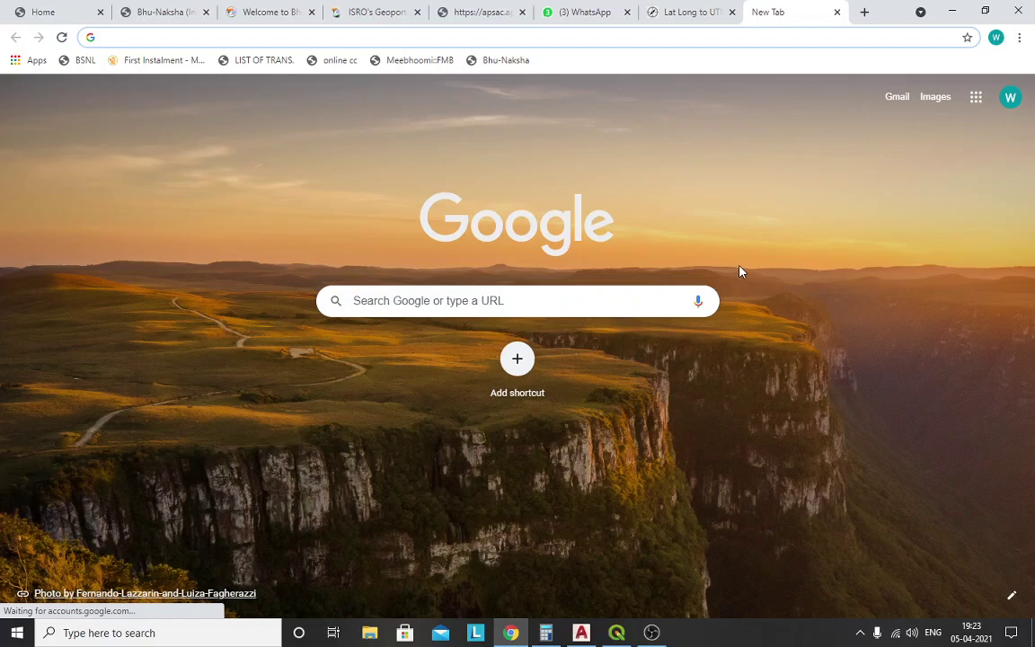
Switch to AutoCAD and erase the stray 321 label to the right of the survey plot's boundary.
{"action": "left_click", "coordinate": [582, 634]}
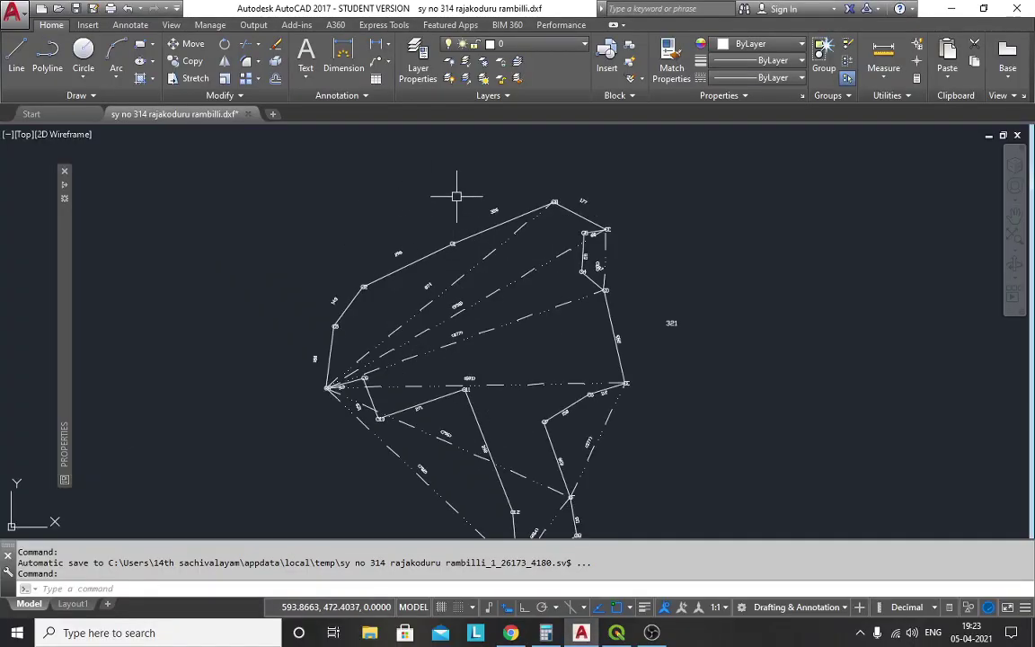
{"action": "scroll", "coordinate": [455, 195], "scroll_direction": "down", "scroll_amount": 1}
{"action": "scroll", "coordinate": [433, 322], "scroll_direction": "up", "scroll_amount": 1}
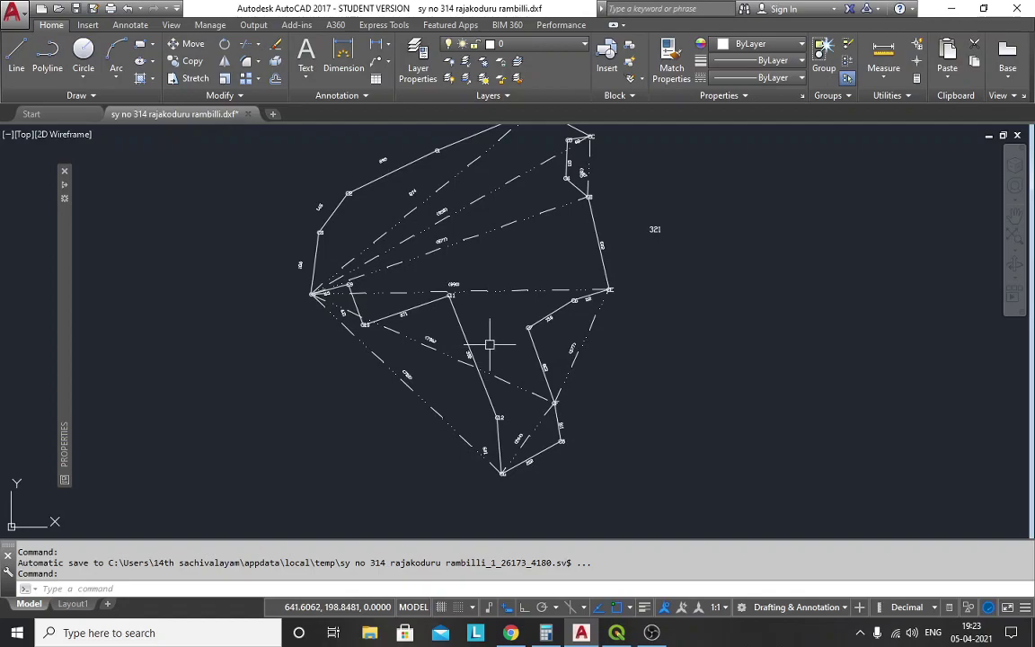
{"action": "mouse_move", "coordinate": [739, 250]}
{"action": "left_mouse_down"}
{"action": "mouse_move", "coordinate": [715, 256]}
{"action": "mouse_move", "coordinate": [764, 335]}
{"action": "mouse_move", "coordinate": [764, 316]}
{"action": "left_mouse_up"}
{"action": "scroll", "coordinate": [741, 300], "scroll_direction": "down", "scroll_amount": 1}
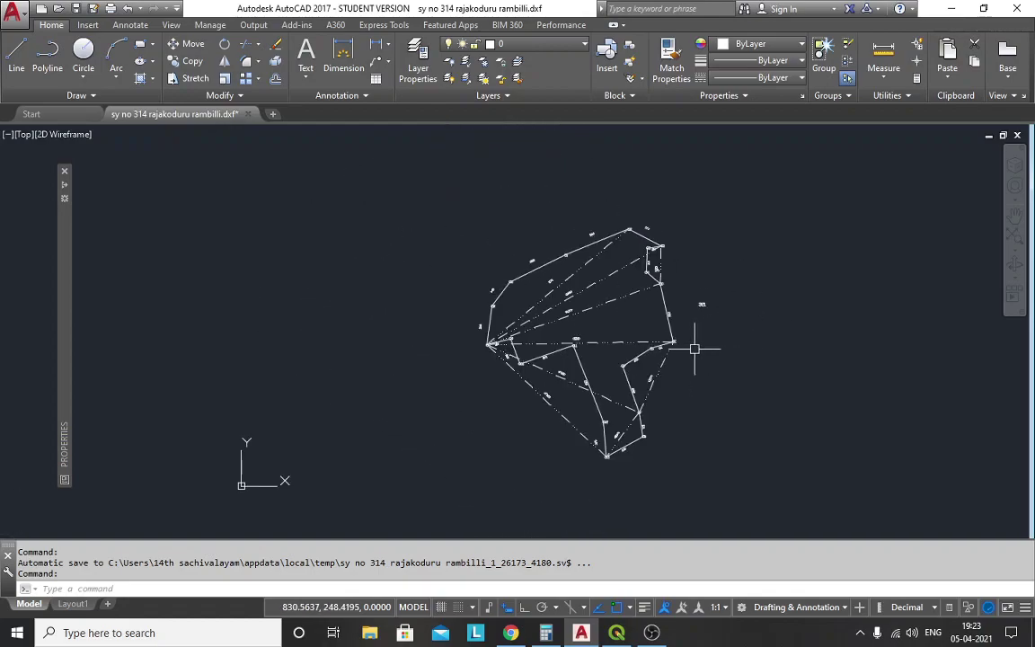
{"action": "scroll", "coordinate": [648, 322], "scroll_direction": "up", "scroll_amount": 2}
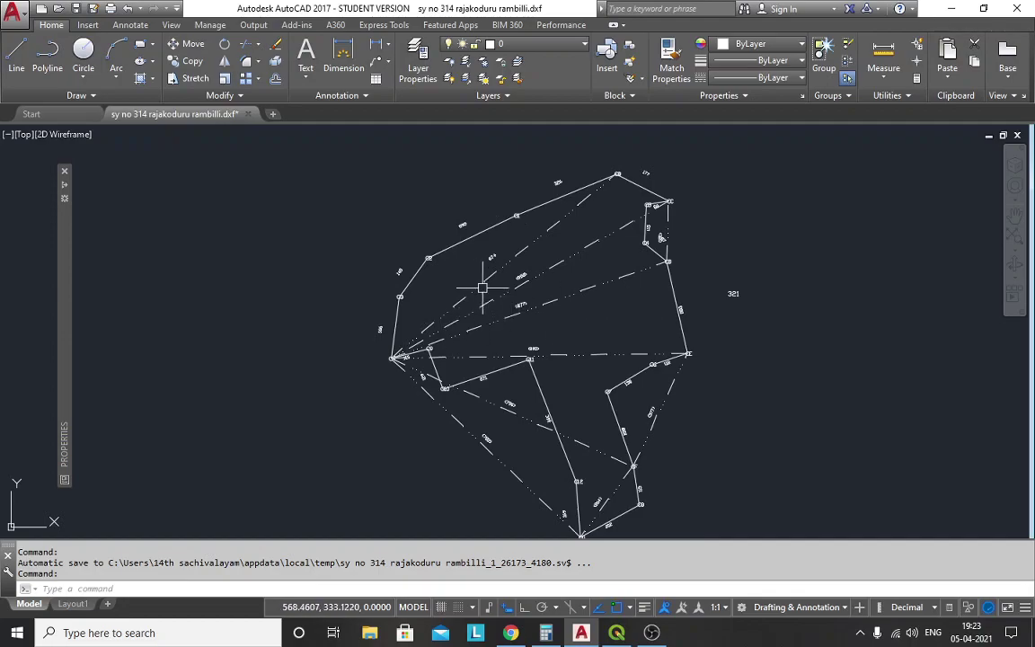
{"action": "scroll", "coordinate": [377, 274], "scroll_direction": "down", "scroll_amount": 1}
{"action": "scroll", "coordinate": [539, 327], "scroll_direction": "up", "scroll_amount": 1}
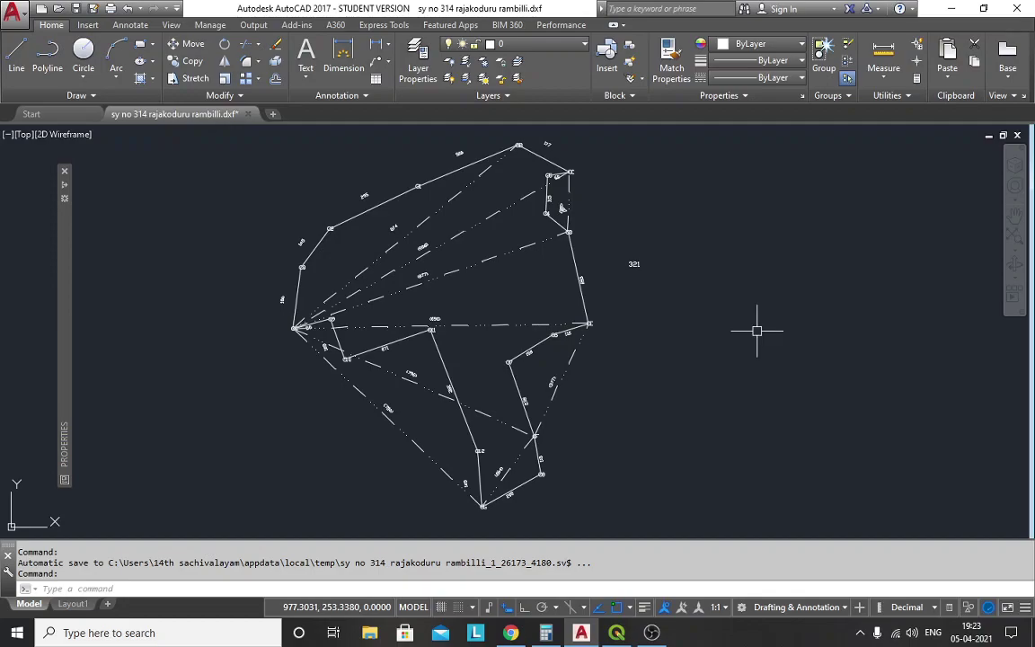
{"action": "left_click_drag", "start_coordinate": [702, 257], "coordinate": [693, 272]}
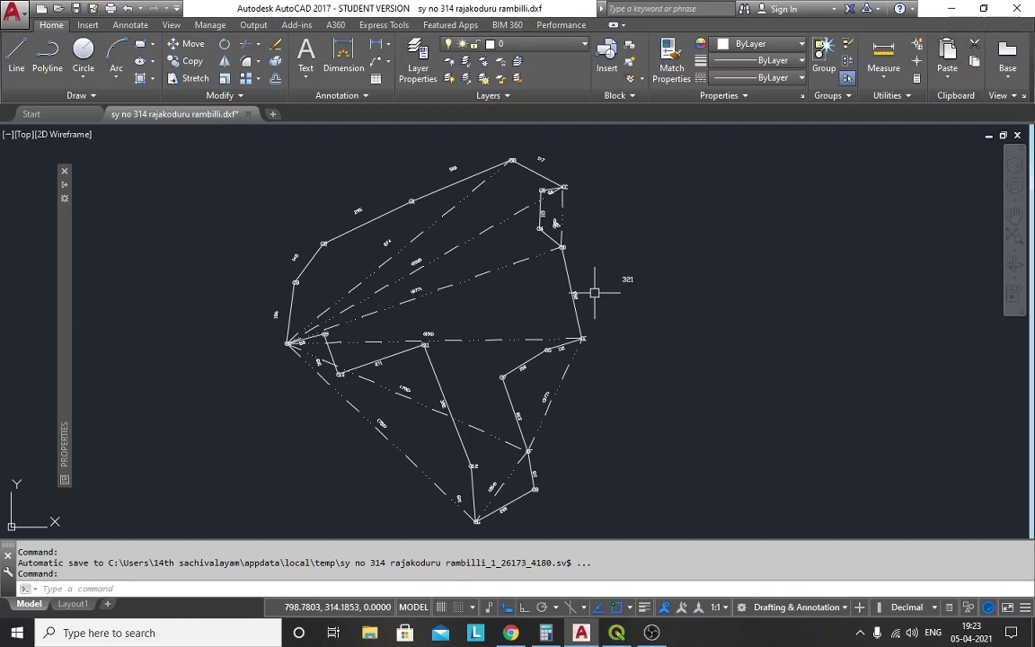
{"action": "left_click", "coordinate": [652, 310]}
{"action": "left_click", "coordinate": [617, 224]}
{"action": "key", "text": "Delete"}
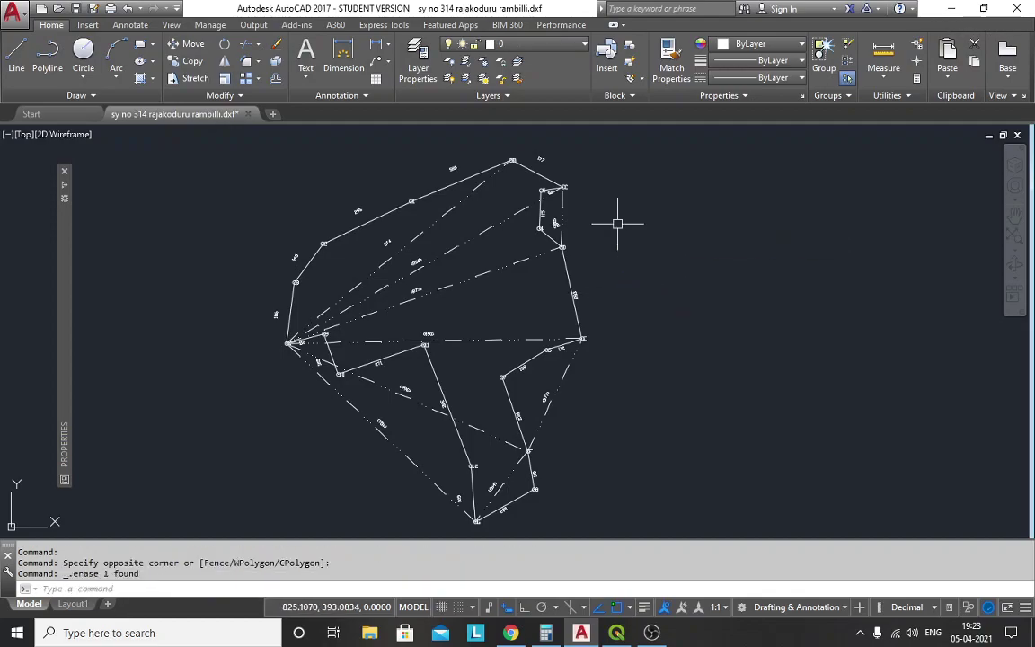
Start scaling the entire survey plot with the Reference option, using the centre of point 10 as base point.
{"action": "mouse_move", "coordinate": [630, 268]}
{"action": "left_mouse_down"}
{"action": "mouse_move", "coordinate": [643, 268]}
{"action": "mouse_move", "coordinate": [654, 240]}
{"action": "left_mouse_up"}
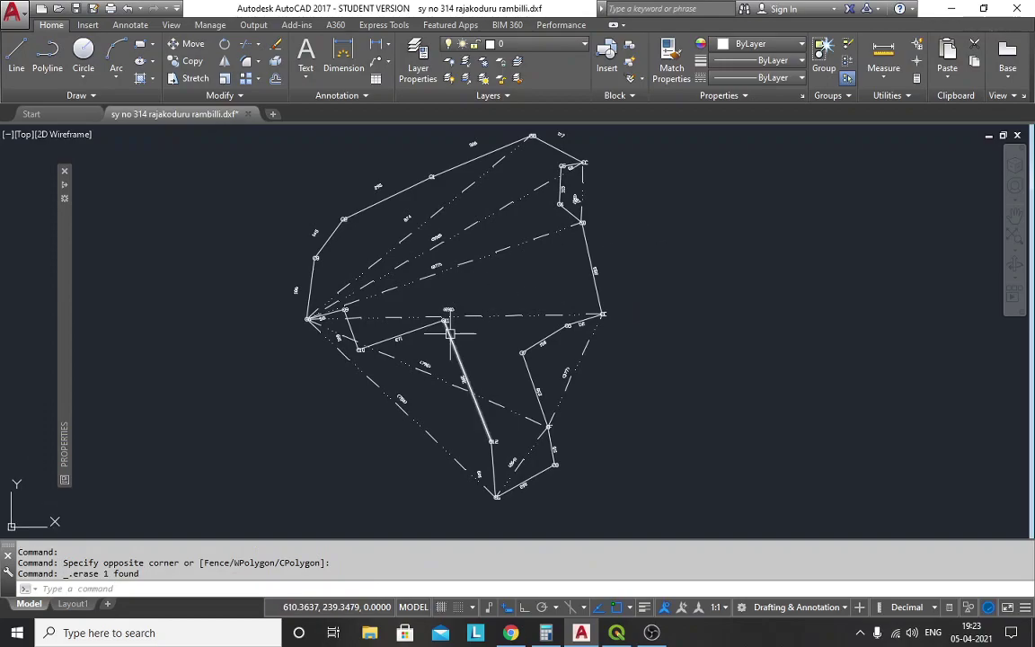
{"action": "scroll", "coordinate": [475, 323], "scroll_direction": "down", "scroll_amount": 2}
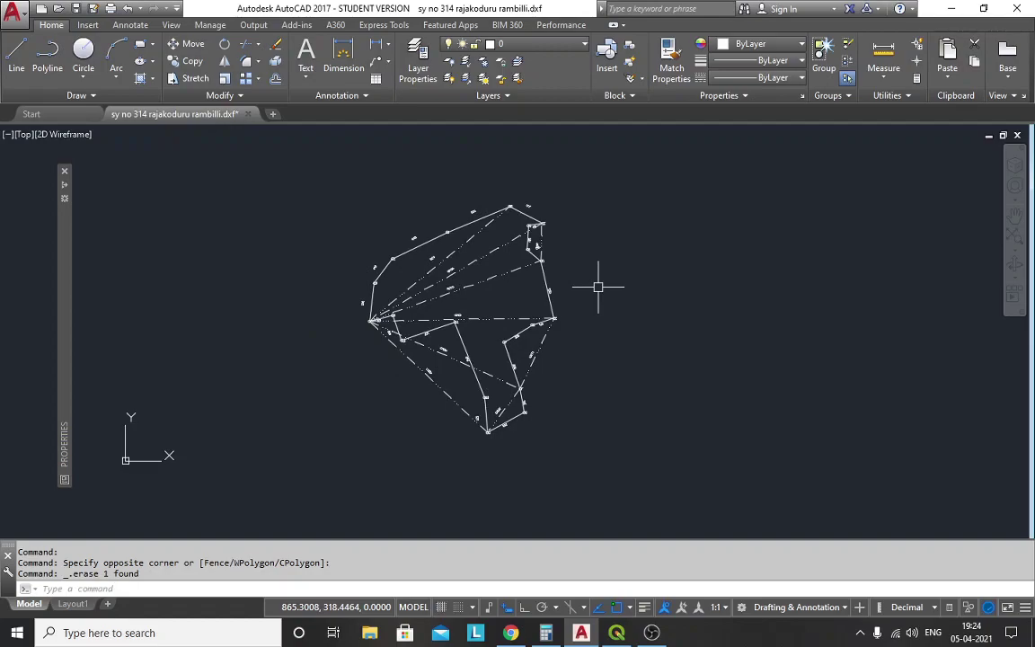
{"action": "scroll", "coordinate": [531, 305], "scroll_direction": "up", "scroll_amount": 6}
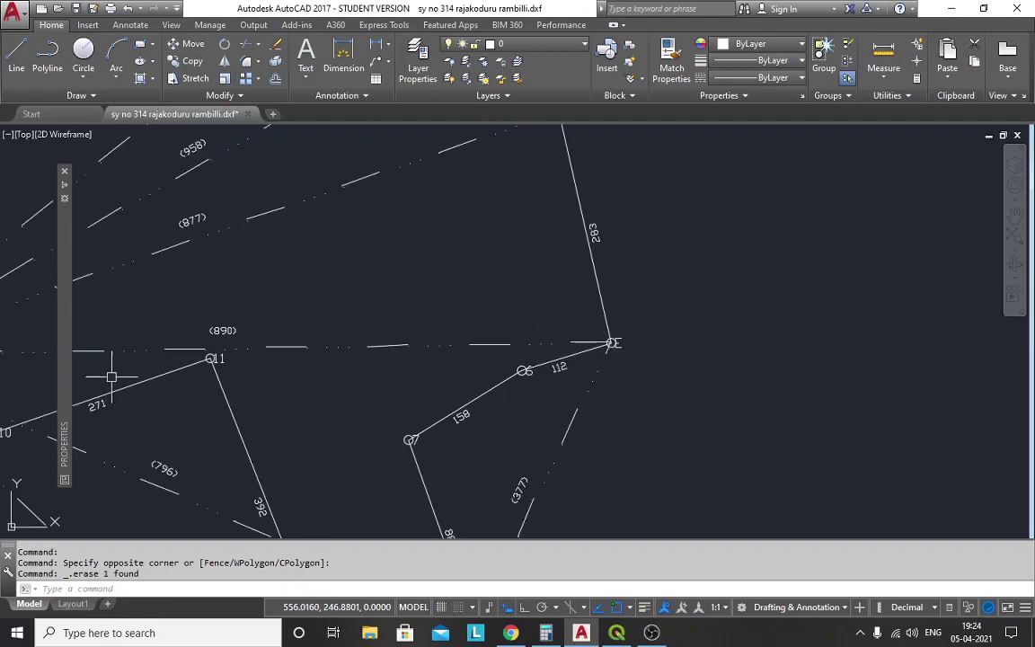
{"action": "scroll", "coordinate": [582, 317], "scroll_direction": "down", "scroll_amount": 6}
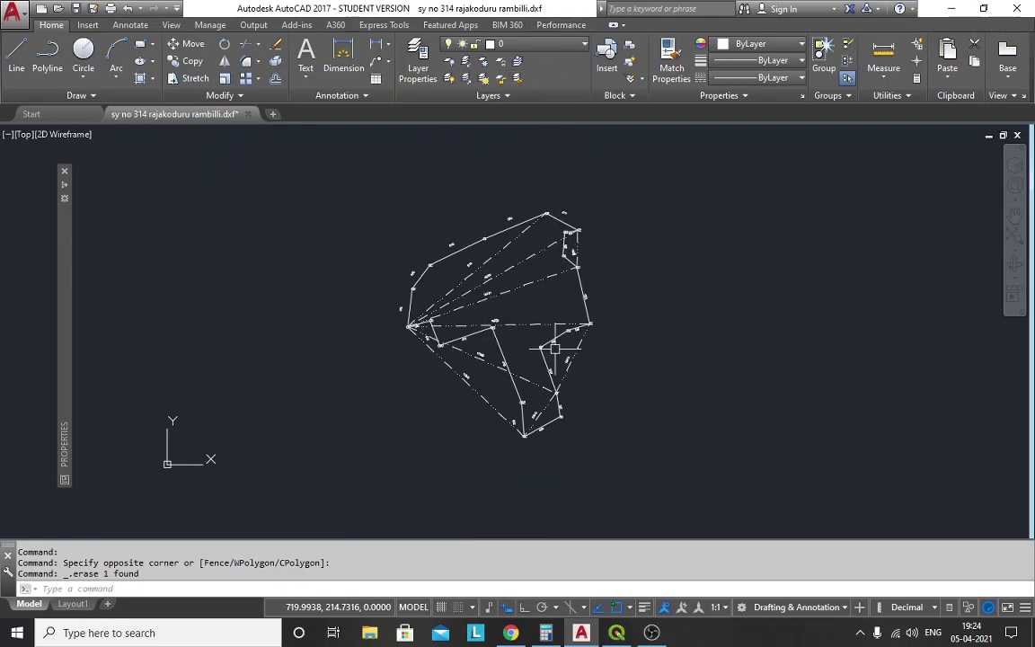
{"action": "scroll", "coordinate": [536, 351], "scroll_direction": "up", "scroll_amount": 5}
{"action": "scroll", "coordinate": [467, 296], "scroll_direction": "down", "scroll_amount": 5}
{"action": "left_click", "coordinate": [328, 181]}
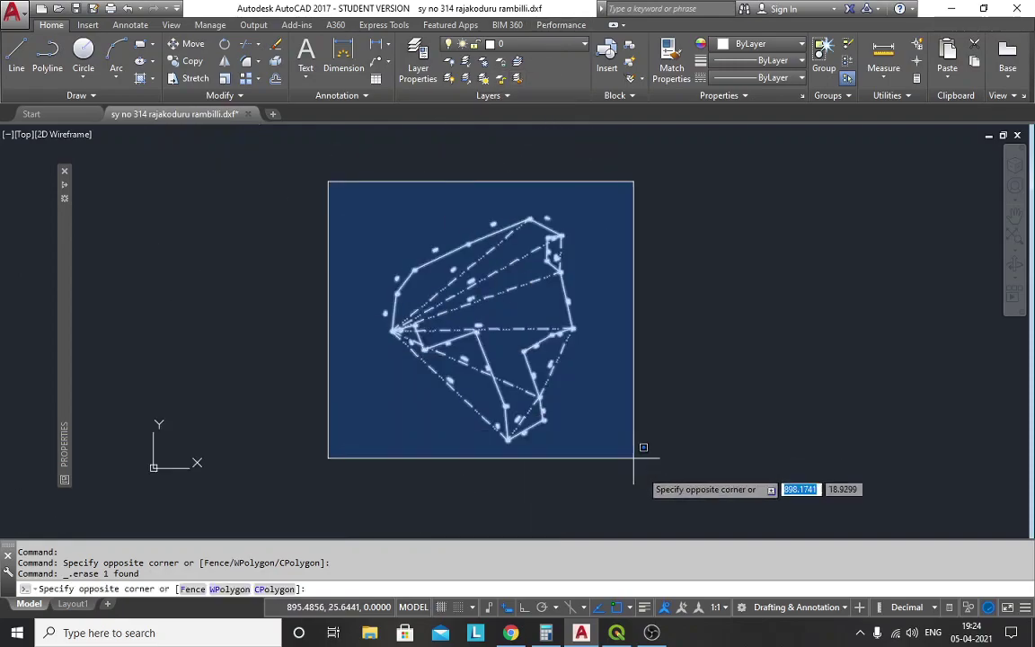
{"action": "left_click", "coordinate": [644, 481]}
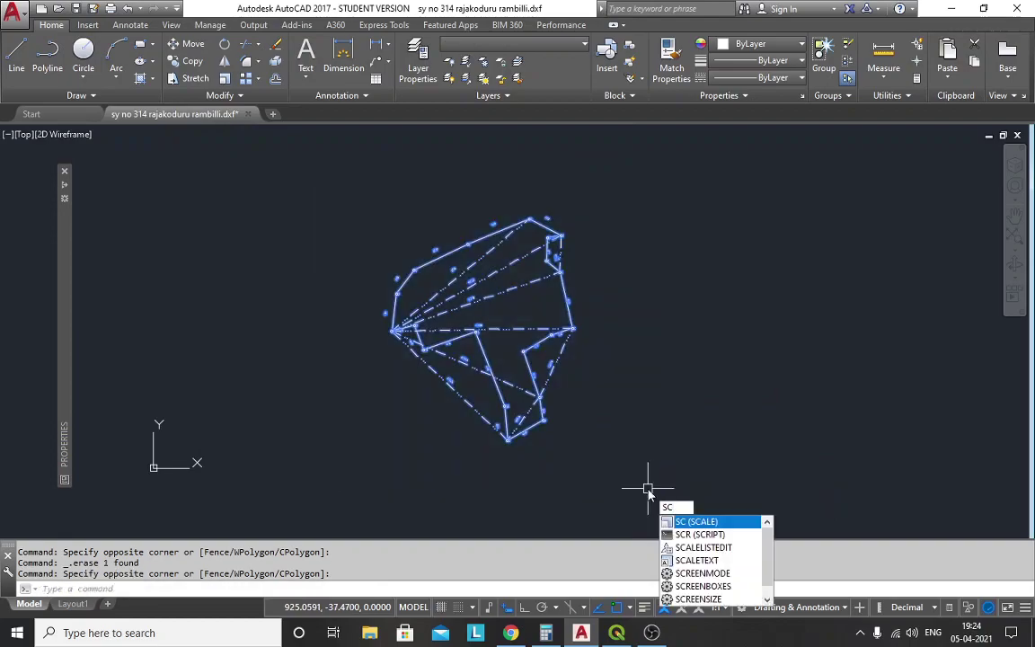
{"action": "key", "text": "Return"}
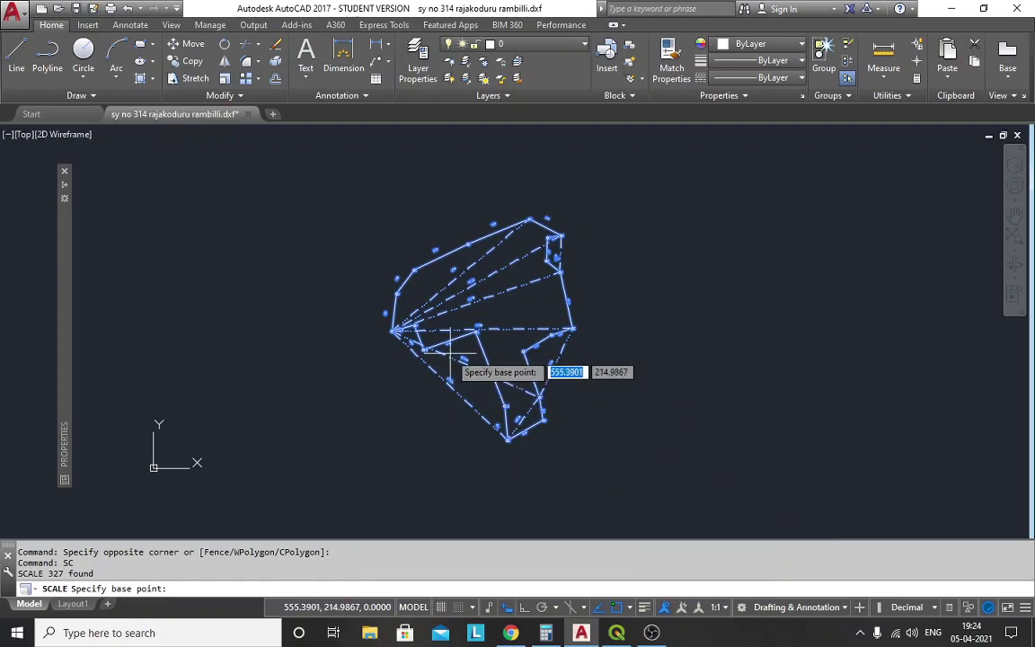
{"action": "scroll", "coordinate": [449, 353], "scroll_direction": "up", "scroll_amount": 5}
{"action": "scroll", "coordinate": [449, 353], "scroll_direction": "down", "scroll_amount": 4}
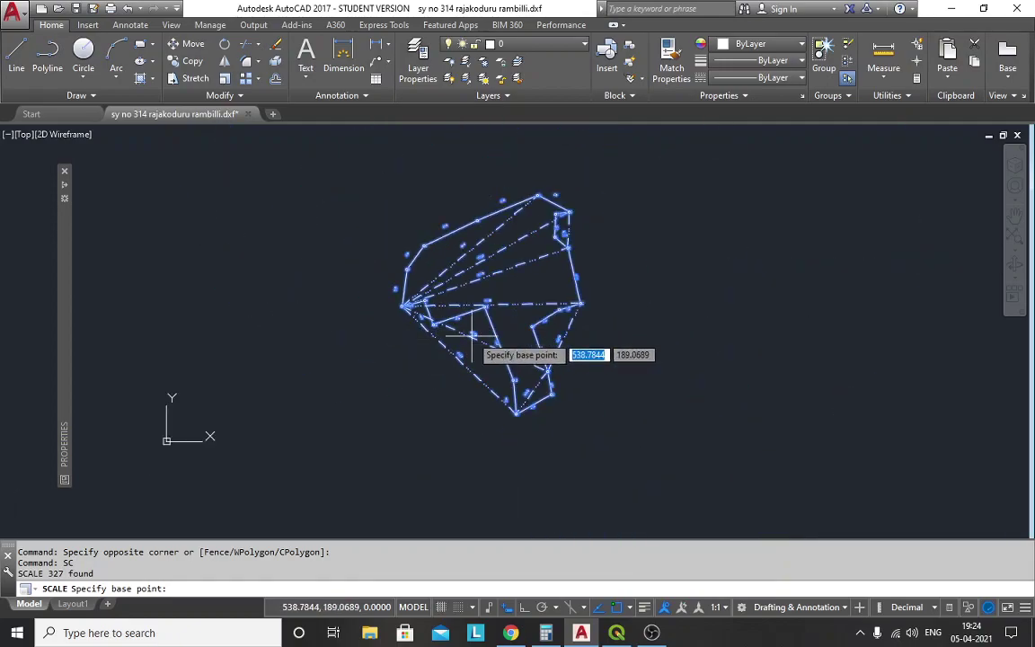
{"action": "scroll", "coordinate": [478, 334], "scroll_direction": "up", "scroll_amount": 2}
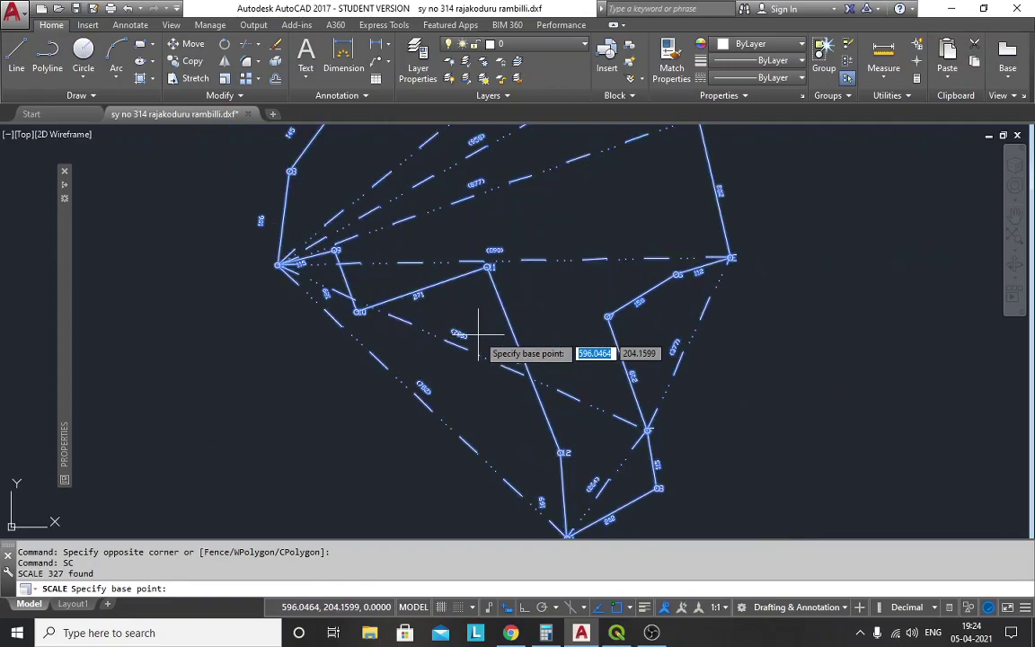
{"action": "scroll", "coordinate": [377, 306], "scroll_direction": "up", "scroll_amount": 7}
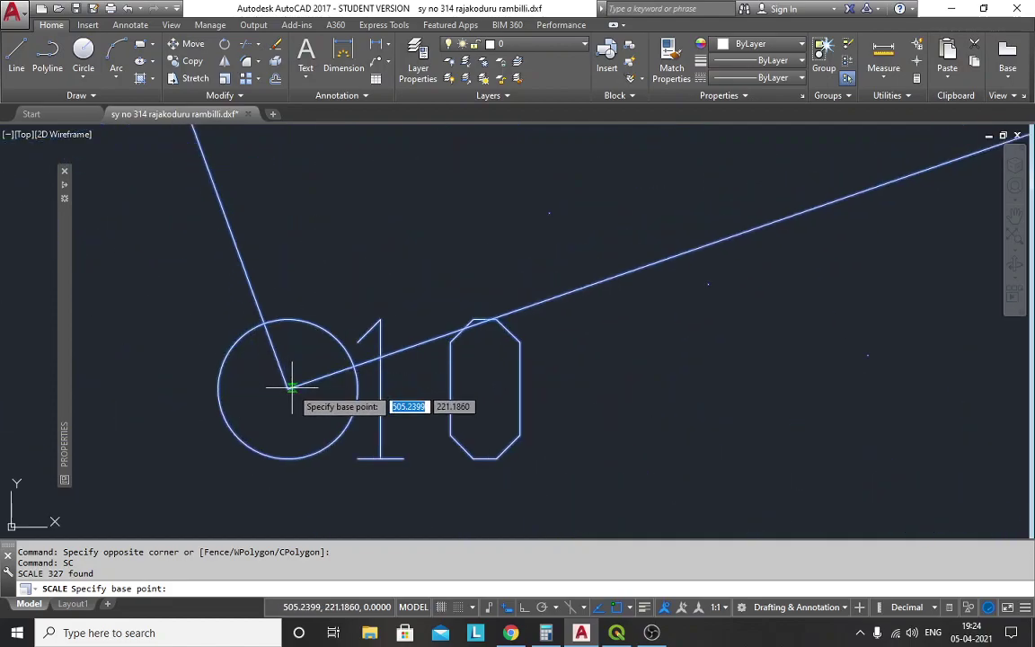
{"action": "left_click", "coordinate": [289, 388]}
{"action": "scroll", "coordinate": [341, 363], "scroll_direction": "down", "scroll_amount": 6}
{"action": "scroll", "coordinate": [332, 375], "scroll_direction": "down", "scroll_amount": 5}
{"action": "type", "text": "r"}
{"action": "key", "text": "Return"}
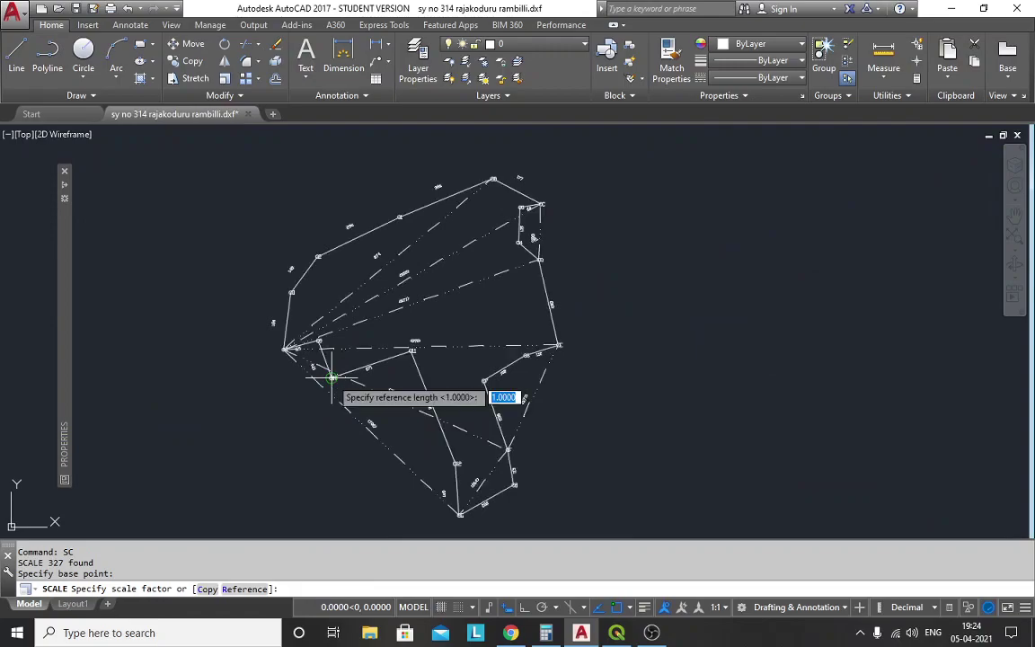
Switch to Calculator to multiply the 271 length of line 10–11 by 0.201, and return to the drawing.
{"action": "scroll", "coordinate": [282, 343], "scroll_direction": "up", "scroll_amount": 5}
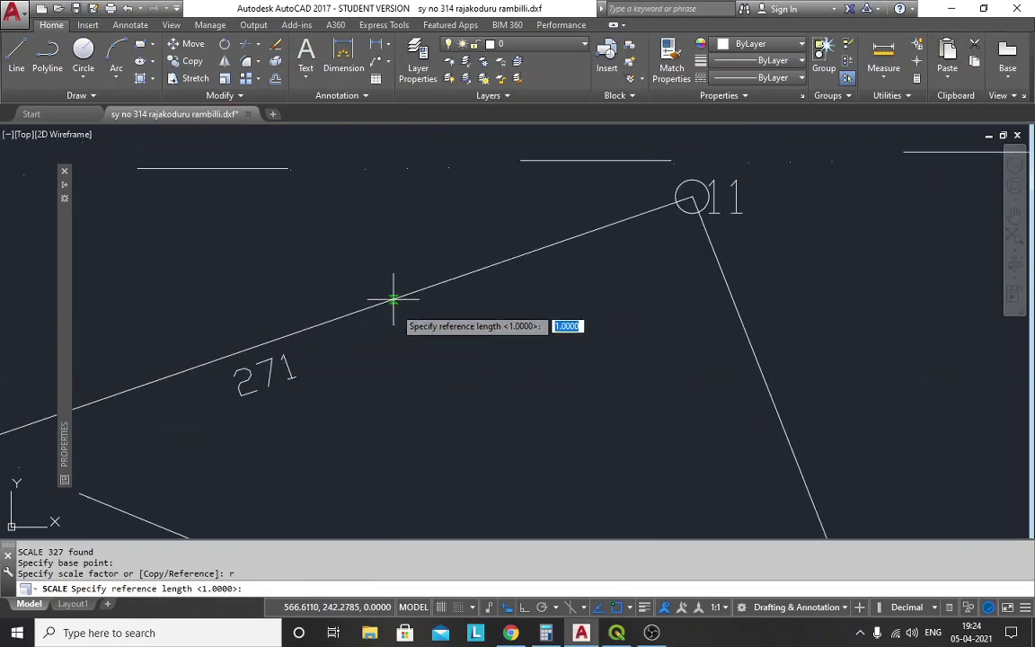
{"action": "scroll", "coordinate": [399, 378], "scroll_direction": "down", "scroll_amount": 4}
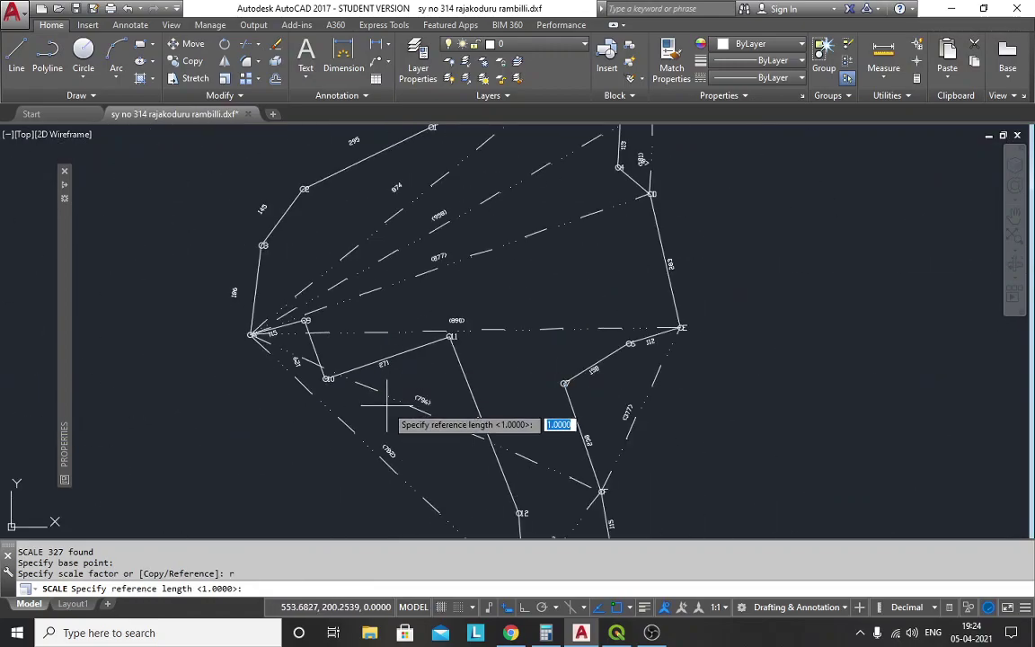
{"action": "left_click", "coordinate": [94, 639]}
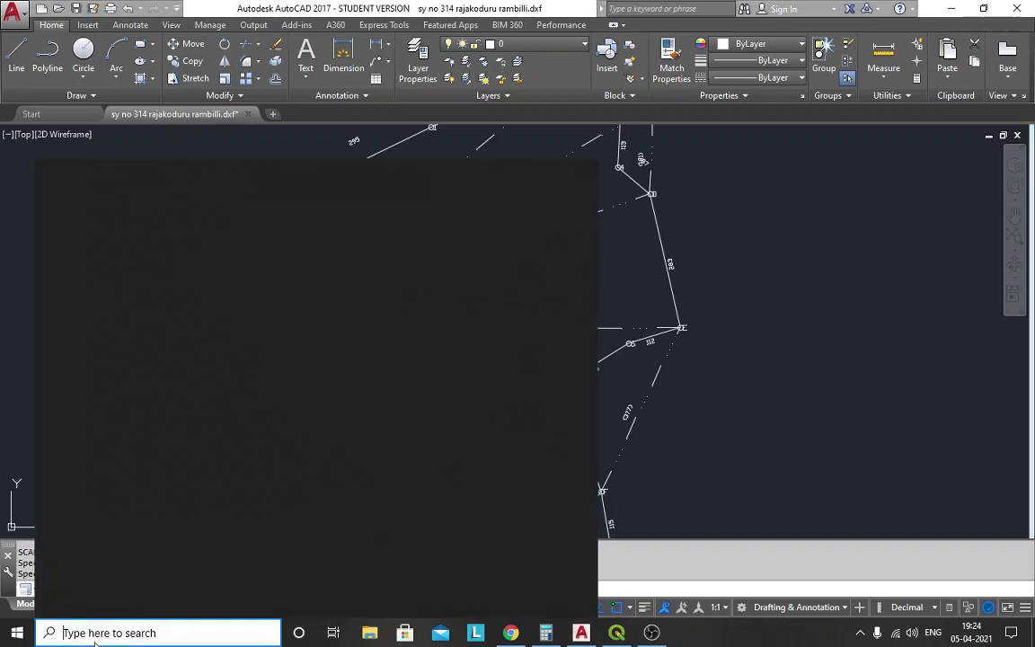
{"action": "type", "text": "calu"}
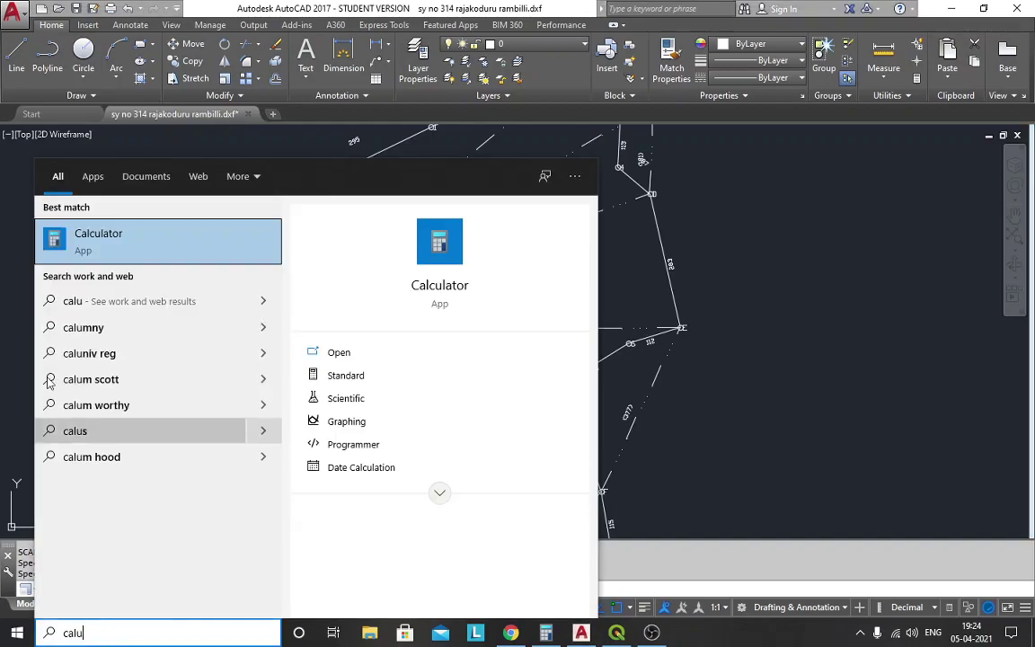
{"action": "left_click", "coordinate": [106, 232]}
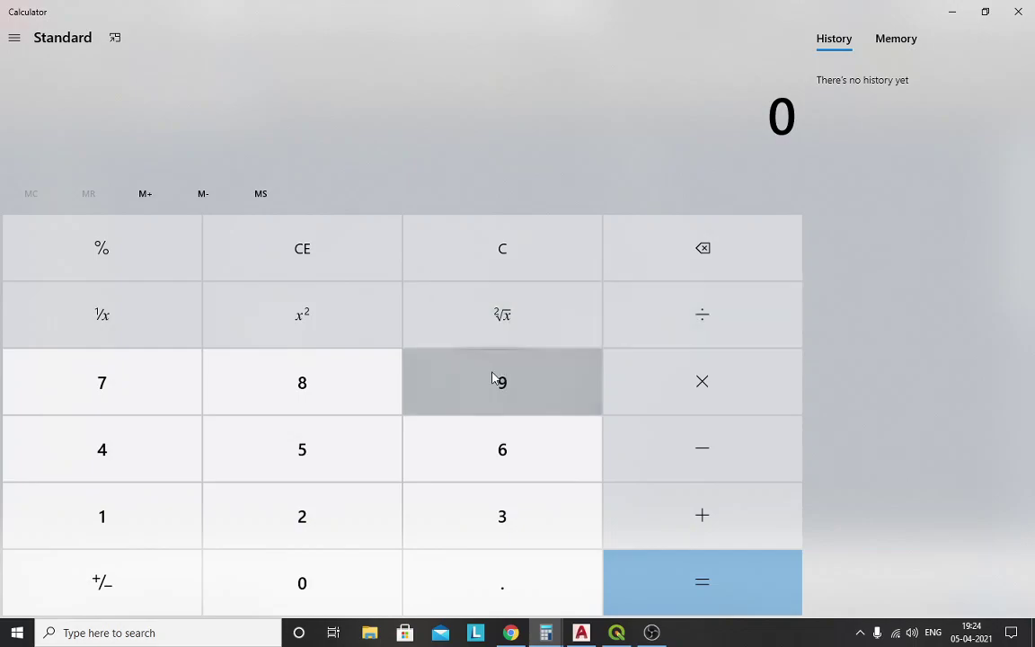
{"action": "type", "text": "271"}
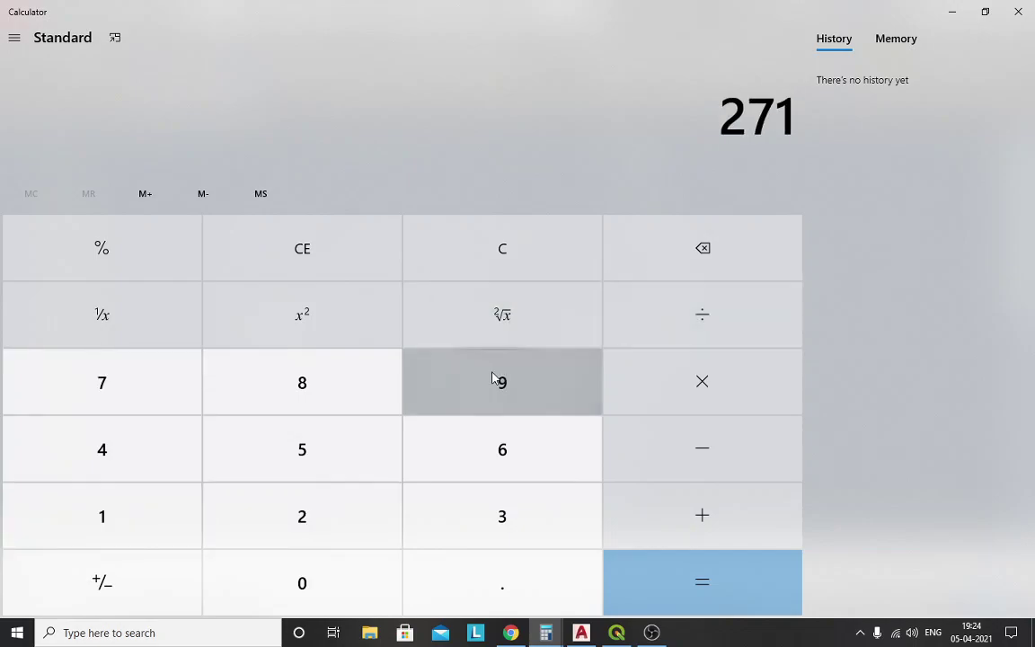
{"action": "type", "text": "0.201"}
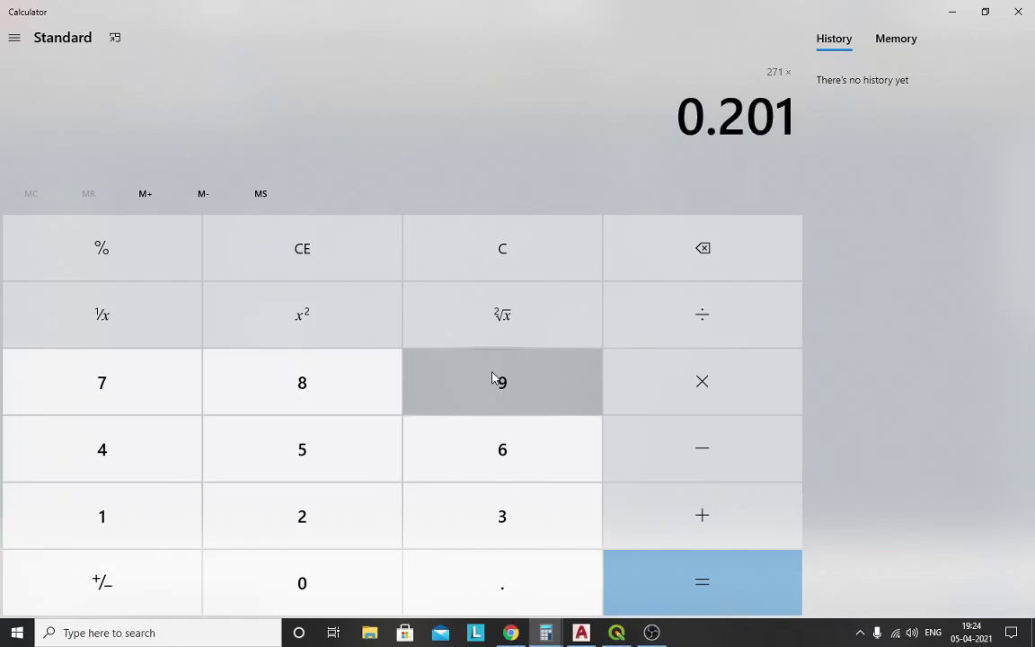
{"action": "left_click", "coordinate": [700, 579]}
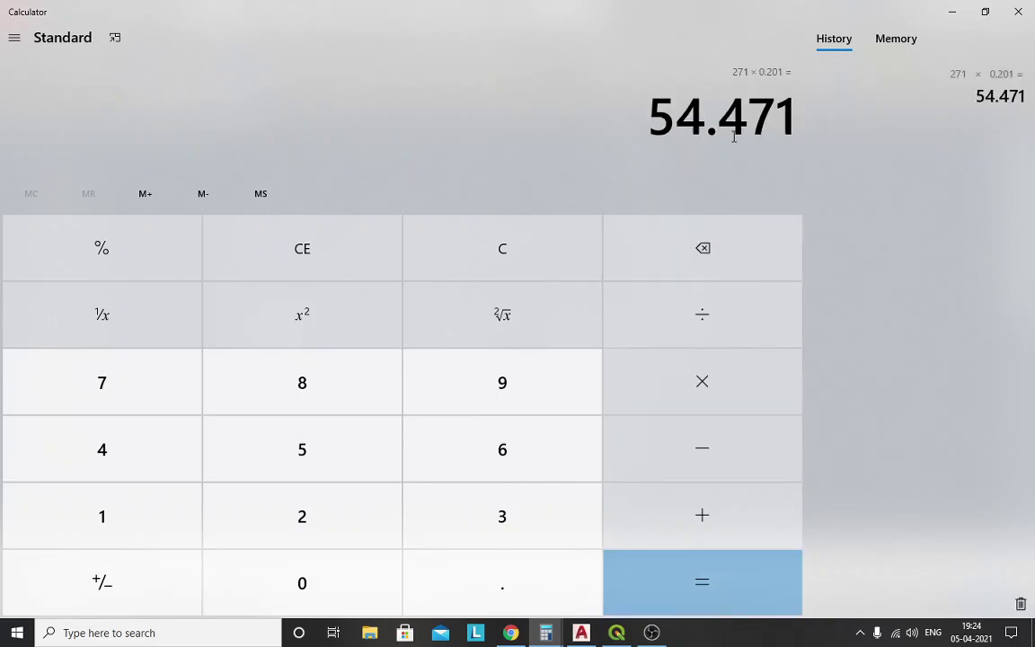
{"action": "left_click", "coordinate": [953, 15]}
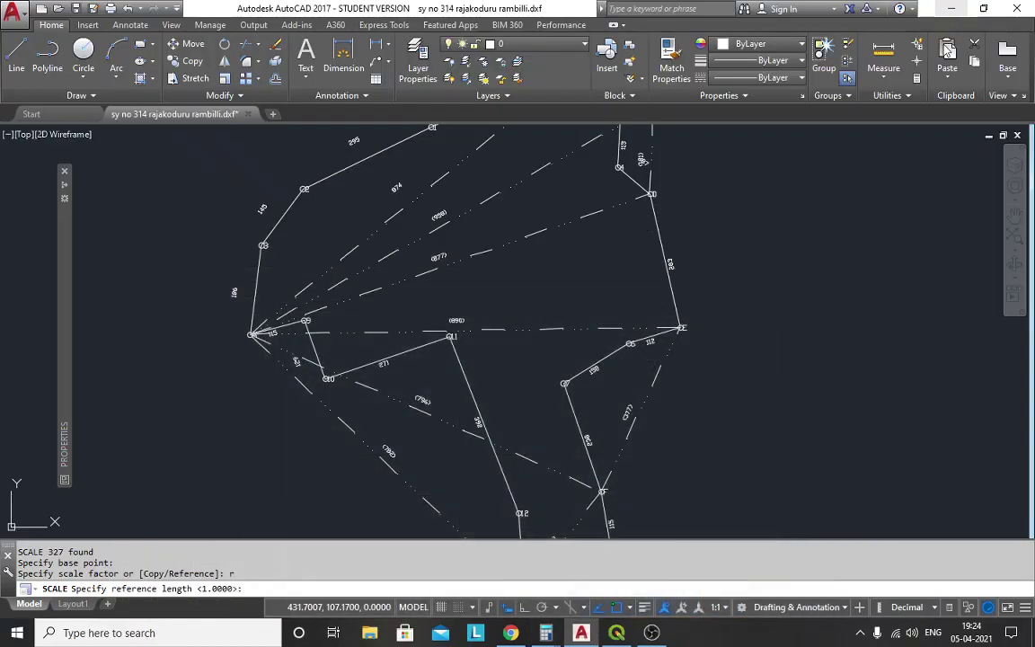
Use the line from point 10 to point 11 as the reference length and set its new length to 54.471.
{"action": "scroll", "coordinate": [474, 363], "scroll_direction": "down", "scroll_amount": 3}
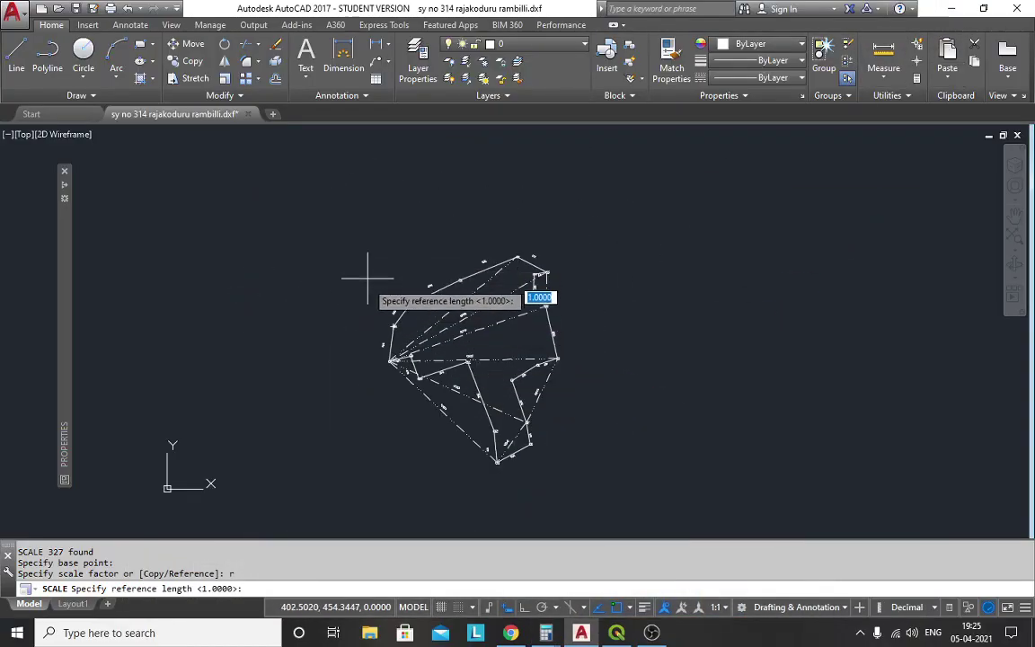
{"action": "scroll", "coordinate": [413, 377], "scroll_direction": "up", "scroll_amount": 5}
{"action": "scroll", "coordinate": [417, 377], "scroll_direction": "up", "scroll_amount": 6}
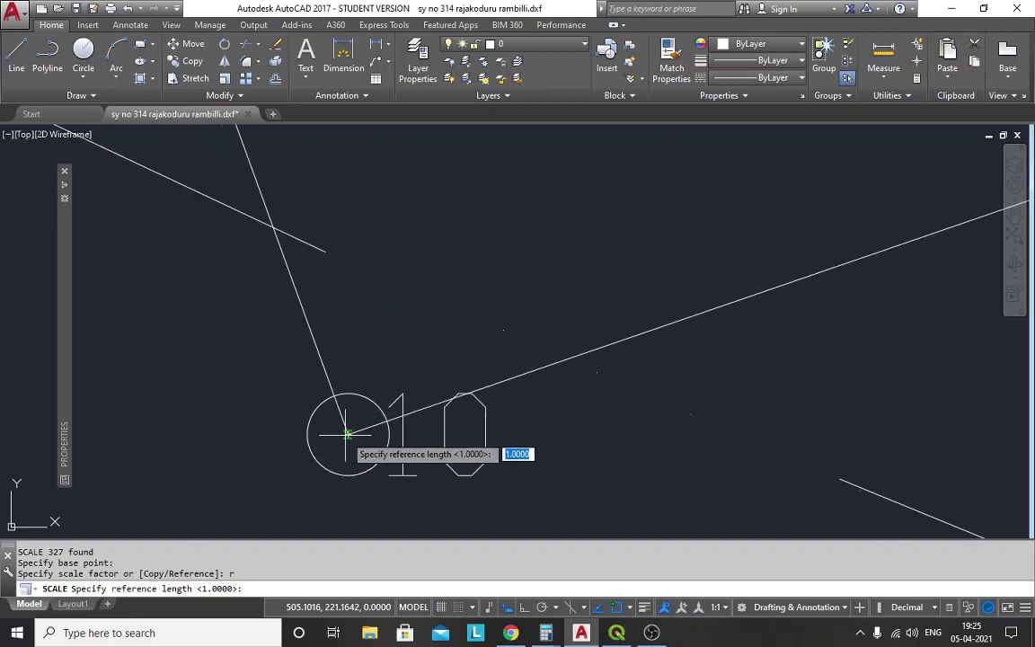
{"action": "left_click", "coordinate": [349, 434]}
{"action": "scroll", "coordinate": [331, 485], "scroll_direction": "down", "scroll_amount": 5}
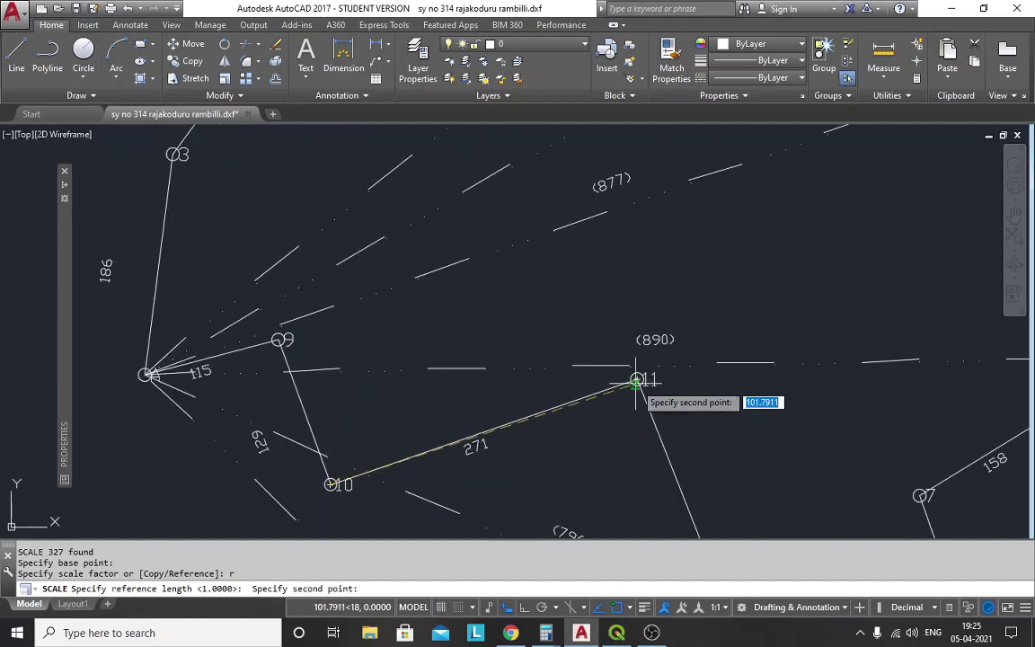
{"action": "scroll", "coordinate": [637, 379], "scroll_direction": "up", "scroll_amount": 6}
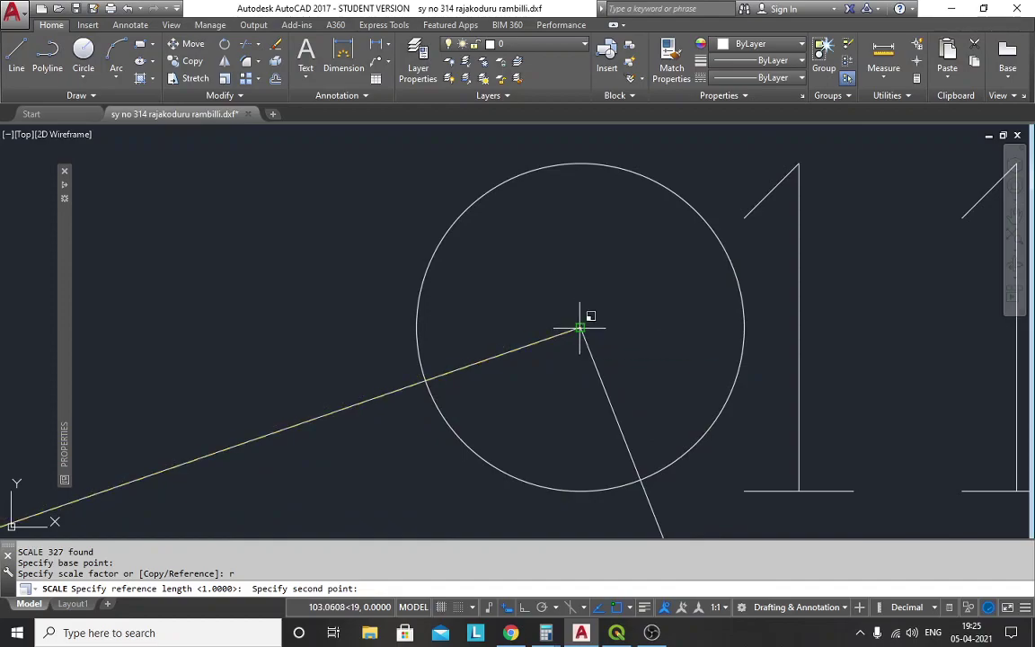
{"action": "left_click", "coordinate": [580, 329]}
{"action": "scroll", "coordinate": [580, 329], "scroll_direction": "down", "scroll_amount": 6}
{"action": "type", "text": "54"}
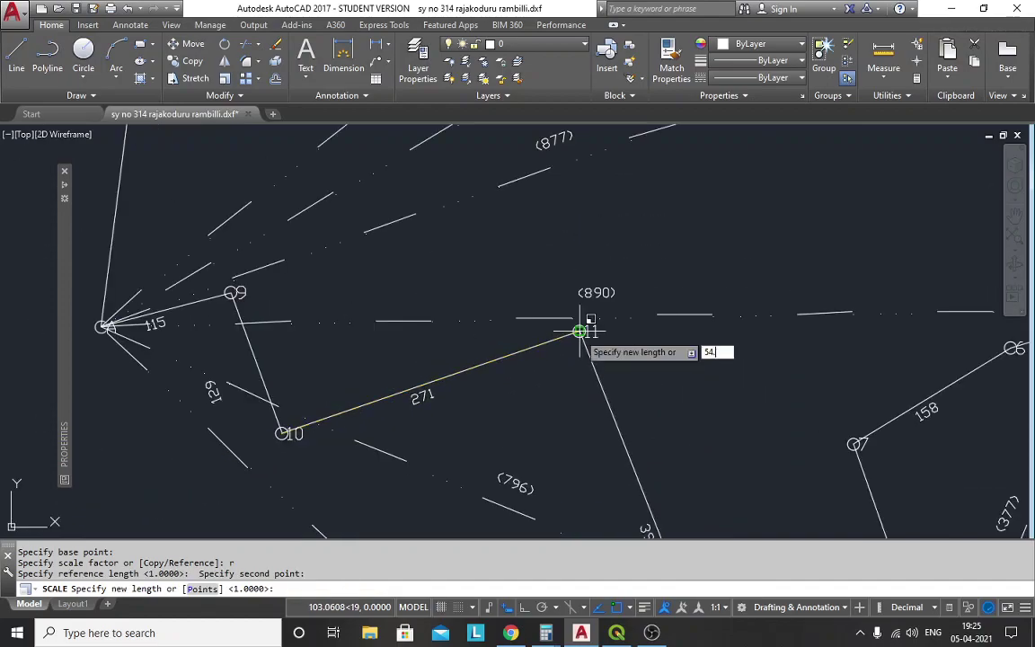
{"action": "type", "text": ".471"}
{"action": "key", "text": "Return"}
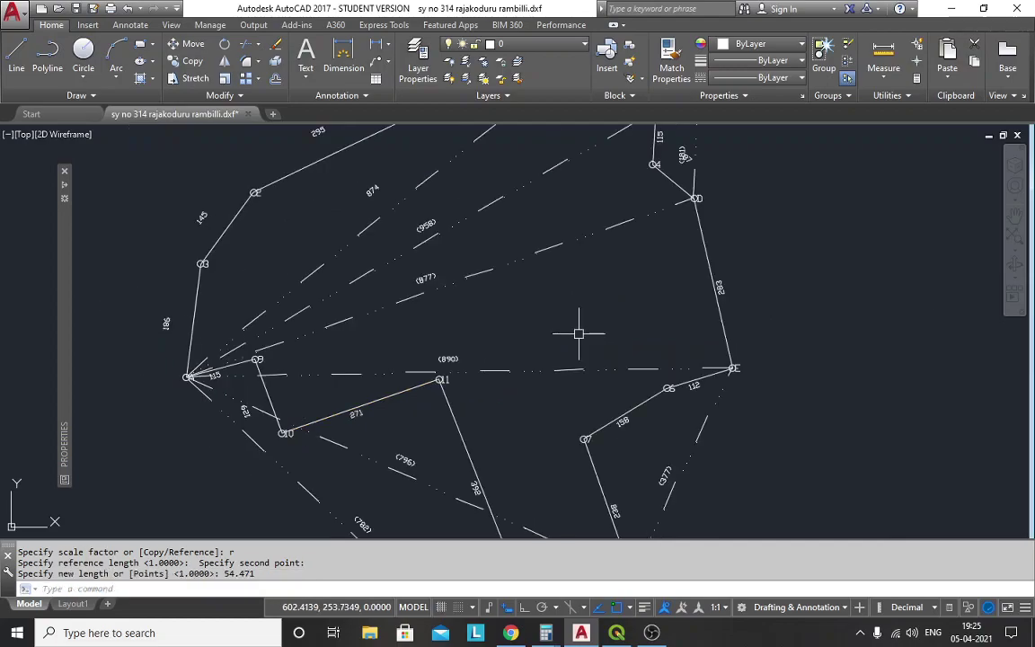
{"action": "scroll", "coordinate": [349, 162], "scroll_direction": "down", "scroll_amount": 8}
{"action": "scroll", "coordinate": [339, 171], "scroll_direction": "up", "scroll_amount": 4}
{"action": "left_click_drag", "start_coordinate": [365, 188], "coordinate": [405, 286]}
{"action": "scroll", "coordinate": [454, 315], "scroll_direction": "up", "scroll_amount": 4}
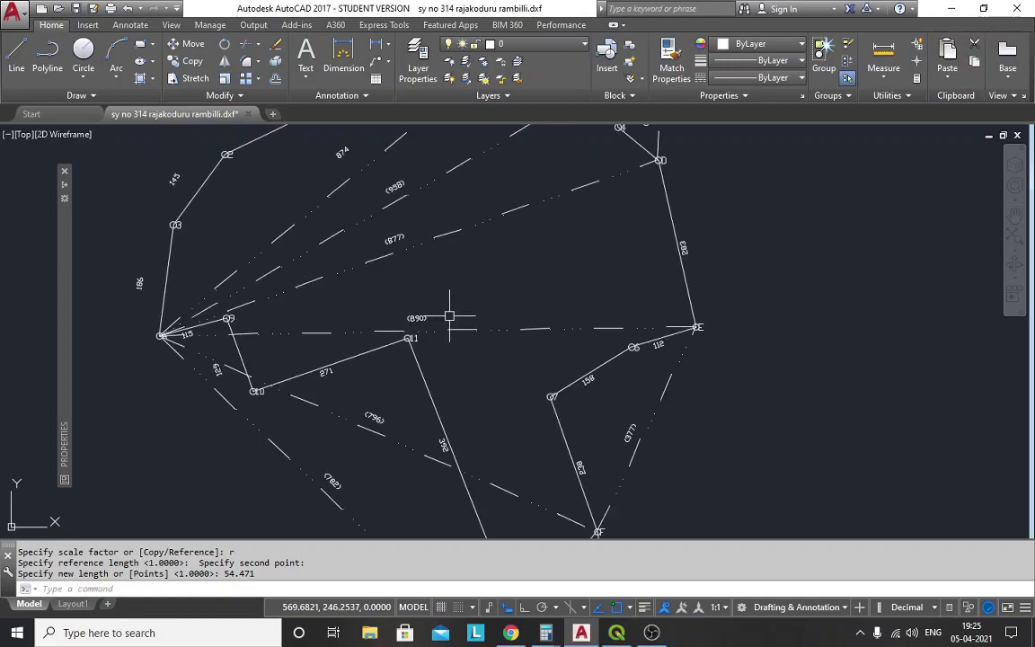
{"action": "scroll", "coordinate": [449, 316], "scroll_direction": "down", "scroll_amount": 4}
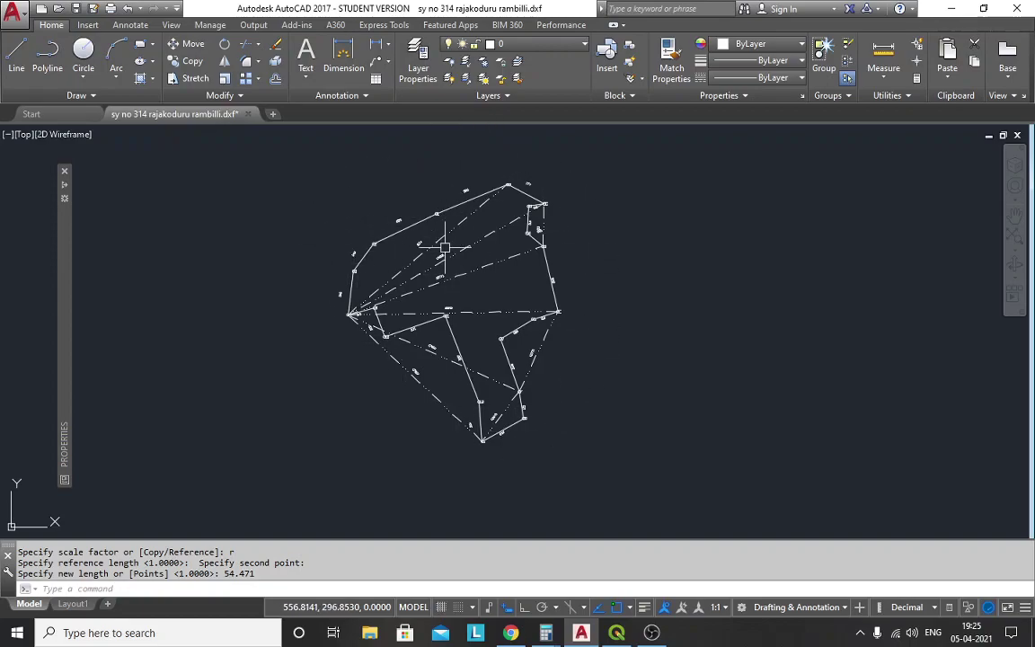
Examine the scaled survey plot's lines and distance labels up close.
{"action": "scroll", "coordinate": [445, 247], "scroll_direction": "up", "scroll_amount": 2}
{"action": "scroll", "coordinate": [466, 245], "scroll_direction": "up", "scroll_amount": 5}
{"action": "scroll", "coordinate": [466, 324], "scroll_direction": "up", "scroll_amount": 5}
{"action": "scroll", "coordinate": [468, 330], "scroll_direction": "down", "scroll_amount": 5}
{"action": "scroll", "coordinate": [471, 301], "scroll_direction": "up", "scroll_amount": 2}
{"action": "scroll", "coordinate": [494, 324], "scroll_direction": "up", "scroll_amount": 4}
{"action": "key", "text": "Return"}
{"action": "left_click", "coordinate": [529, 339]}
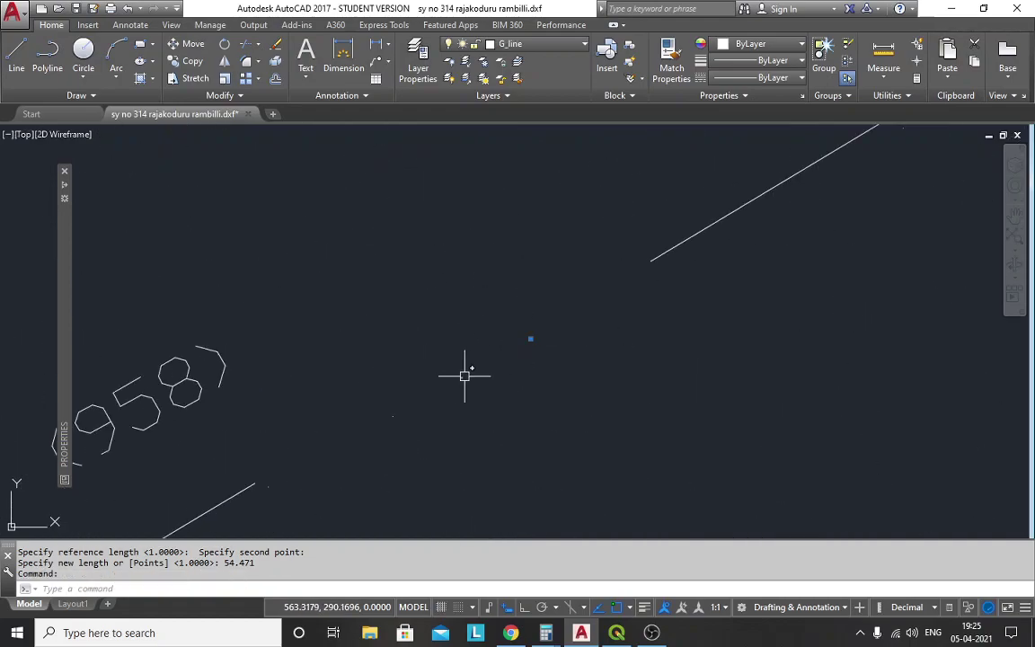
{"action": "key", "text": "Escape"}
{"action": "scroll", "coordinate": [463, 374], "scroll_direction": "down", "scroll_amount": 2}
{"action": "key", "text": "Escape"}
{"action": "key", "text": "Escape"}
{"action": "scroll", "coordinate": [460, 307], "scroll_direction": "down", "scroll_amount": 5}
Turn off the F_line layer and erase all the remaining visible objects, leaving only the boundary lines in the drawing.
{"action": "left_click", "coordinate": [519, 44]}
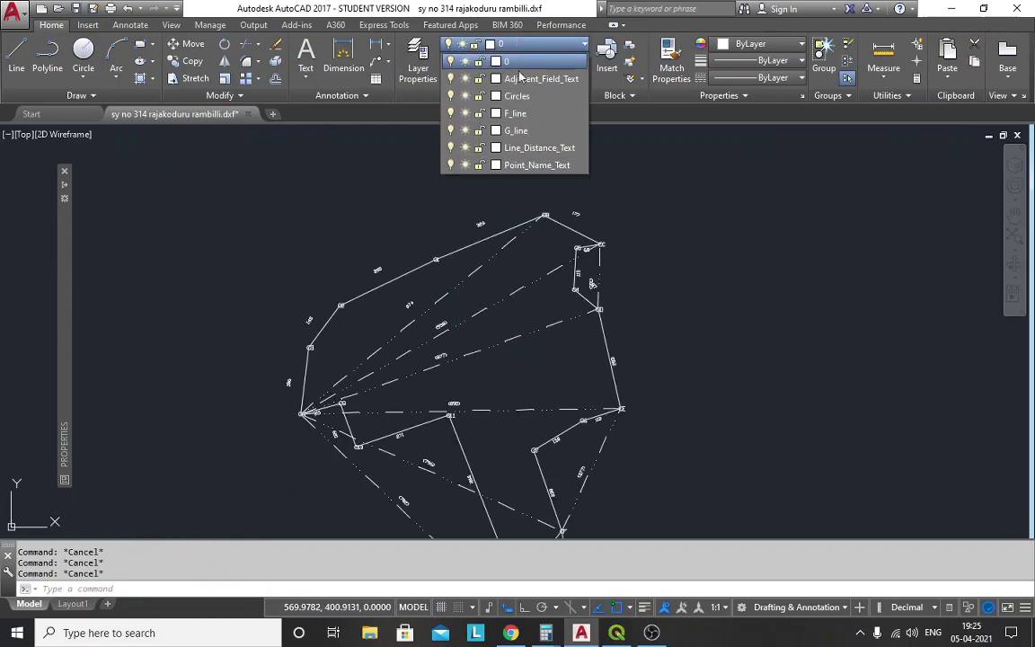
{"action": "left_click", "coordinate": [451, 115]}
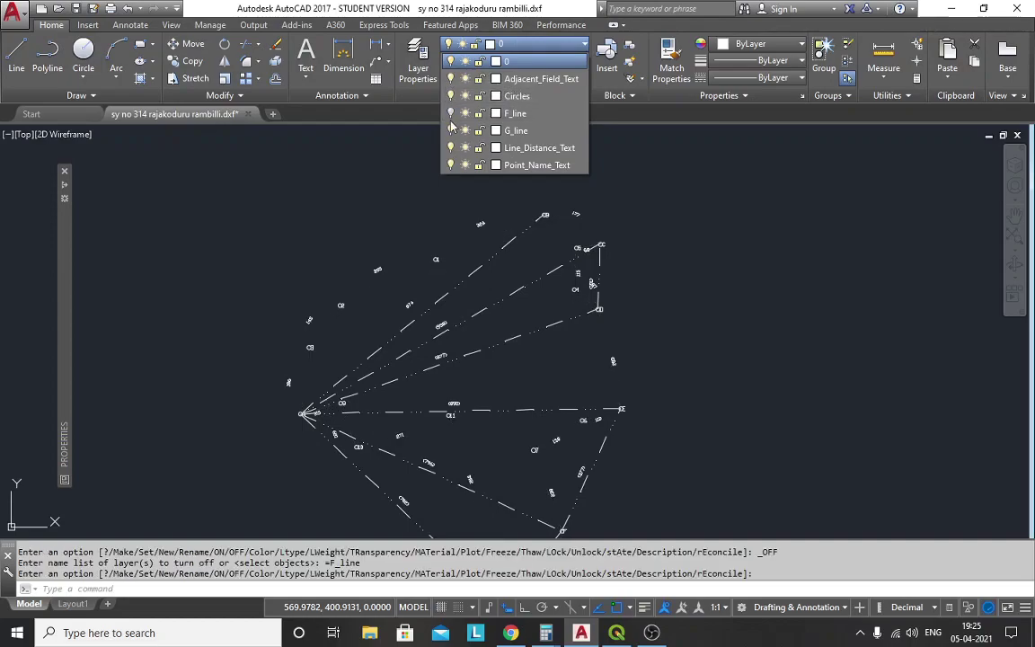
{"action": "scroll", "coordinate": [432, 220], "scroll_direction": "down", "scroll_amount": 4}
{"action": "left_click", "coordinate": [348, 178]}
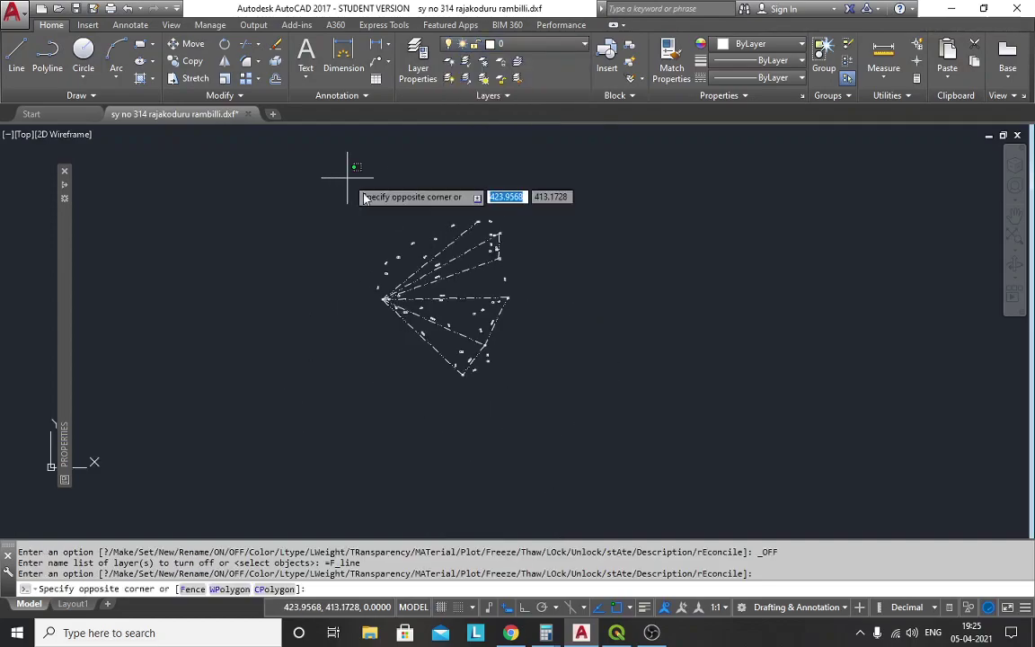
{"action": "left_click", "coordinate": [559, 411]}
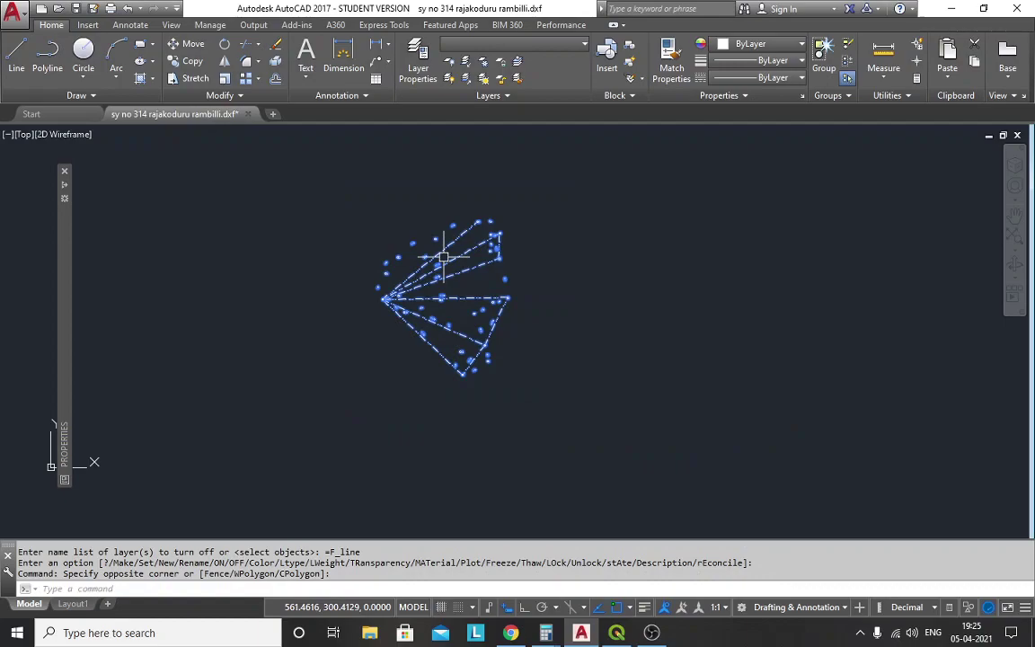
{"action": "key", "text": "Delete"}
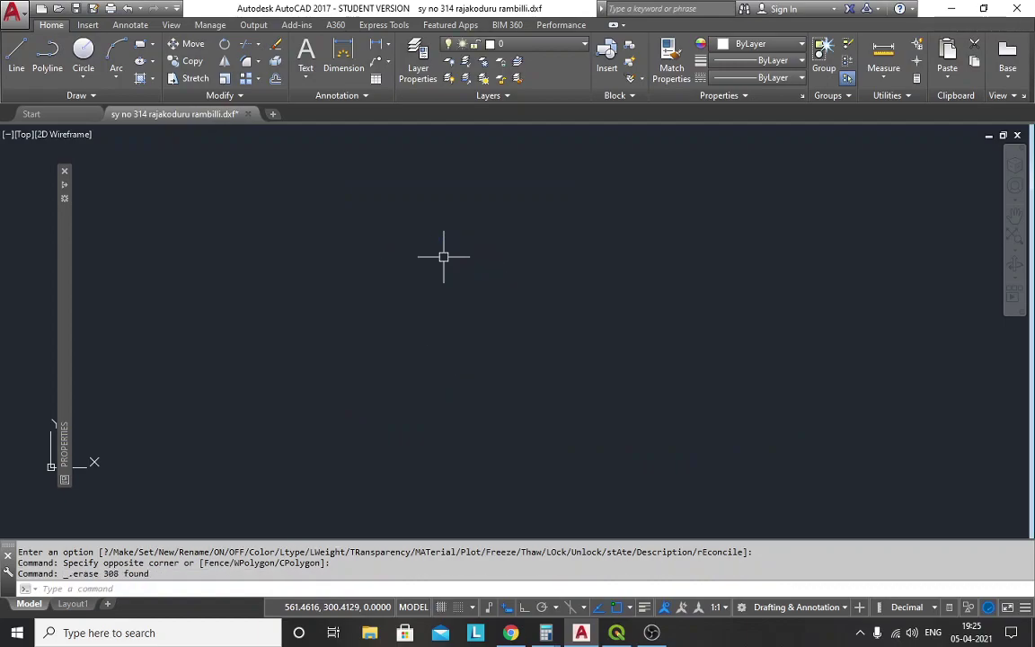
Turn the F_line layer back on to show the plot's boundary lines.
{"action": "left_click", "coordinate": [469, 43]}
{"action": "left_click", "coordinate": [450, 113]}
{"action": "left_click", "coordinate": [541, 303]}
{"action": "scroll", "coordinate": [468, 245], "scroll_direction": "up", "scroll_amount": 3}
{"action": "scroll", "coordinate": [468, 245], "scroll_direction": "down", "scroll_amount": 4}
{"action": "left_click_drag", "start_coordinate": [549, 192], "coordinate": [554, 289]}
{"action": "scroll", "coordinate": [513, 282], "scroll_direction": "up", "scroll_amount": 2}
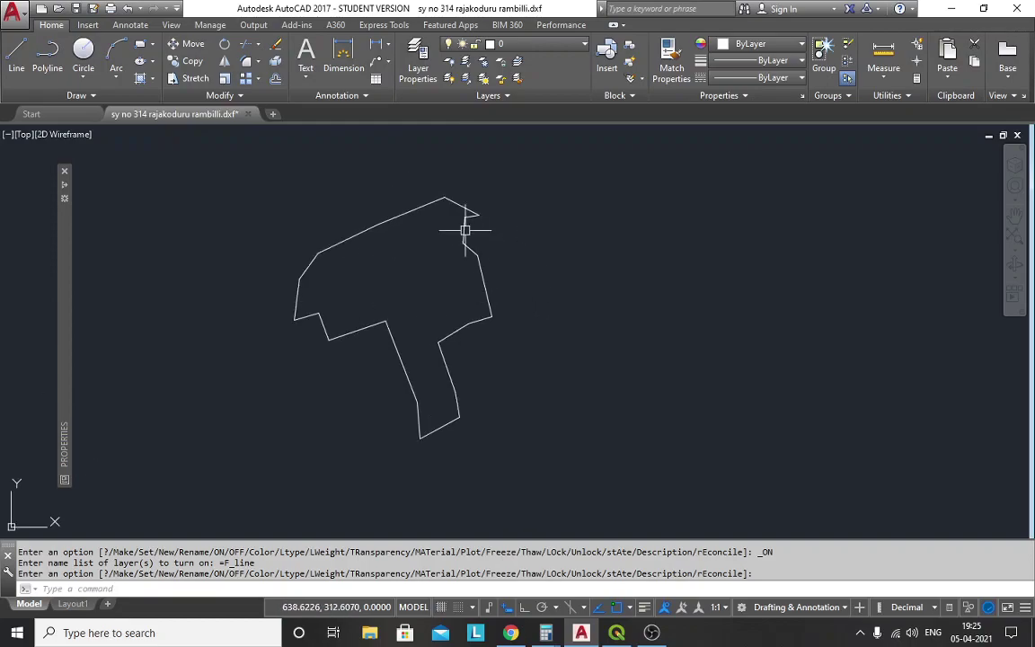
{"action": "key", "text": "Return"}
{"action": "left_click", "coordinate": [462, 198]}
{"action": "key", "text": "Escape"}
{"action": "key", "text": "Escape"}
{"action": "key", "text": "Escape"}
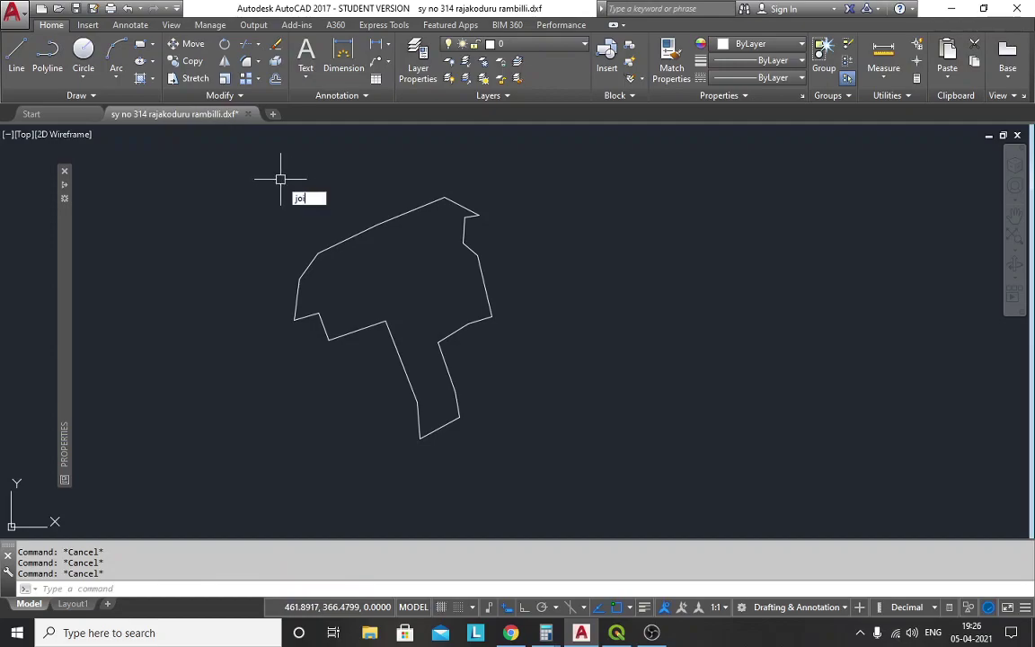
Join all the boundary segments of the plot into a single polyline.
{"action": "key", "text": "Return"}
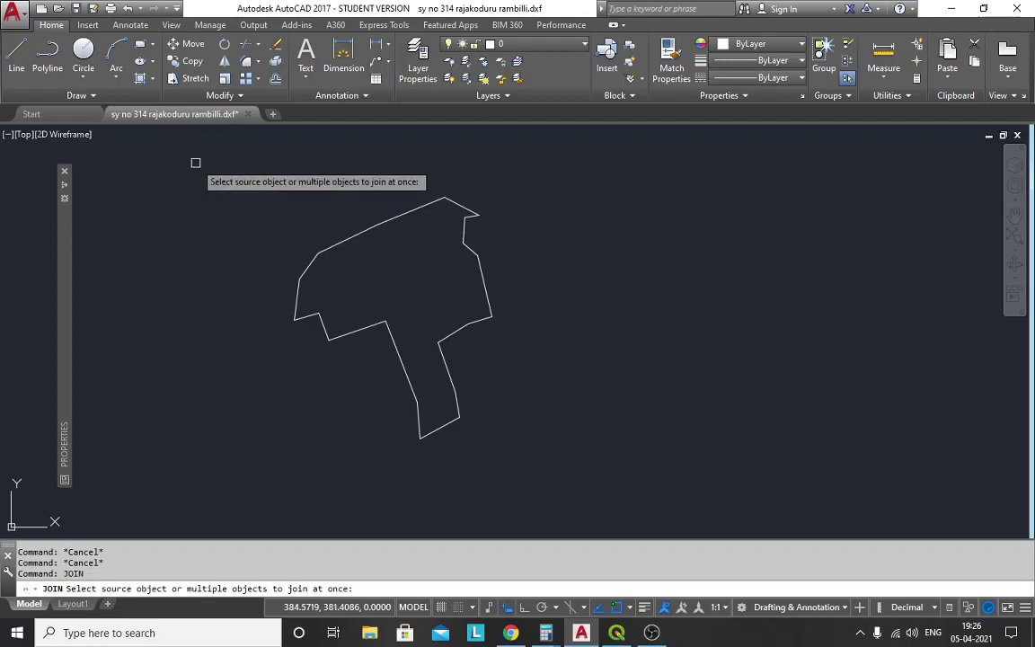
{"action": "left_click", "coordinate": [268, 169]}
{"action": "left_click", "coordinate": [592, 450]}
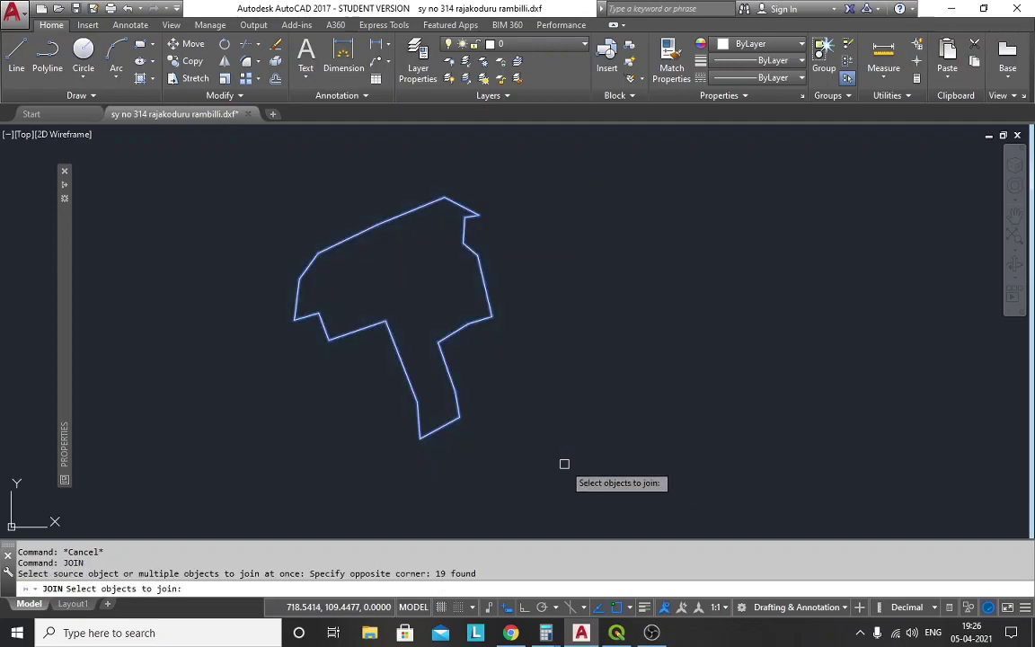
{"action": "key", "text": "Return"}
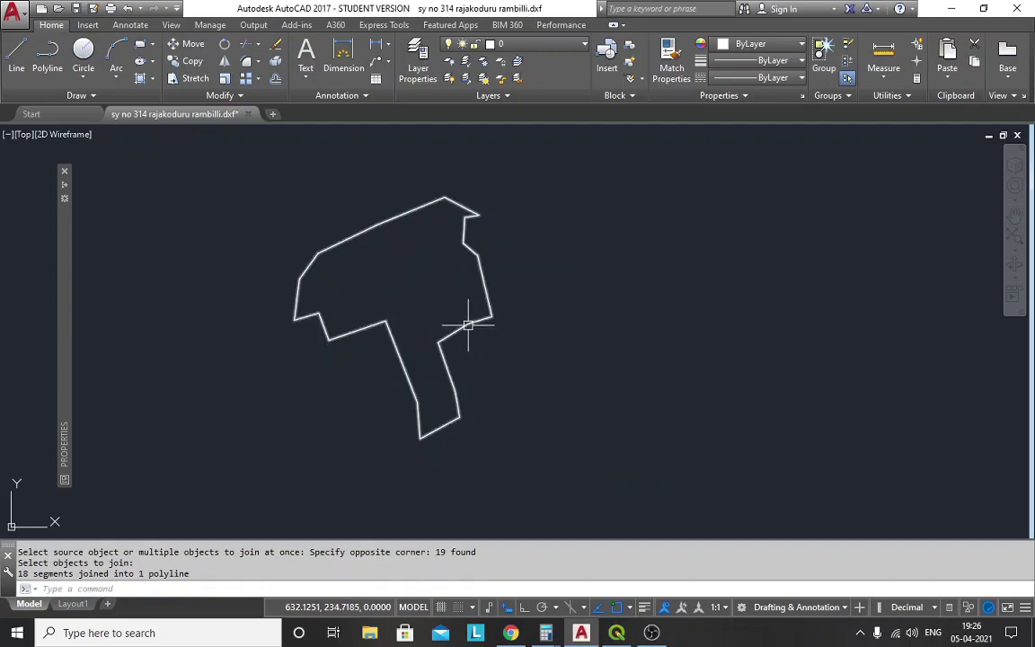
{"action": "left_click", "coordinate": [468, 323]}
{"action": "key", "text": "Escape"}
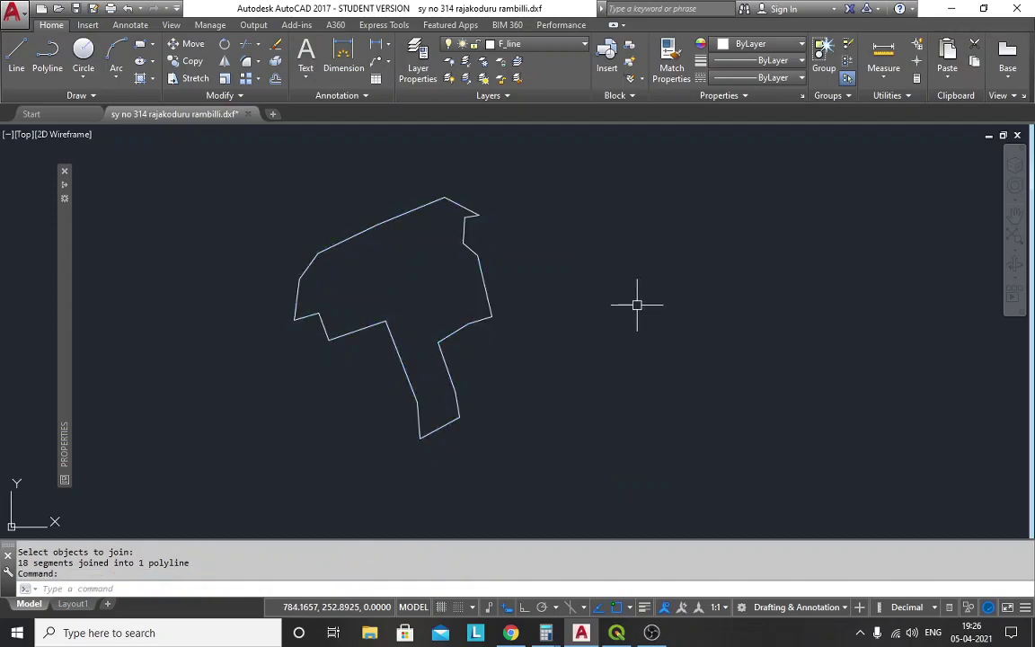
{"action": "scroll", "coordinate": [494, 292], "scroll_direction": "down", "scroll_amount": 4}
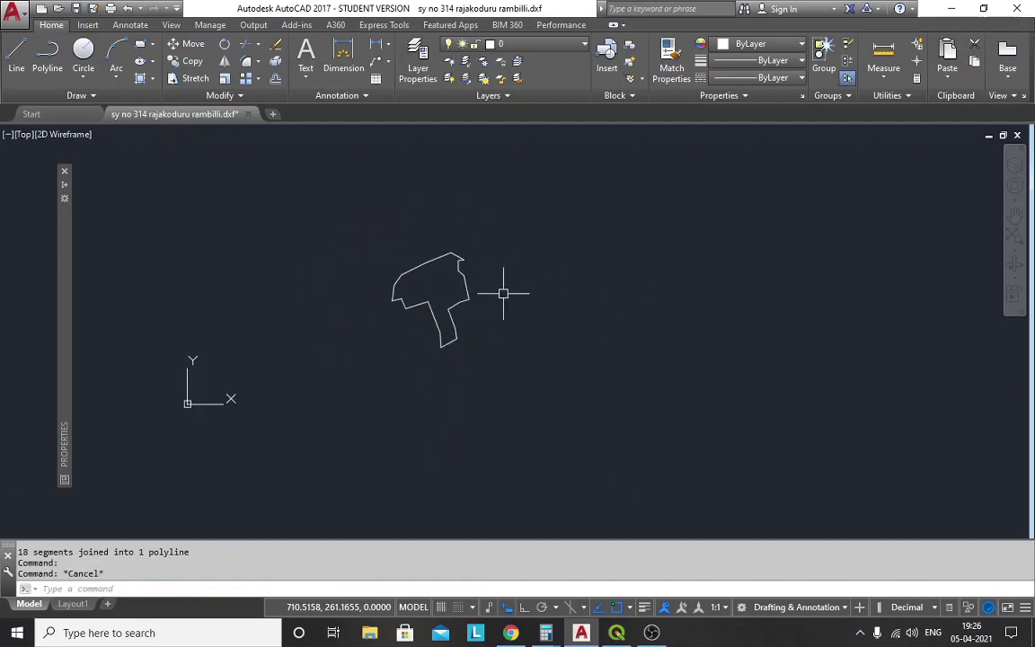
{"action": "left_click_drag", "start_coordinate": [549, 300], "coordinate": [504, 324]}
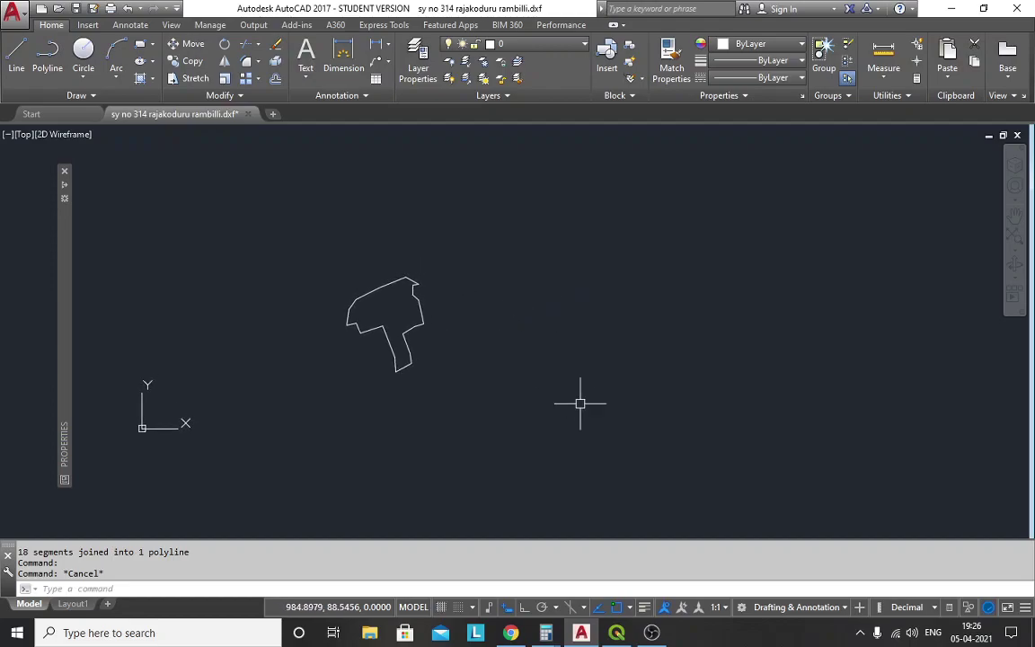
{"action": "scroll", "coordinate": [440, 293], "scroll_direction": "up", "scroll_amount": 7}
{"action": "scroll", "coordinate": [441, 275], "scroll_direction": "down", "scroll_amount": 5}
{"action": "scroll", "coordinate": [439, 275], "scroll_direction": "up", "scroll_amount": 4}
{"action": "scroll", "coordinate": [311, 288], "scroll_direction": "down", "scroll_amount": 2}
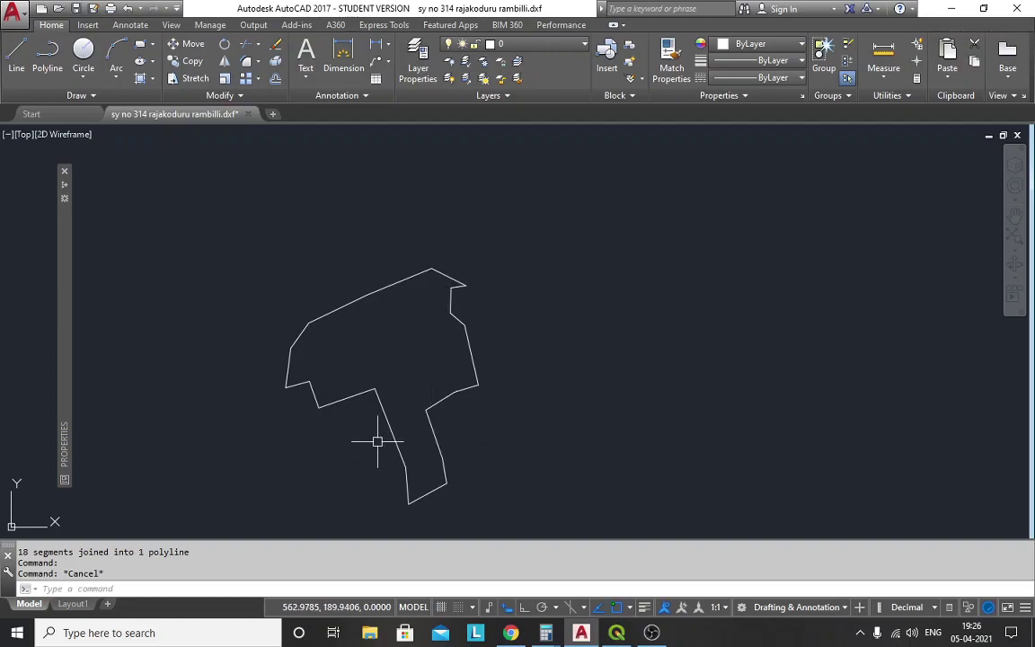
Launch Google Earth Pro.
{"action": "left_click", "coordinate": [225, 634]}
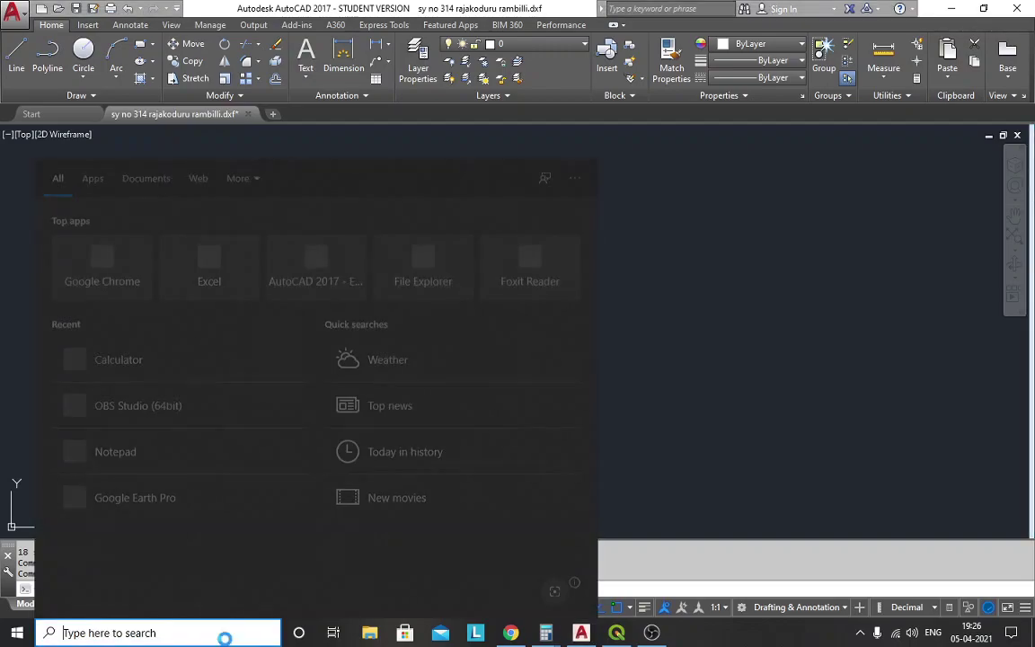
{"action": "type", "text": "go"}
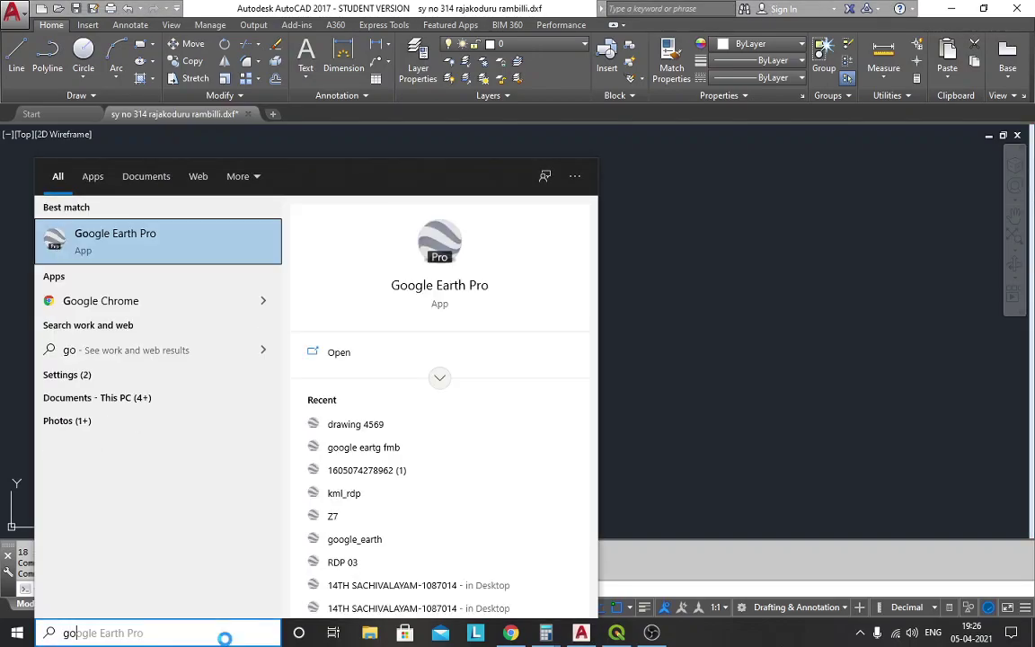
{"action": "key", "text": "Escape"}
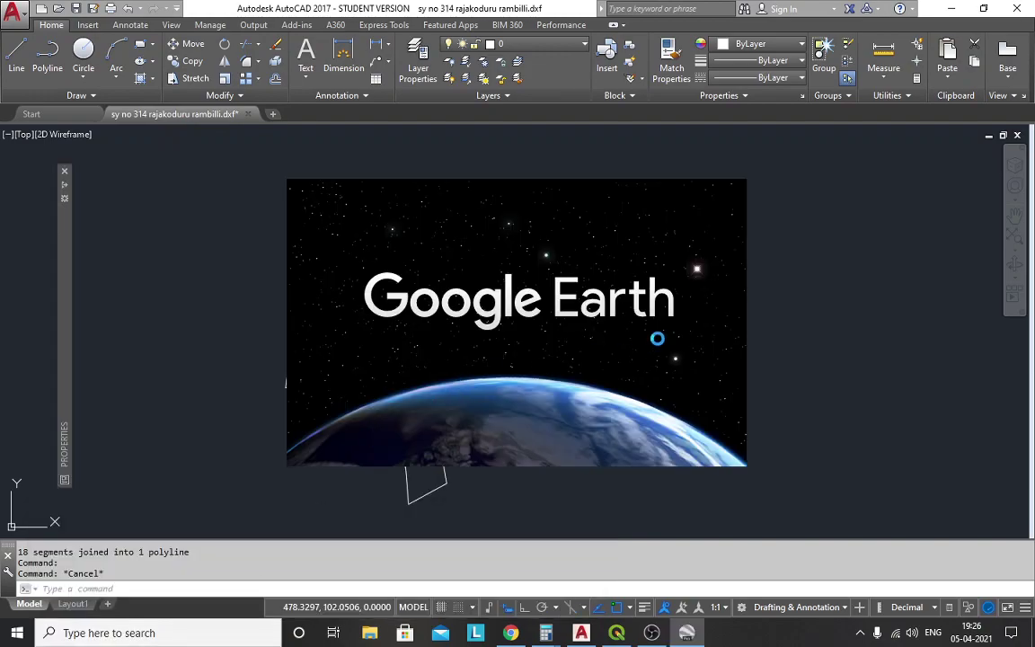
Examine the shape and corners of the boundary polyline to find points that can be recognised on satellite imagery.
{"action": "scroll", "coordinate": [449, 283], "scroll_direction": "up", "scroll_amount": 5}
{"action": "scroll", "coordinate": [503, 225], "scroll_direction": "down", "scroll_amount": 5}
{"action": "scroll", "coordinate": [495, 219], "scroll_direction": "up", "scroll_amount": 2}
{"action": "scroll", "coordinate": [476, 214], "scroll_direction": "up", "scroll_amount": 2}
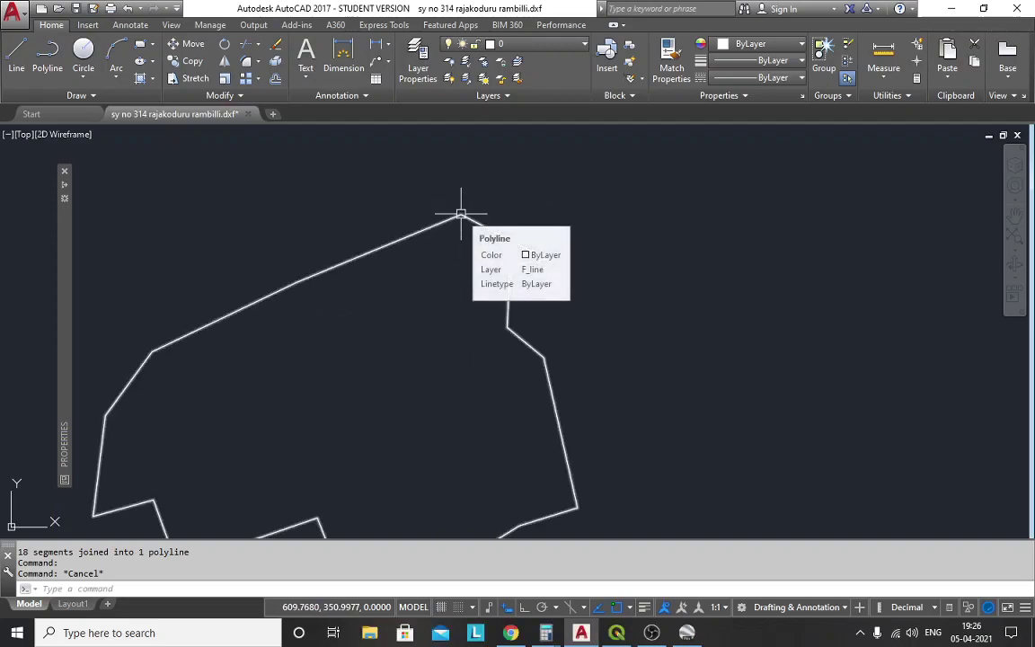
{"action": "scroll", "coordinate": [524, 335], "scroll_direction": "down", "scroll_amount": 5}
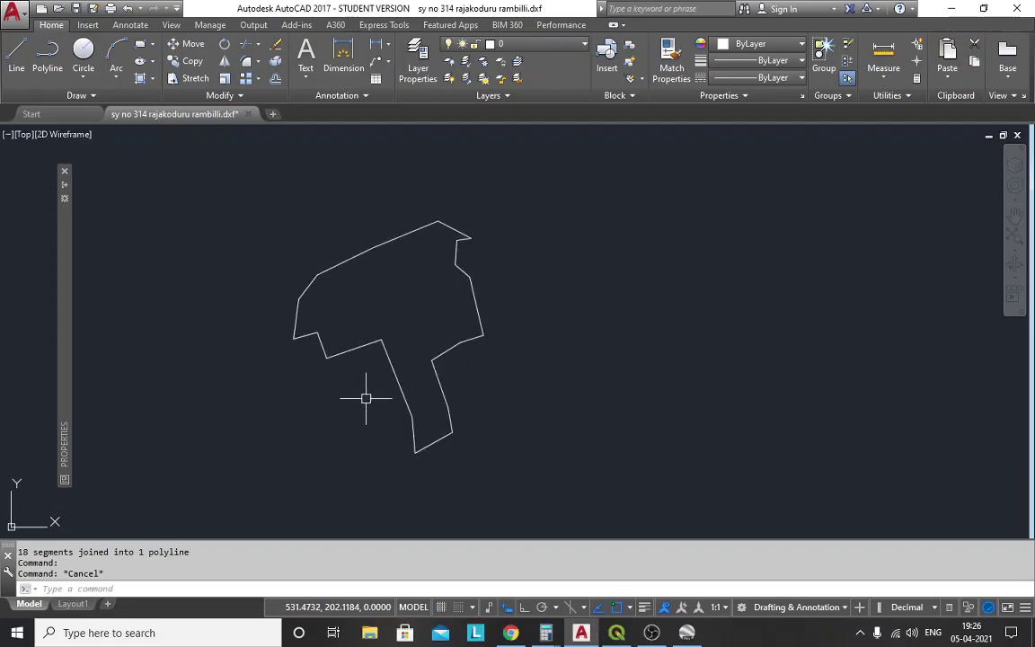
{"action": "scroll", "coordinate": [427, 354], "scroll_direction": "up", "scroll_amount": 5}
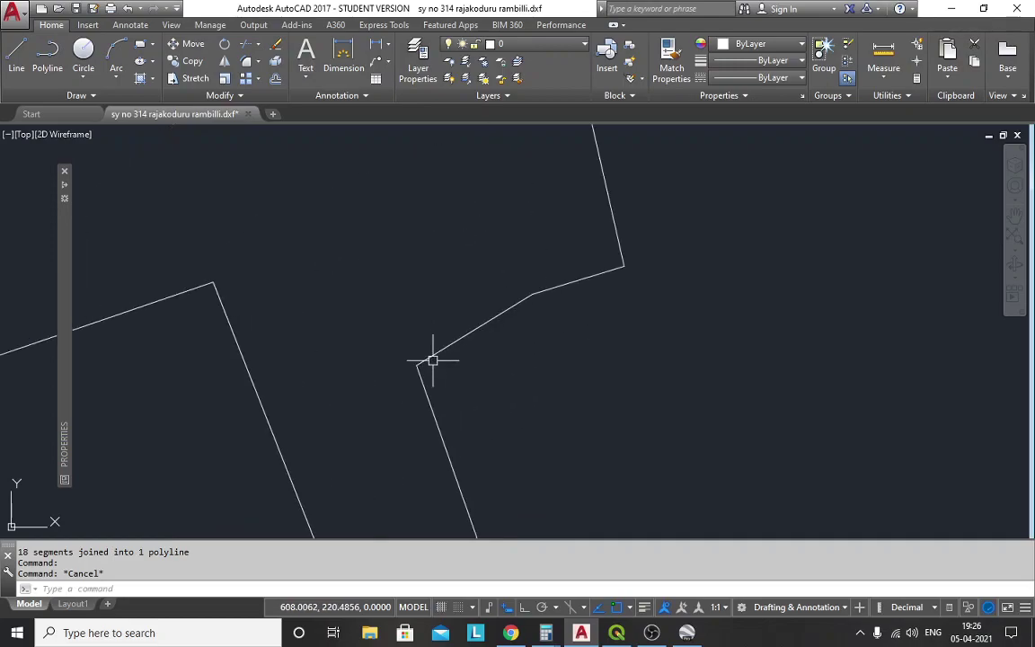
{"action": "scroll", "coordinate": [450, 342], "scroll_direction": "down", "scroll_amount": 2}
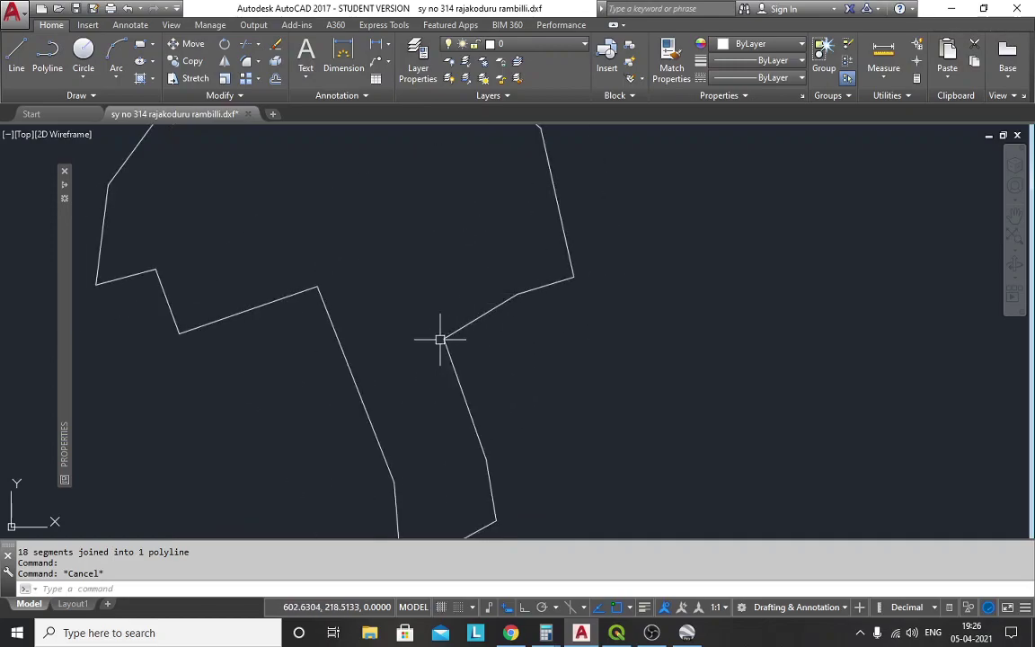
{"action": "scroll", "coordinate": [443, 338], "scroll_direction": "down", "scroll_amount": 4}
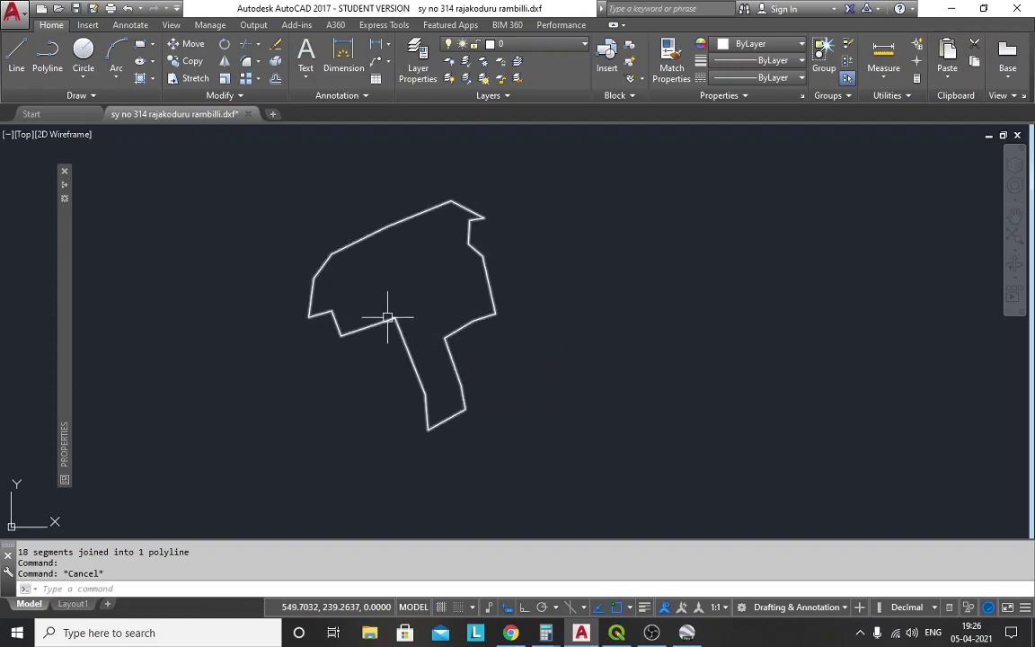
{"action": "mouse_move", "coordinate": [387, 317]}
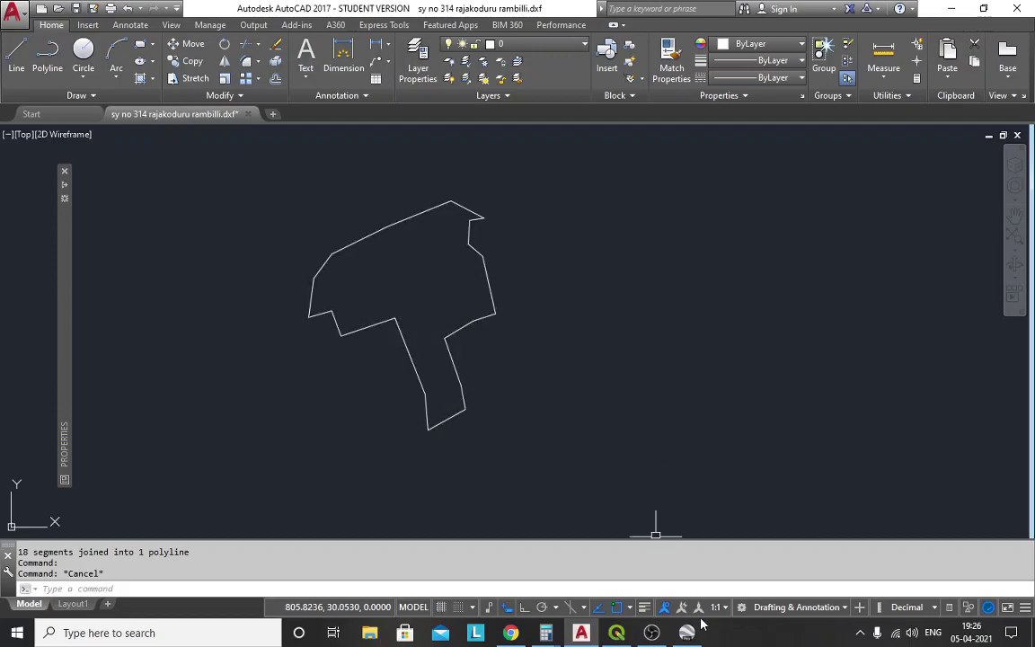
{"action": "mouse_move", "coordinate": [692, 634]}
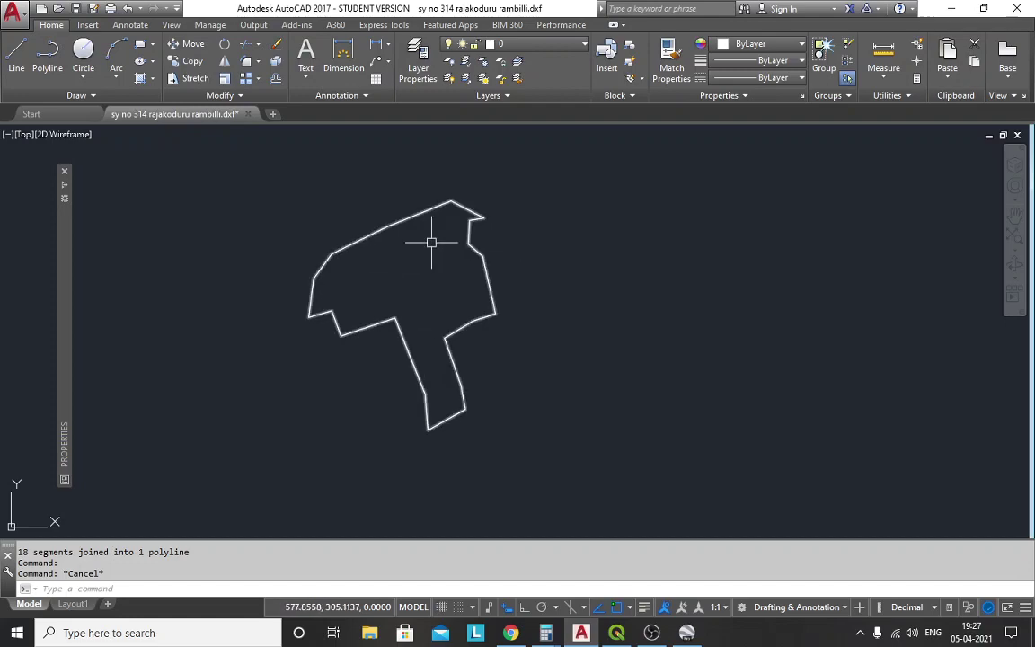
Switch to Google Earth Pro and locate the two untitled placemarks west of Dibbapalem in close-up on the imagery.
{"action": "left_click", "coordinate": [687, 632]}
{"action": "scroll", "coordinate": [643, 450], "scroll_direction": "up", "scroll_amount": 10}
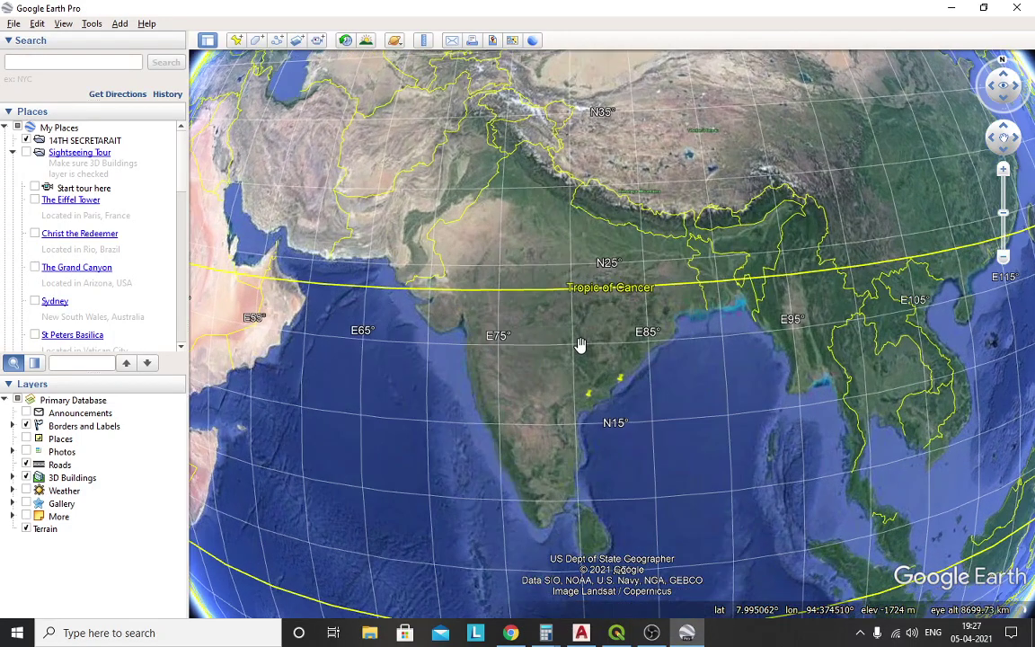
{"action": "scroll", "coordinate": [674, 282], "scroll_direction": "up", "scroll_amount": 4}
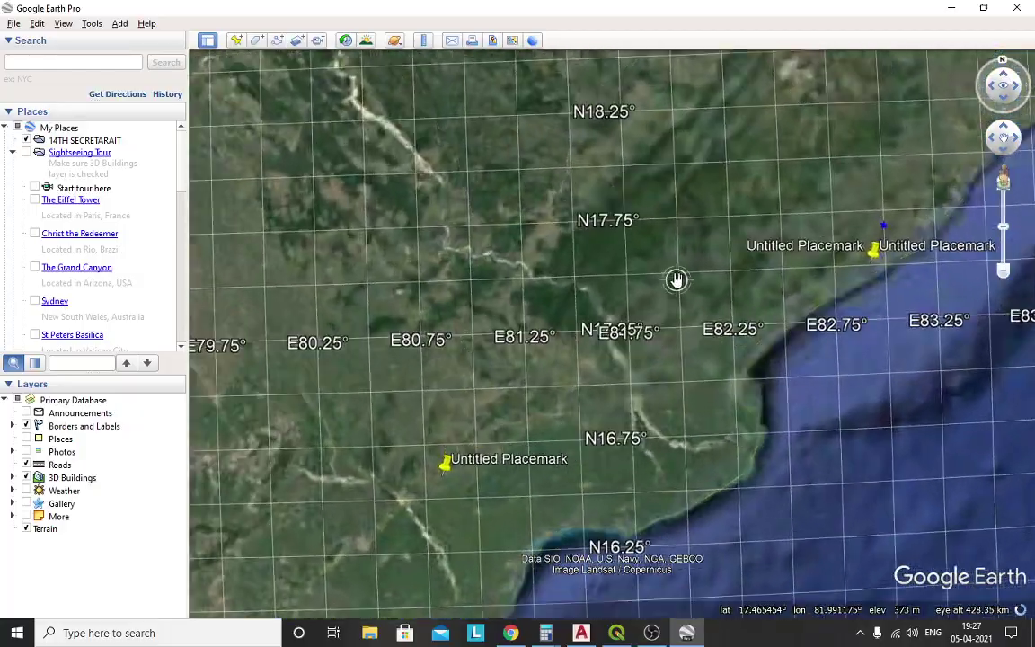
{"action": "scroll", "coordinate": [947, 295], "scroll_direction": "up", "scroll_amount": 4}
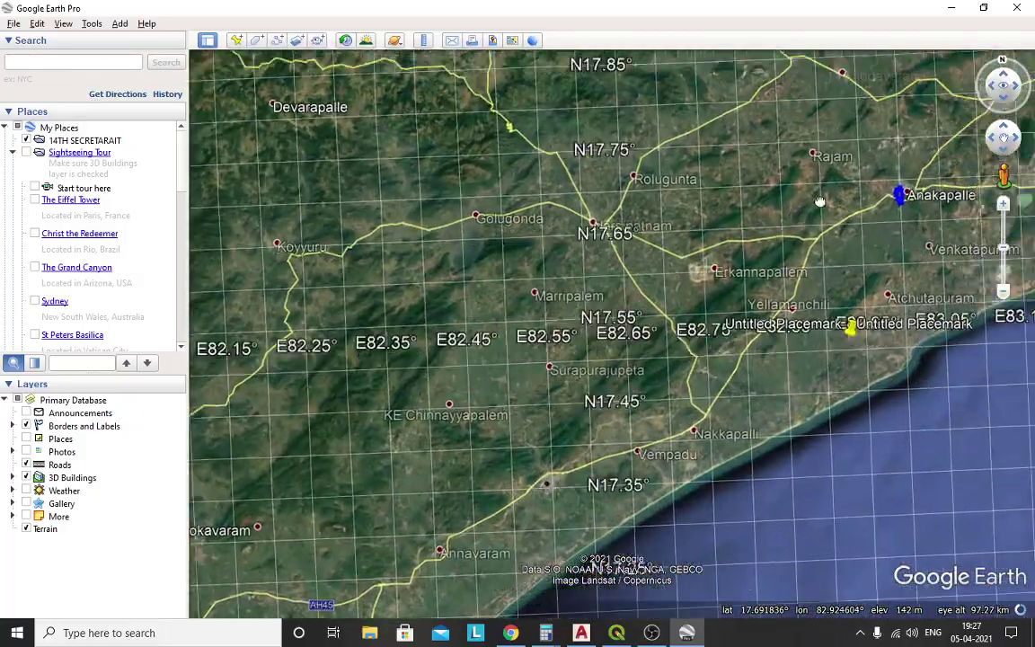
{"action": "scroll", "coordinate": [850, 286], "scroll_direction": "up", "scroll_amount": 3}
{"action": "scroll", "coordinate": [725, 522], "scroll_direction": "up", "scroll_amount": 2}
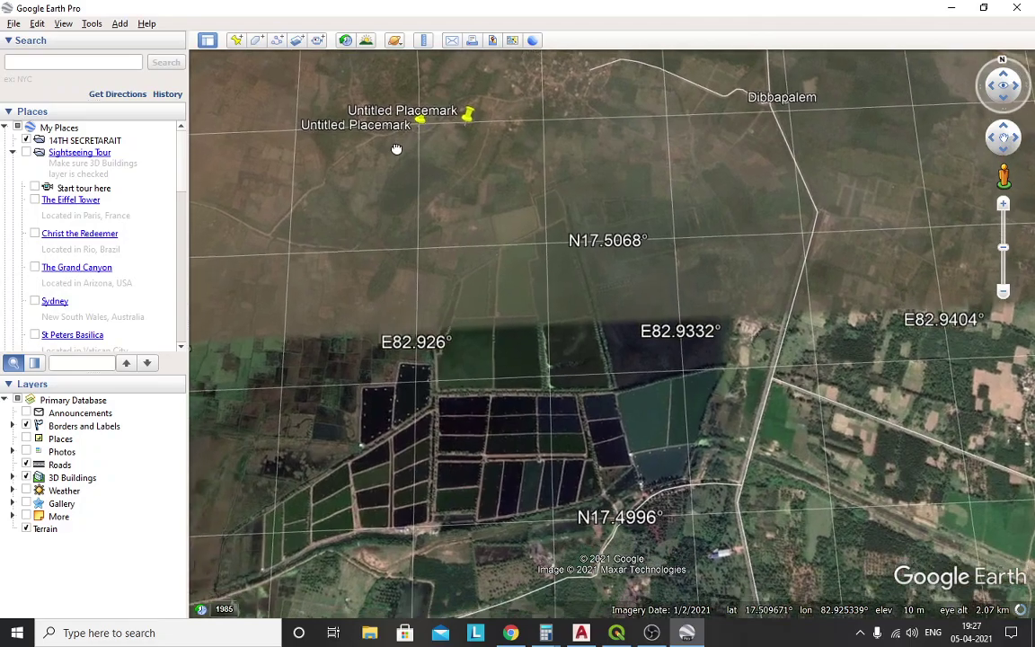
{"action": "left_click_drag", "start_coordinate": [545, 221], "coordinate": [637, 434]}
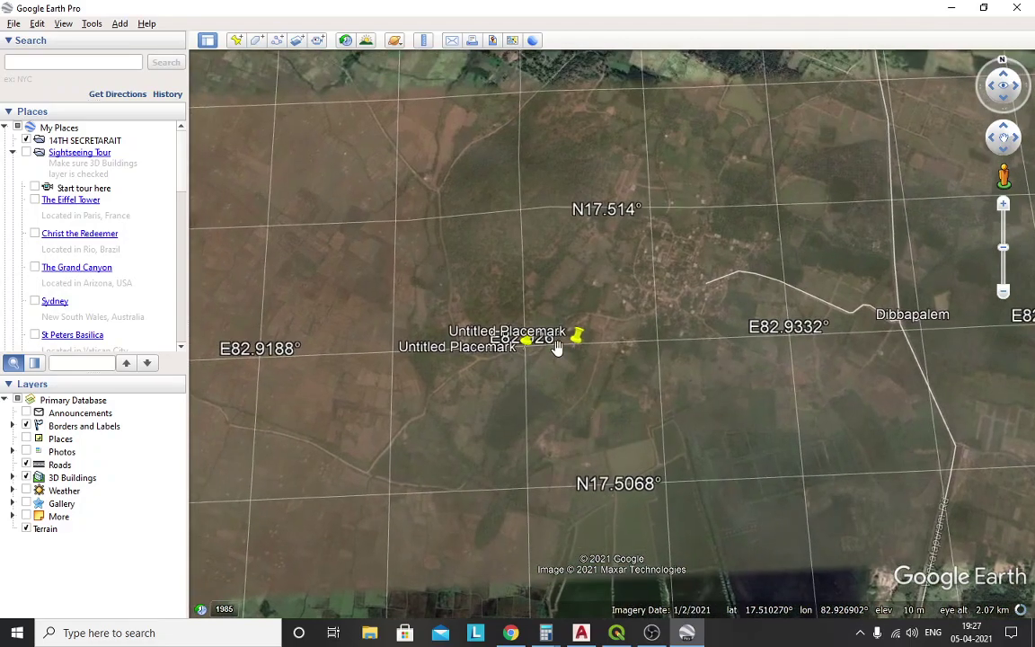
{"action": "scroll", "coordinate": [558, 349], "scroll_direction": "up", "scroll_amount": 2}
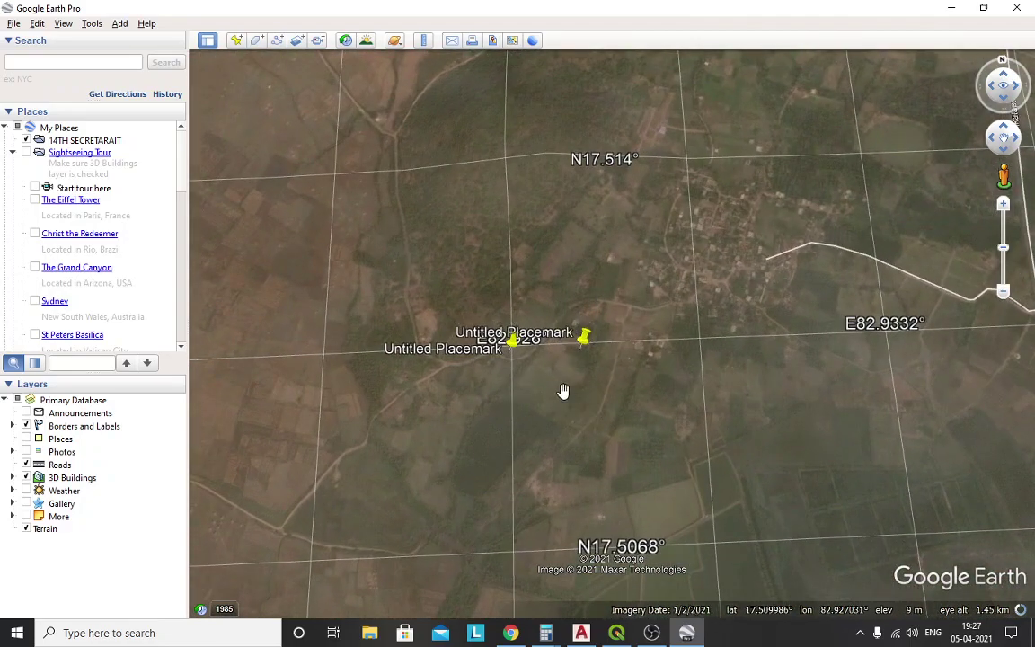
{"action": "scroll", "coordinate": [557, 329], "scroll_direction": "up", "scroll_amount": 3}
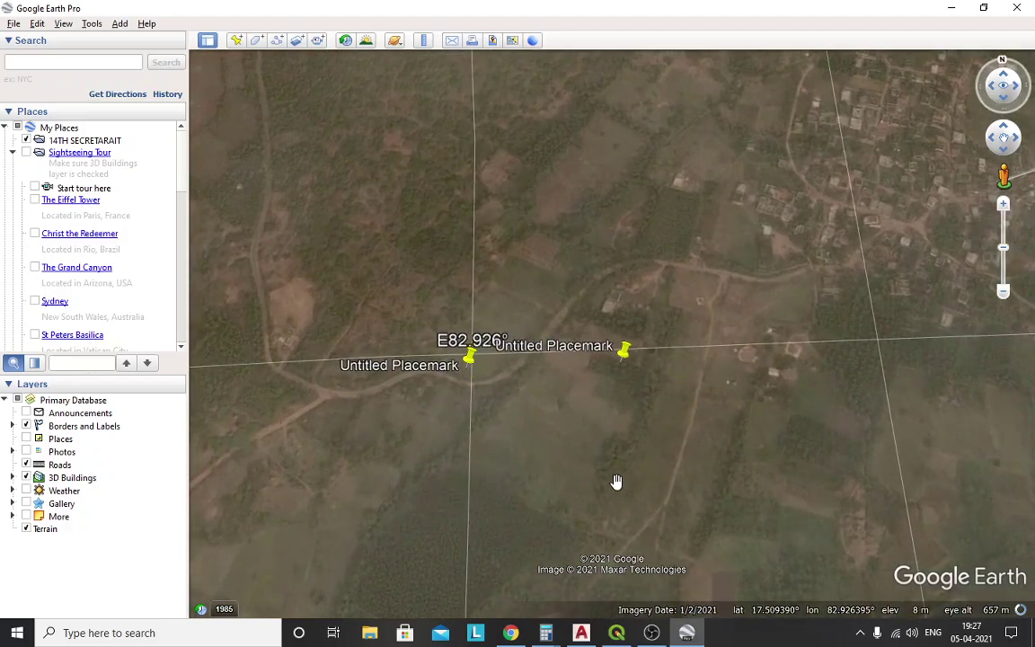
{"action": "scroll", "coordinate": [642, 445], "scroll_direction": "up", "scroll_amount": 2}
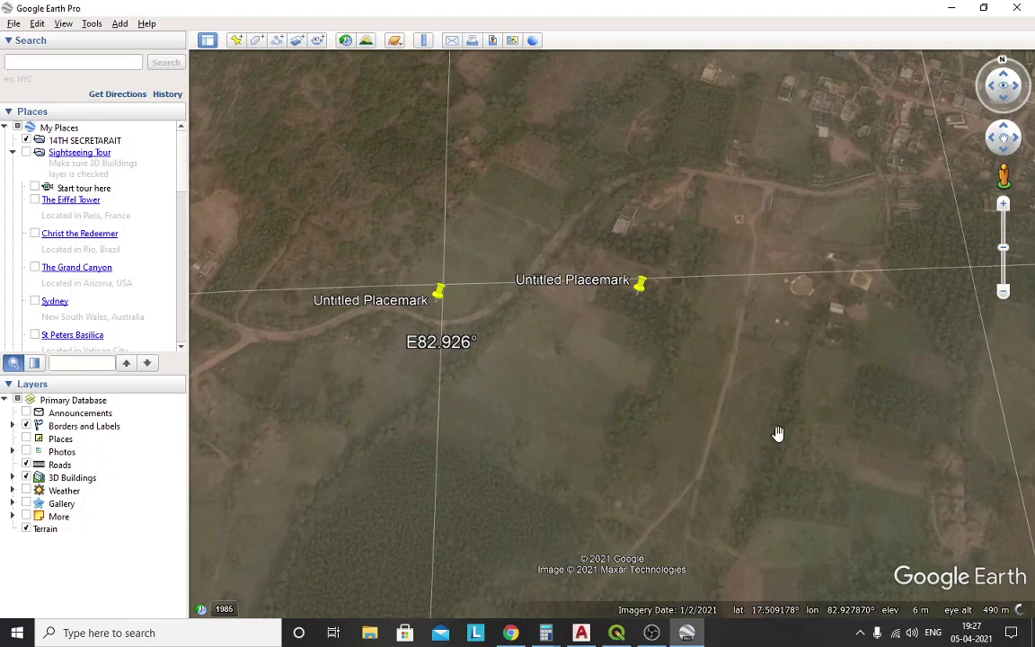
{"action": "left_click_drag", "start_coordinate": [661, 333], "coordinate": [593, 317]}
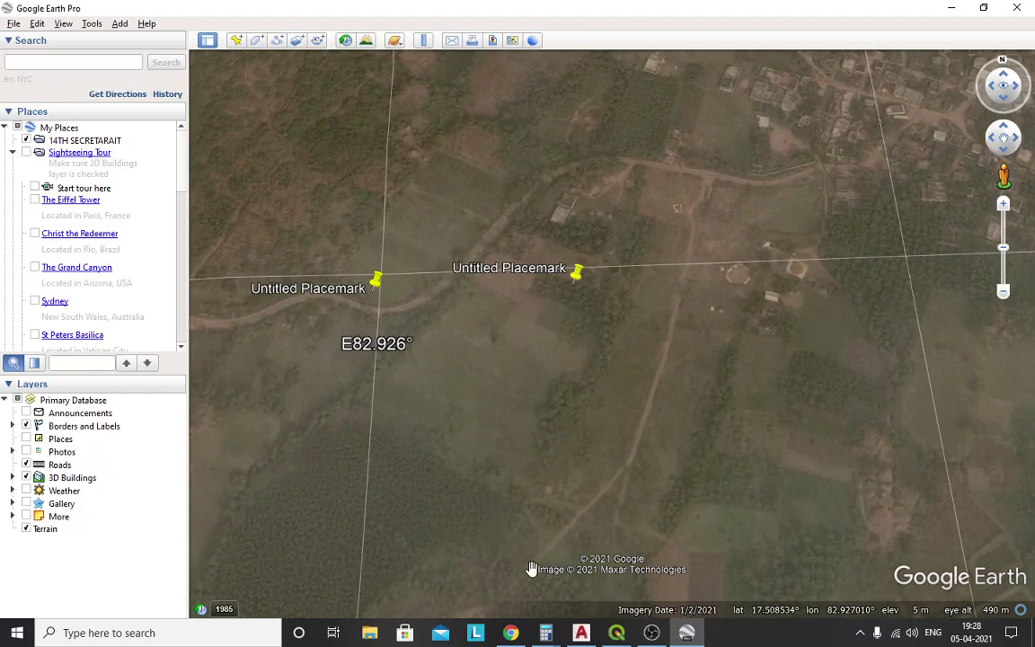
Switch to the LatLong.net converter in Chrome and convert latitude 17.5108, longitude 82.9271 to UTM.
{"action": "left_click", "coordinate": [512, 632]}
{"action": "left_click", "coordinate": [672, 9]}
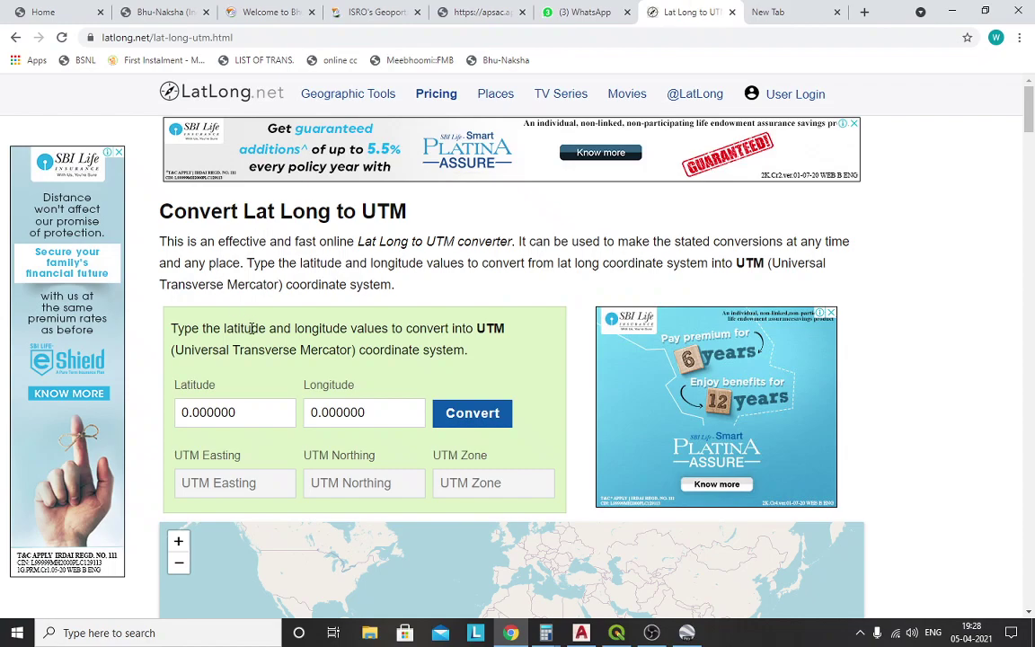
{"action": "left_click_drag", "start_coordinate": [256, 409], "coordinate": [184, 413]}
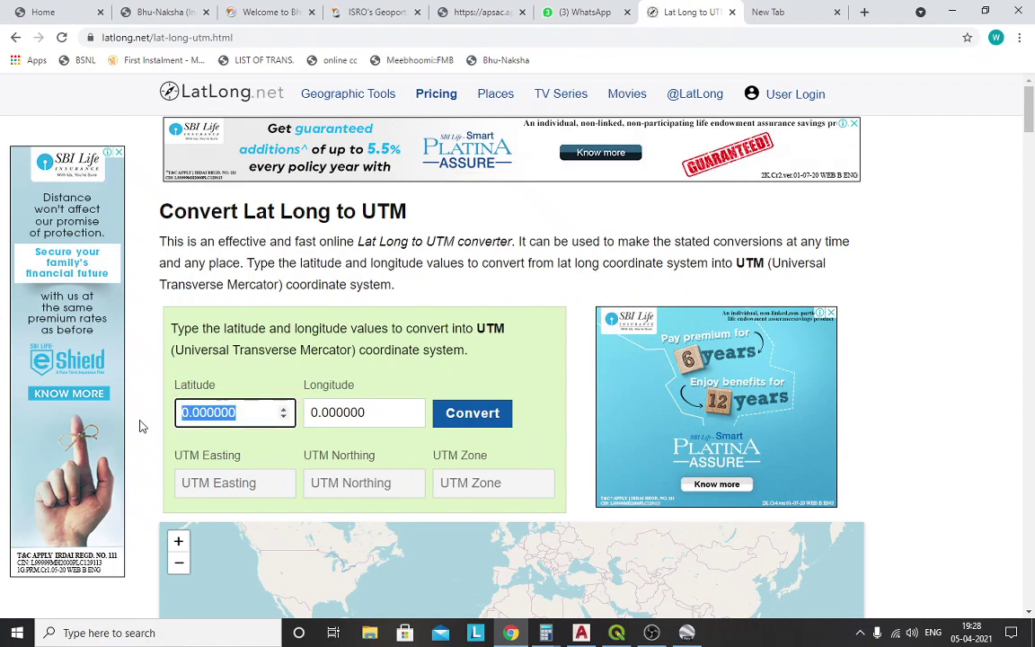
{"action": "type", "text": "17.5108"}
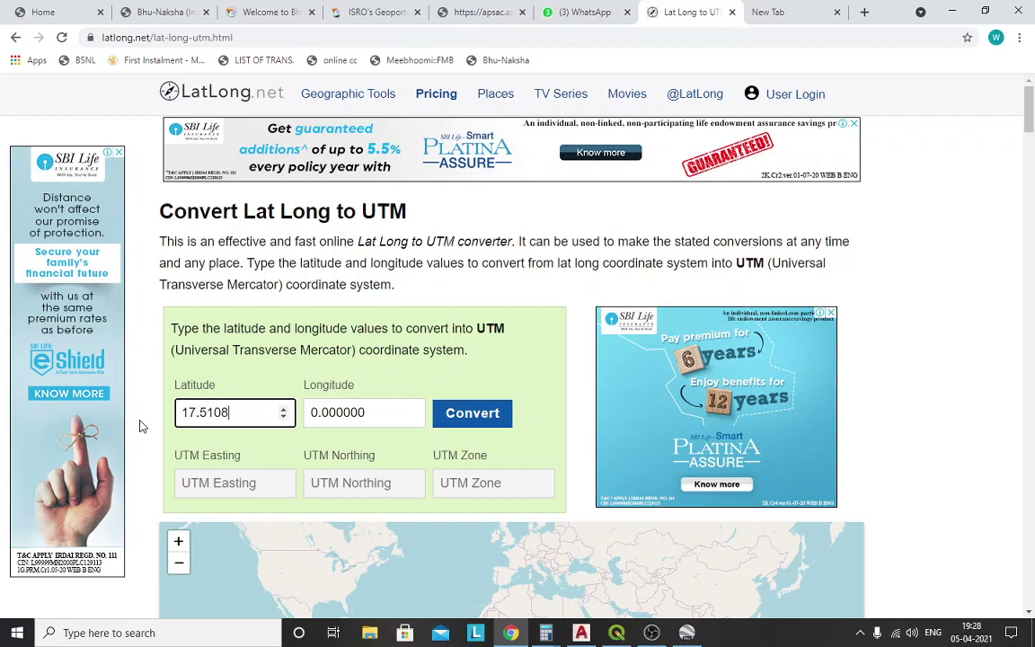
{"action": "key", "text": "Tab"}
{"action": "type", "text": "8"}
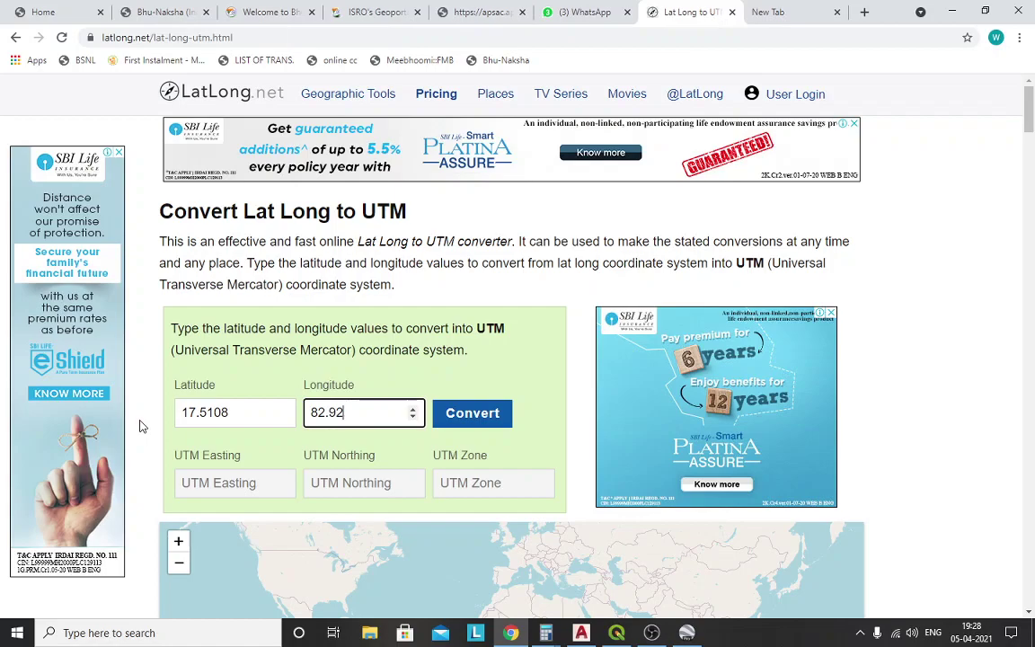
{"action": "left_click", "coordinate": [471, 415]}
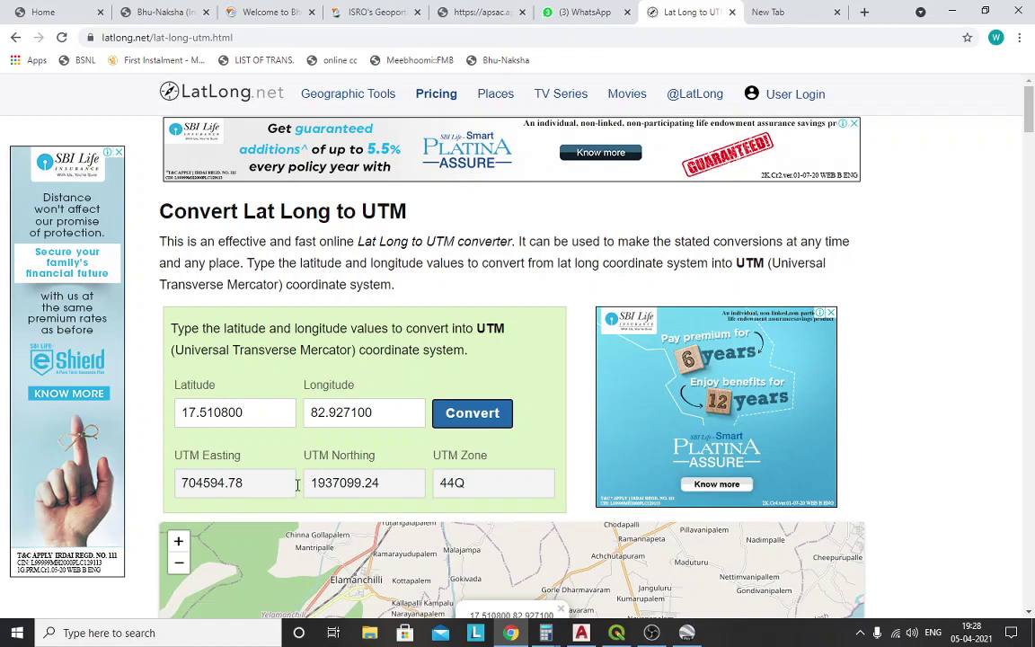
Copy the UTM easting 704594.78 into a new Notepad document and add a comma after it.
{"action": "left_click_drag", "start_coordinate": [180, 483], "coordinate": [243, 485]}
{"action": "key", "text": "ctrl+c"}
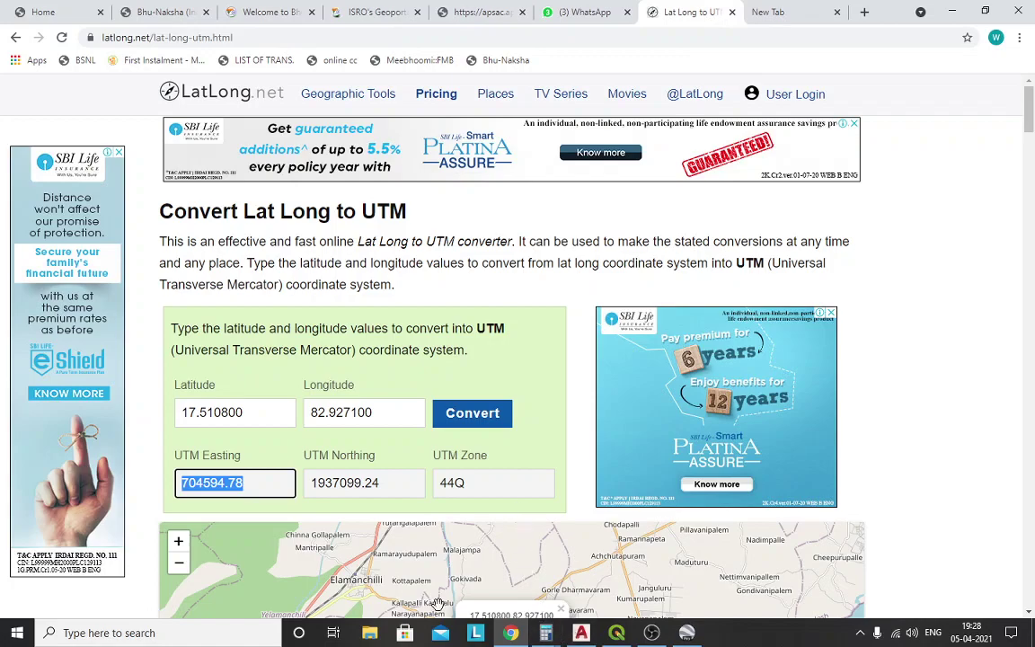
{"action": "left_click", "coordinate": [135, 632]}
{"action": "type", "text": "note"}
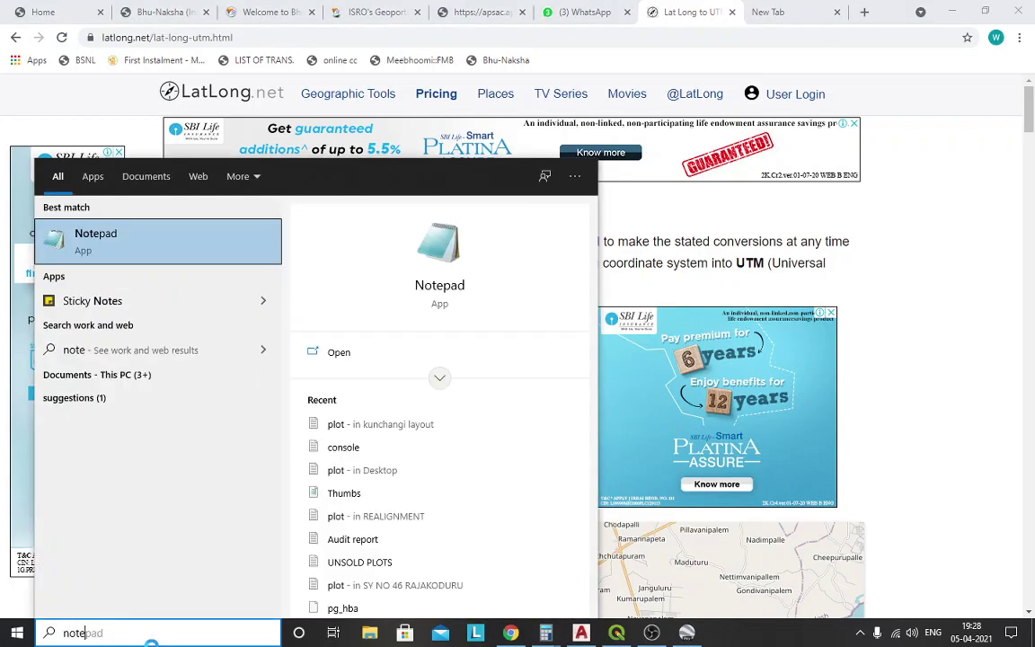
{"action": "key", "text": "Return"}
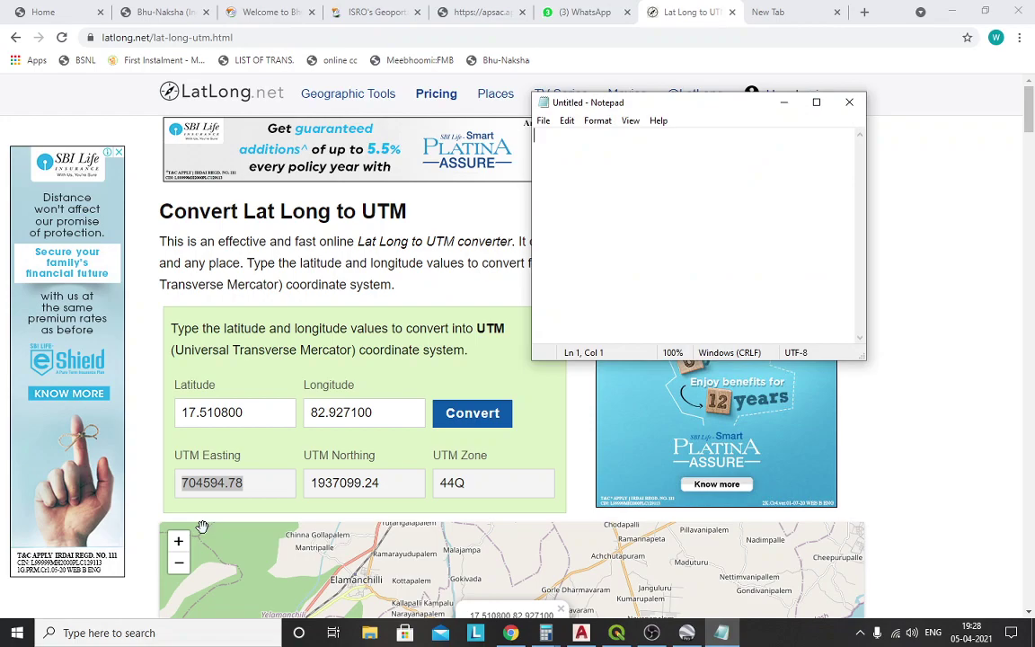
{"action": "key", "text": "ctrl+v"}
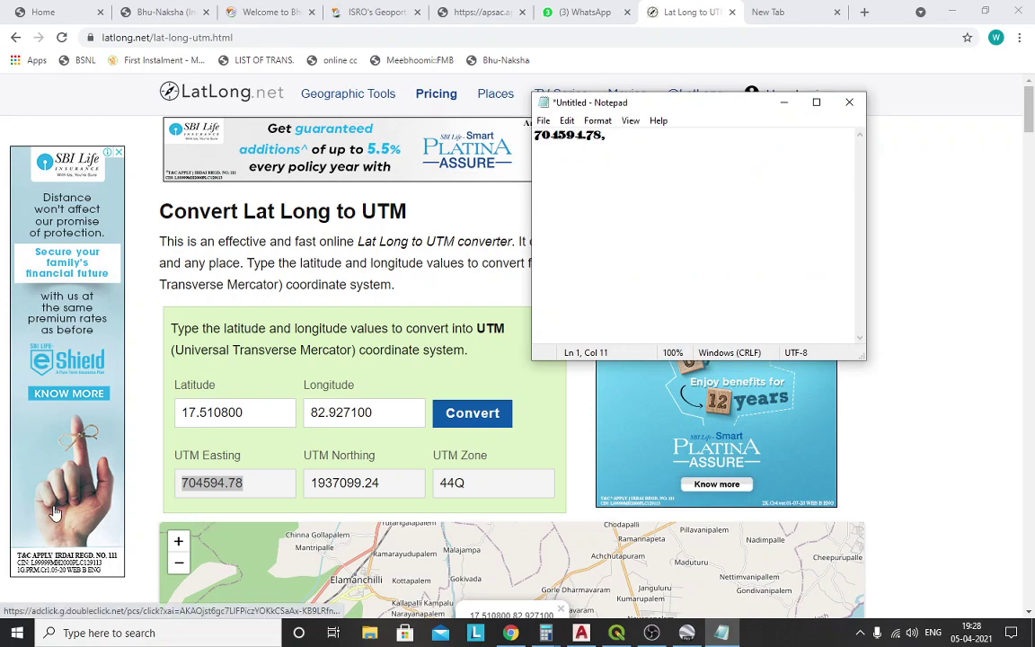
{"action": "type", "text": ","}
Copy the UTM northing 1937099.24 from the converter and append it after the comma in the Notepad document.
{"action": "left_click_drag", "start_coordinate": [313, 491], "coordinate": [386, 487]}
{"action": "key", "text": "ctrl+c"}
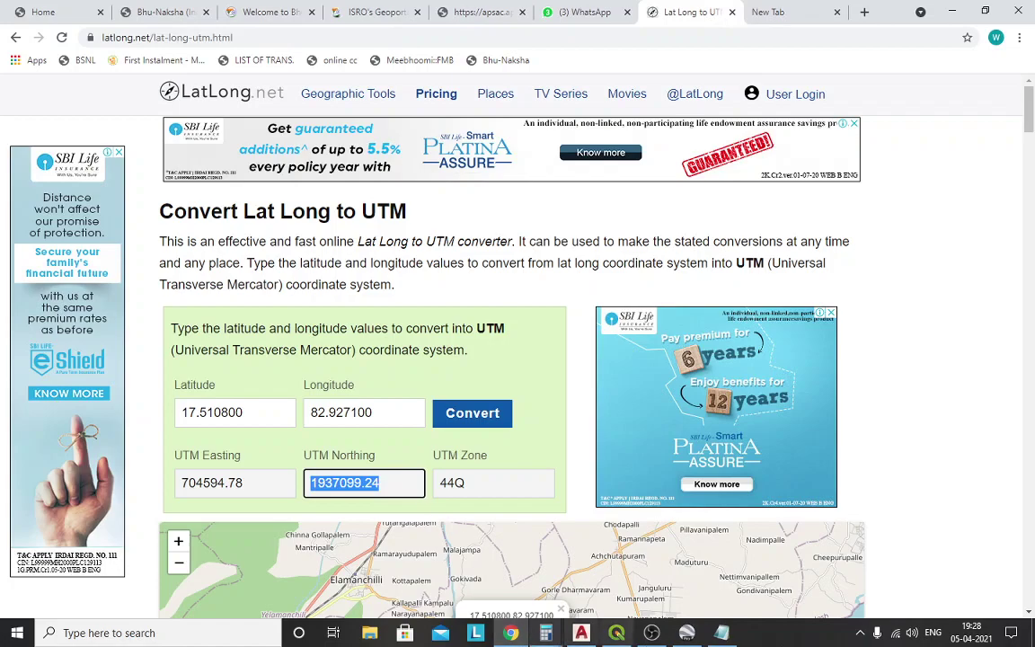
{"action": "left_click", "coordinate": [722, 632]}
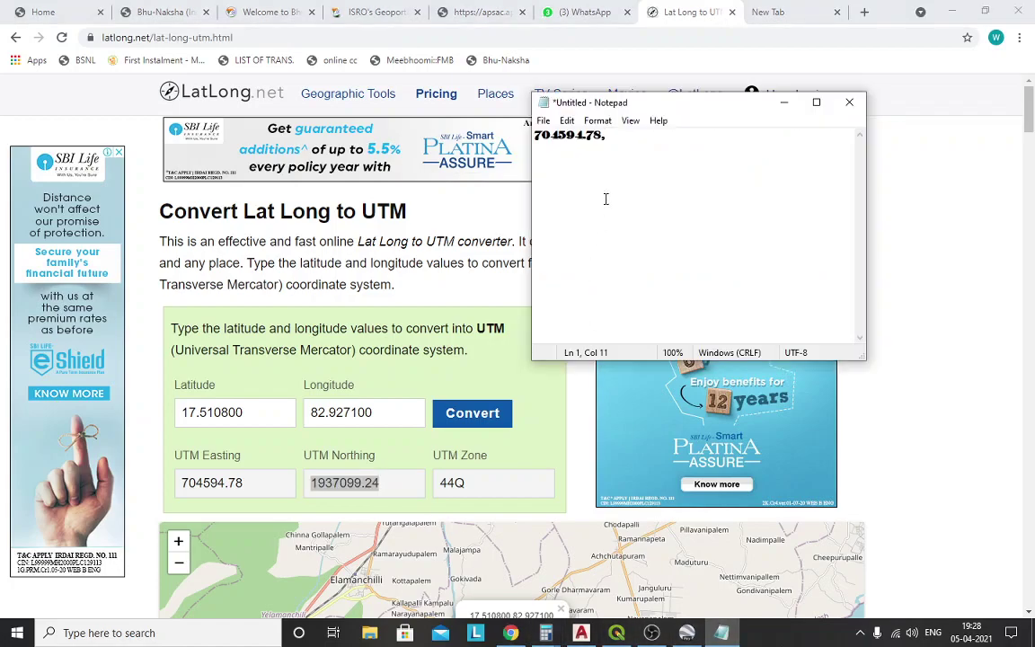
{"action": "key", "text": "ctrl+v"}
Copy the coordinate pair from Notepad and place a point at 704594.78,1937099.24 in the AutoCAD drawing.
{"action": "left_click_drag", "start_coordinate": [697, 143], "coordinate": [485, 121]}
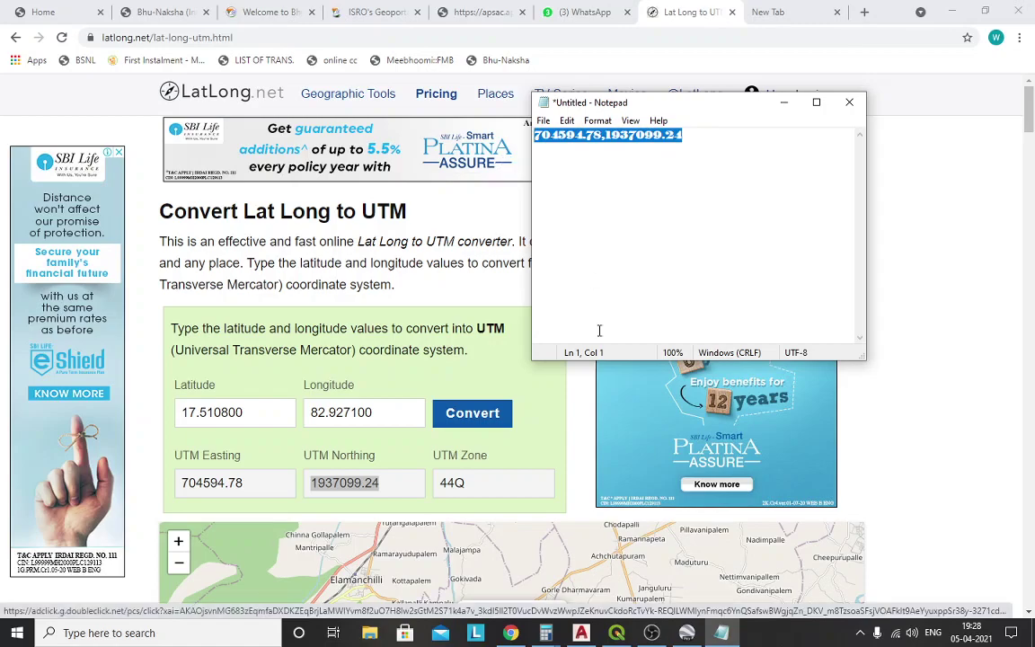
{"action": "key", "text": "alt+Tab"}
{"action": "left_click", "coordinate": [281, 586]}
{"action": "type", "text": "poi"}
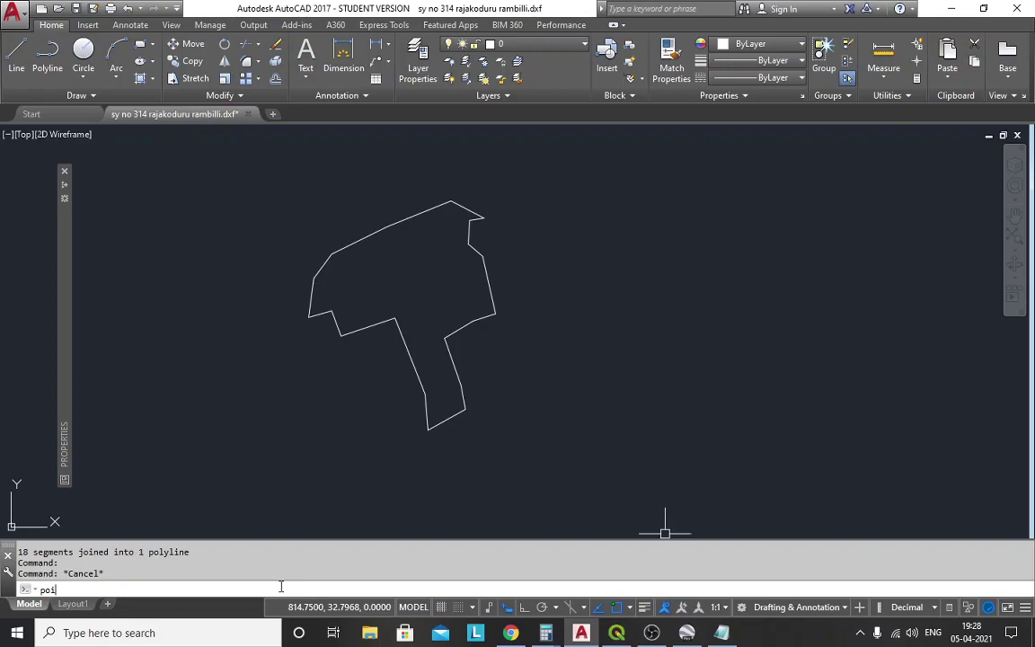
{"action": "type", "text": "n"}
{"action": "key", "text": "Return"}
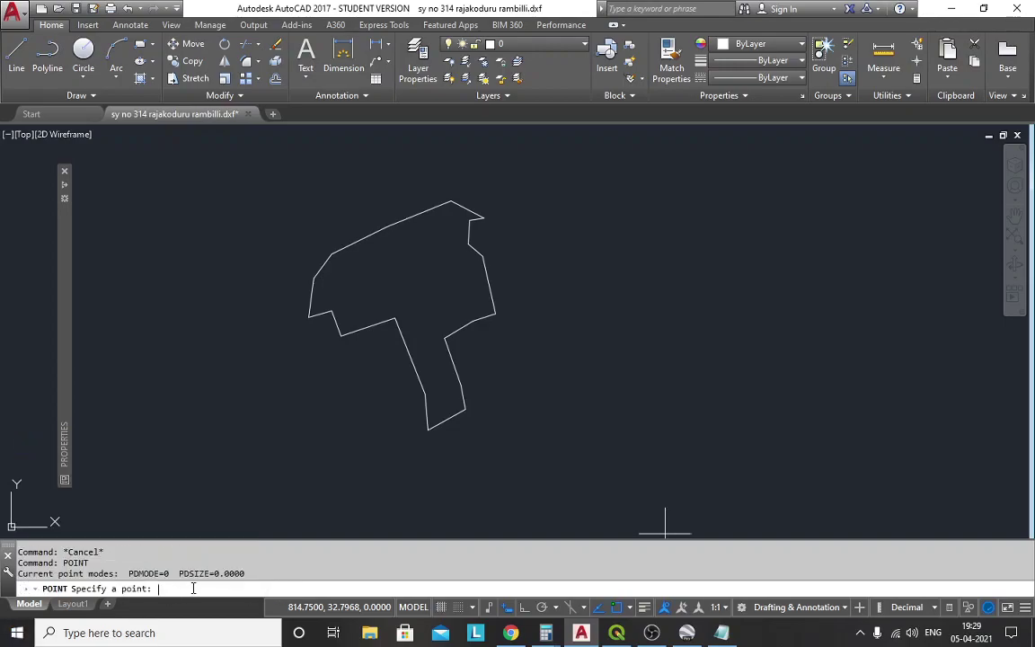
{"action": "key", "text": "ctrl+v"}
{"action": "key", "text": "Return"}
Change the point style to the X marker, keeping its size relative to the screen.
{"action": "scroll", "coordinate": [142, 404], "scroll_direction": "down", "scroll_amount": 10}
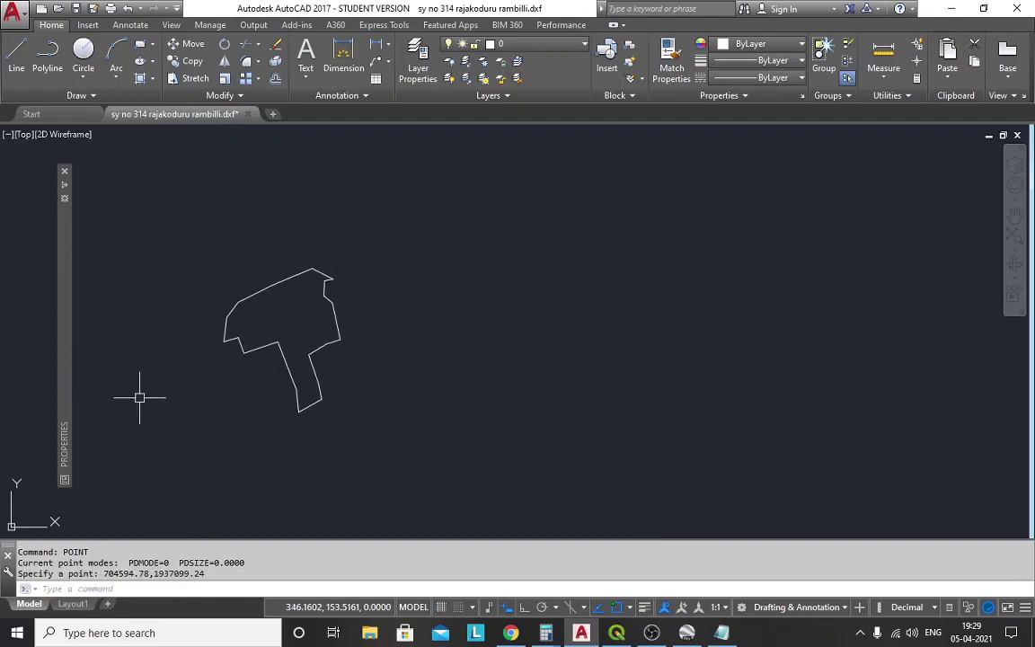
{"action": "scroll", "coordinate": [261, 239], "scroll_direction": "up", "scroll_amount": 3}
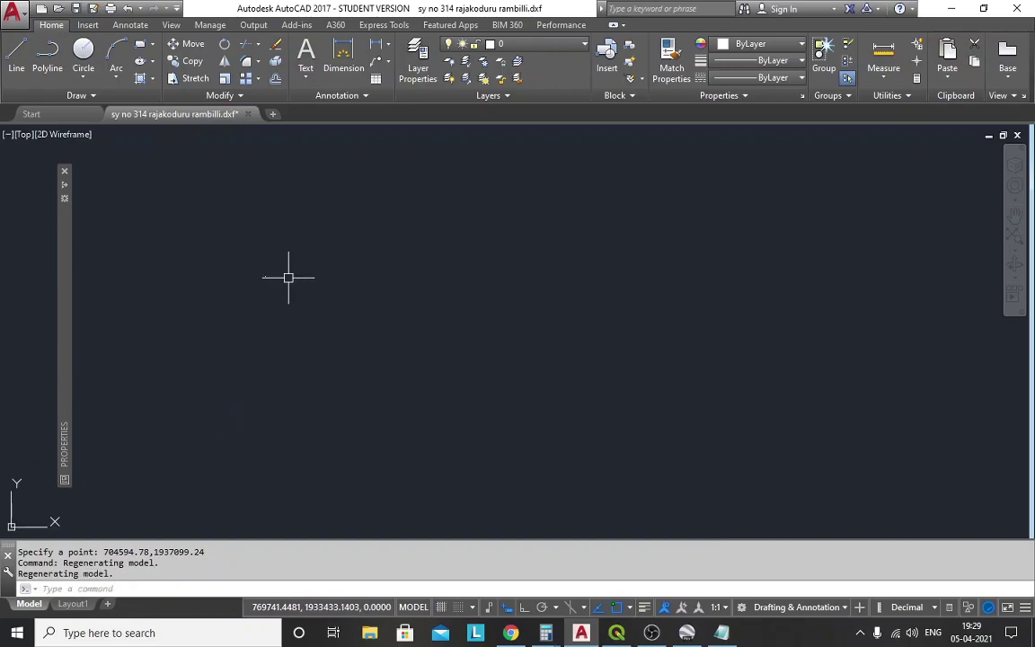
{"action": "type", "text": "pty"}
{"action": "key", "text": "Return"}
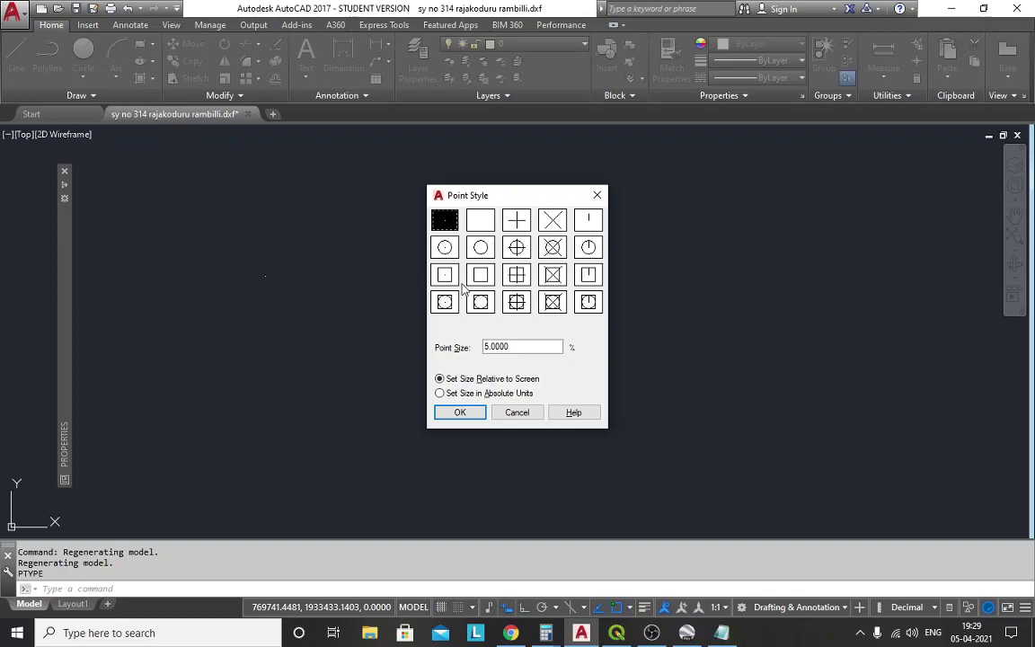
{"action": "left_click", "coordinate": [558, 224]}
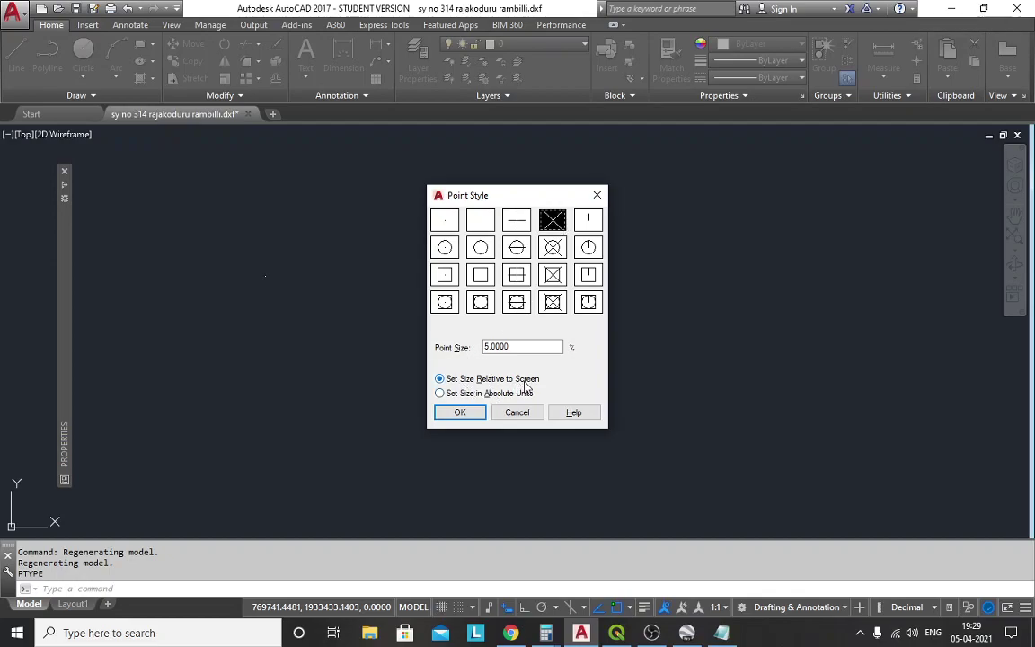
{"action": "left_click", "coordinate": [459, 412]}
Locate the new X-marked point and inspect where it lies relative to the drawing origin.
{"action": "scroll", "coordinate": [570, 259], "scroll_direction": "down", "scroll_amount": 5}
{"action": "scroll", "coordinate": [539, 325], "scroll_direction": "up", "scroll_amount": 15}
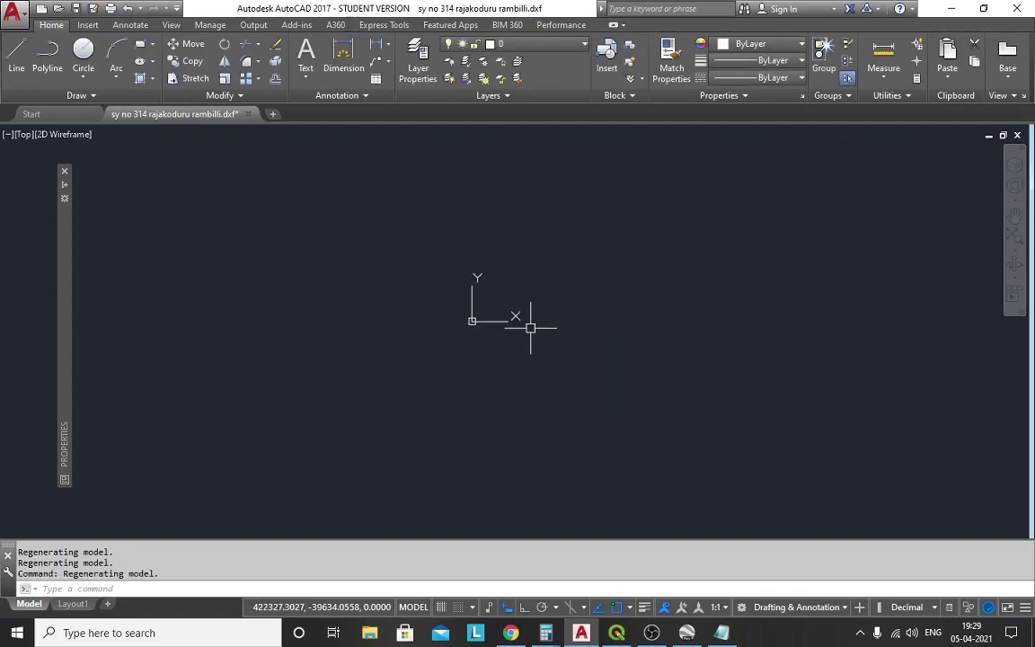
{"action": "scroll", "coordinate": [261, 259], "scroll_direction": "up", "scroll_amount": 7}
{"action": "scroll", "coordinate": [314, 279], "scroll_direction": "up", "scroll_amount": 3}
{"action": "mouse_move", "coordinate": [277, 250]}
{"action": "left_mouse_down"}
{"action": "mouse_move", "coordinate": [319, 381]}
{"action": "mouse_move", "coordinate": [370, 332]}
{"action": "mouse_move", "coordinate": [394, 328]}
{"action": "left_mouse_up"}
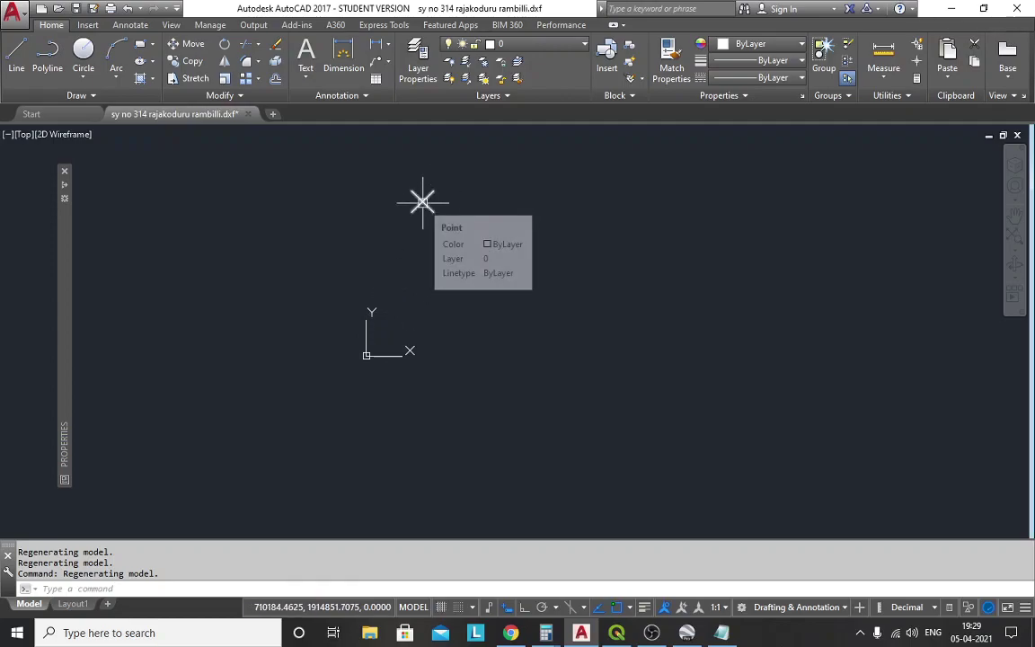
{"action": "mouse_move", "coordinate": [420, 202]}
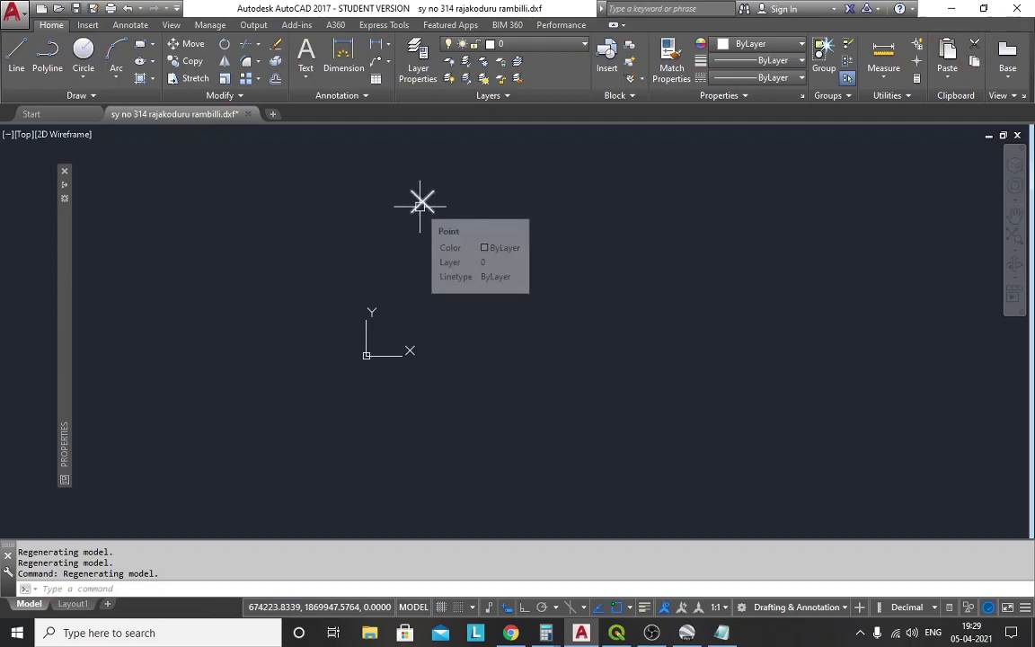
{"action": "scroll", "coordinate": [420, 203], "scroll_direction": "up", "scroll_amount": 3}
{"action": "scroll", "coordinate": [430, 191], "scroll_direction": "down", "scroll_amount": 5}
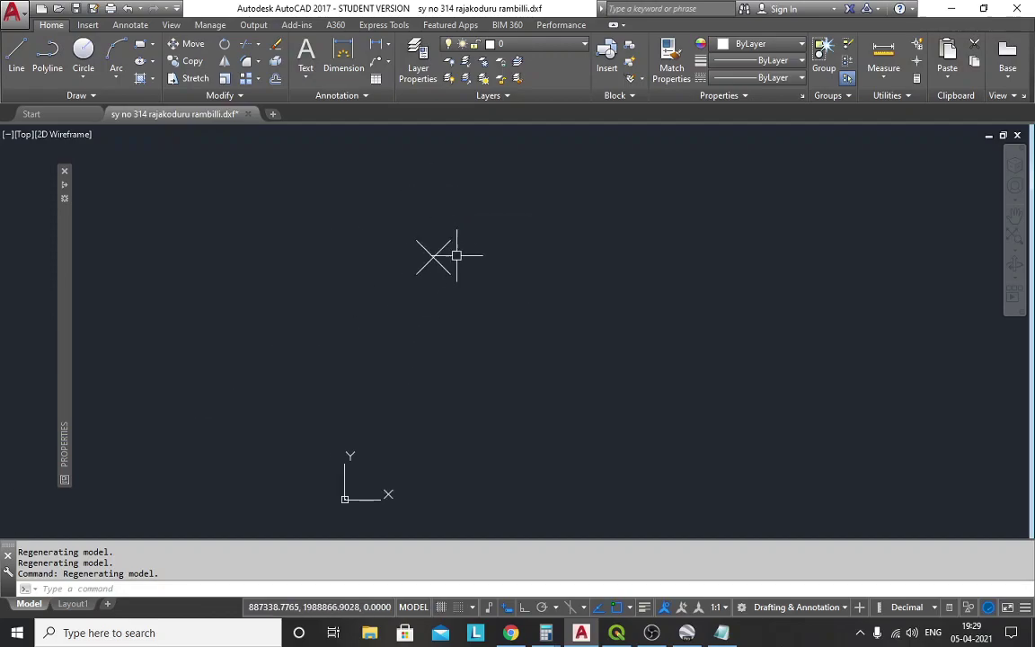
{"action": "scroll", "coordinate": [449, 289], "scroll_direction": "down", "scroll_amount": 8}
{"action": "scroll", "coordinate": [429, 319], "scroll_direction": "up", "scroll_amount": 6}
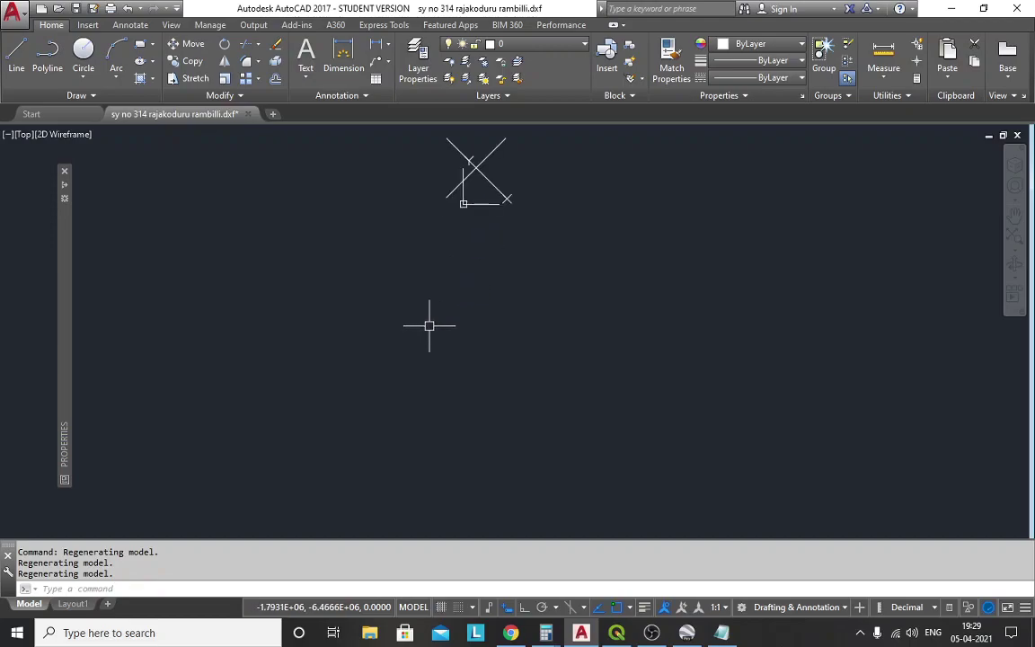
{"action": "left_click", "coordinate": [475, 167]}
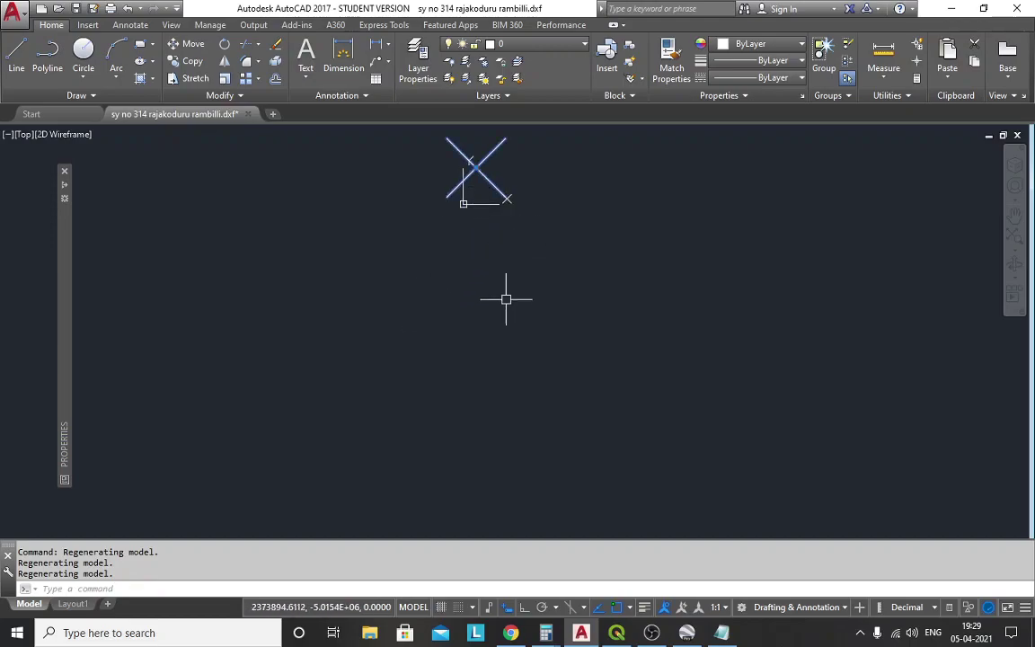
{"action": "key", "text": "Escape"}
{"action": "key", "text": "Escape"}
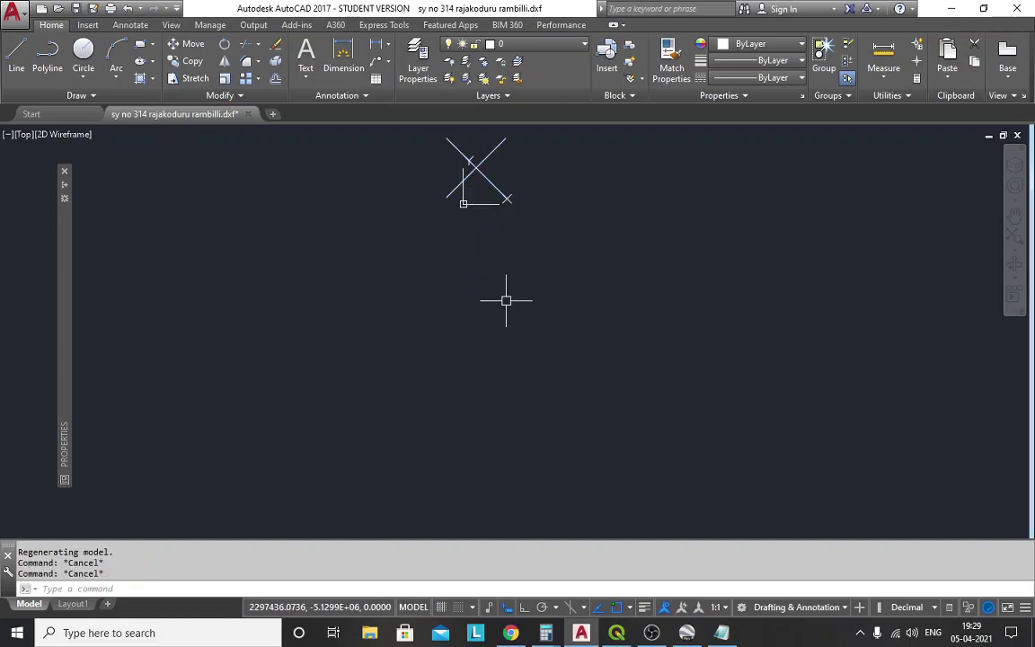
Regenerate the drawing at different zoom levels to refresh the X marker's size on screen.
{"action": "type", "text": "re"}
{"action": "key", "text": "Return"}
{"action": "scroll", "coordinate": [493, 197], "scroll_direction": "down", "scroll_amount": 2}
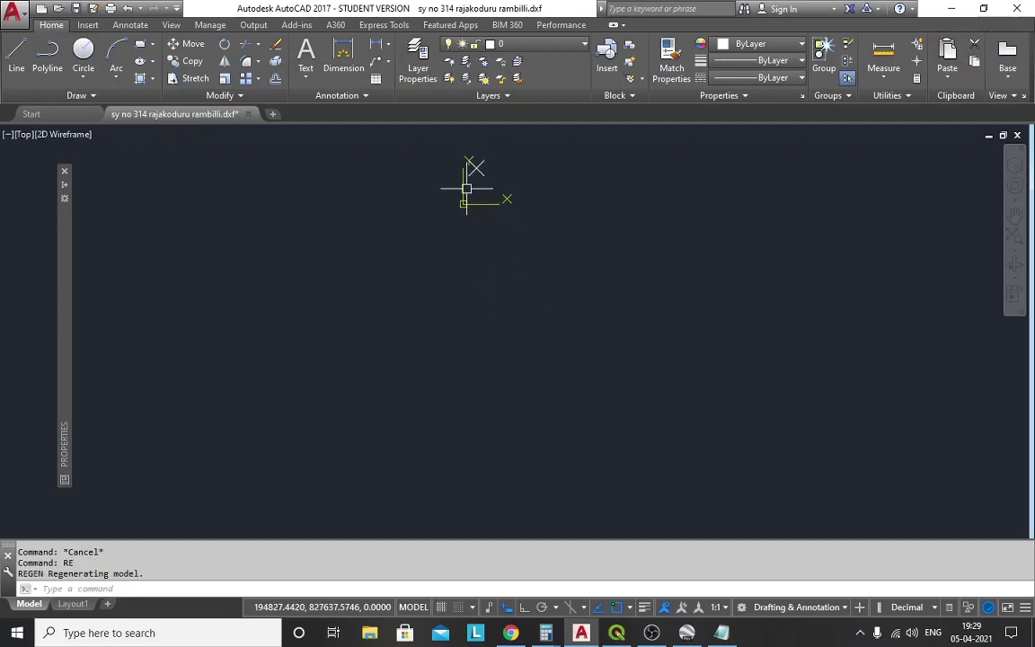
{"action": "scroll", "coordinate": [459, 140], "scroll_direction": "up", "scroll_amount": 4}
{"action": "type", "text": "RE"}
{"action": "key", "text": "Return"}
{"action": "scroll", "coordinate": [551, 287], "scroll_direction": "down", "scroll_amount": 15}
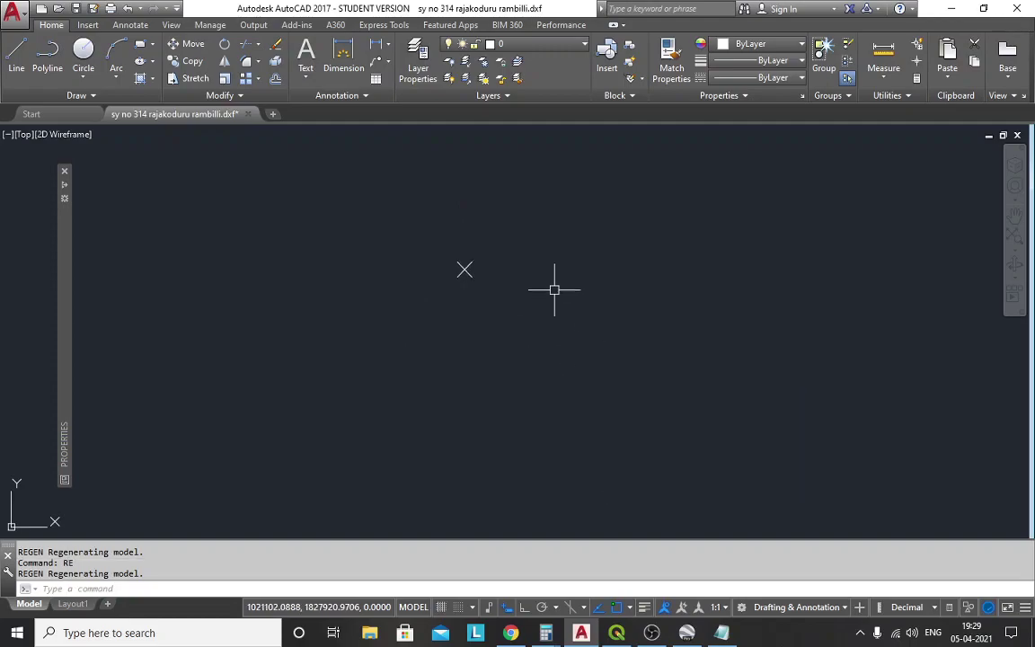
{"action": "left_click_drag", "start_coordinate": [578, 307], "coordinate": [456, 302]}
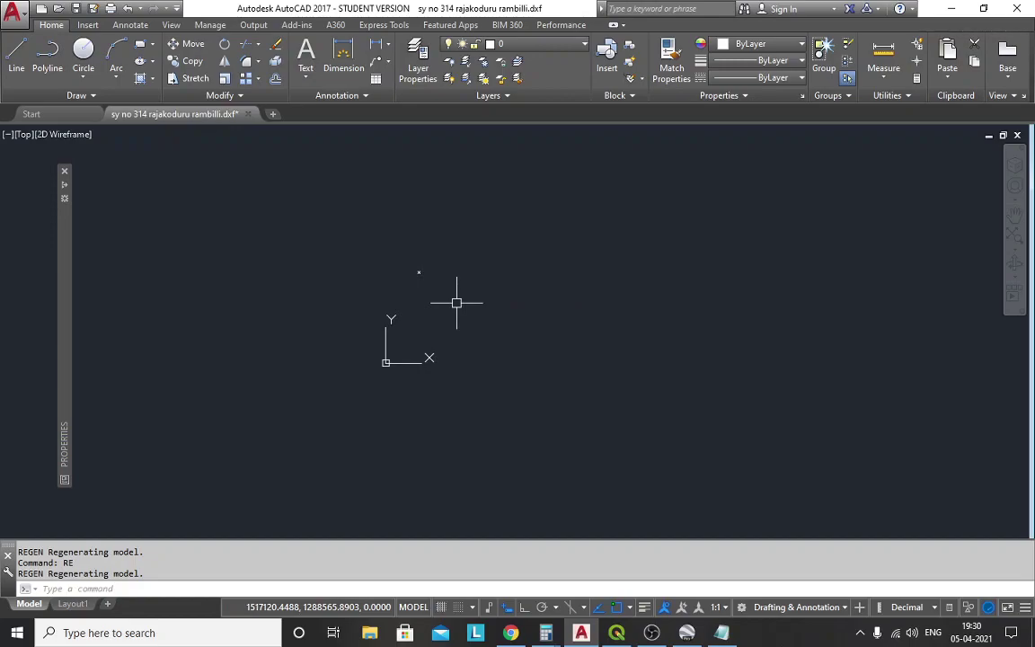
{"action": "key", "text": "Escape"}
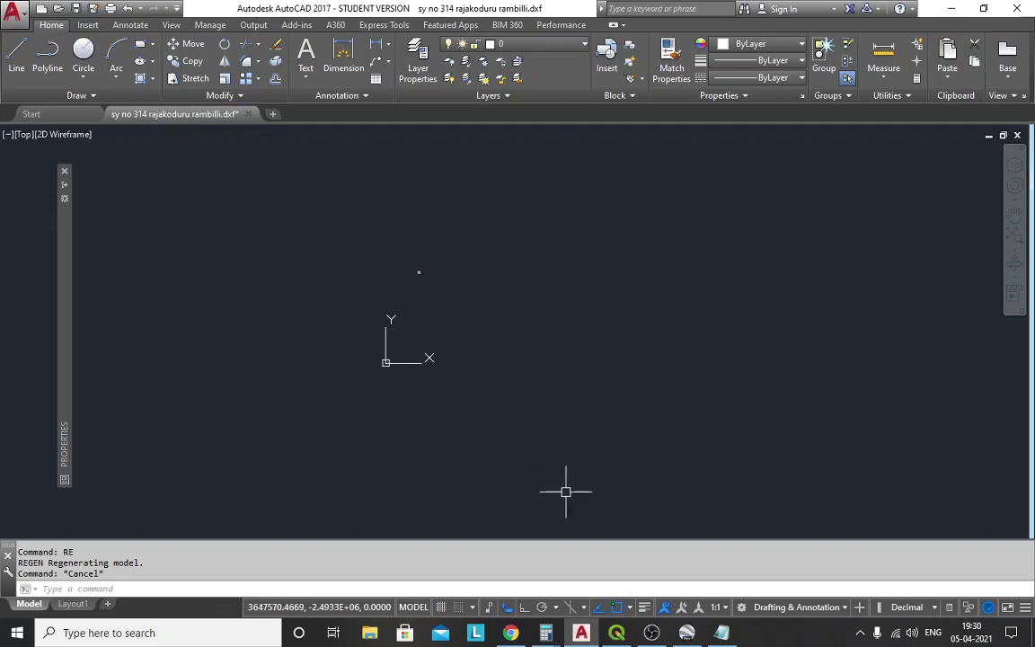
Switch to the LatLong.net converter in Chrome and convert latitude 17.5094, longitude 82.9273 to UTM.
{"action": "mouse_move", "coordinate": [687, 636]}
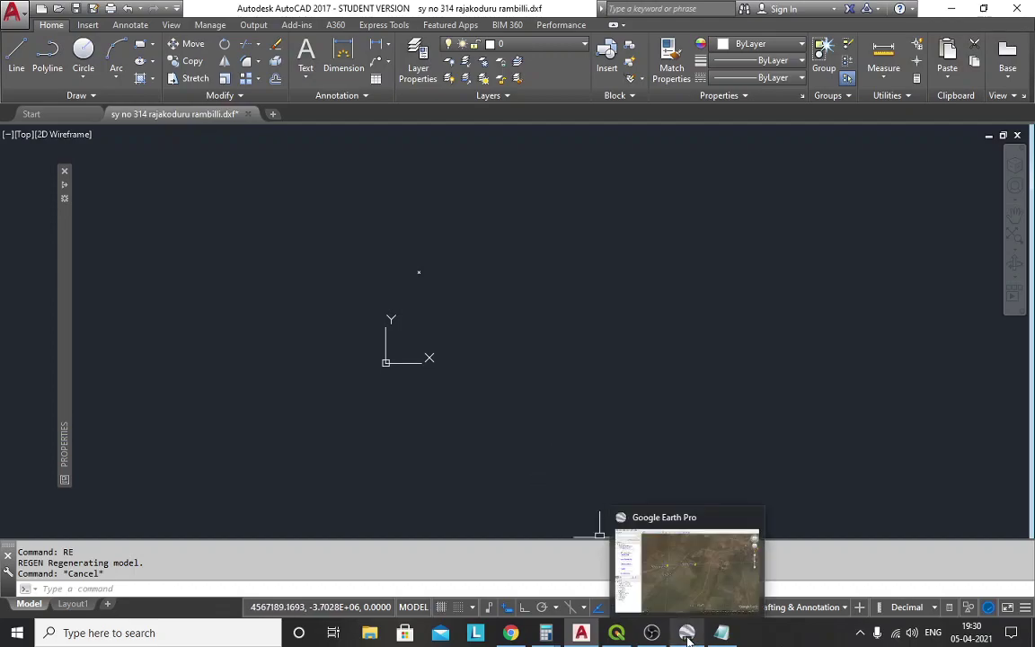
{"action": "left_click", "coordinate": [514, 634]}
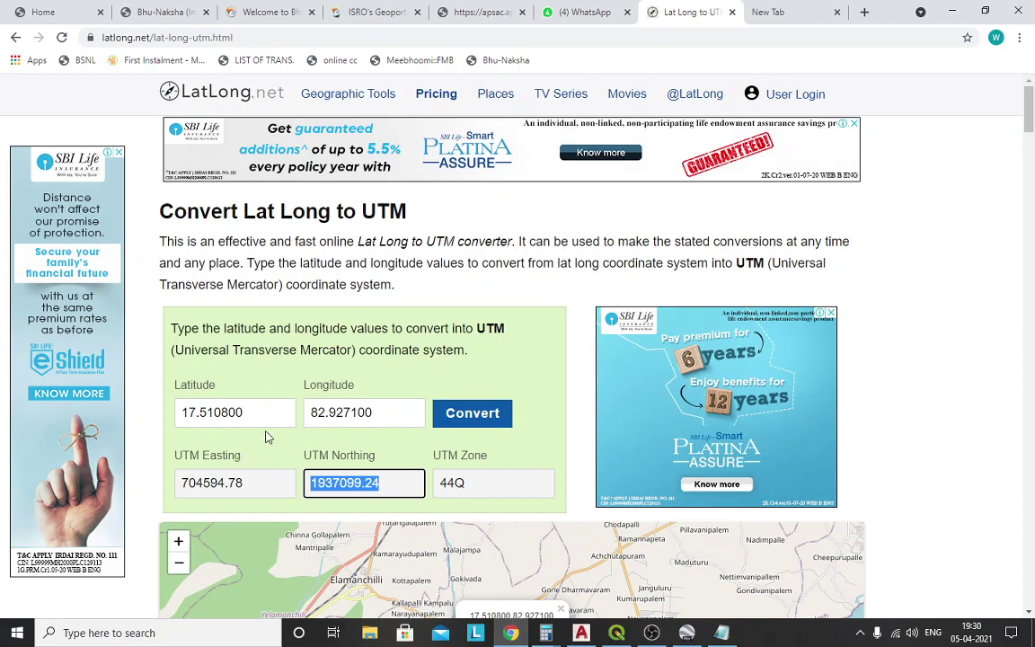
{"action": "left_click_drag", "start_coordinate": [258, 411], "coordinate": [130, 429]}
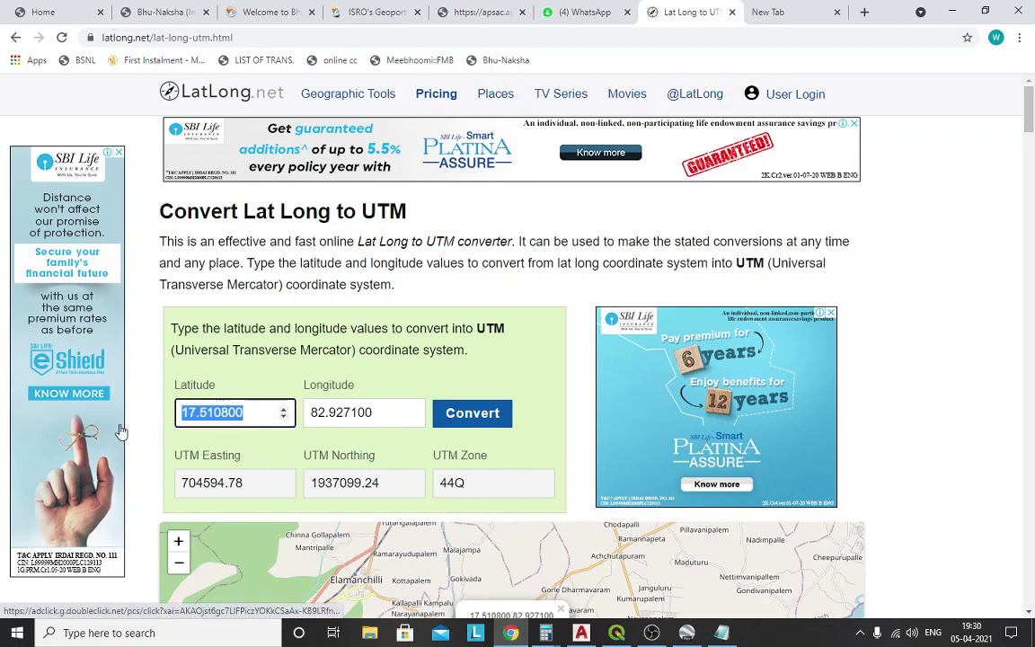
{"action": "type", "text": "1"}
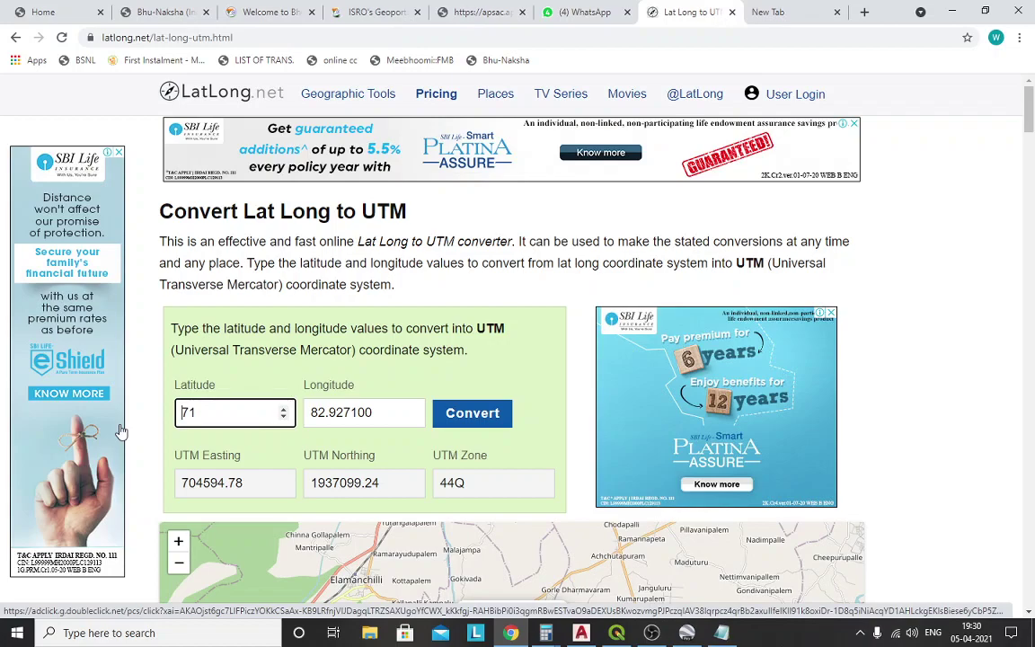
{"action": "left_click", "coordinate": [225, 420]}
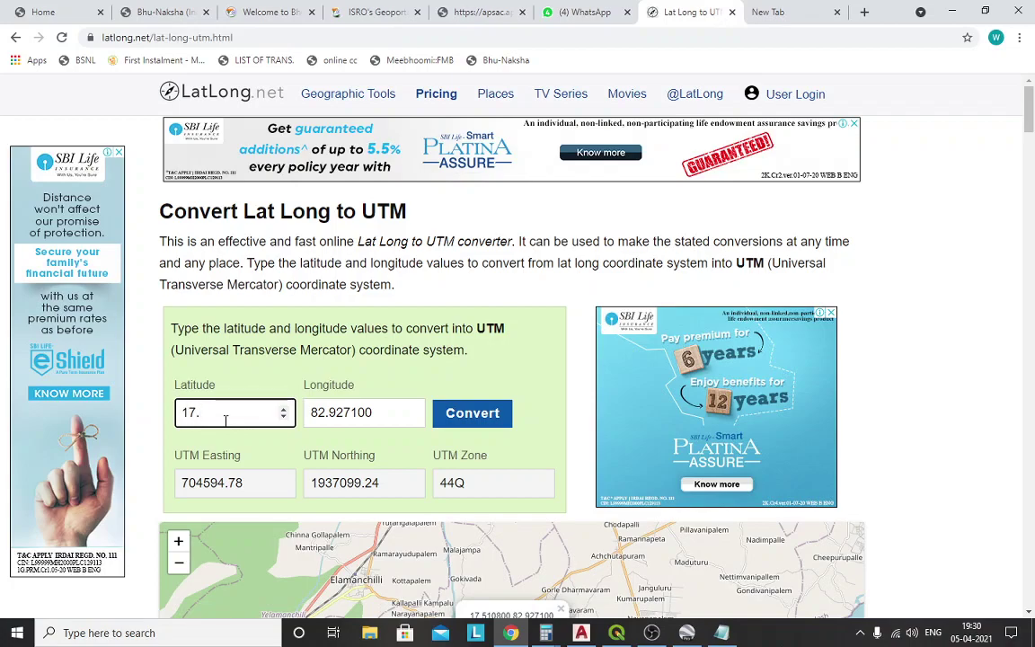
{"action": "type", "text": "094"}
{"action": "key", "text": "Tab"}
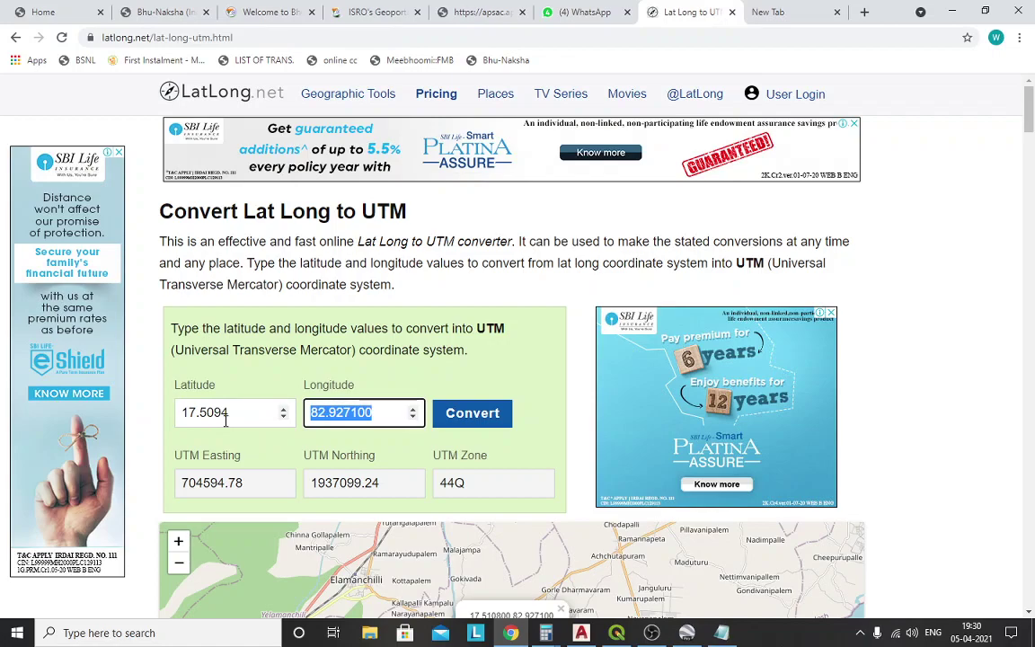
{"action": "type", "text": "82."}
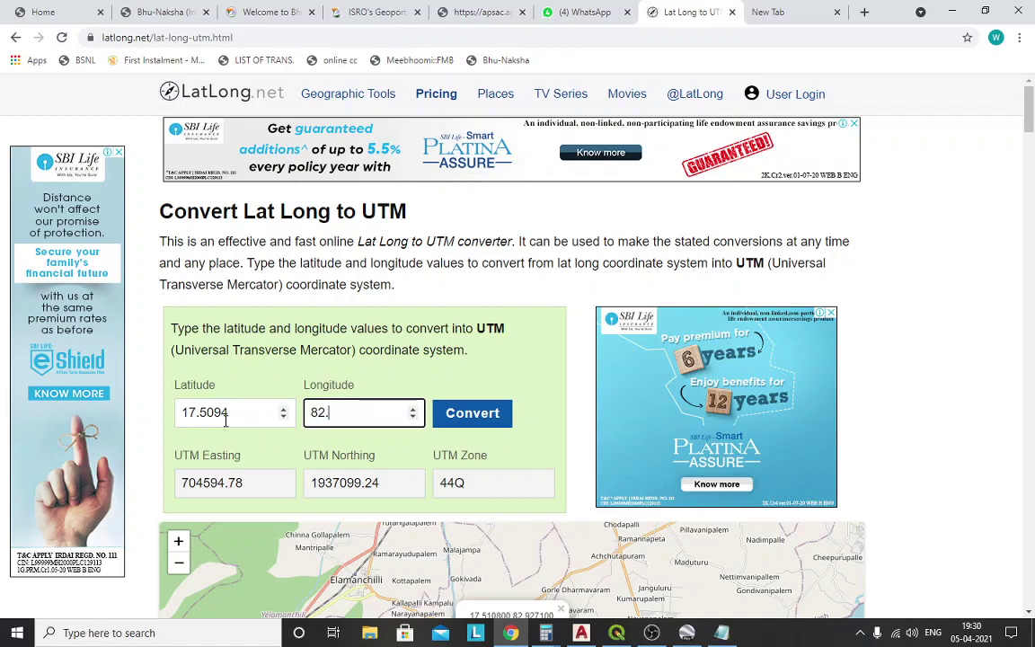
{"action": "type", "text": "9273"}
{"action": "left_click", "coordinate": [454, 415]}
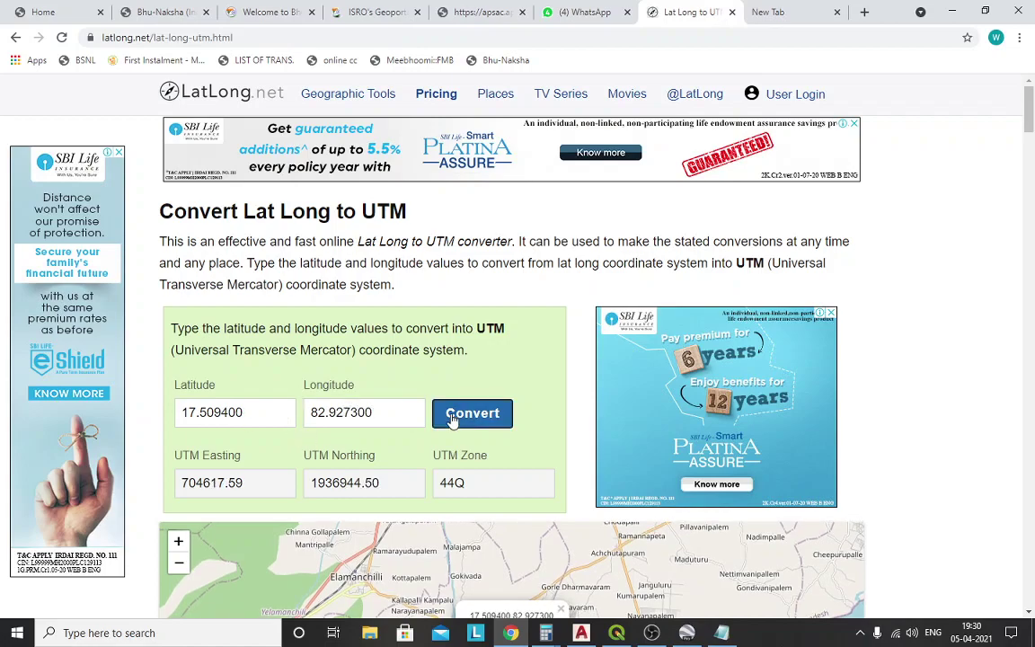
Copy the converted UTM easting and northing into Notepad as a second comma-separated line, 704617.59,1936944.50.
{"action": "left_click_drag", "start_coordinate": [179, 485], "coordinate": [278, 488]}
{"action": "key", "text": "ctrl+c"}
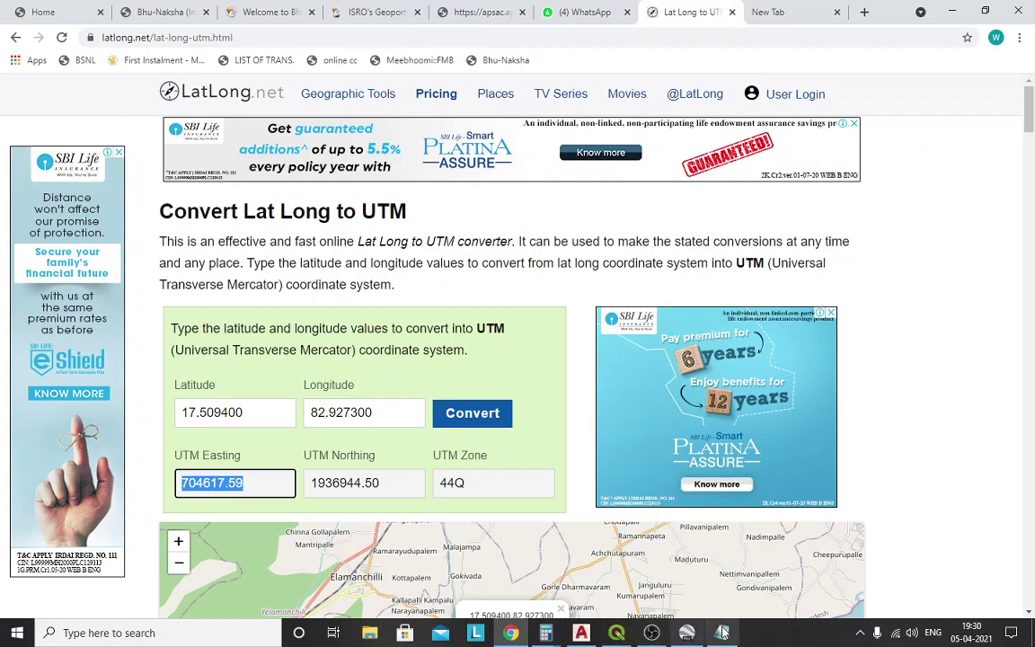
{"action": "key", "text": "alt+Tab"}
{"action": "left_click", "coordinate": [704, 140]}
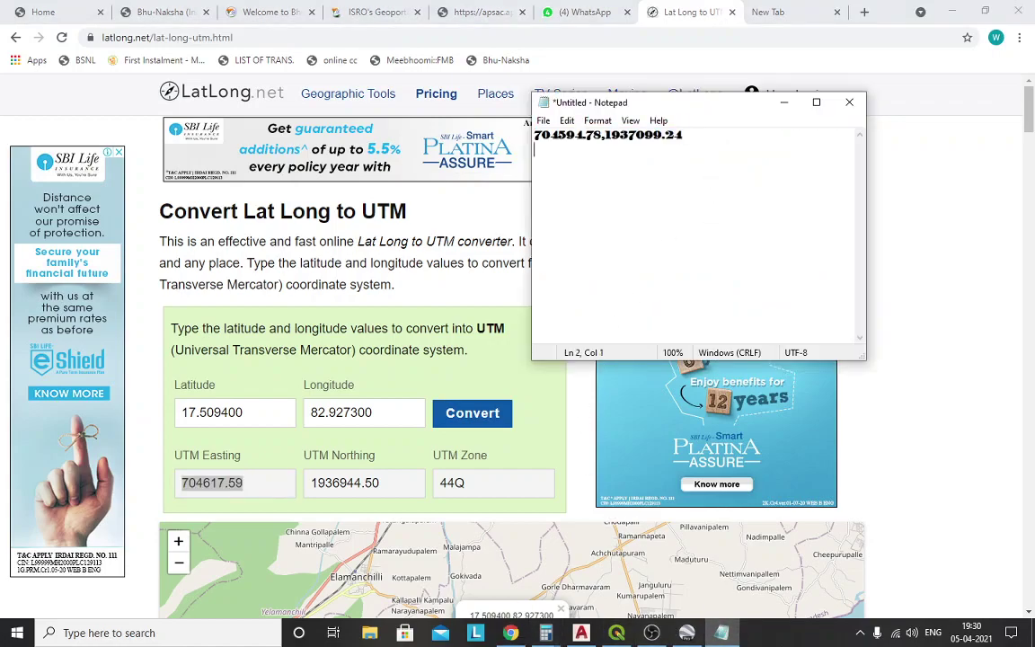
{"action": "key", "text": "ctrl+v"}
{"action": "left_click", "coordinate": [789, 103]}
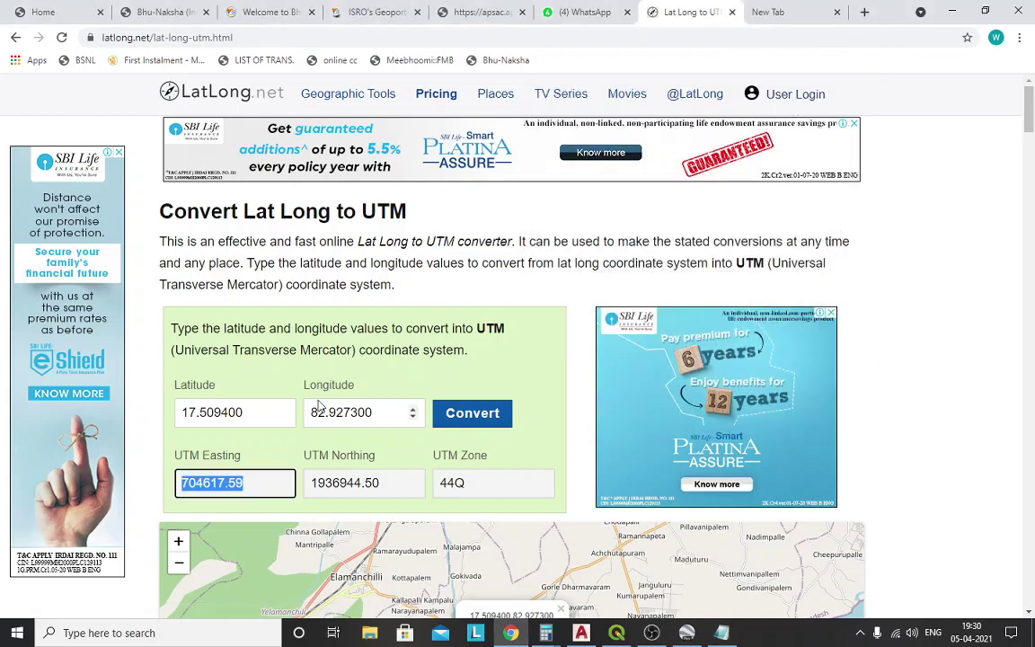
{"action": "left_click_drag", "start_coordinate": [309, 485], "coordinate": [387, 486]}
{"action": "key", "text": "ctrl+c"}
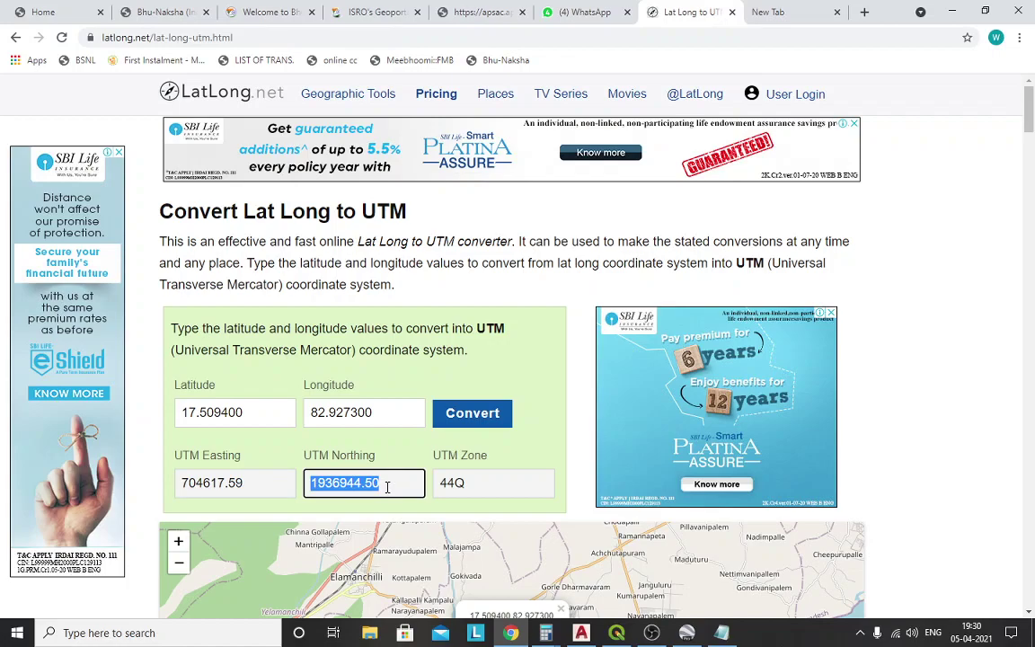
{"action": "left_click", "coordinate": [721, 633]}
{"action": "type", "text": ","}
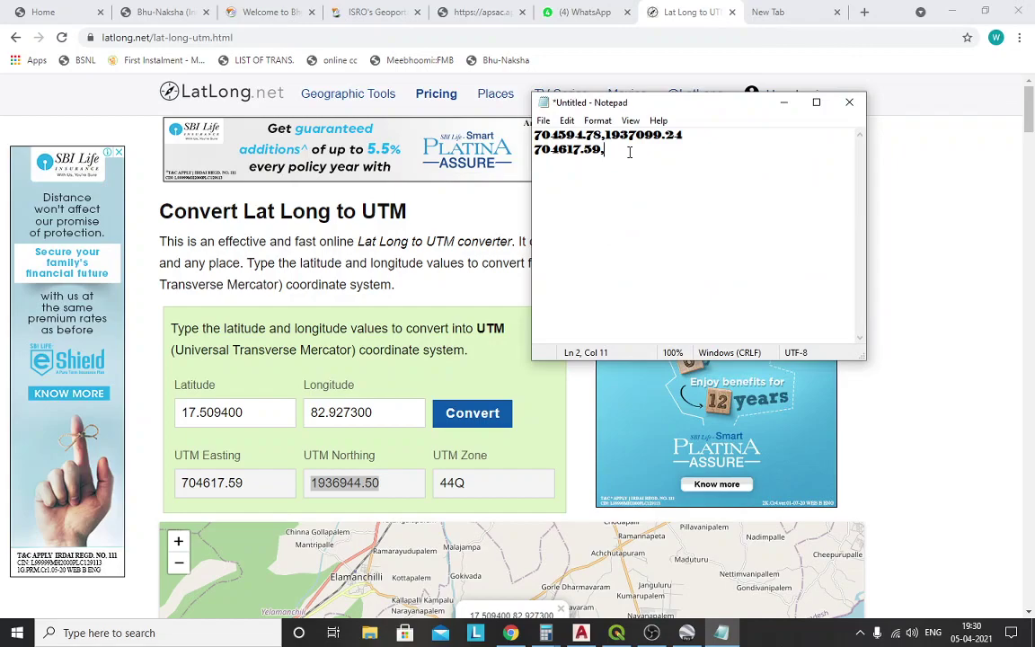
{"action": "key", "text": "ctrl+v"}
Copy the second coordinate pair from Notepad and place a point at 704617.59,1936944.50 in the AutoCAD drawing.
{"action": "left_click_drag", "start_coordinate": [536, 148], "coordinate": [683, 158]}
{"action": "key", "text": "ctrl+c"}
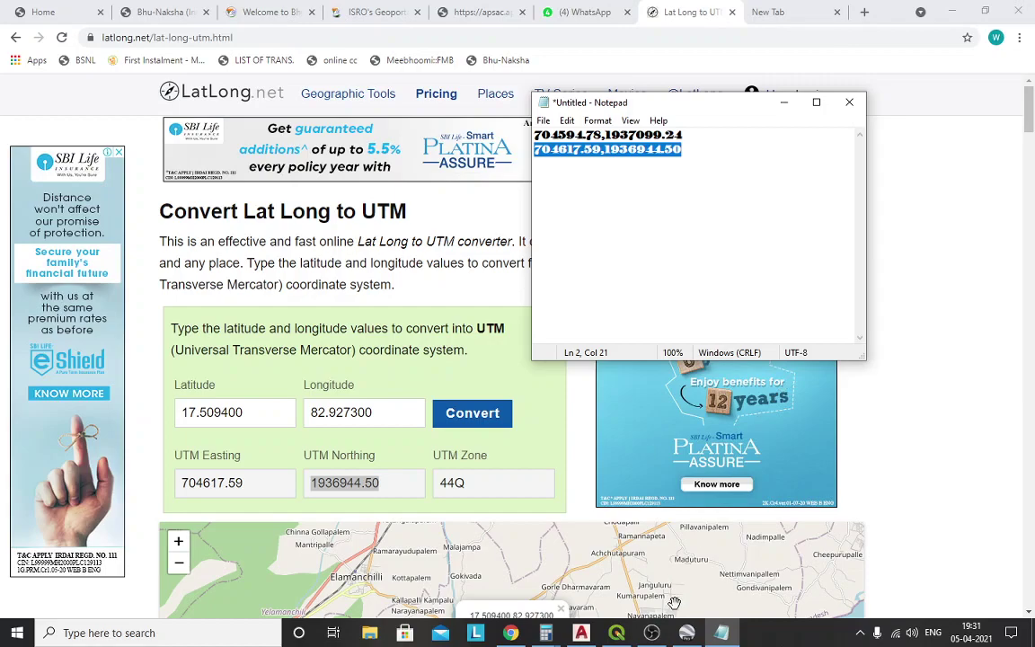
{"action": "left_click", "coordinate": [580, 633]}
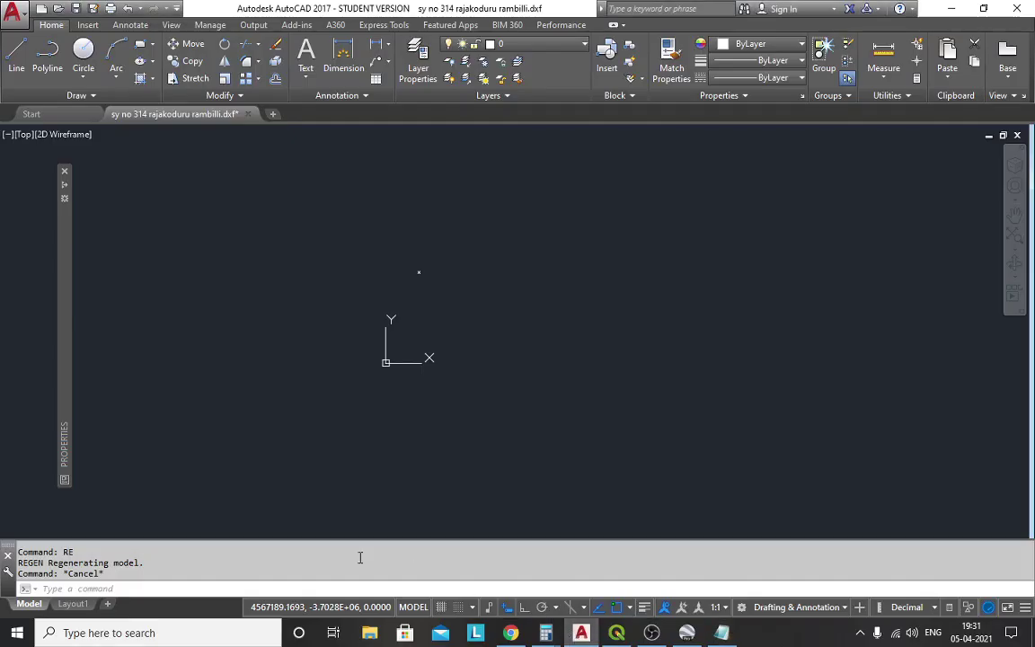
{"action": "left_click", "coordinate": [169, 588]}
{"action": "type", "text": "point"}
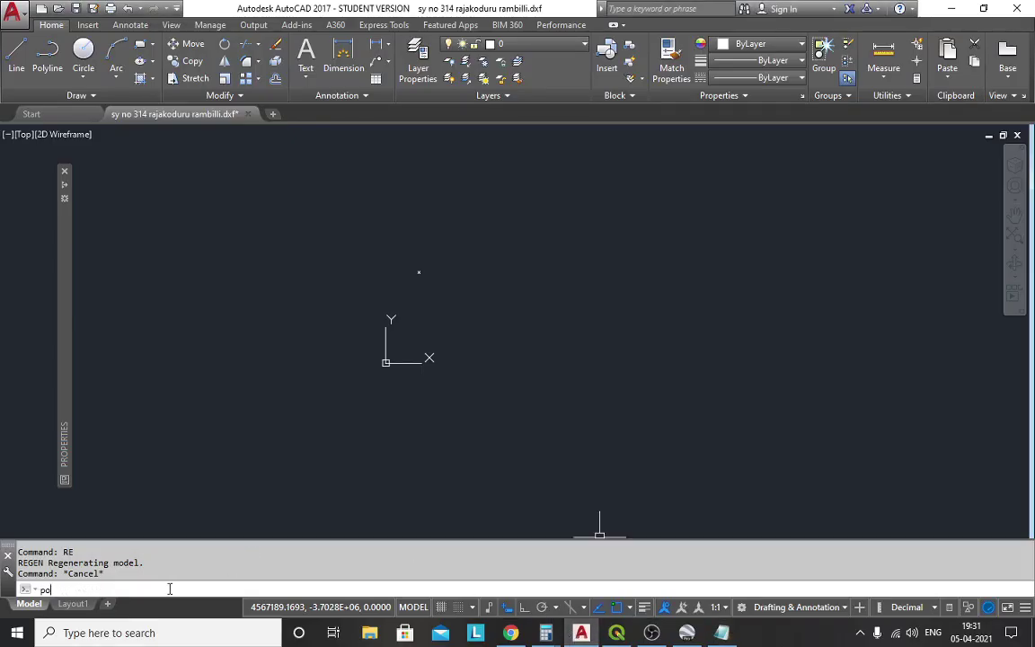
{"action": "key", "text": "Return"}
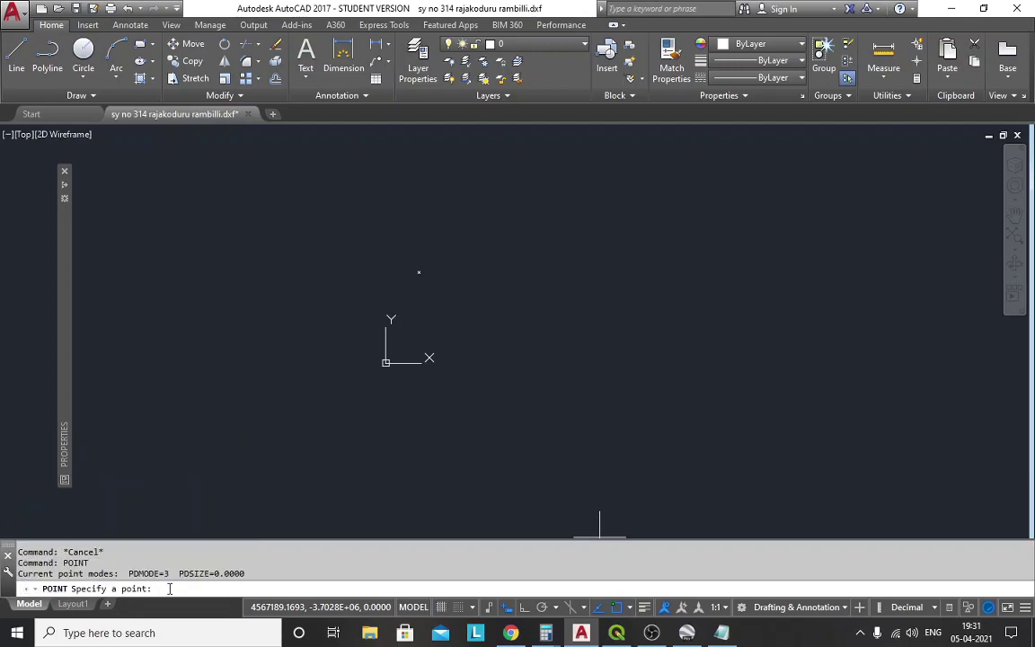
{"action": "key", "text": "ctrl+v"}
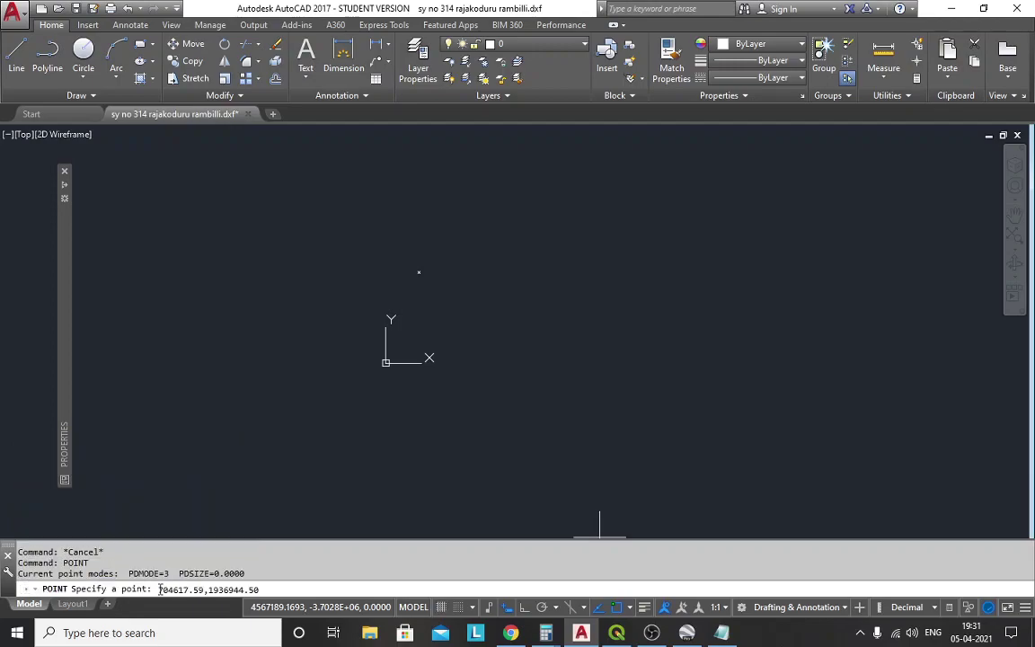
{"action": "key", "text": "Return"}
{"action": "scroll", "coordinate": [373, 244], "scroll_direction": "up", "scroll_amount": 5}
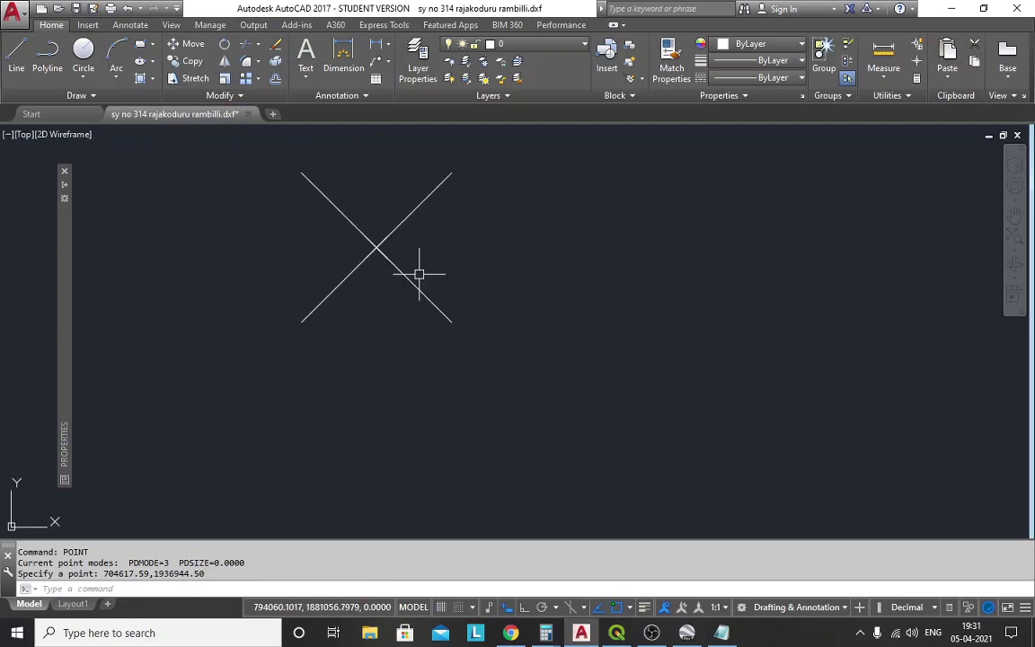
{"action": "scroll", "coordinate": [367, 241], "scroll_direction": "up", "scroll_amount": 5}
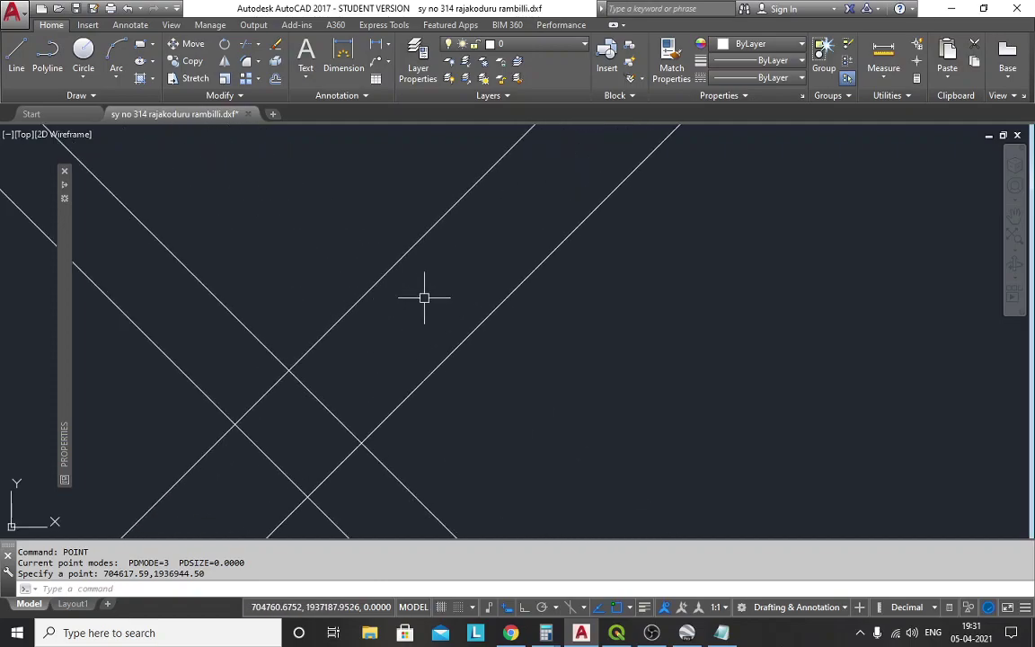
{"action": "scroll", "coordinate": [434, 270], "scroll_direction": "down", "scroll_amount": 10}
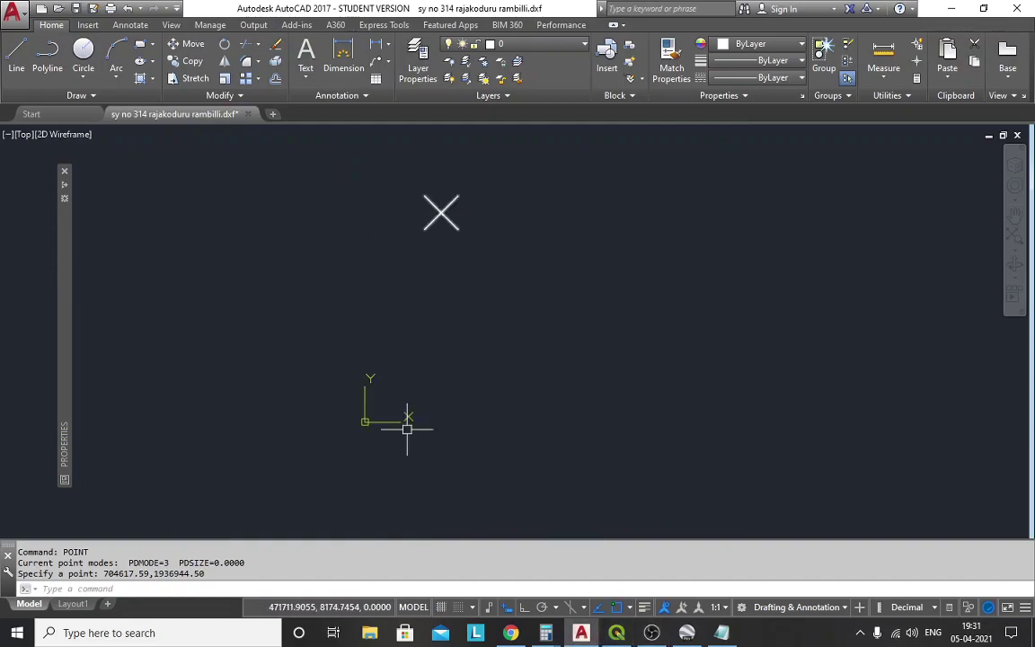
Return to the LatLong.net converter in Chrome and convert latitude 17.5109, longitude 82.9288 to UTM.
{"action": "mouse_move", "coordinate": [688, 636]}
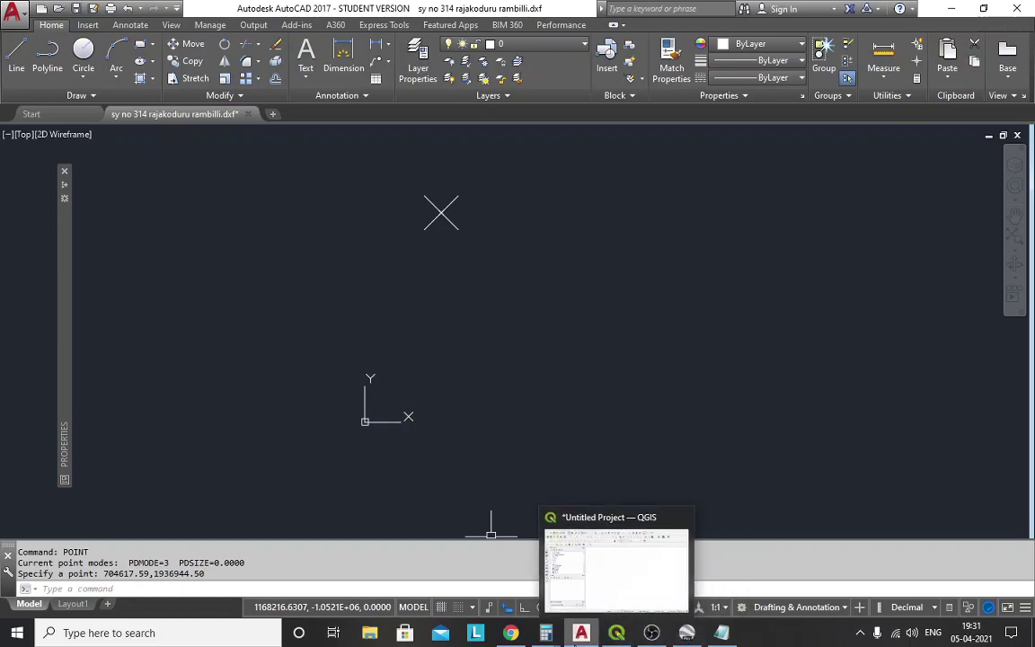
{"action": "left_click", "coordinate": [510, 633]}
{"action": "left_click", "coordinate": [254, 415]}
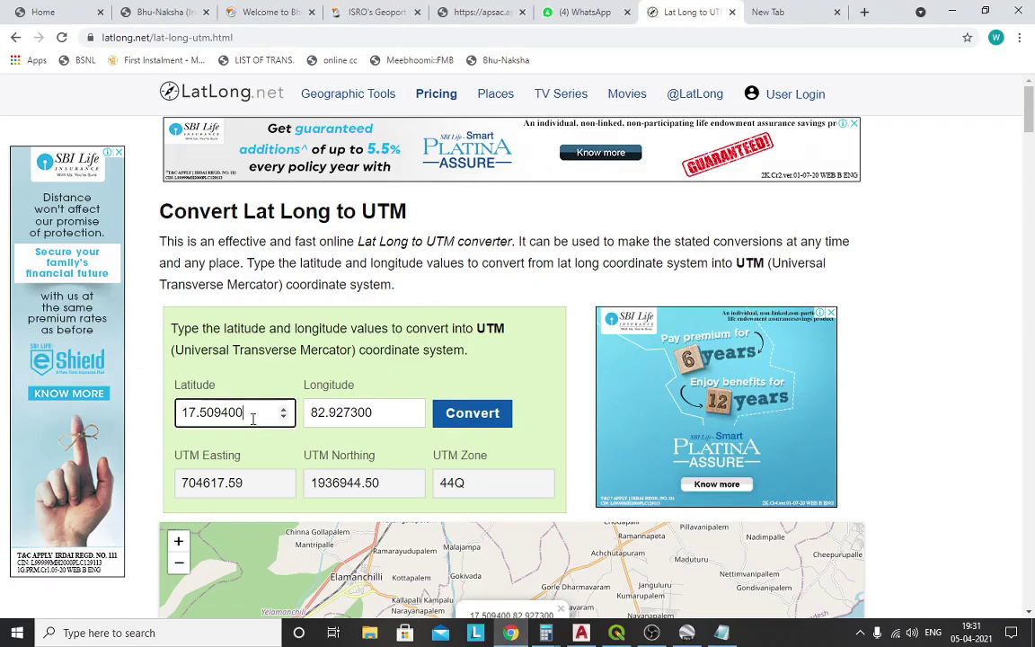
{"action": "left_click_drag", "start_coordinate": [254, 415], "coordinate": [54, 429]}
{"action": "type", "text": "71"}
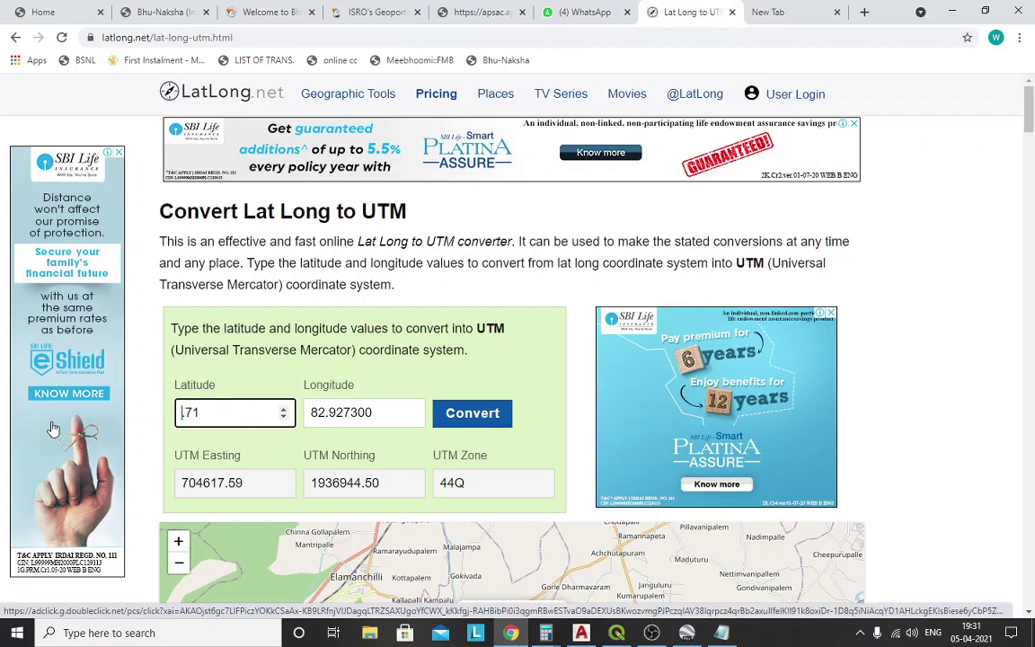
{"action": "key", "text": "Delete"}
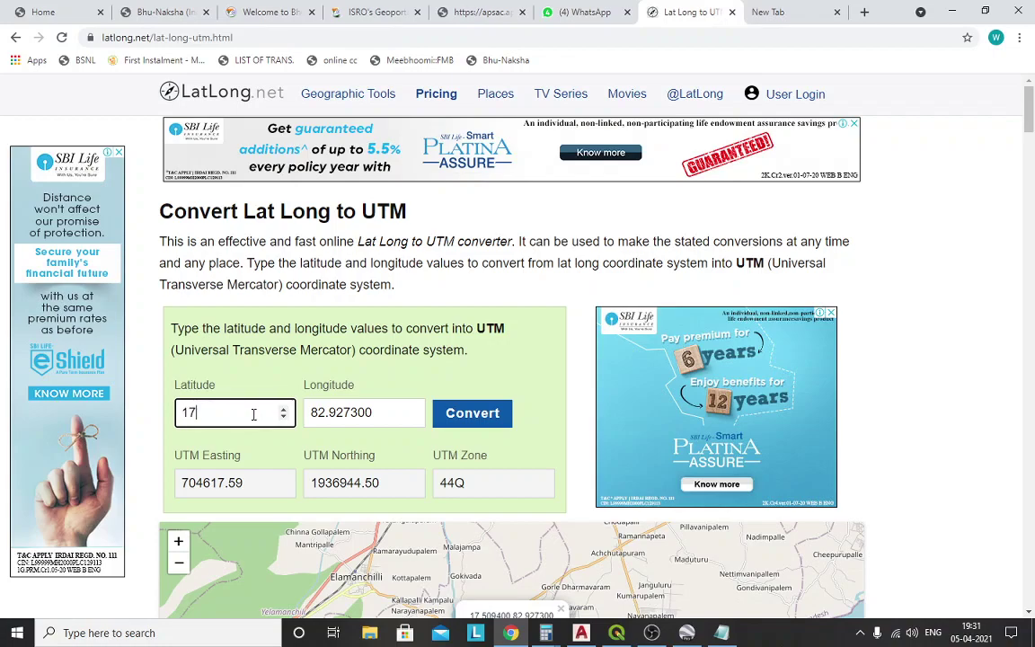
{"action": "type", "text": "109"}
{"action": "key", "text": "Tab"}
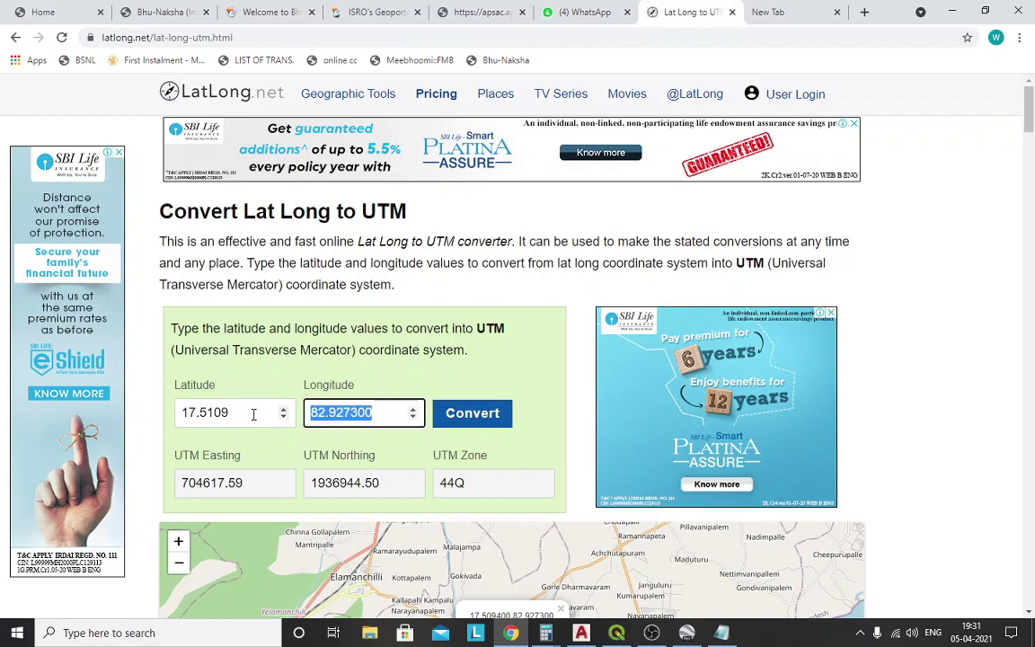
{"action": "type", "text": "82.9288"}
{"action": "left_click", "coordinate": [489, 420]}
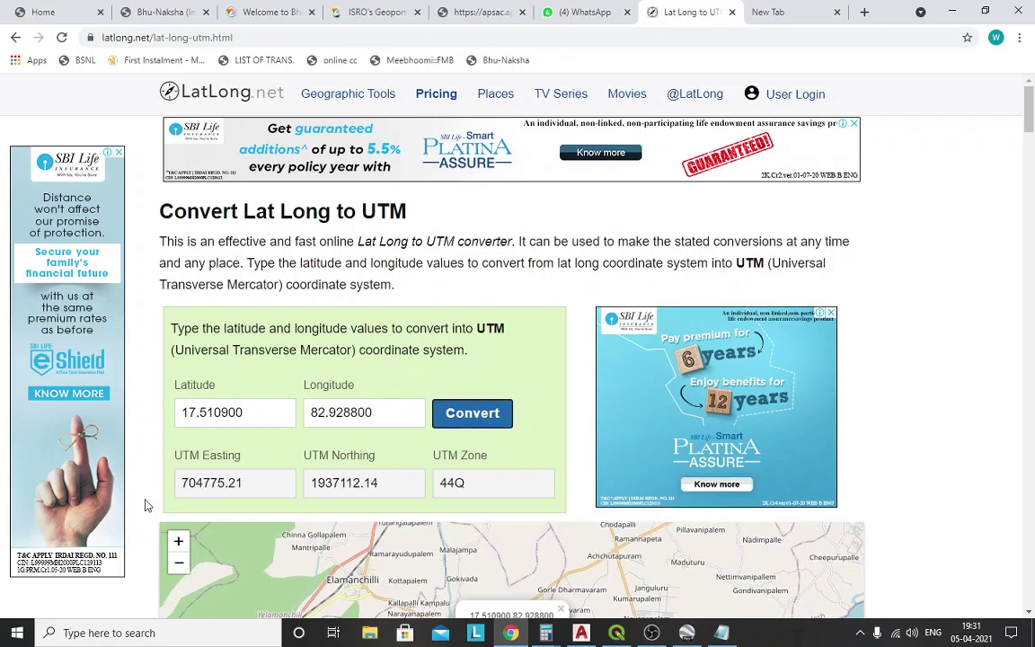
Copy the new UTM easting and northing into Notepad as a third comma-separated line, 704775.21,1937112.14.
{"action": "left_click_drag", "start_coordinate": [182, 482], "coordinate": [255, 490]}
{"action": "key", "text": "ctrl+c"}
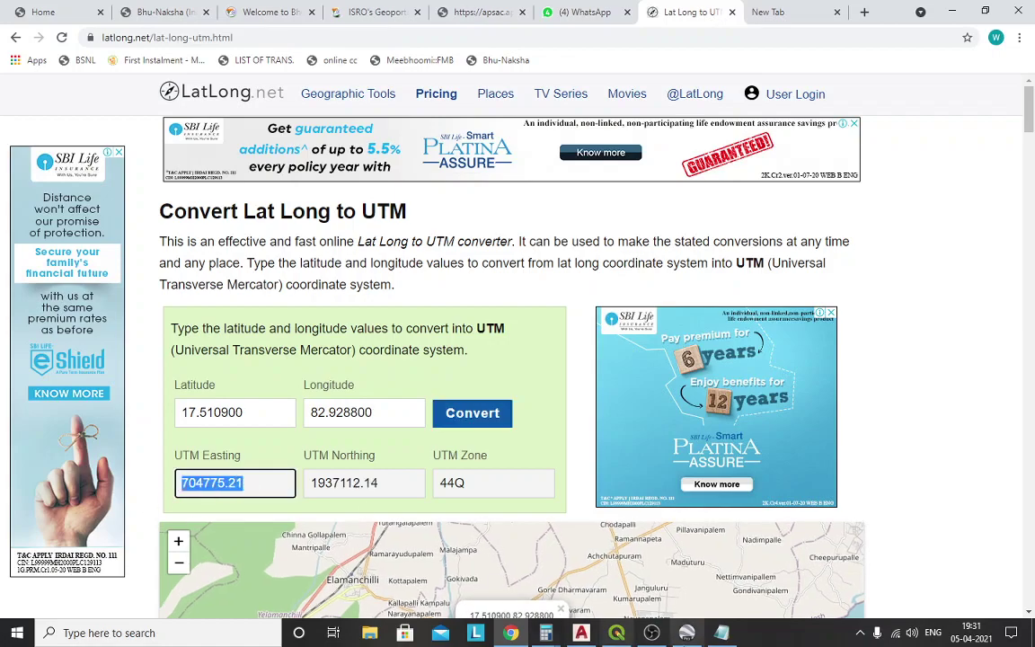
{"action": "left_click", "coordinate": [721, 633]}
{"action": "left_click", "coordinate": [553, 202]}
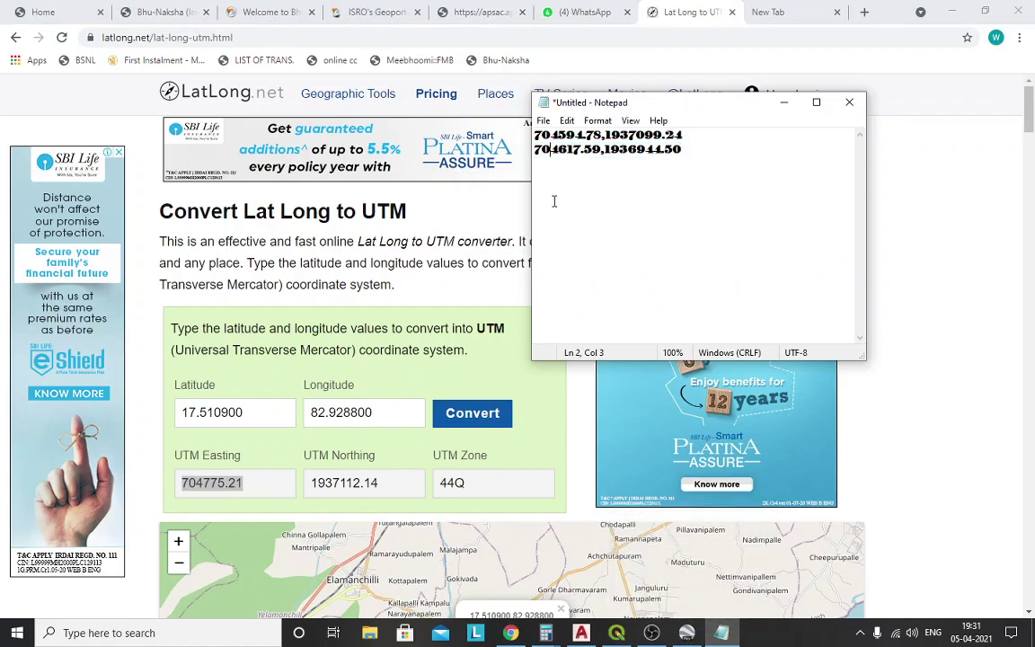
{"action": "left_click", "coordinate": [704, 148]}
{"action": "key", "text": "ctrl+v"}
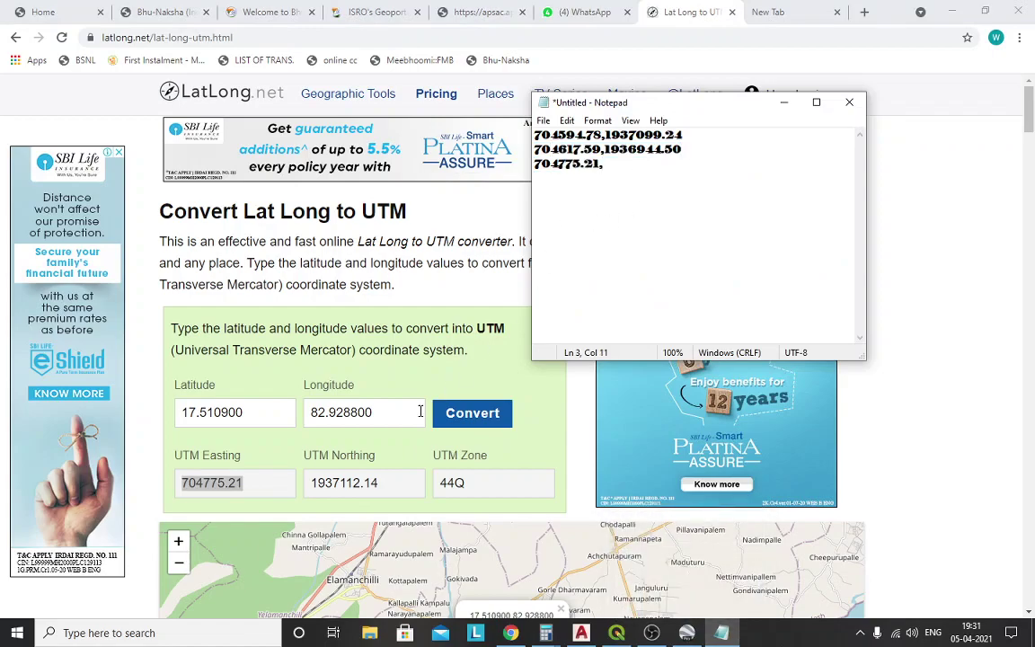
{"action": "left_click_drag", "start_coordinate": [309, 482], "coordinate": [394, 482]}
{"action": "key", "text": "ctrl+c"}
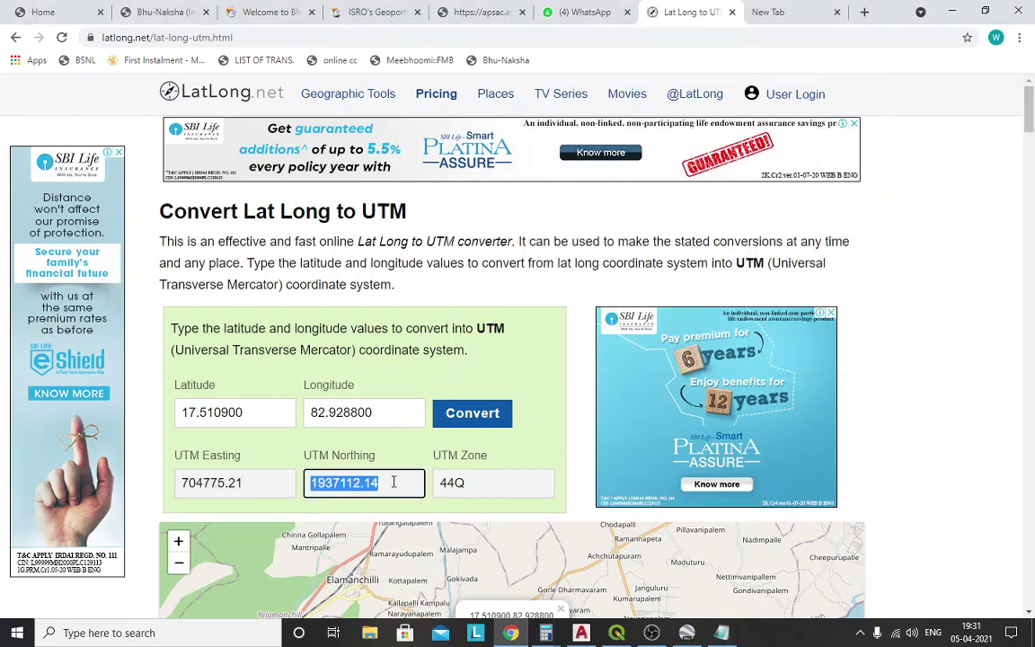
{"action": "key", "text": "alt+Tab"}
{"action": "type", "text": ","}
{"action": "key", "text": "ctrl+v"}
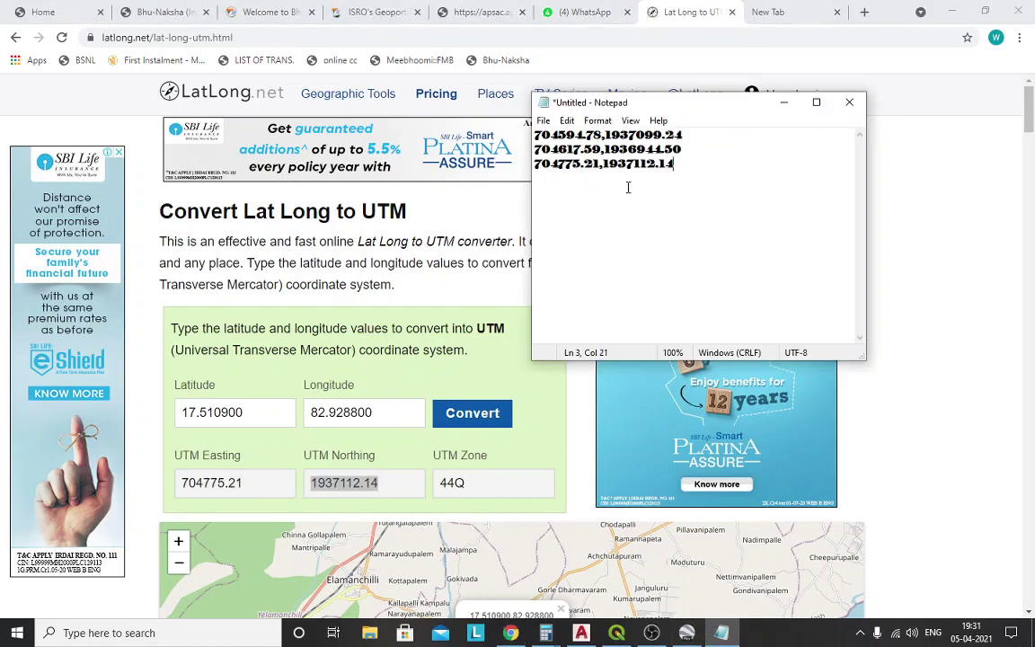
Copy the third coordinate pair from Notepad and place a point at 704775.21,1937112.14 in the AutoCAD drawing.
{"action": "left_click_drag", "start_coordinate": [681, 172], "coordinate": [482, 194]}
{"action": "key", "text": "ctrl+c"}
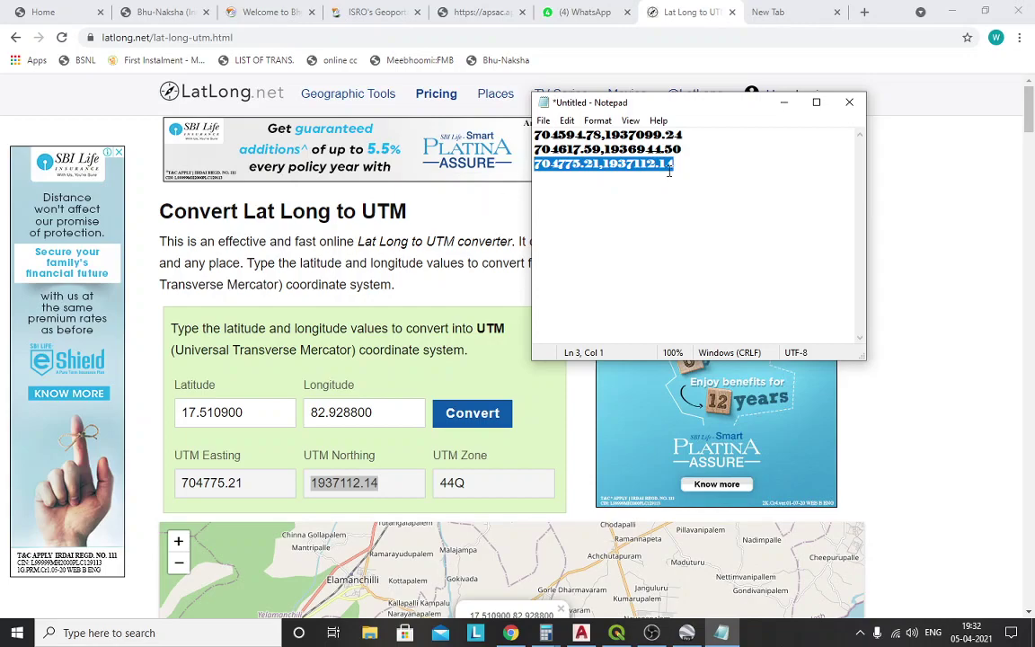
{"action": "key", "text": "alt+Tab"}
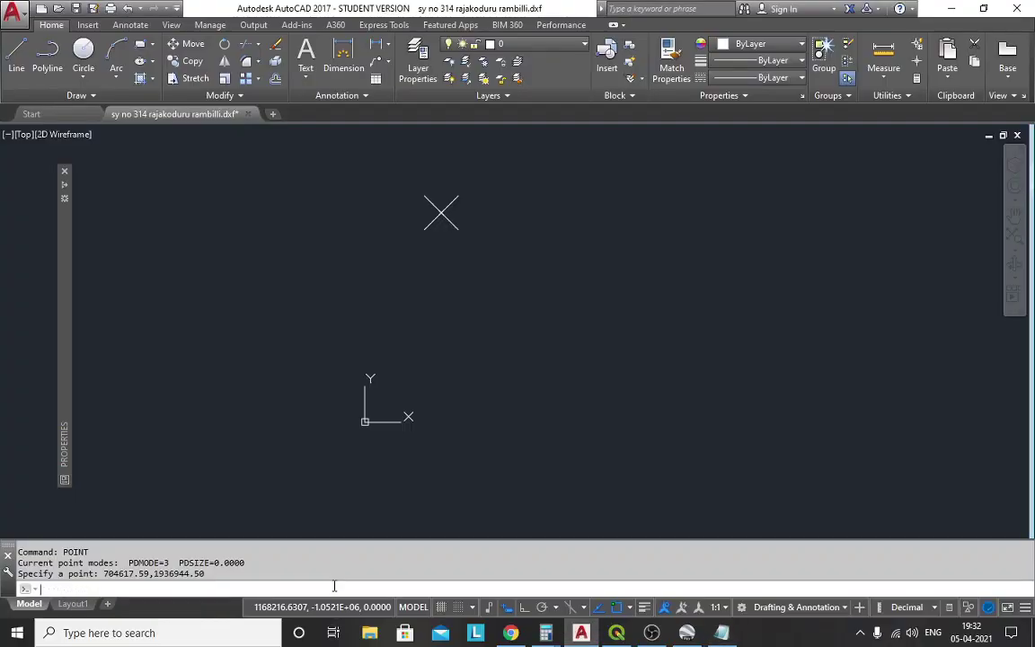
{"action": "type", "text": "PO"}
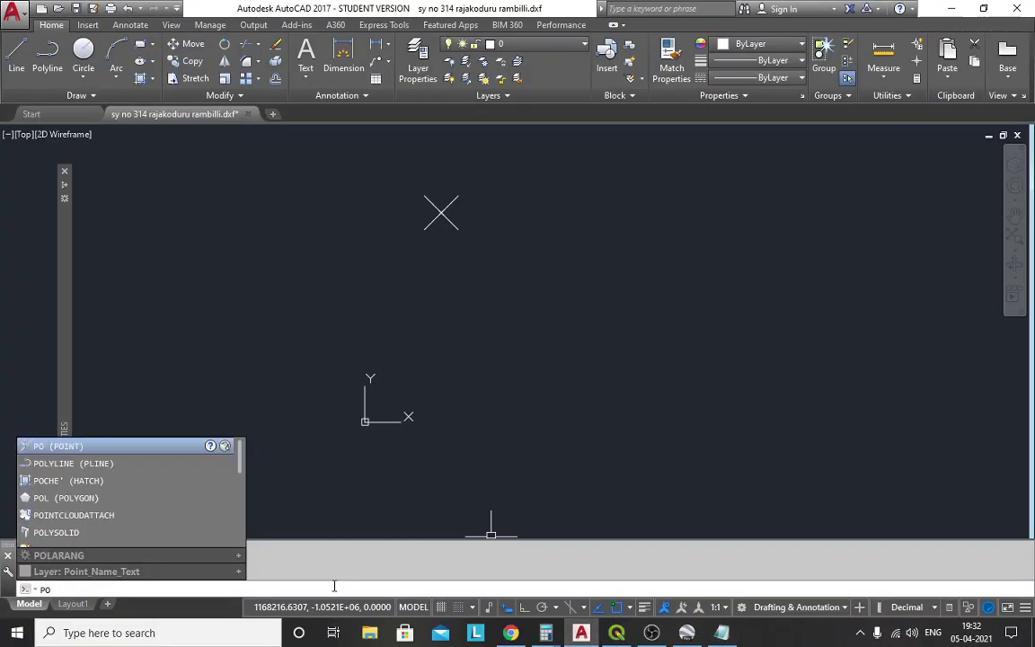
{"action": "key", "text": "Return"}
{"action": "key", "text": "ctrl+v"}
{"action": "key", "text": "Return"}
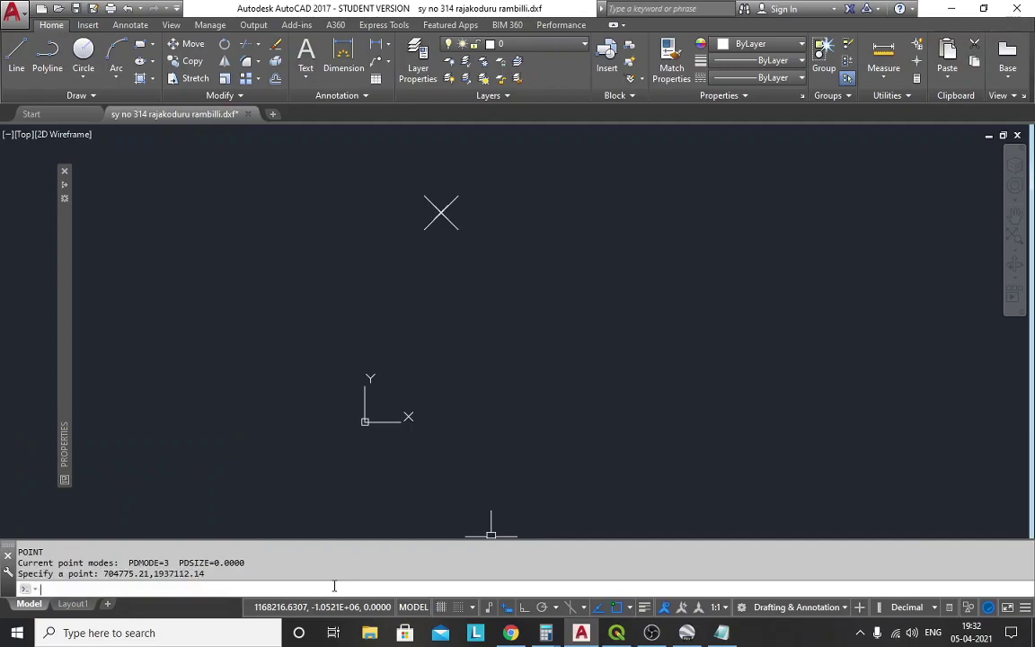
Move the plot boundary polyline from its location near the origin to the area just beside the plotted UTM points.
{"action": "scroll", "coordinate": [342, 441], "scroll_direction": "up", "scroll_amount": 3}
{"action": "scroll", "coordinate": [287, 465], "scroll_direction": "up", "scroll_amount": 15}
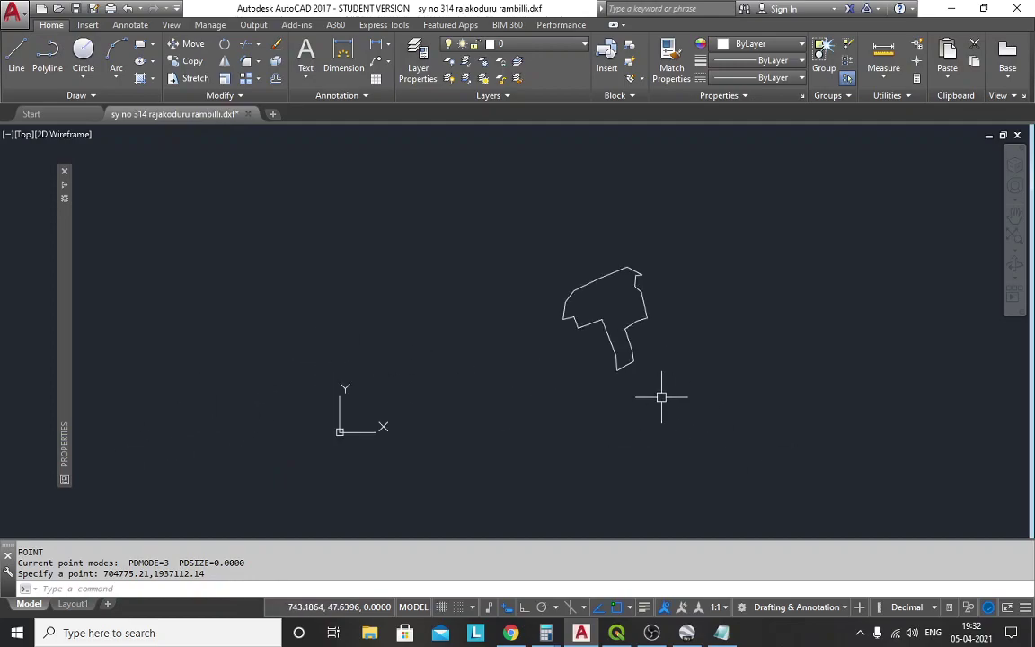
{"action": "left_click", "coordinate": [596, 323]}
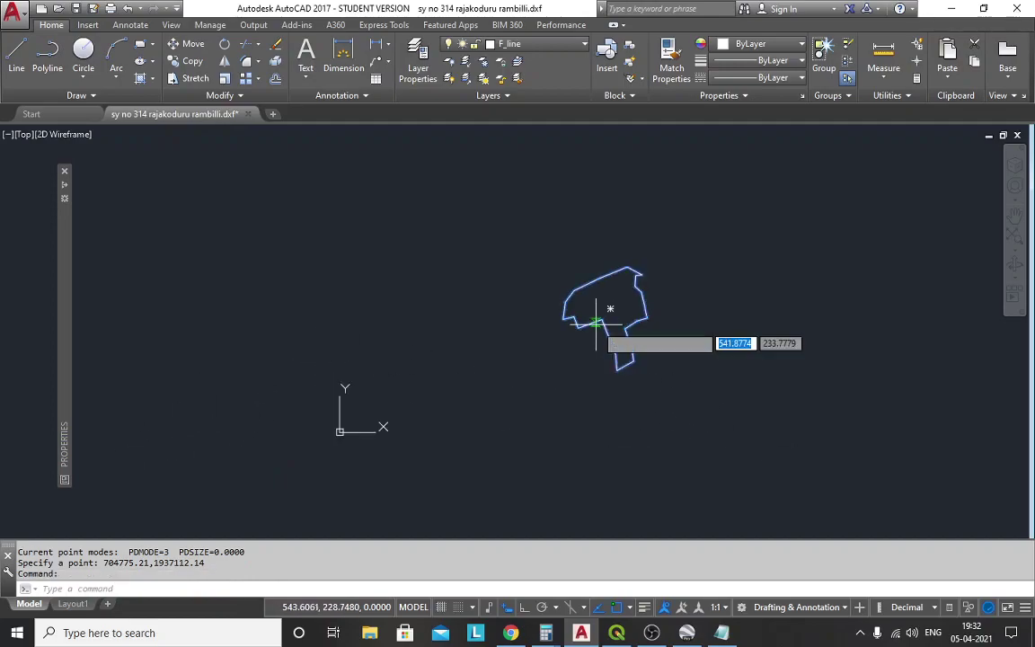
{"action": "type", "text": "m"}
{"action": "key", "text": "Return"}
{"action": "left_click", "coordinate": [600, 319]}
{"action": "scroll", "coordinate": [499, 444], "scroll_direction": "down", "scroll_amount": 10}
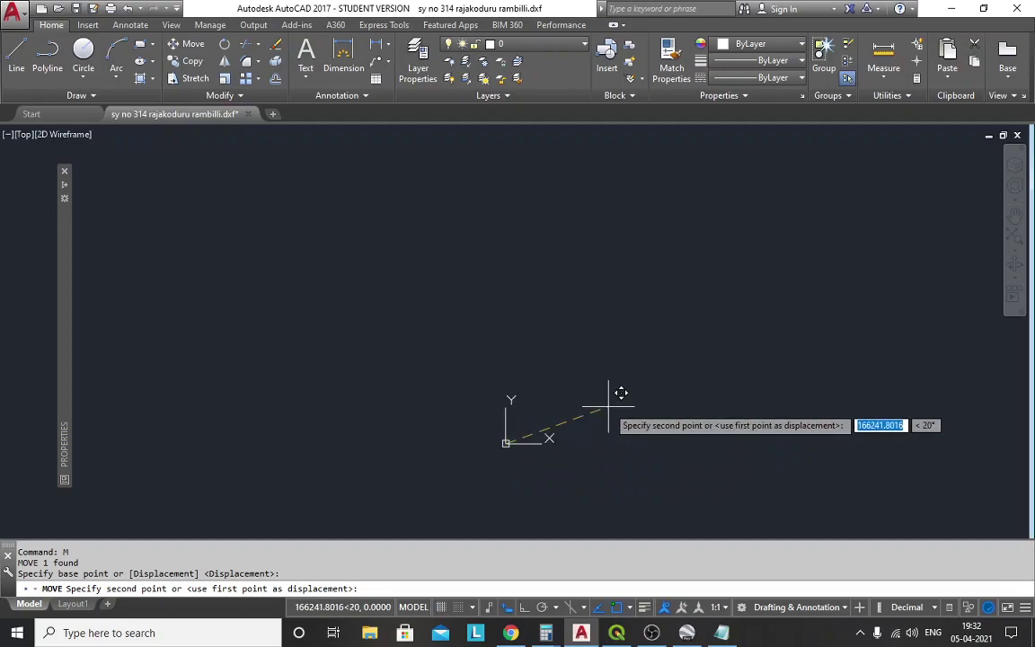
{"action": "scroll", "coordinate": [506, 447], "scroll_direction": "down", "scroll_amount": 5}
{"action": "scroll", "coordinate": [537, 319], "scroll_direction": "up", "scroll_amount": 10}
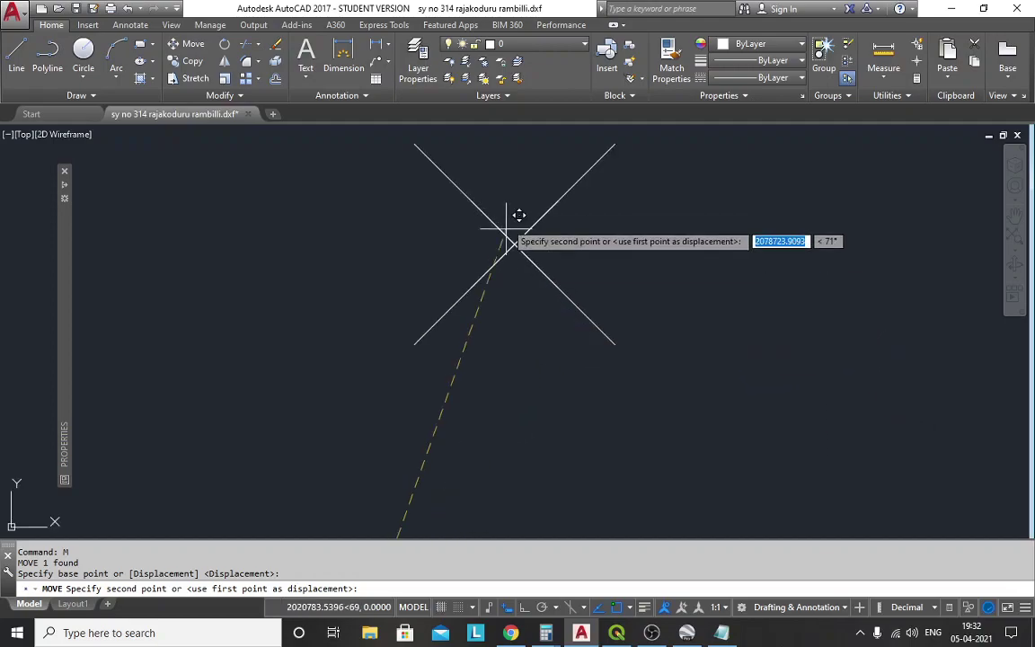
{"action": "scroll", "coordinate": [493, 455], "scroll_direction": "up", "scroll_amount": 5}
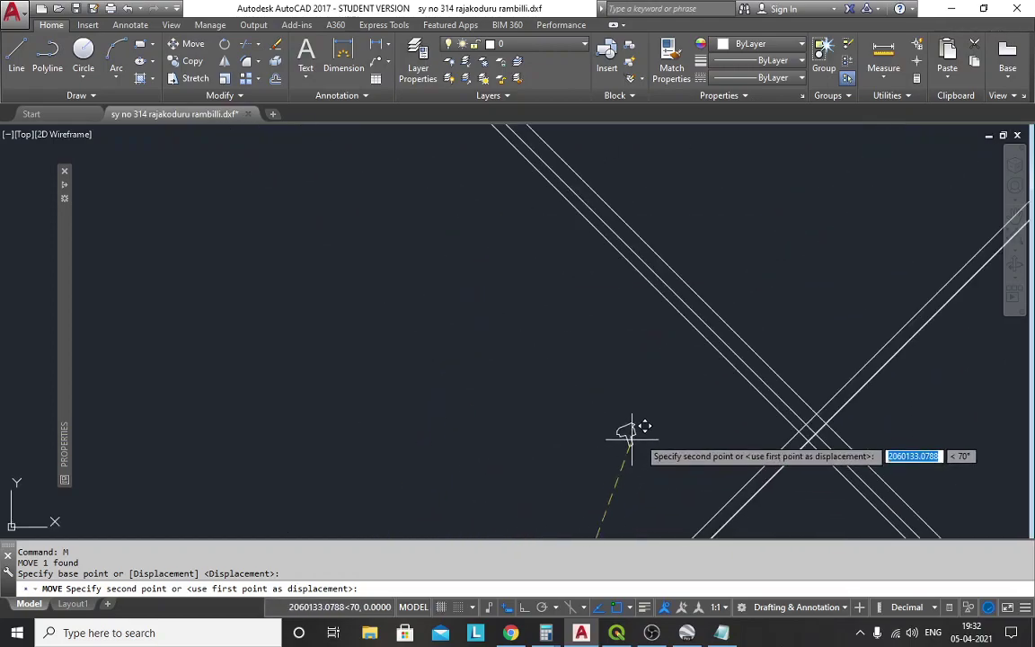
{"action": "left_click", "coordinate": [714, 431]}
{"action": "key", "text": "Escape"}
{"action": "key", "text": "Escape"}
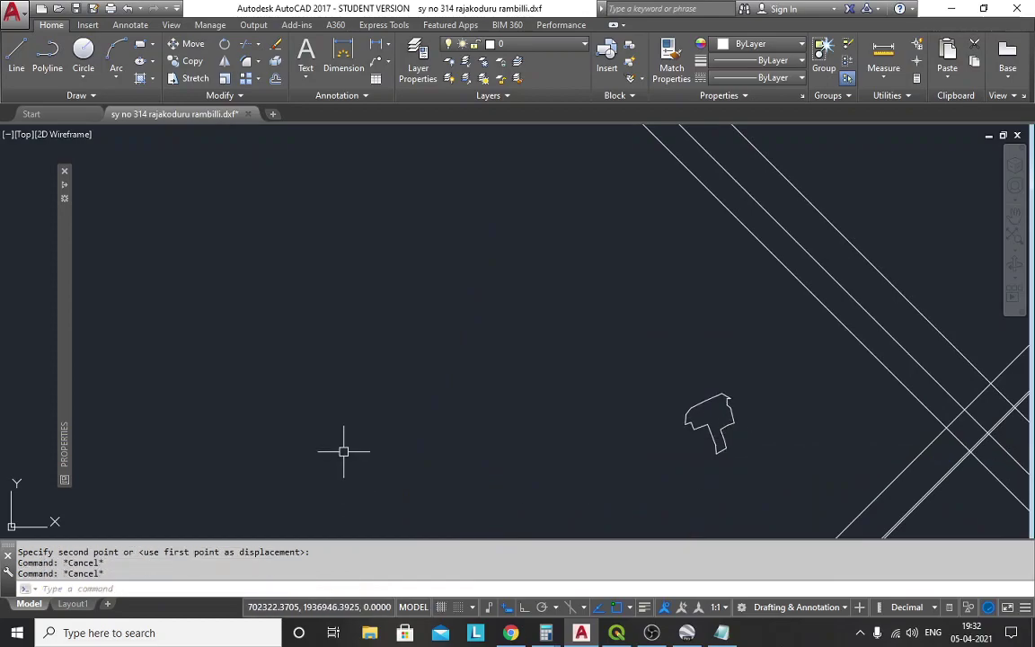
Apply the point style settings with PTYPE and regenerate the markers of the three plotted UTM points.
{"action": "type", "text": "pty"}
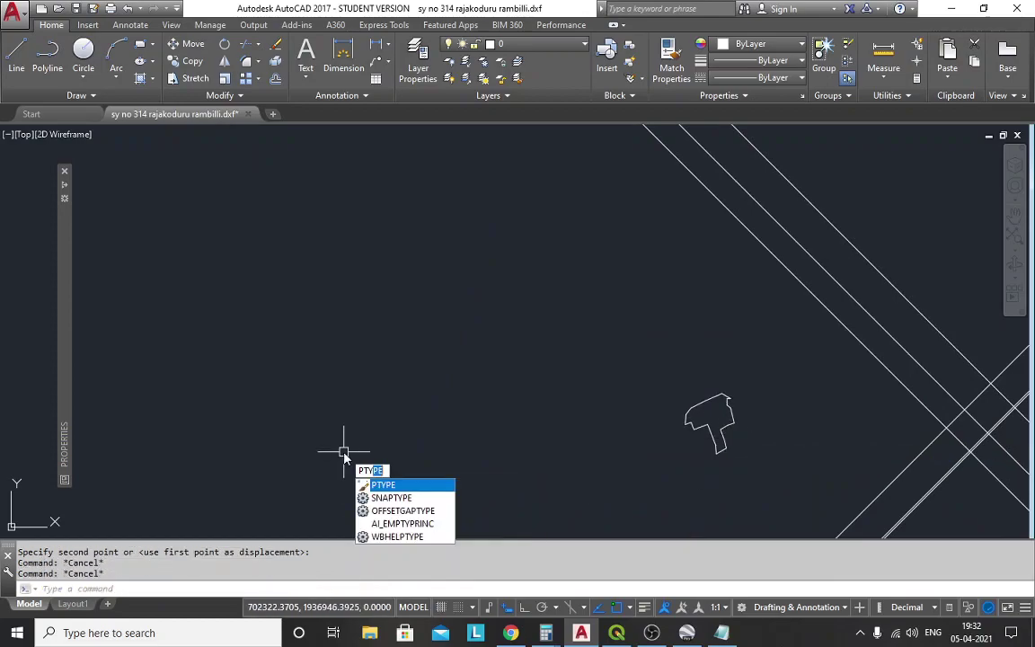
{"action": "key", "text": "Escape"}
{"action": "key", "text": "Return"}
{"action": "left_click", "coordinate": [475, 394]}
{"action": "left_click", "coordinate": [468, 419]}
{"action": "mouse_move", "coordinate": [885, 416]}
{"action": "left_mouse_down"}
{"action": "mouse_move", "coordinate": [815, 404]}
{"action": "mouse_move", "coordinate": [856, 435]}
{"action": "mouse_move", "coordinate": [441, 409]}
{"action": "left_mouse_up"}
{"action": "key", "text": "Escape"}
{"action": "scroll", "coordinate": [539, 451], "scroll_direction": "up", "scroll_amount": 4}
{"action": "scroll", "coordinate": [654, 370], "scroll_direction": "up", "scroll_amount": 2}
{"action": "scroll", "coordinate": [670, 338], "scroll_direction": "down", "scroll_amount": 2}
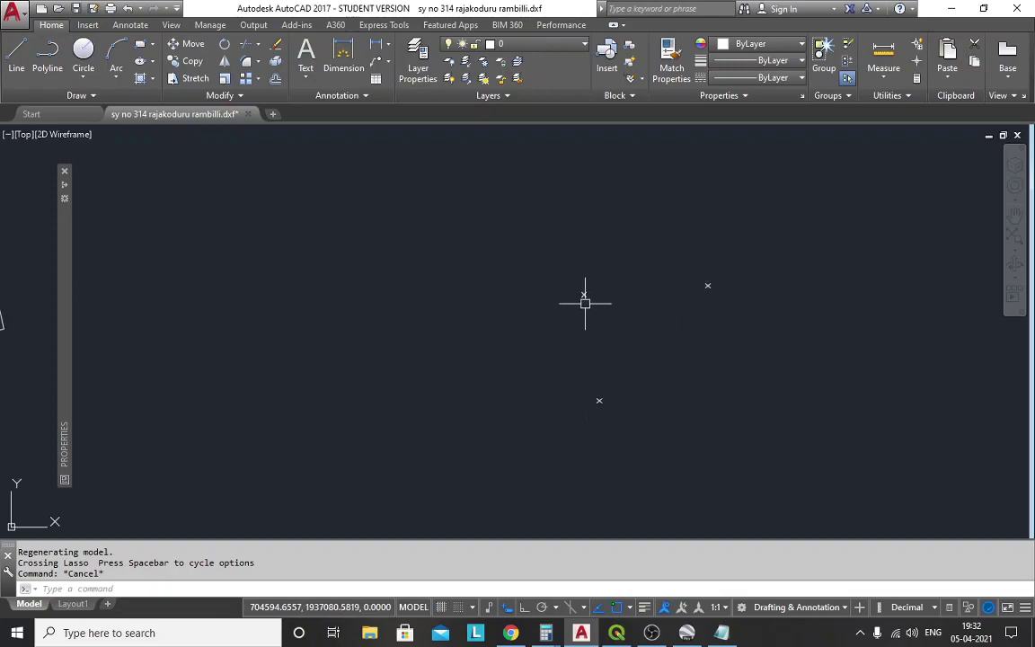
{"action": "scroll", "coordinate": [584, 275], "scroll_direction": "down", "scroll_amount": 4}
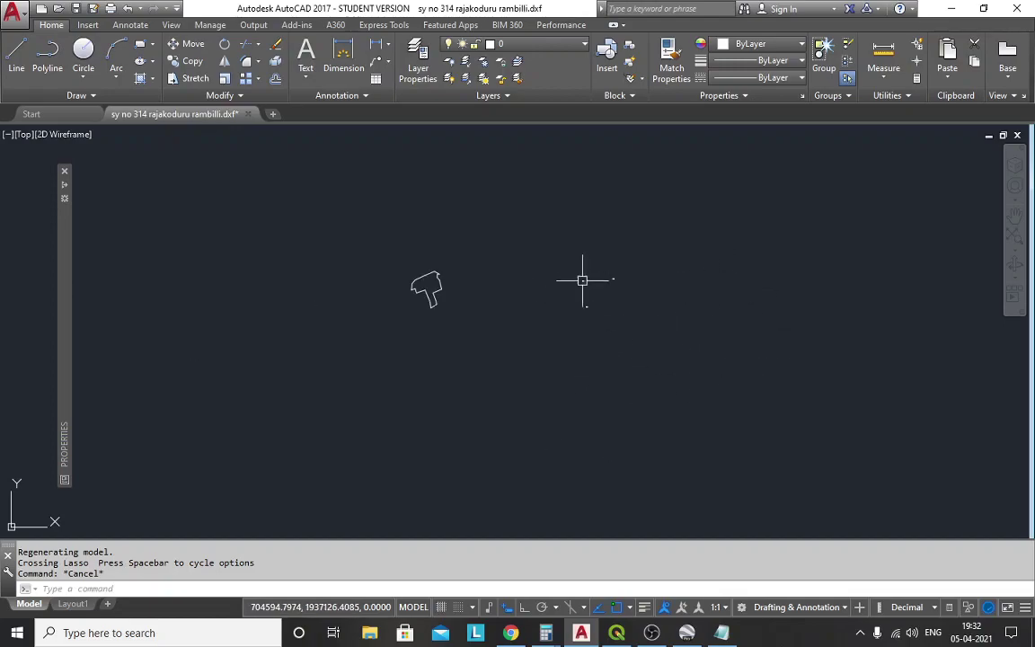
{"action": "scroll", "coordinate": [582, 291], "scroll_direction": "up", "scroll_amount": 4}
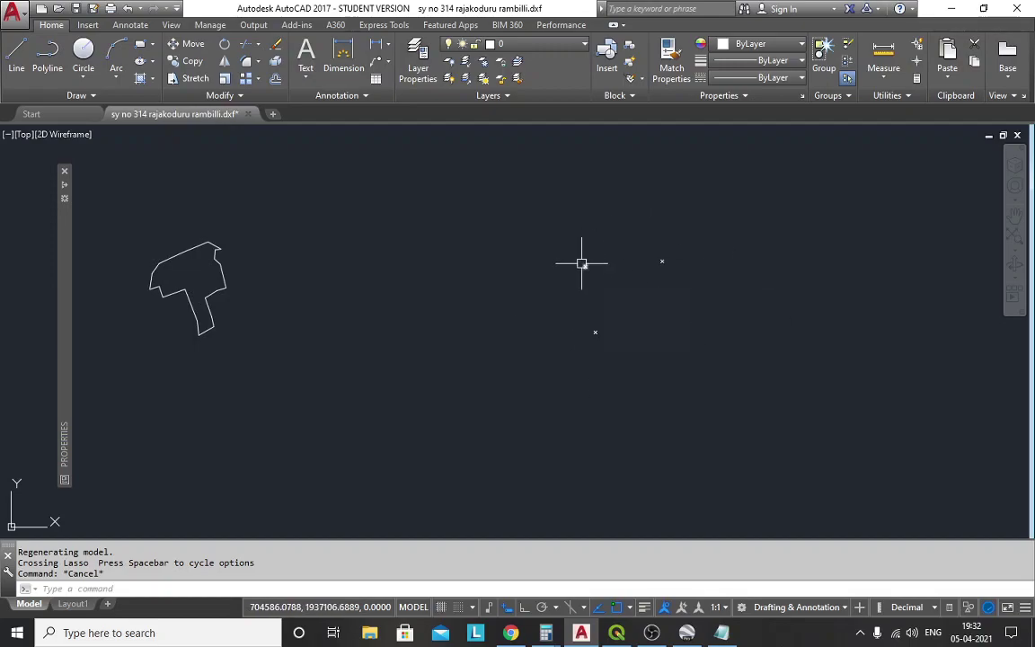
Switch to the LatLong.net converter in Chrome and check the UTM zone of the converted coordinates.
{"action": "mouse_move", "coordinate": [613, 637]}
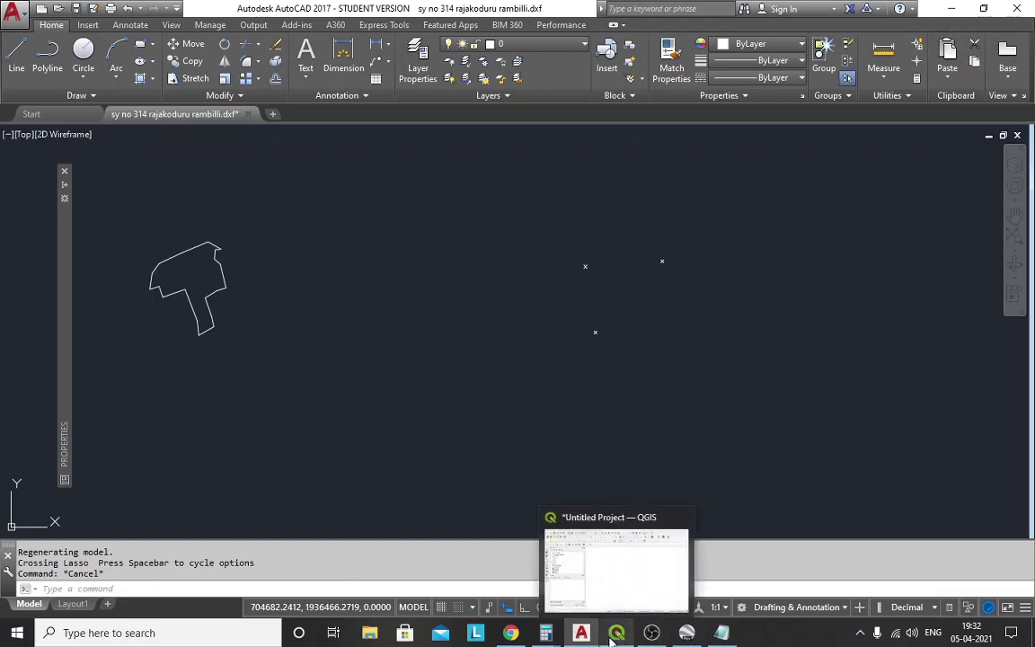
{"action": "left_click", "coordinate": [511, 632]}
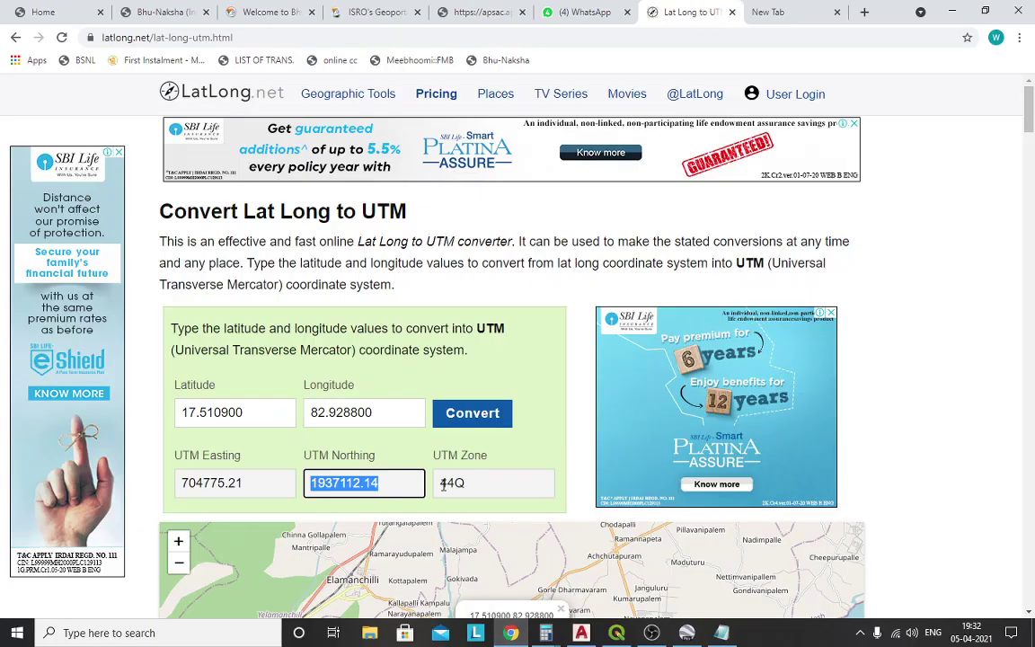
{"action": "left_click_drag", "start_coordinate": [443, 485], "coordinate": [545, 482]}
Switch to Google Earth Pro and set its Lat/Long display to Universal Transverse Mercator in the options.
{"action": "left_click", "coordinate": [686, 633]}
{"action": "scroll", "coordinate": [536, 323], "scroll_direction": "down", "scroll_amount": 5}
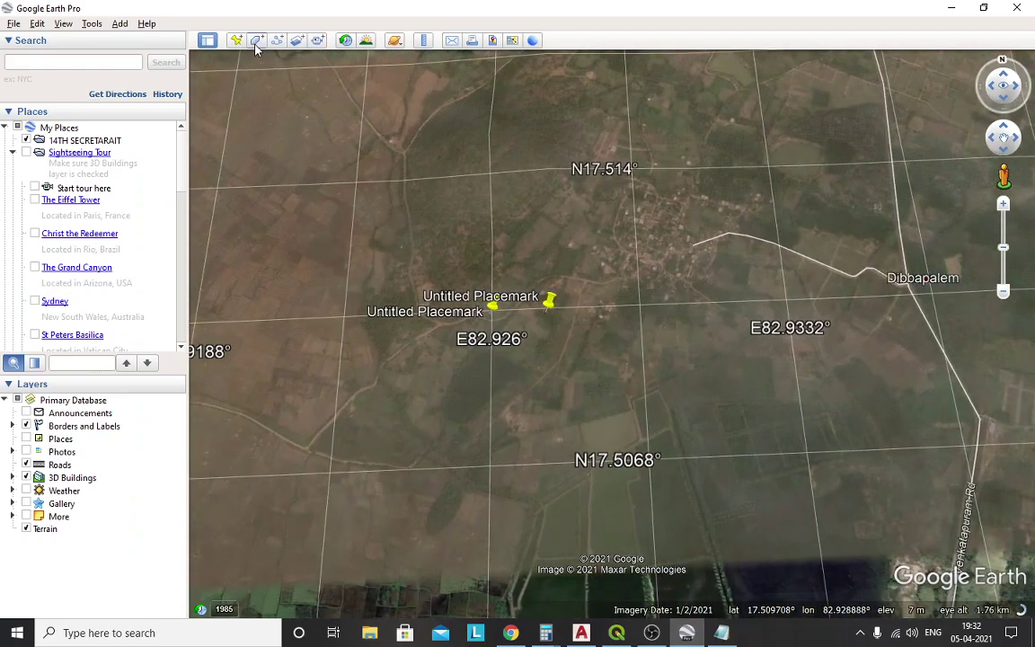
{"action": "left_click", "coordinate": [90, 24]}
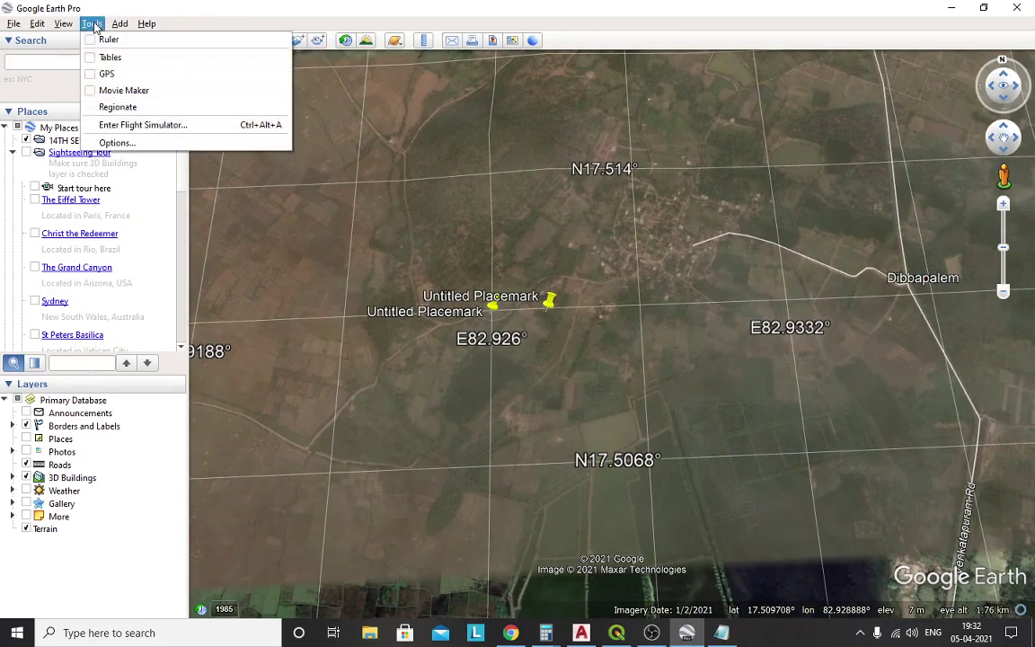
{"action": "left_click", "coordinate": [115, 140]}
{"action": "left_click", "coordinate": [359, 282]}
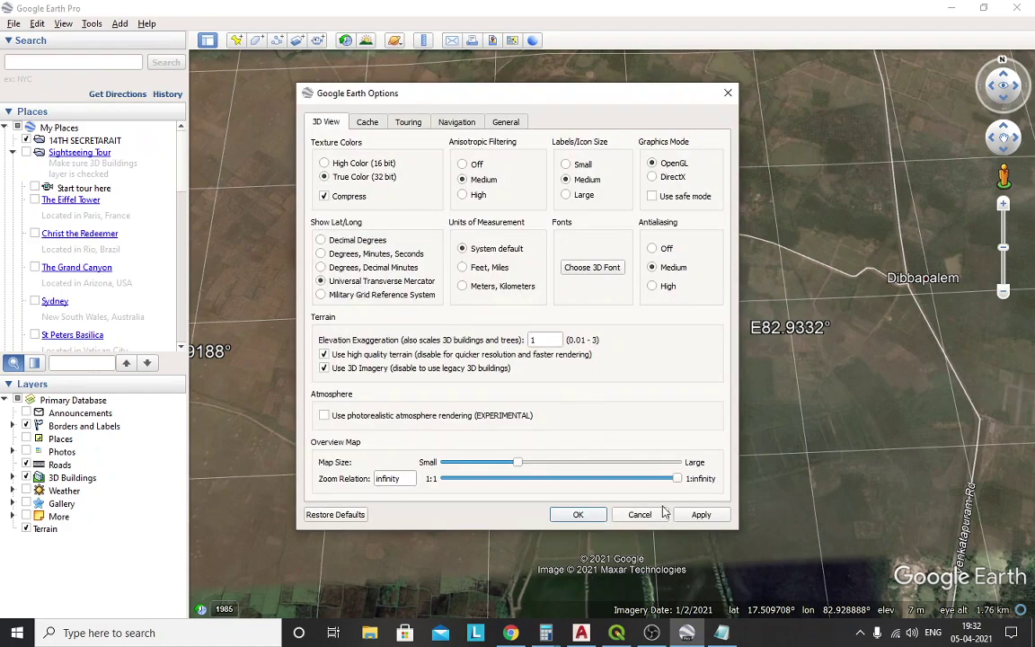
{"action": "left_click", "coordinate": [577, 513]}
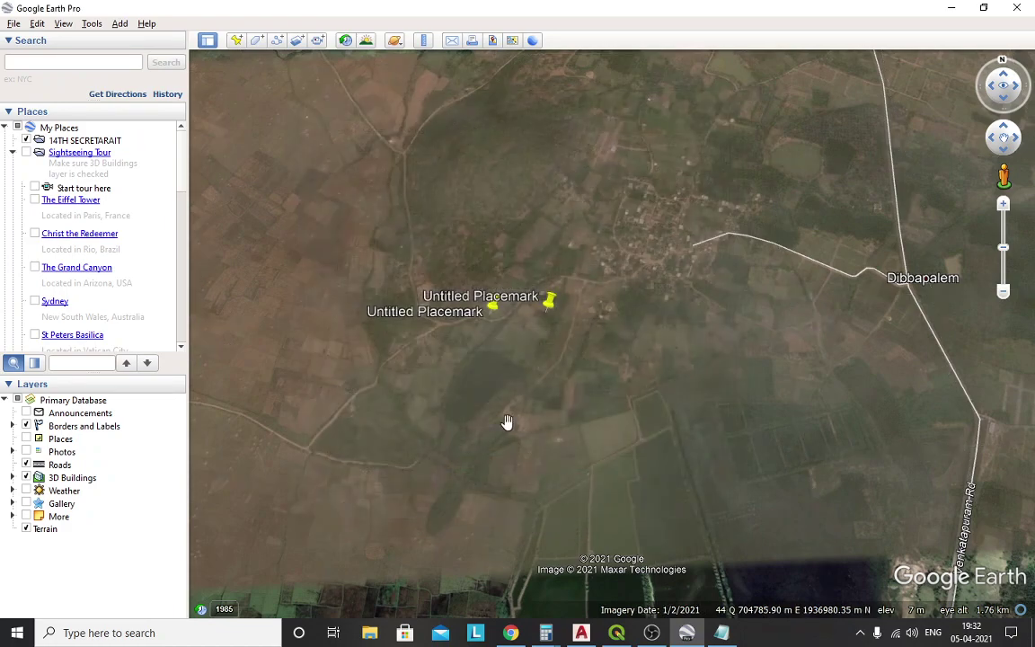
Turn on the Grid overlay in Google Earth to show the UTM zones.
{"action": "scroll", "coordinate": [460, 334], "scroll_direction": "down", "scroll_amount": 3}
{"action": "scroll", "coordinate": [460, 334], "scroll_direction": "down", "scroll_amount": 5}
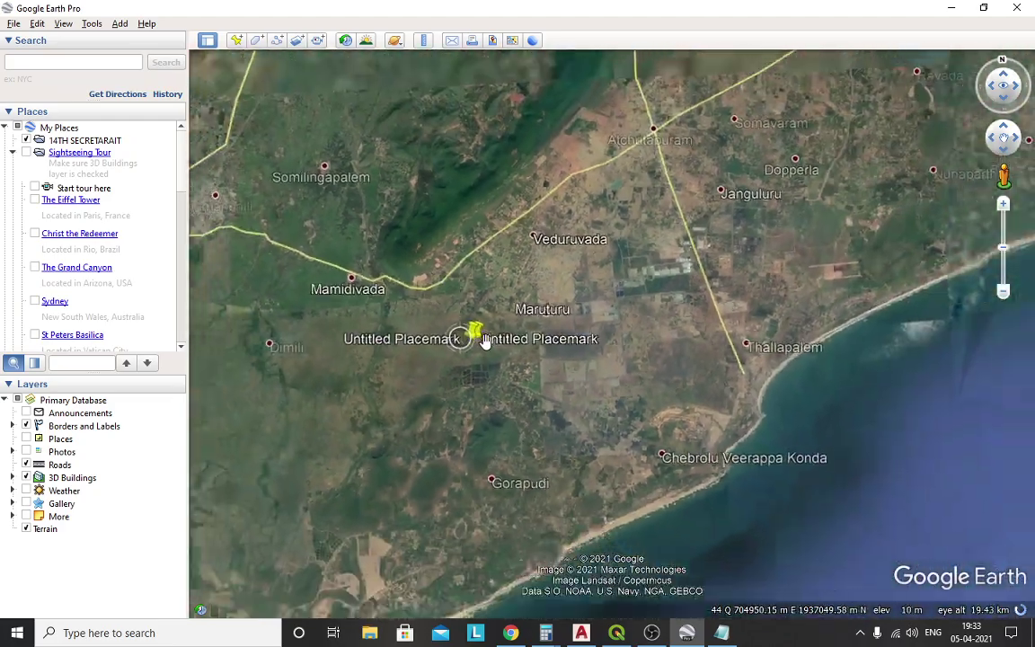
{"action": "scroll", "coordinate": [489, 344], "scroll_direction": "down", "scroll_amount": 3}
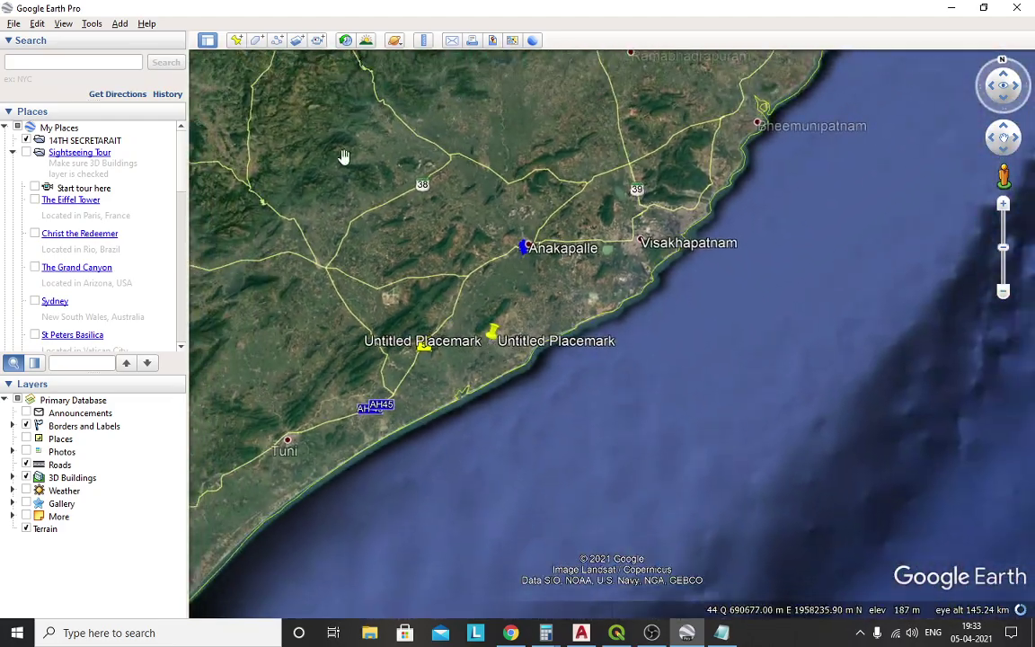
{"action": "left_click", "coordinate": [92, 25]}
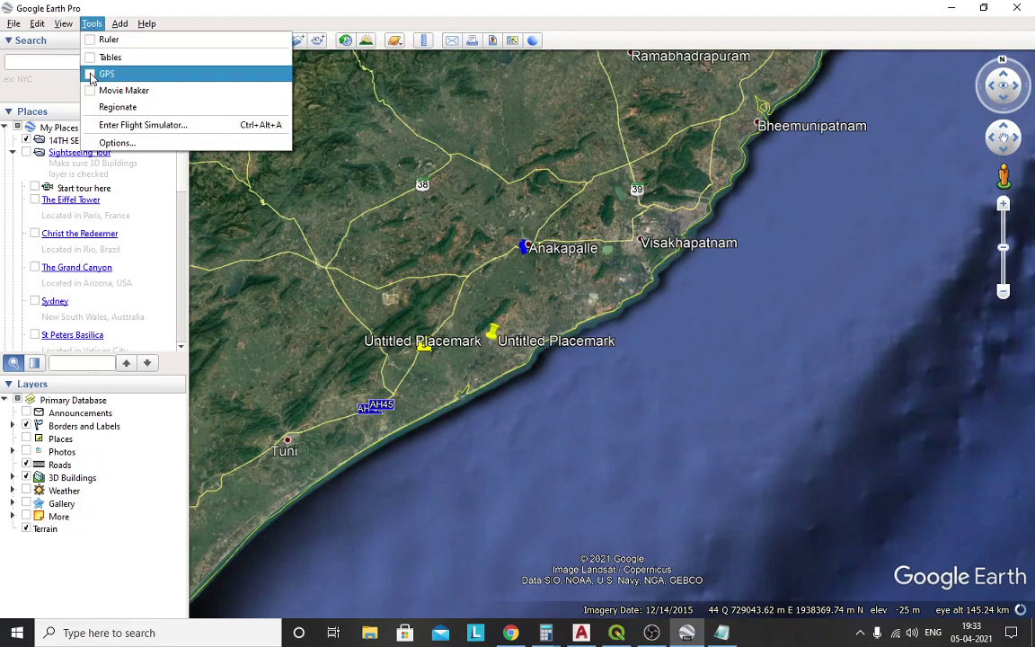
{"action": "mouse_move", "coordinate": [63, 24]}
{"action": "left_click", "coordinate": [65, 144]}
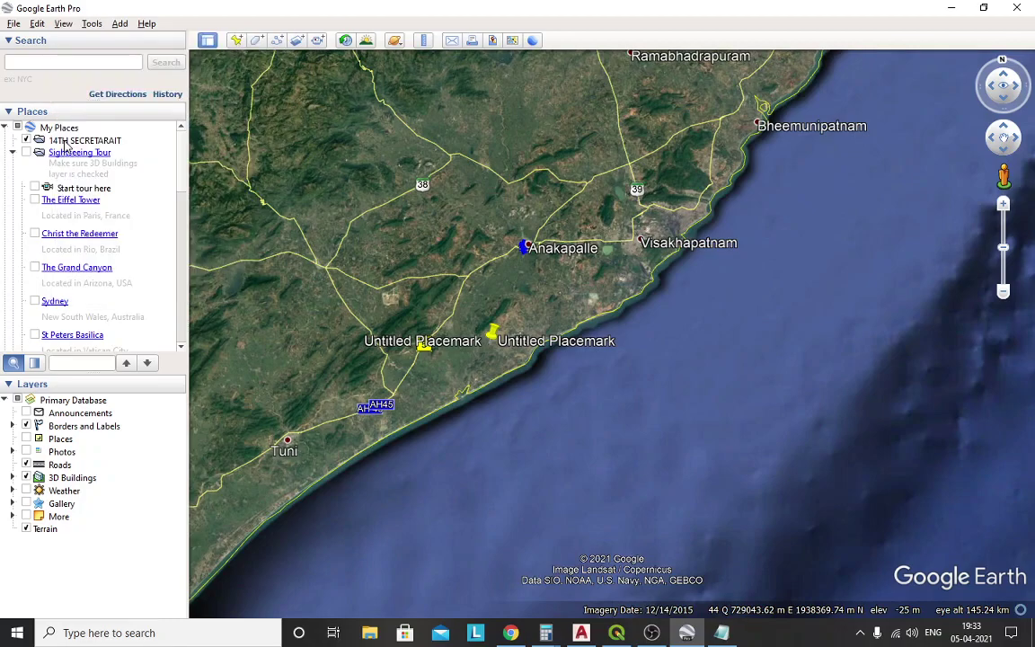
{"action": "left_click", "coordinate": [63, 24]}
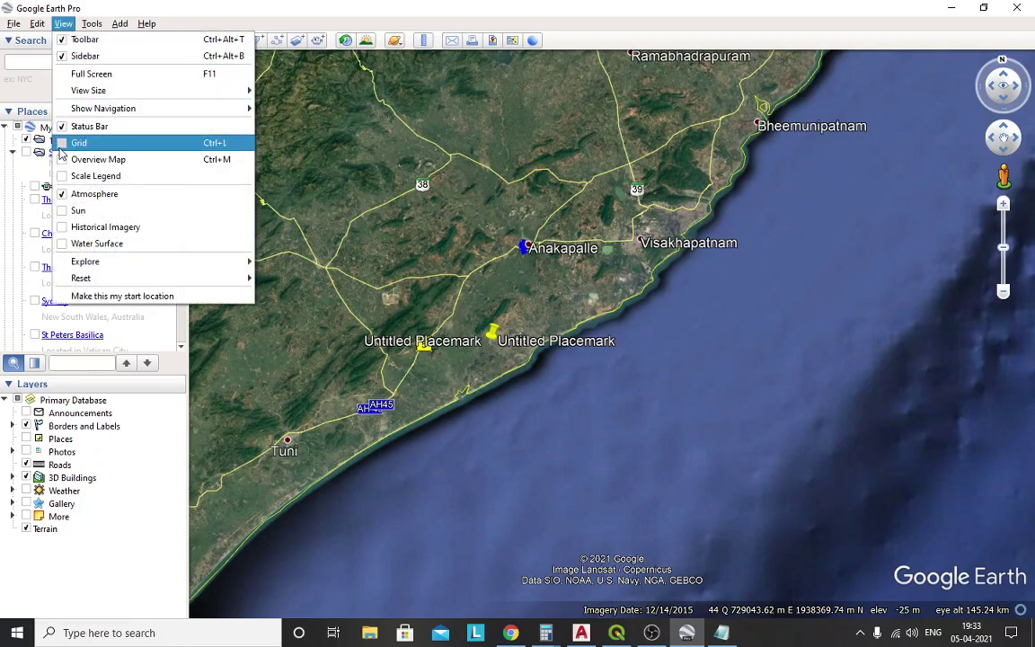
{"action": "left_click", "coordinate": [72, 142]}
Examine the UTM zone grid over India to identify the zone containing the placemarks.
{"action": "scroll", "coordinate": [533, 218], "scroll_direction": "down", "scroll_amount": 2}
{"action": "scroll", "coordinate": [548, 224], "scroll_direction": "down", "scroll_amount": 4}
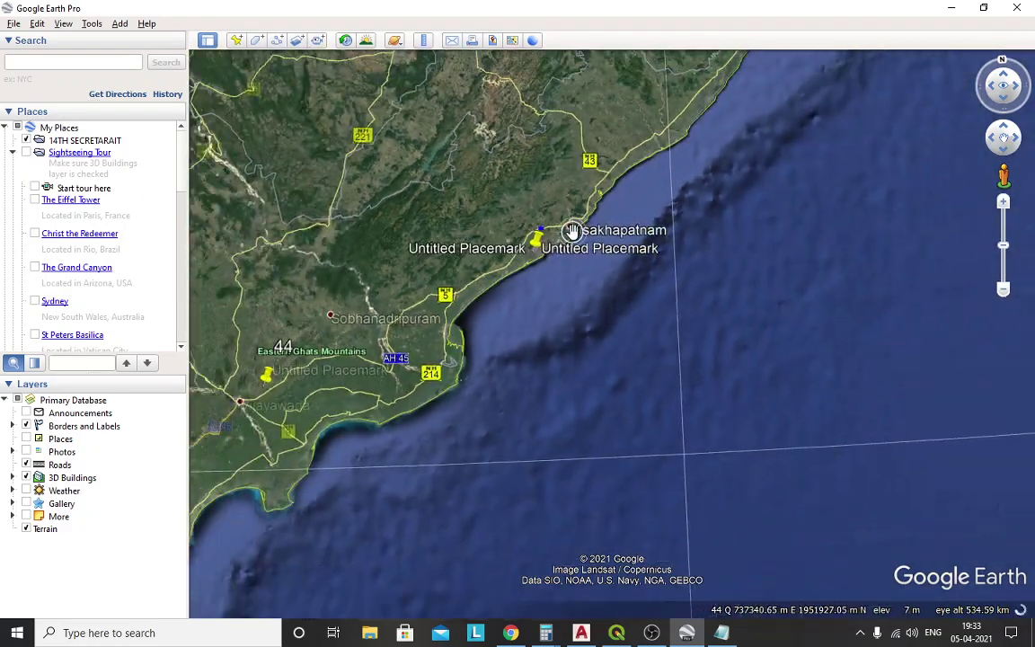
{"action": "scroll", "coordinate": [595, 289], "scroll_direction": "down", "scroll_amount": 3}
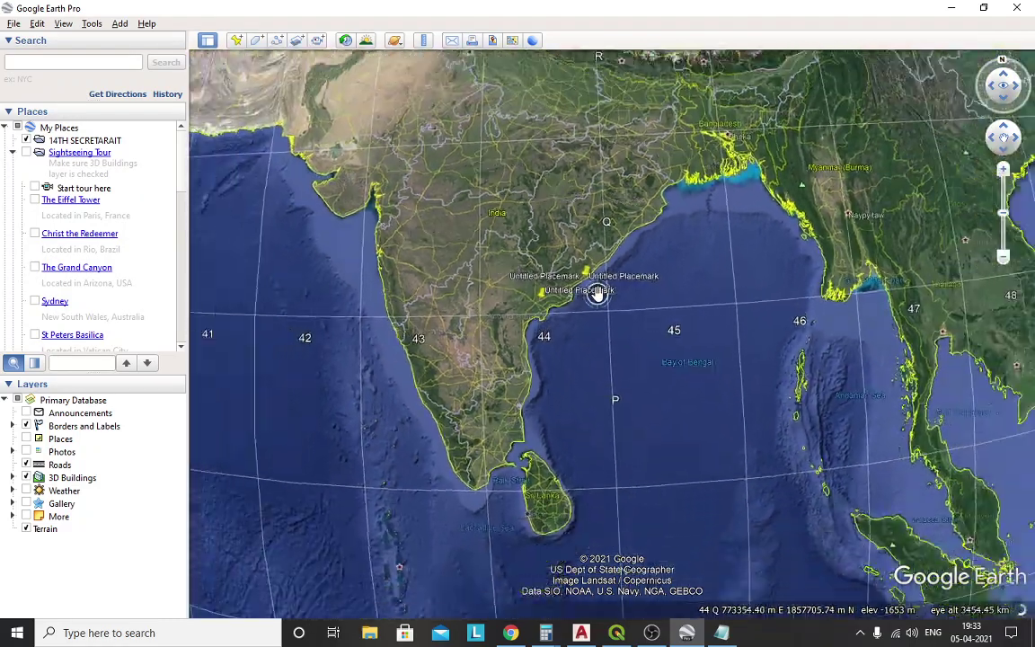
{"action": "scroll", "coordinate": [554, 278], "scroll_direction": "up", "scroll_amount": 2}
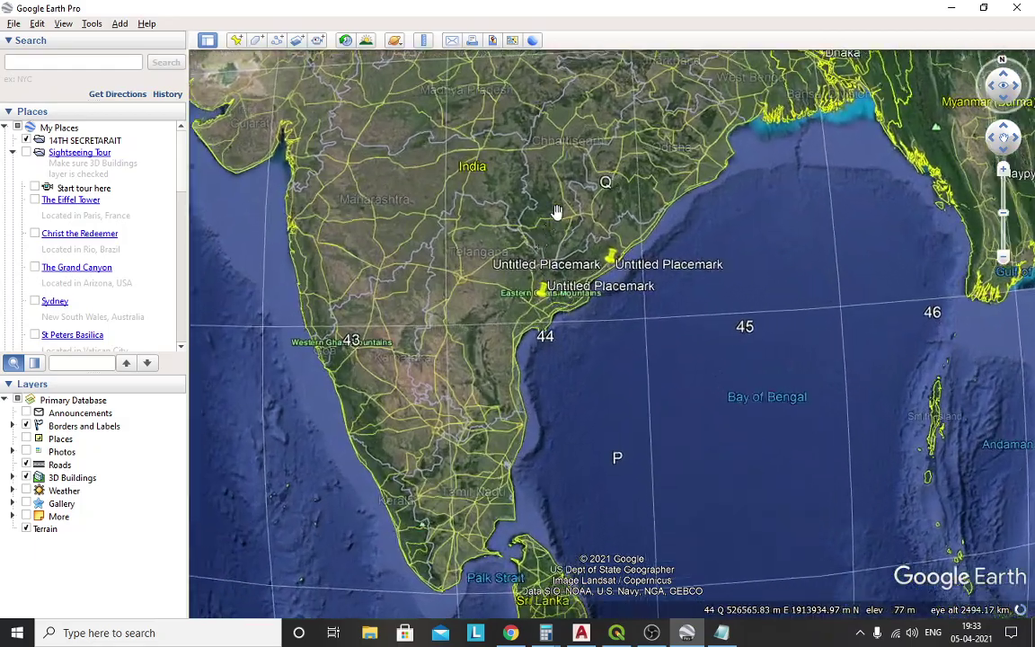
{"action": "scroll", "coordinate": [550, 220], "scroll_direction": "down", "scroll_amount": 1}
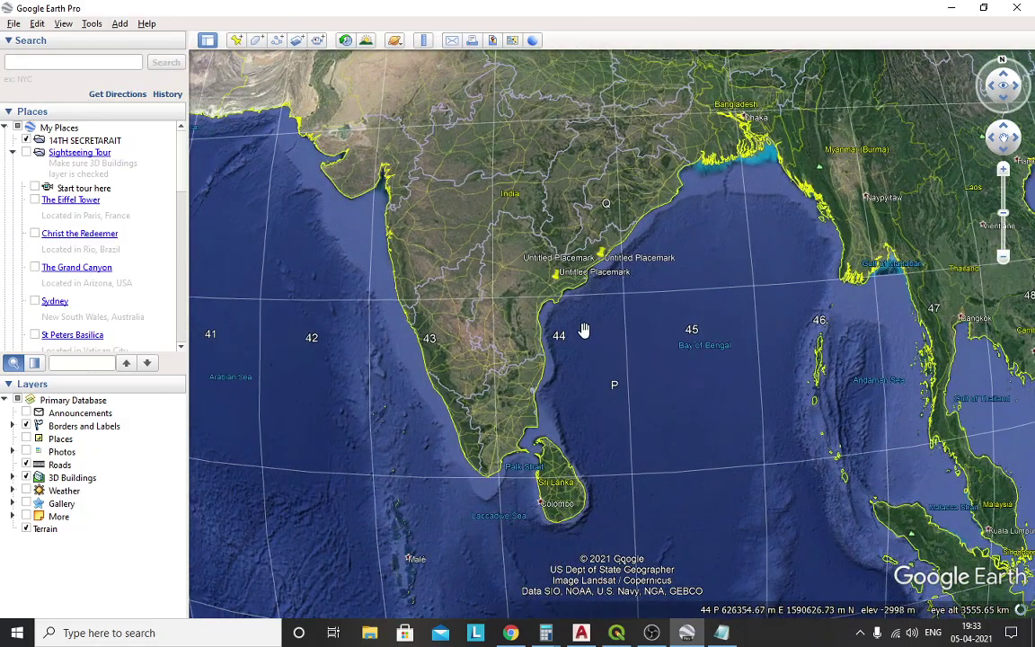
{"action": "scroll", "coordinate": [536, 244], "scroll_direction": "up", "scroll_amount": 2}
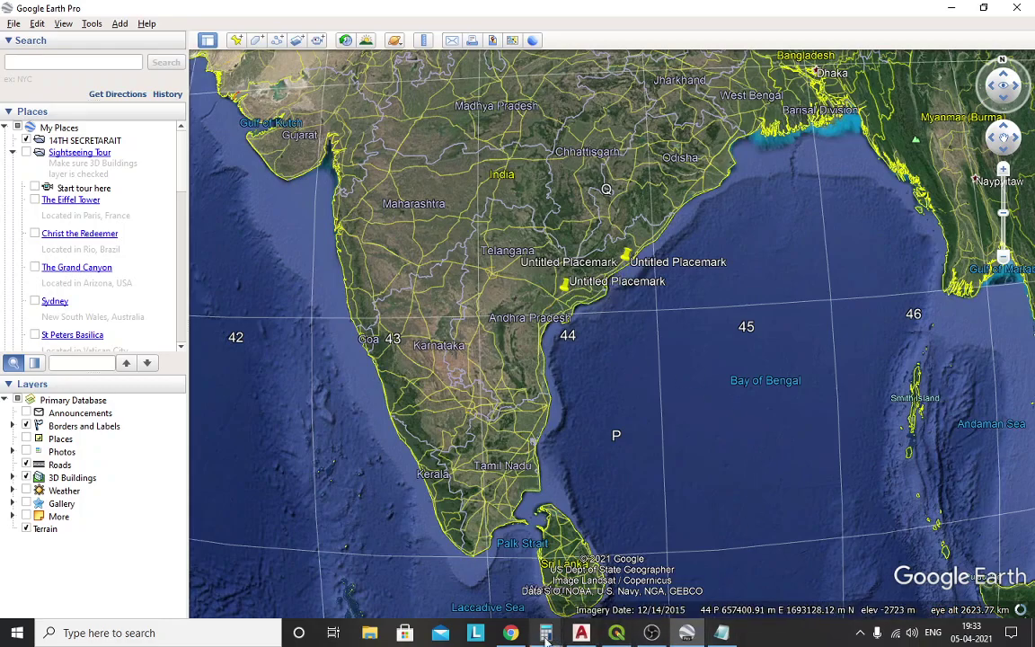
{"action": "mouse_move", "coordinate": [511, 631]}
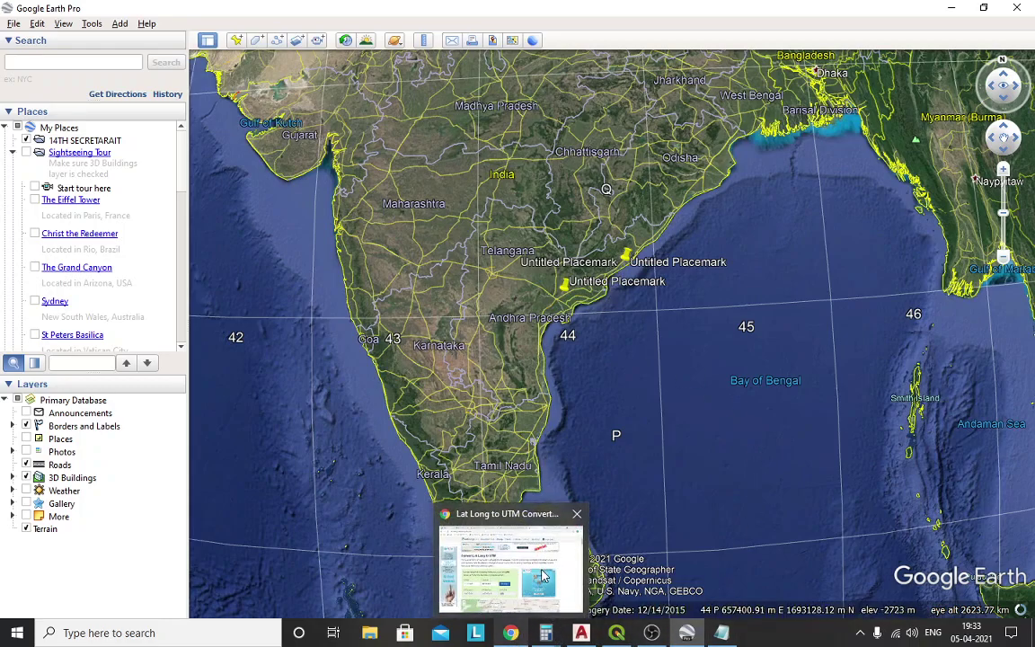
Return to AutoCAD and move the plot boundary polyline closer to the three plotted points.
{"action": "left_click", "coordinate": [581, 633]}
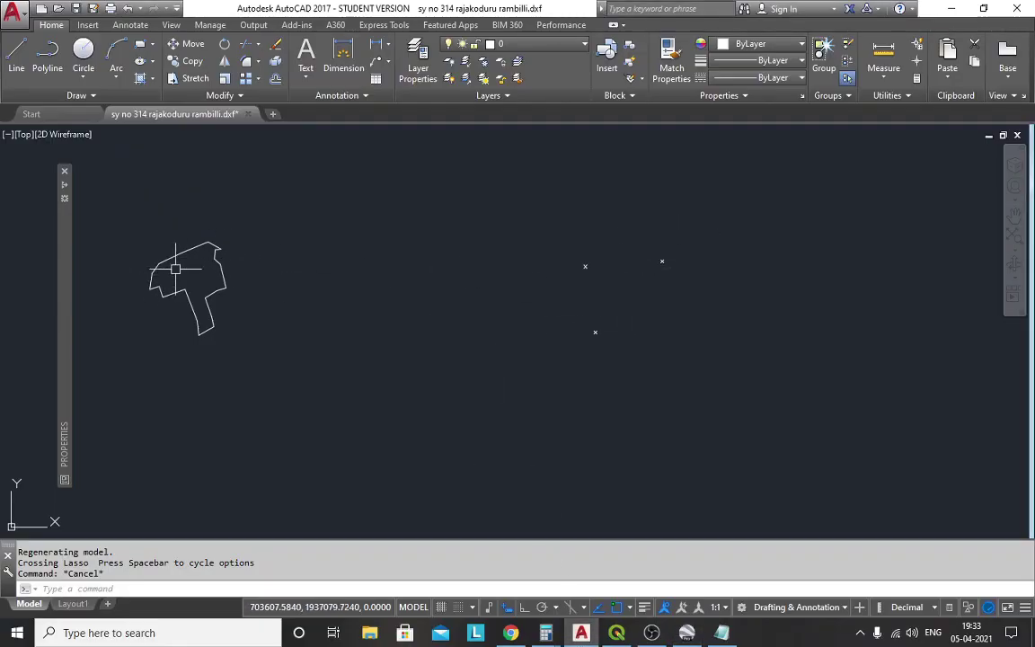
{"action": "left_click", "coordinate": [190, 243]}
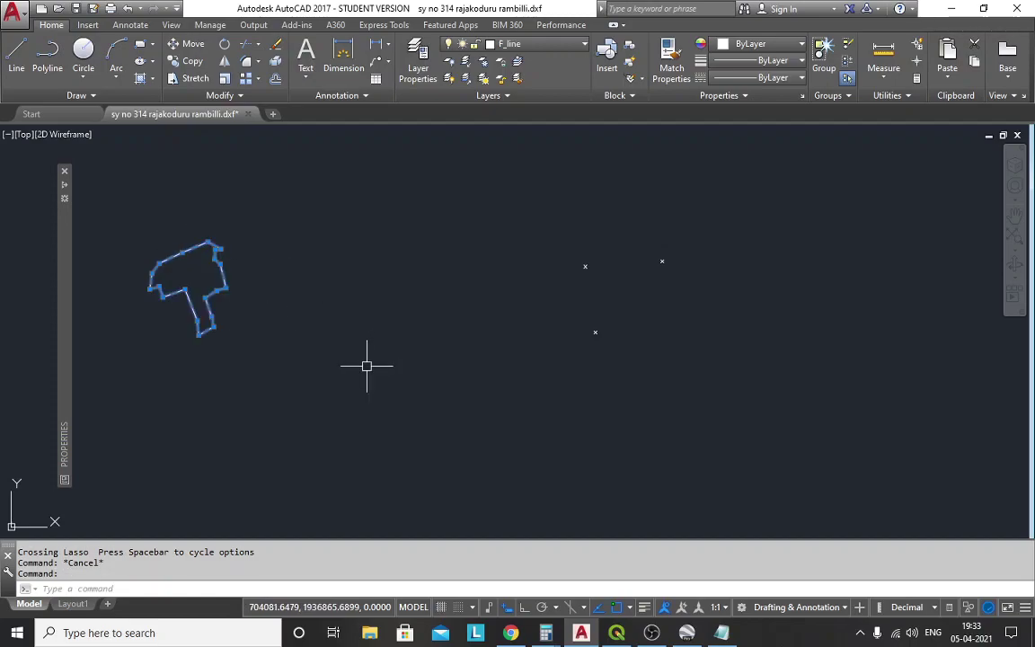
{"action": "type", "text": "m"}
{"action": "key", "text": "Return"}
{"action": "left_click", "coordinate": [334, 348]}
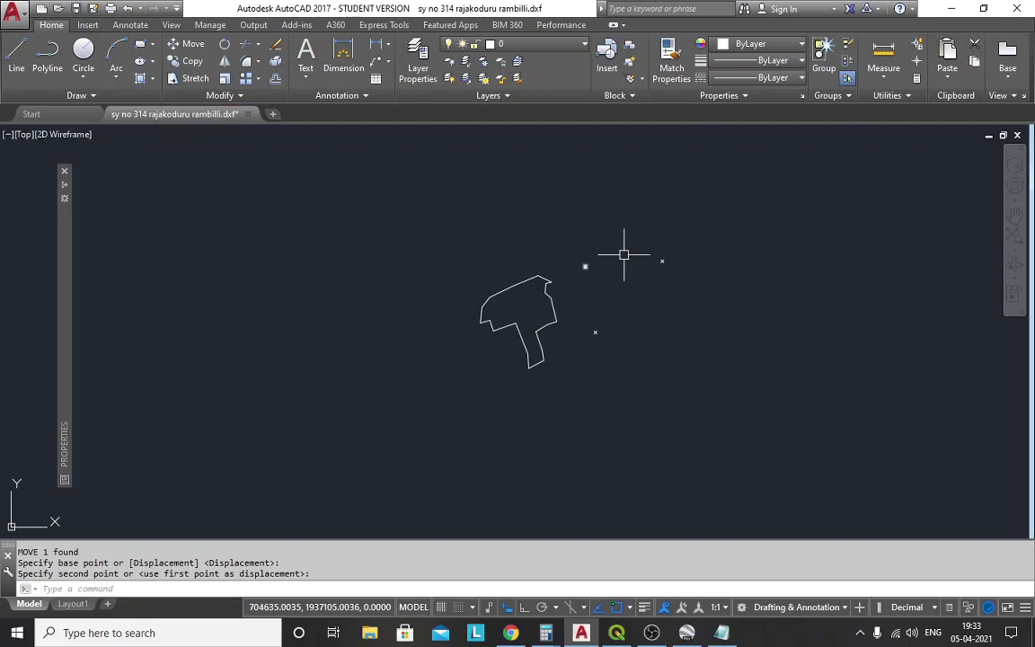
Start Align on the plot boundary polyline and match its westernmost corner to the north-west plotted point.
{"action": "left_click", "coordinate": [525, 278]}
{"action": "key", "text": "Escape"}
{"action": "type", "text": "ali"}
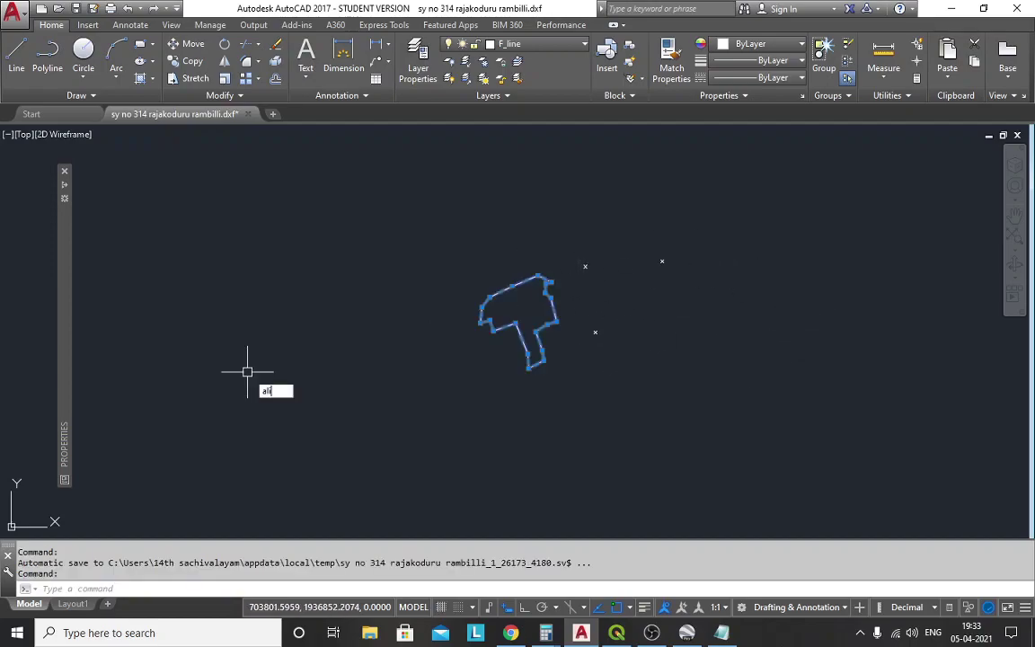
{"action": "key", "text": "Down"}
{"action": "key", "text": "Return"}
{"action": "scroll", "coordinate": [476, 314], "scroll_direction": "up", "scroll_amount": 5}
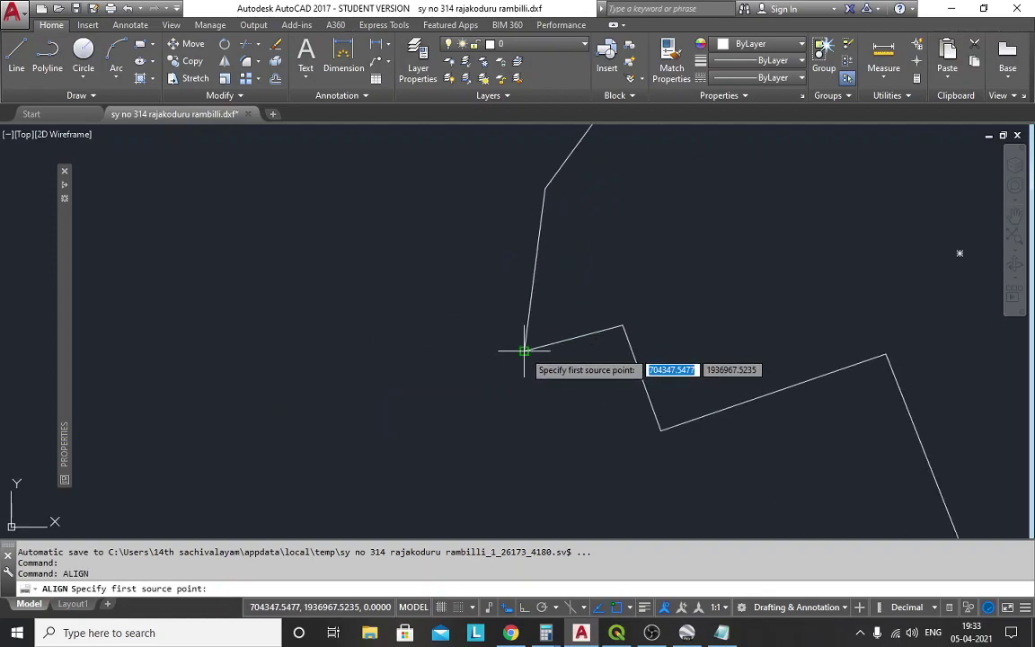
{"action": "left_click", "coordinate": [524, 350]}
{"action": "scroll", "coordinate": [360, 378], "scroll_direction": "down", "scroll_amount": 5}
{"action": "scroll", "coordinate": [431, 345], "scroll_direction": "up", "scroll_amount": 4}
{"action": "scroll", "coordinate": [413, 350], "scroll_direction": "up", "scroll_amount": 4}
{"action": "left_click", "coordinate": [369, 466]}
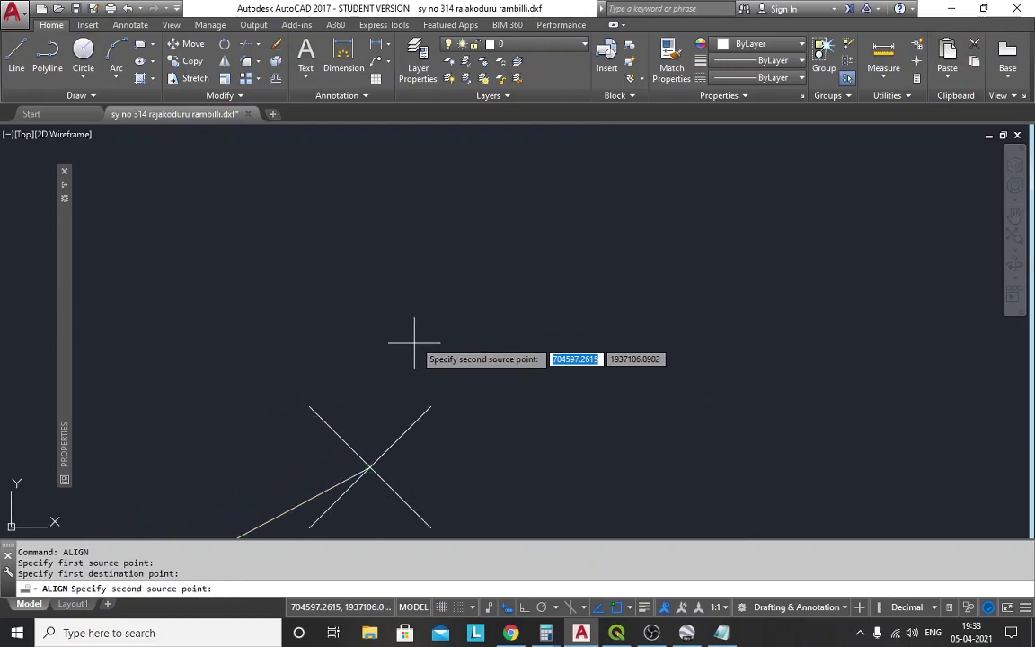
Match the polyline's southernmost corner to the southern plotted point and finish the alignment with scaling to the alignment points.
{"action": "scroll", "coordinate": [485, 229], "scroll_direction": "down", "scroll_amount": 6}
{"action": "scroll", "coordinate": [429, 292], "scroll_direction": "up", "scroll_amount": 4}
{"action": "left_click", "coordinate": [652, 253]}
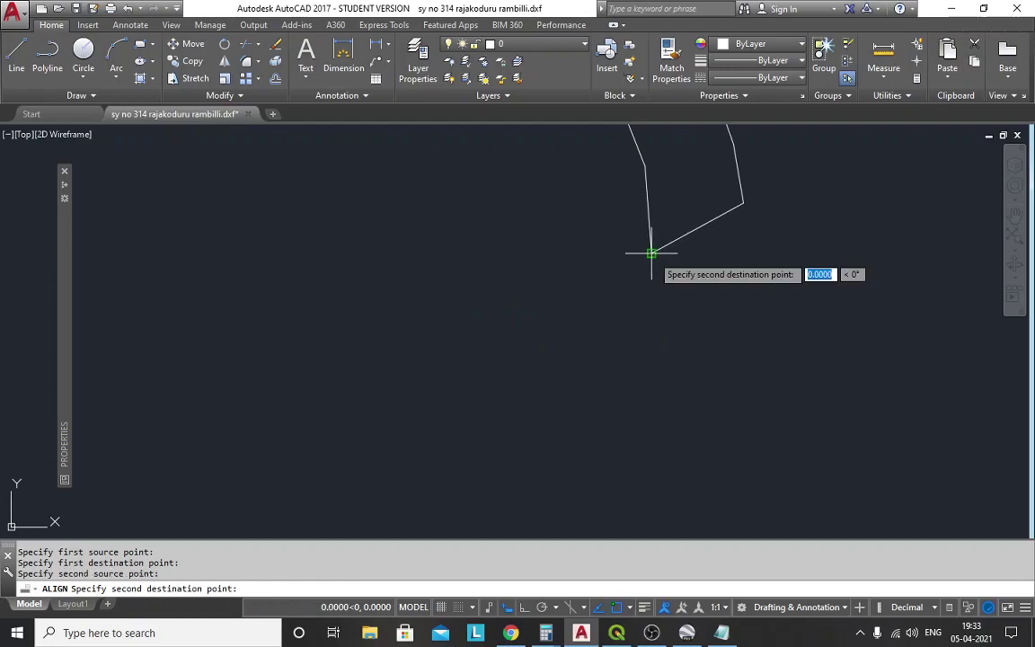
{"action": "scroll", "coordinate": [468, 331], "scroll_direction": "down", "scroll_amount": 4}
{"action": "scroll", "coordinate": [566, 301], "scroll_direction": "up", "scroll_amount": 7}
{"action": "scroll", "coordinate": [589, 275], "scroll_direction": "up", "scroll_amount": 3}
{"action": "left_click", "coordinate": [624, 173]}
{"action": "scroll", "coordinate": [547, 349], "scroll_direction": "down", "scroll_amount": 8}
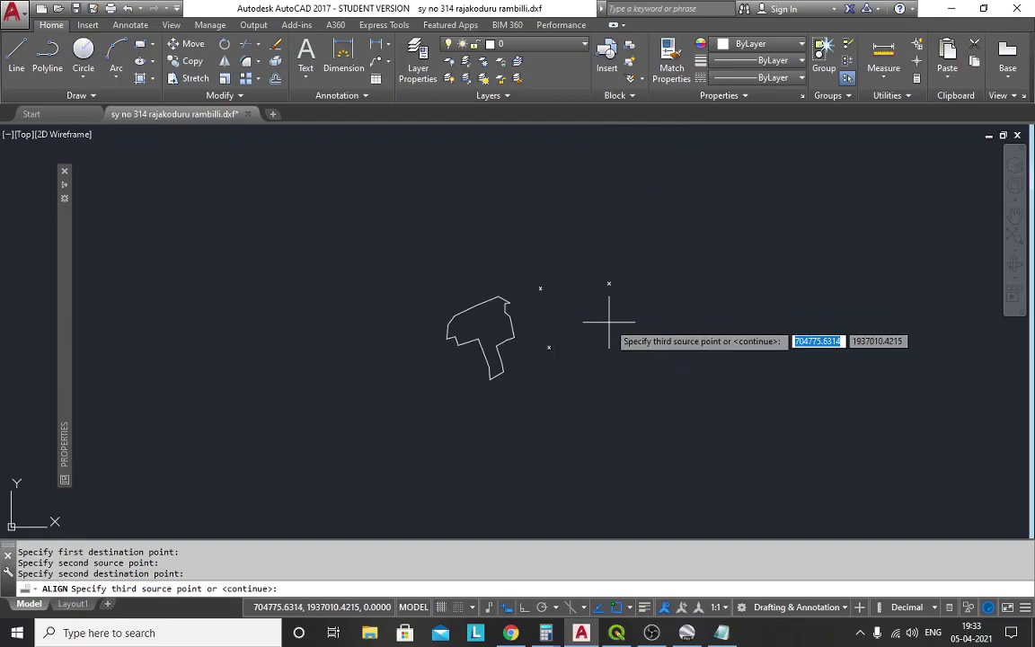
{"action": "key", "text": "Return"}
{"action": "type", "text": "y"}
{"action": "key", "text": "Return"}
Examine how the aligned boundary fits the three plotted points, especially at the north-east corner.
{"action": "scroll", "coordinate": [575, 324], "scroll_direction": "up", "scroll_amount": 8}
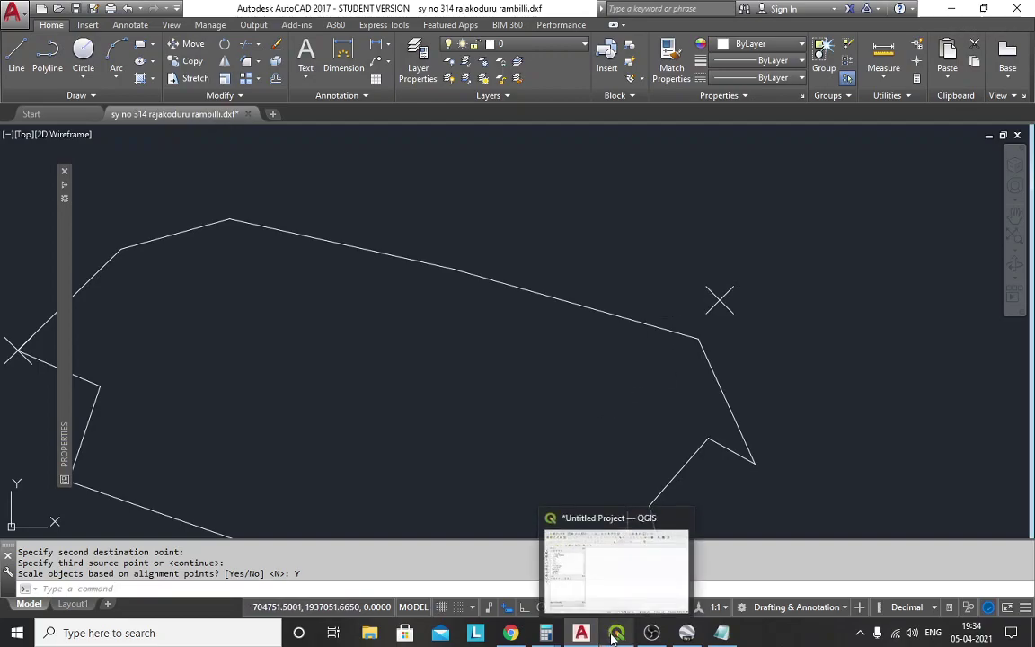
{"action": "mouse_move", "coordinate": [514, 634]}
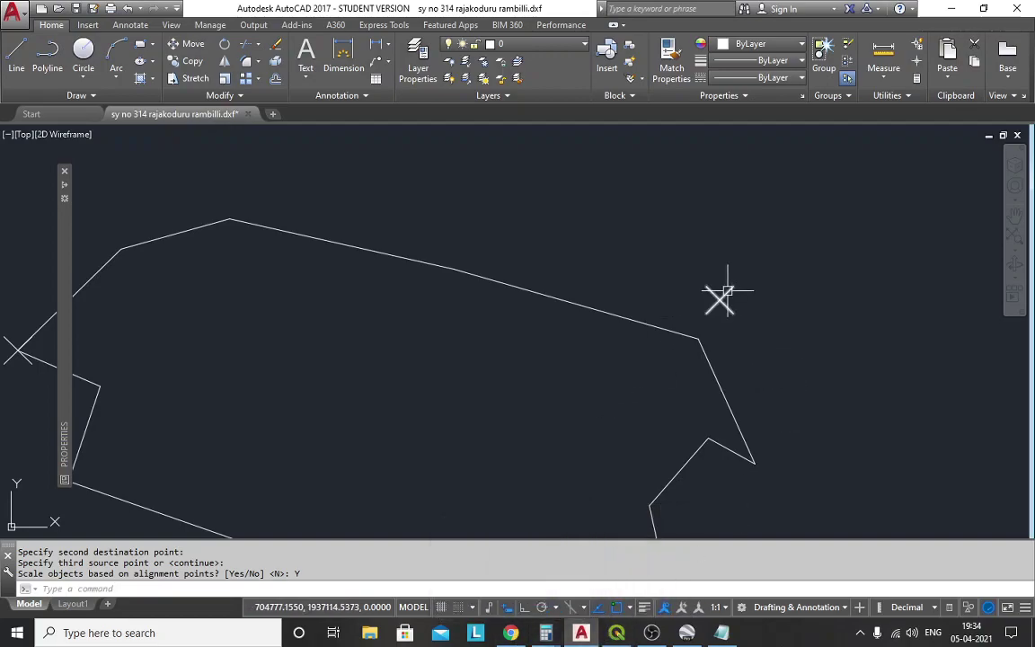
{"action": "scroll", "coordinate": [711, 241], "scroll_direction": "down", "scroll_amount": 2}
{"action": "scroll", "coordinate": [723, 274], "scroll_direction": "up", "scroll_amount": 3}
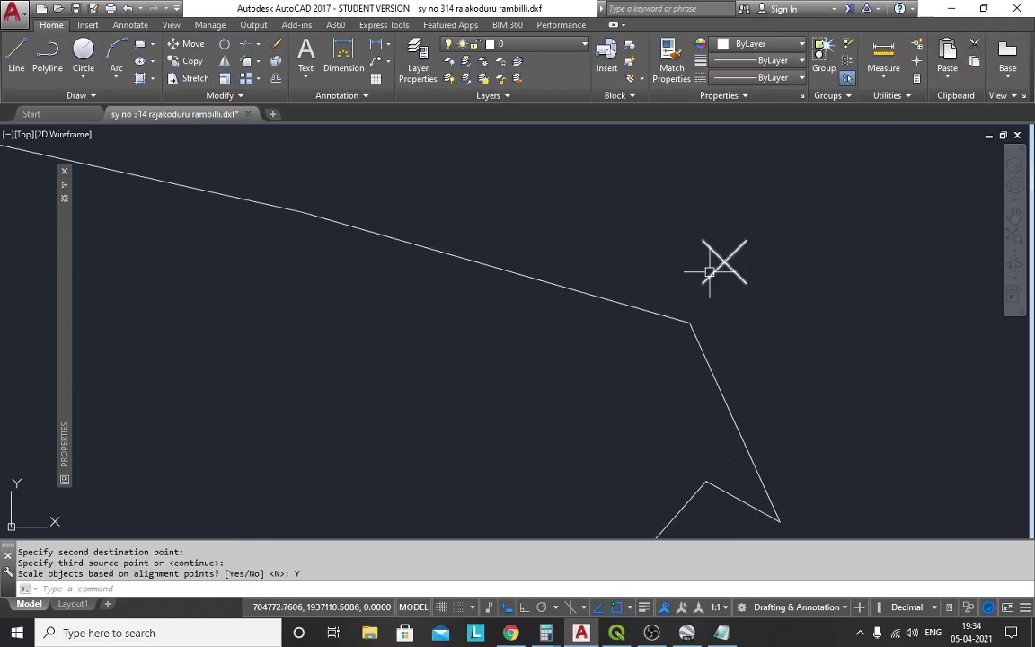
{"action": "scroll", "coordinate": [711, 270], "scroll_direction": "down", "scroll_amount": 6}
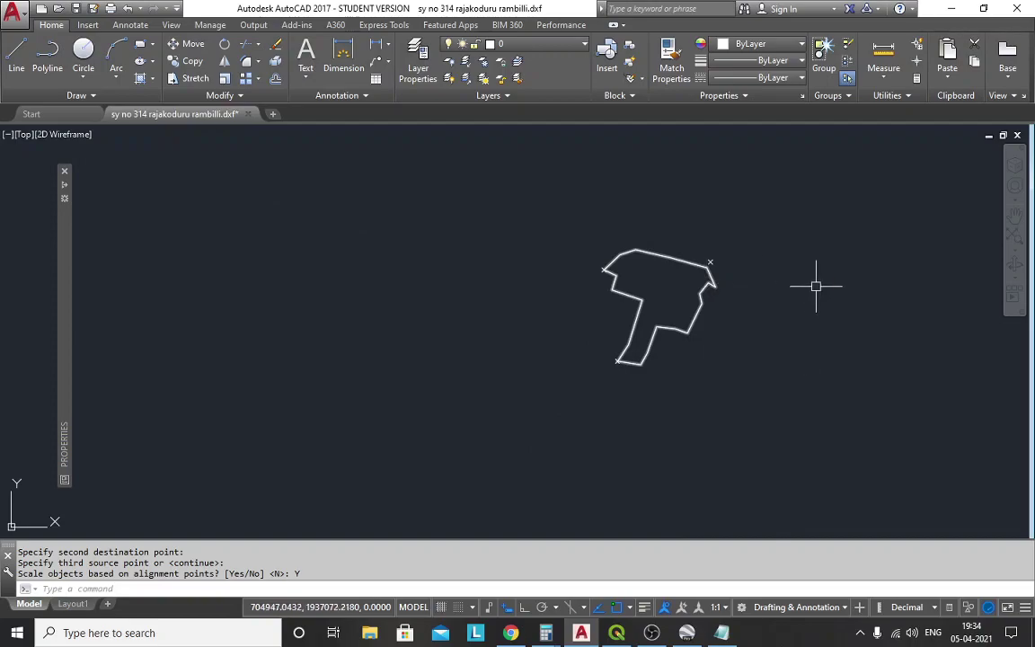
{"action": "scroll", "coordinate": [697, 292], "scroll_direction": "up", "scroll_amount": 5}
{"action": "scroll", "coordinate": [753, 170], "scroll_direction": "up", "scroll_amount": 2}
{"action": "scroll", "coordinate": [755, 168], "scroll_direction": "up", "scroll_amount": 1}
Measure the gap between the boundary's north-east corner and the third plotted point.
{"action": "left_click", "coordinate": [884, 59]}
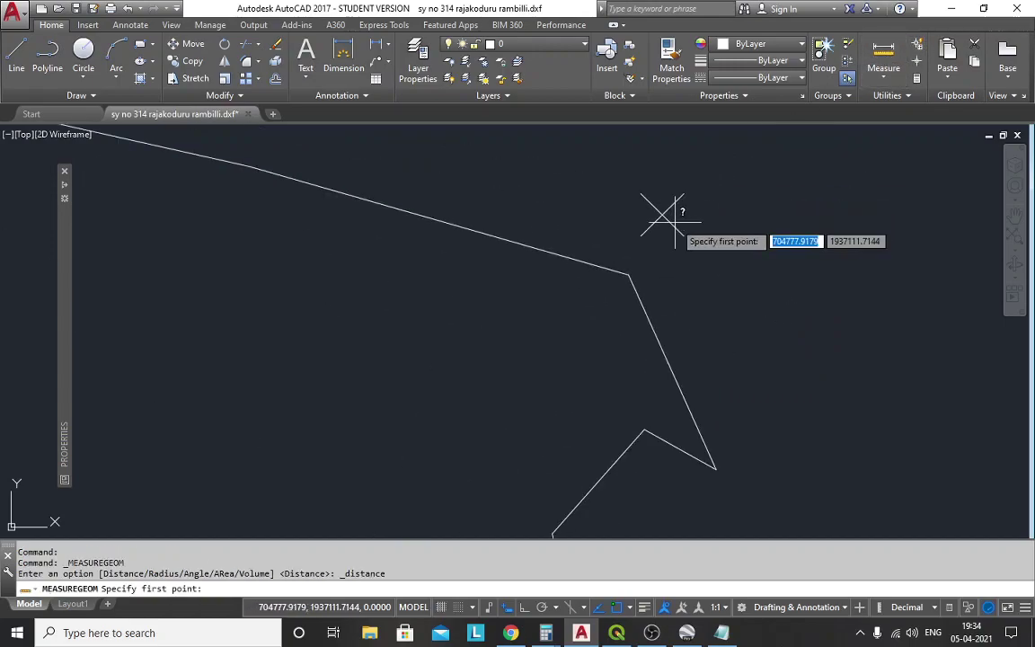
{"action": "left_click", "coordinate": [629, 271]}
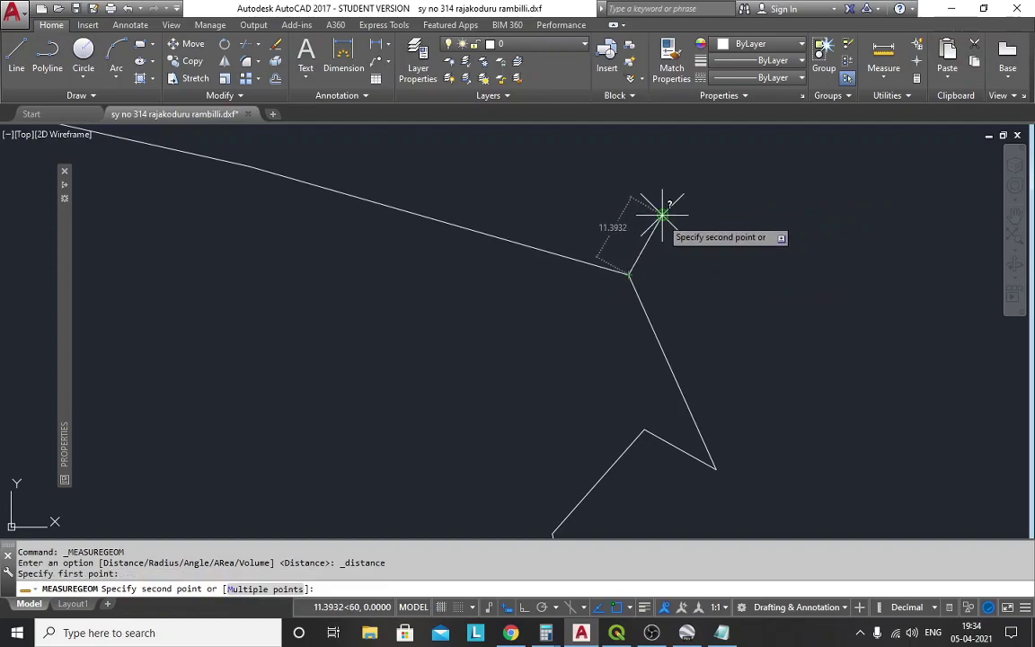
{"action": "key", "text": "Escape"}
{"action": "scroll", "coordinate": [690, 194], "scroll_direction": "down", "scroll_amount": 2}
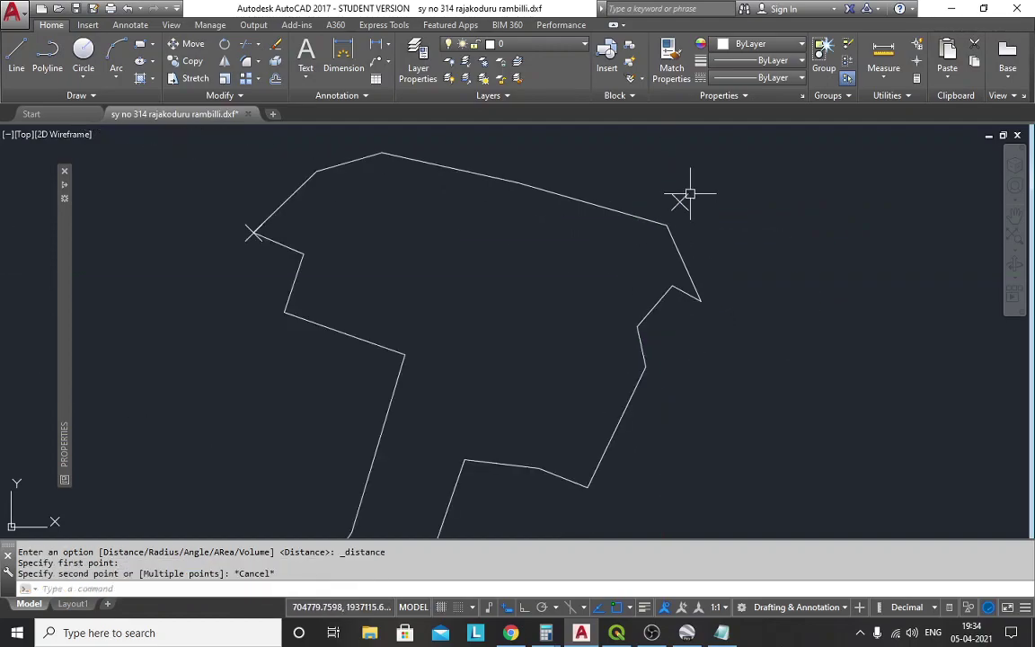
{"action": "scroll", "coordinate": [690, 194], "scroll_direction": "down", "scroll_amount": 3}
{"action": "key", "text": "Escape"}
{"action": "key", "text": "Escape"}
{"action": "key", "text": "Escape"}
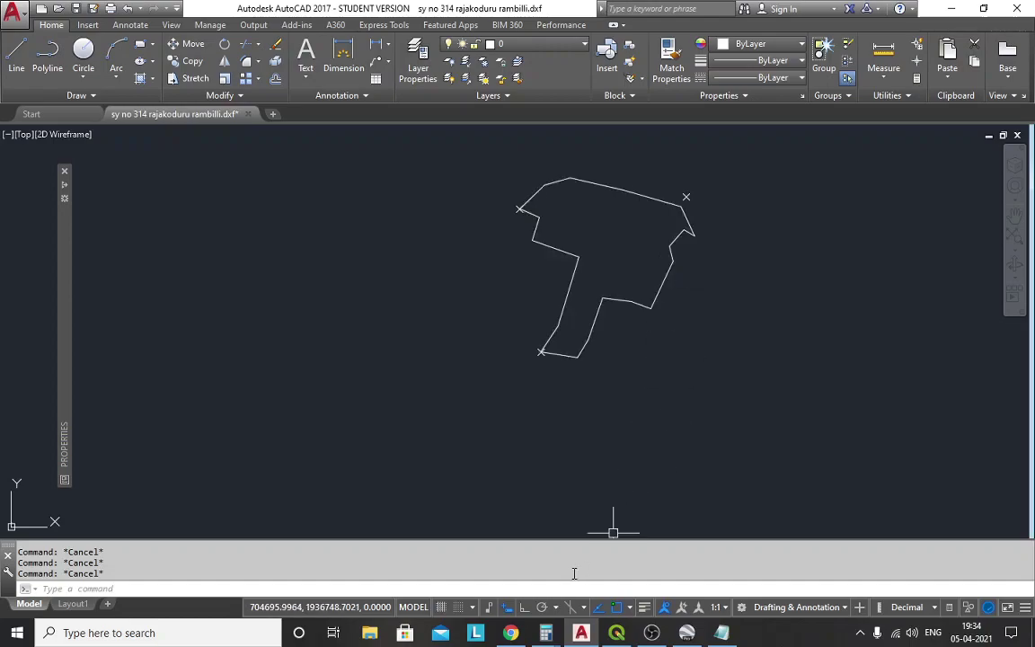
Switch to Chrome and examine the north-east corner of plot 314 on the AP Aquaculture Information System map.
{"action": "left_click", "coordinate": [508, 557]}
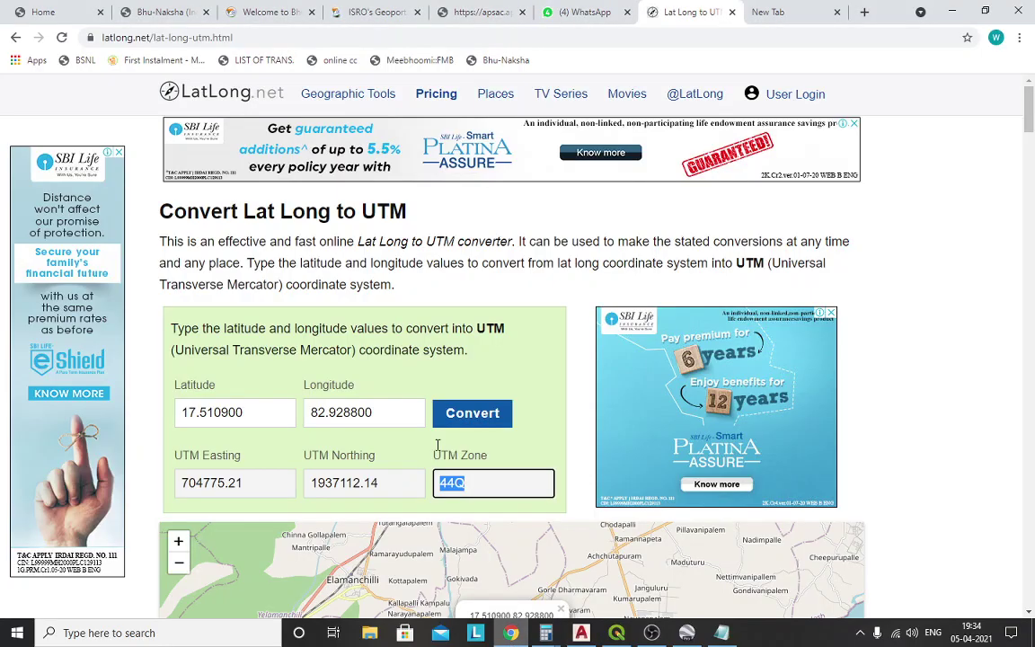
{"action": "left_click", "coordinate": [467, 11]}
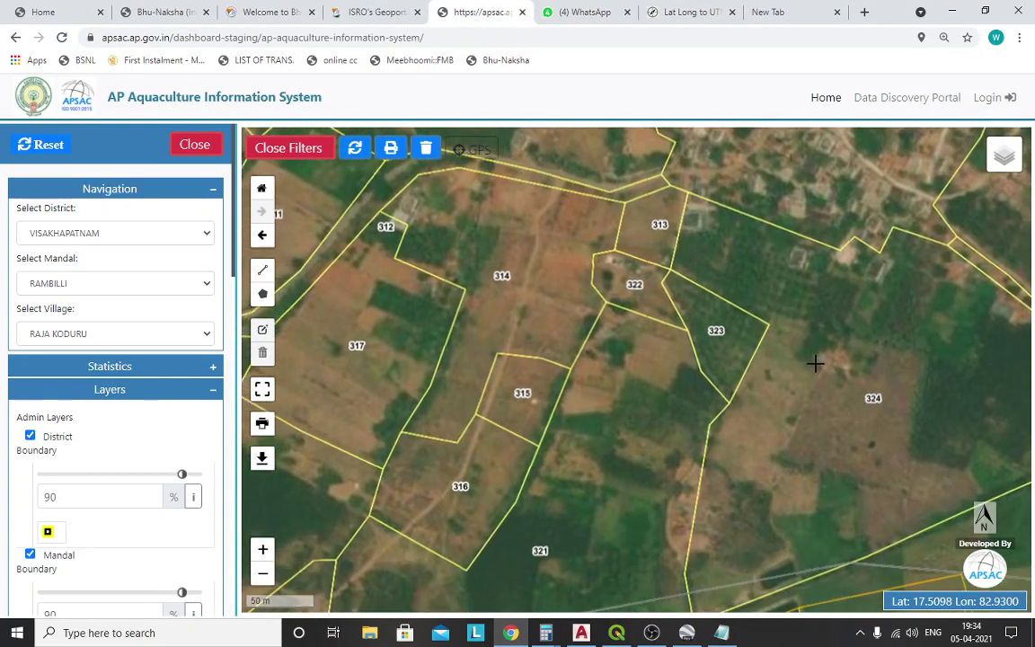
{"action": "left_click_drag", "start_coordinate": [813, 364], "coordinate": [870, 361]}
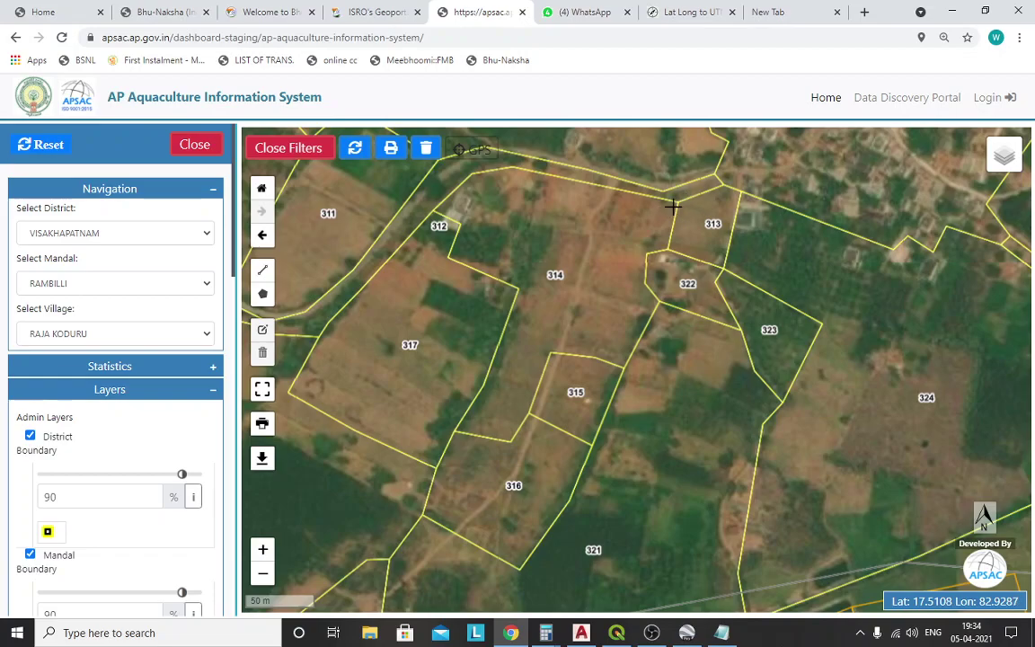
{"action": "scroll", "coordinate": [672, 206], "scroll_direction": "up", "scroll_amount": 3}
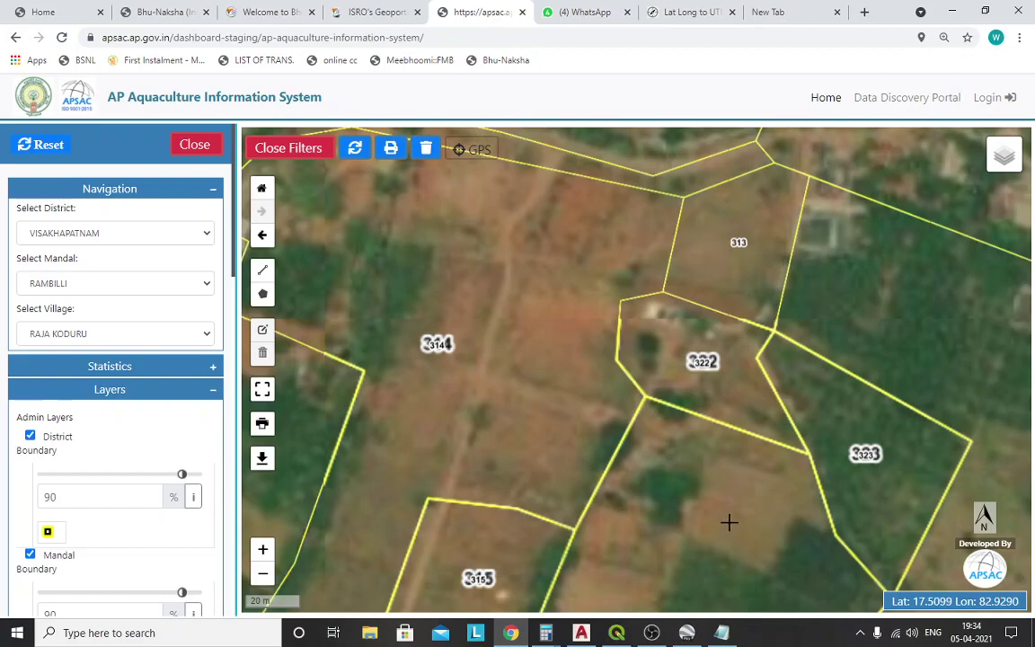
{"action": "scroll", "coordinate": [711, 148], "scroll_direction": "up", "scroll_amount": 1}
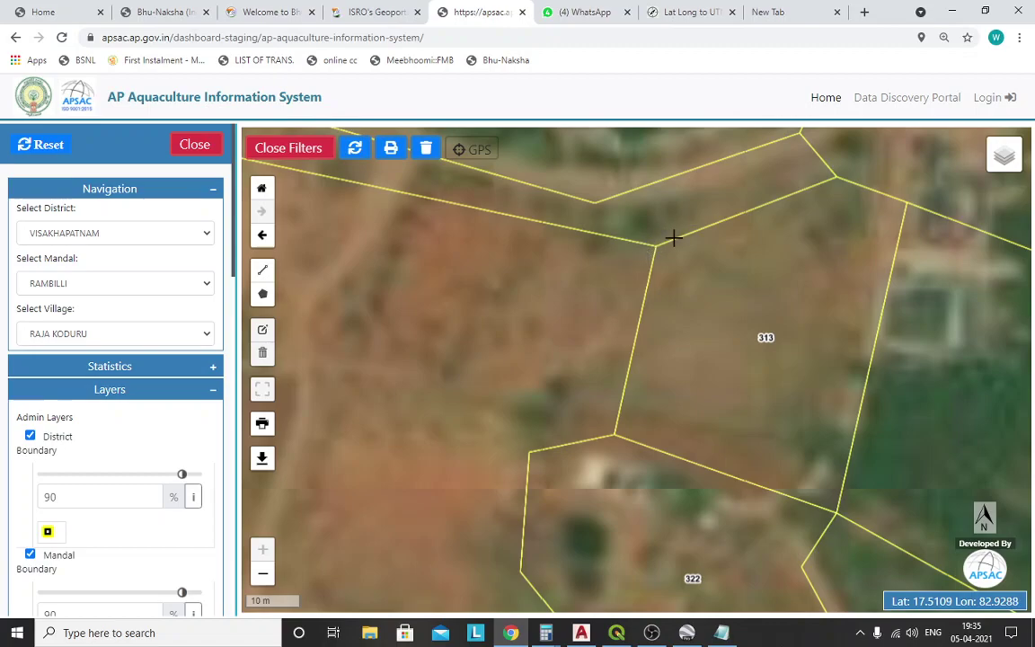
Return to AutoCAD and erase the three plotted reference points, leaving only the aligned boundary polyline.
{"action": "left_click", "coordinate": [581, 633]}
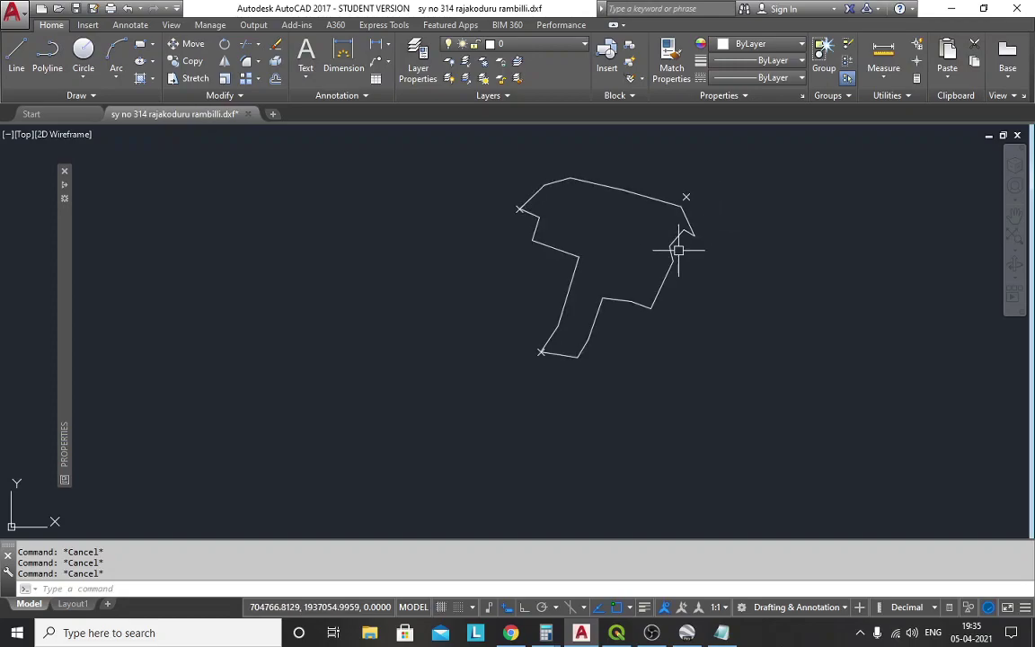
{"action": "left_click", "coordinate": [685, 197]}
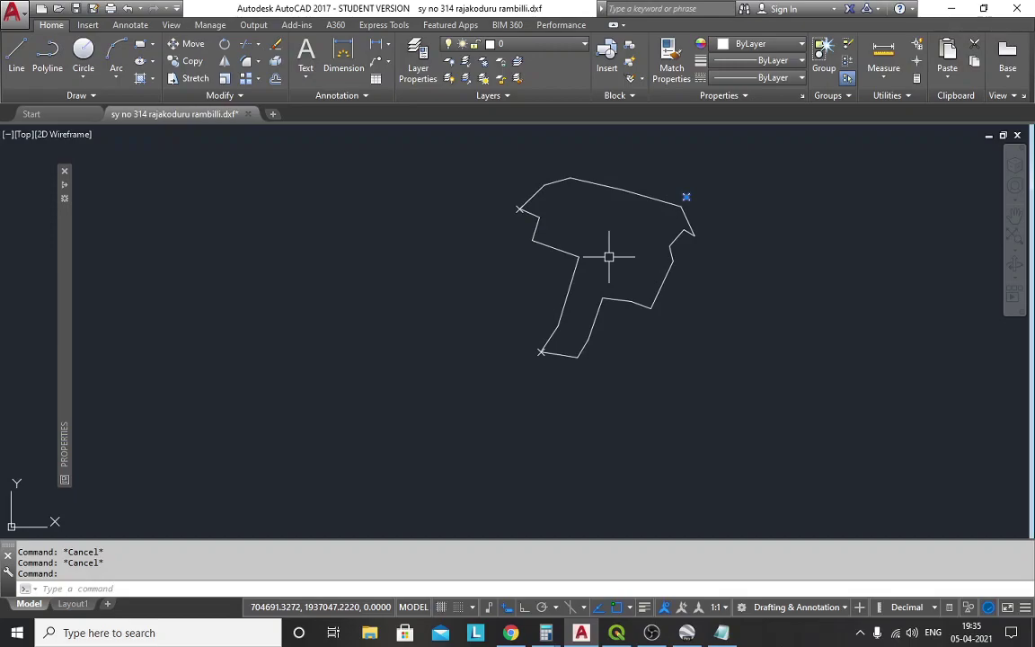
{"action": "key", "text": "Delete"}
{"action": "scroll", "coordinate": [539, 339], "scroll_direction": "up", "scroll_amount": 6}
{"action": "key", "text": "Delete"}
{"action": "scroll", "coordinate": [548, 406], "scroll_direction": "down", "scroll_amount": 6}
{"action": "scroll", "coordinate": [523, 230], "scroll_direction": "up", "scroll_amount": 7}
{"action": "left_click", "coordinate": [548, 350]}
{"action": "key", "text": "Delete"}
{"action": "scroll", "coordinate": [510, 265], "scroll_direction": "down", "scroll_amount": 8}
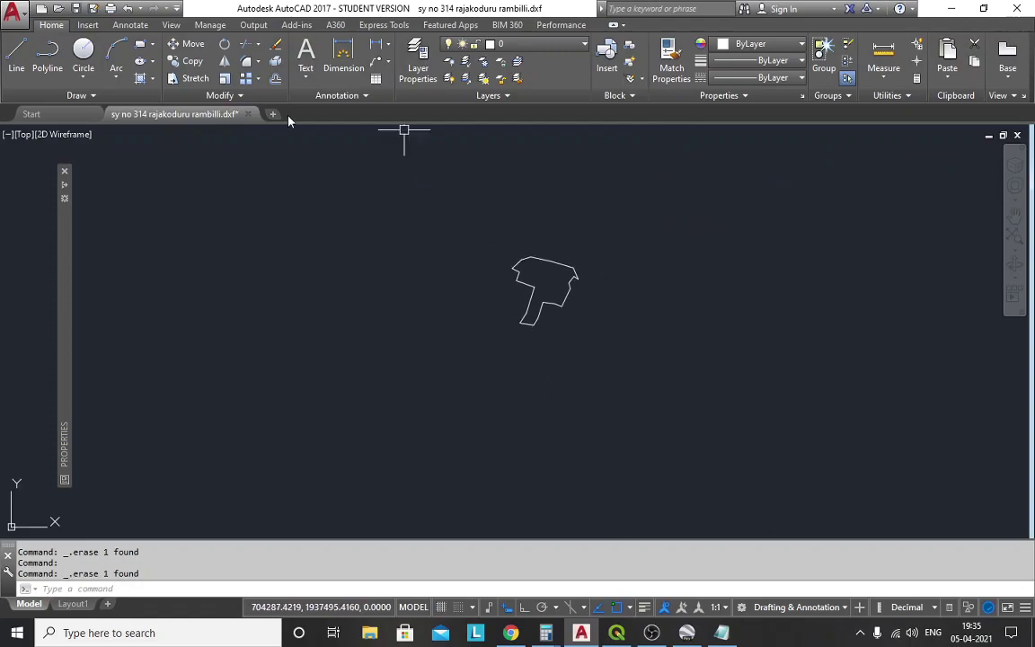
Set up saving the drawing as AutoCAD 2010/LT2010 DXF under the file name "sy no 314 rajakoduru123 rambilli.dxf".
{"action": "left_click", "coordinate": [93, 9]}
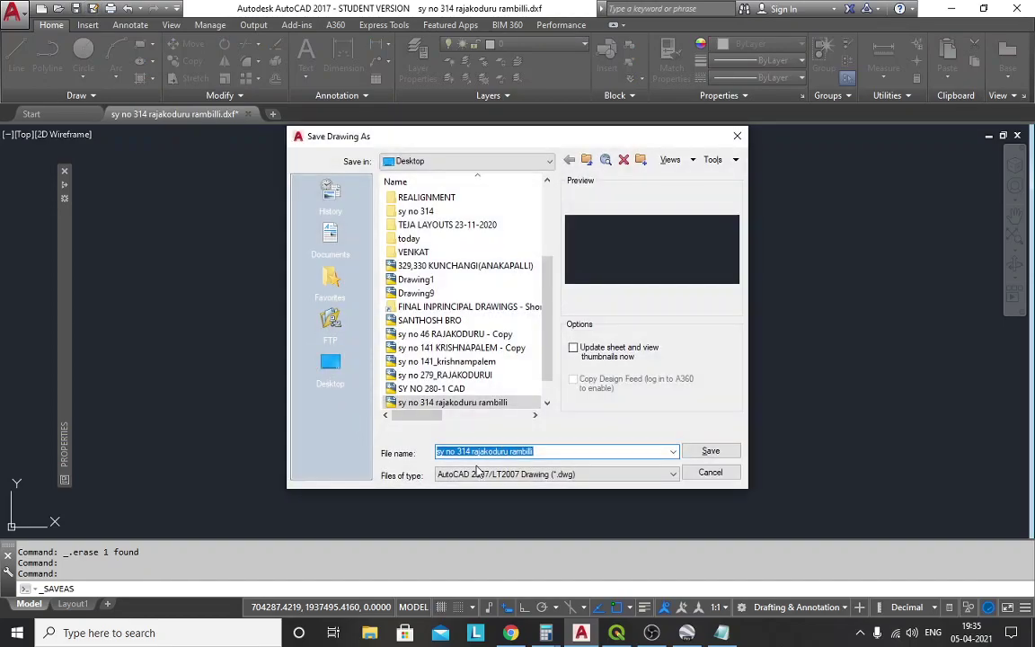
{"action": "left_click", "coordinate": [471, 474]}
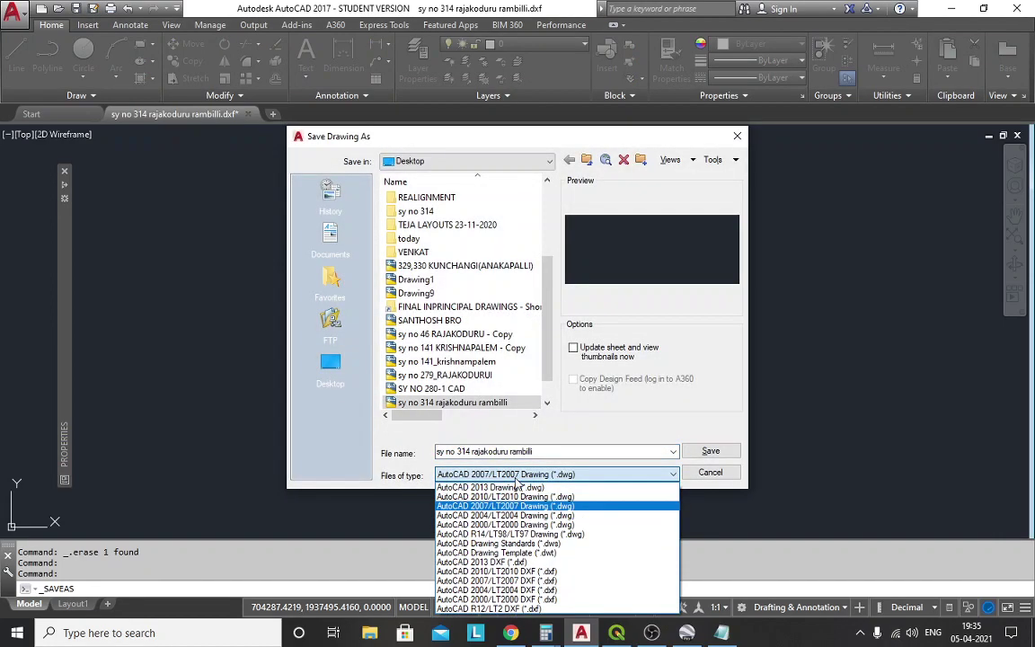
{"action": "left_click", "coordinate": [571, 571]}
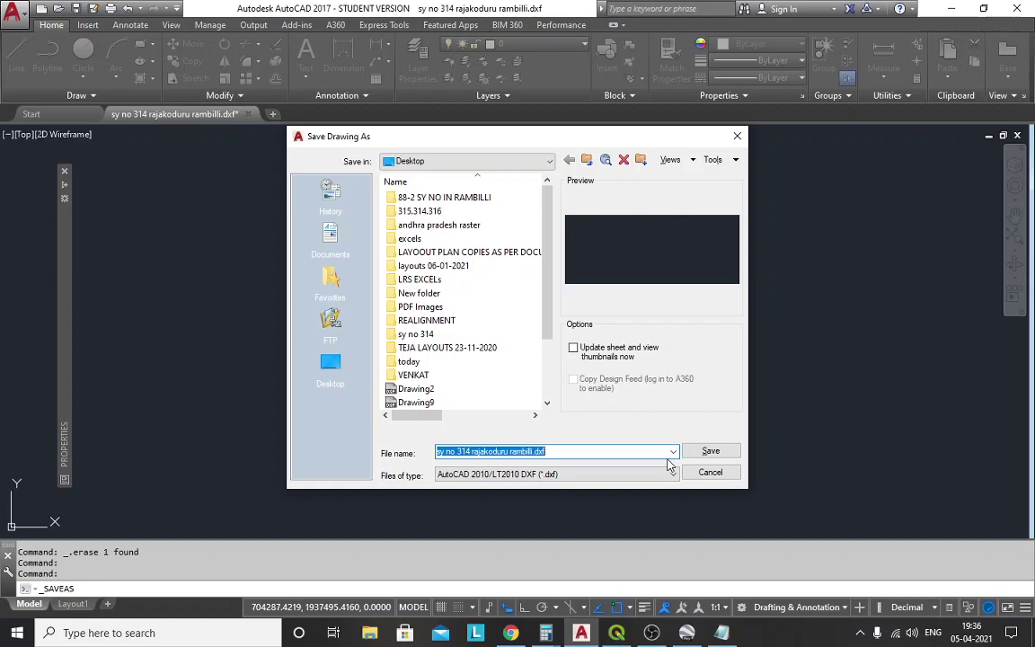
{"action": "left_click", "coordinate": [509, 453]}
{"action": "key", "text": "BackSpace"}
{"action": "type", "text": "123"}
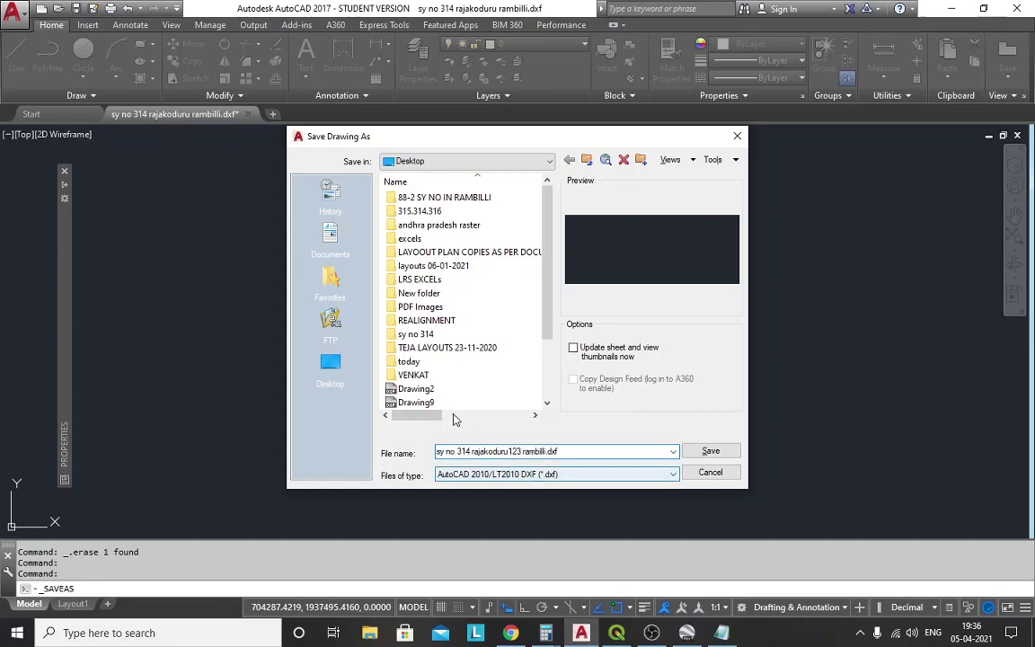
Create a folder named 05-04-2020 on the Desktop and save the DXF file in it.
{"action": "left_click", "coordinate": [331, 366]}
{"action": "scroll", "coordinate": [503, 351], "scroll_direction": "down", "scroll_amount": 5}
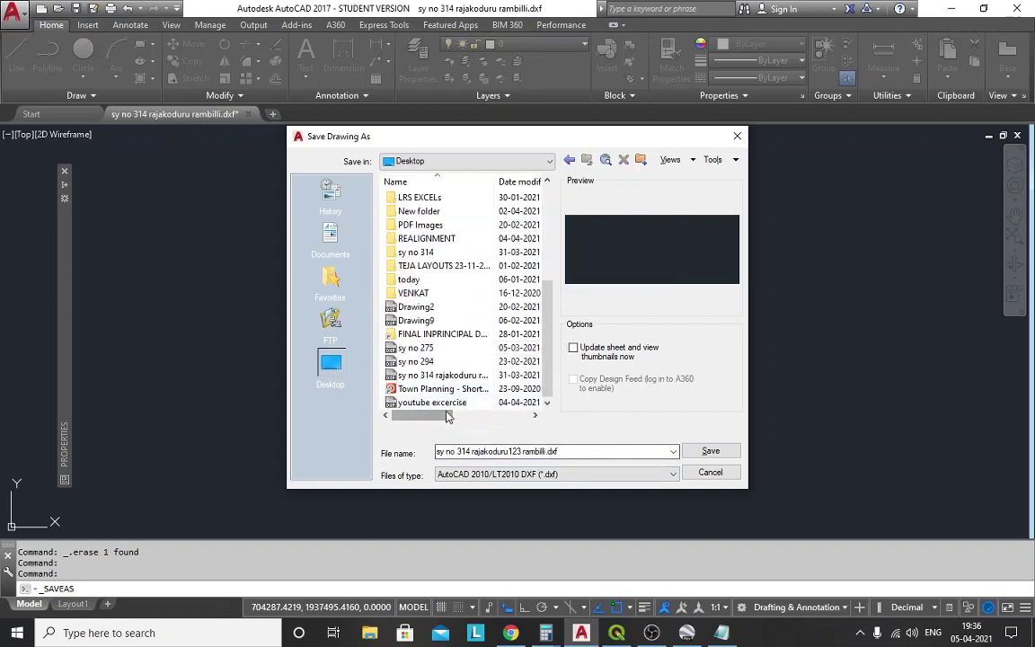
{"action": "left_click", "coordinate": [640, 159]}
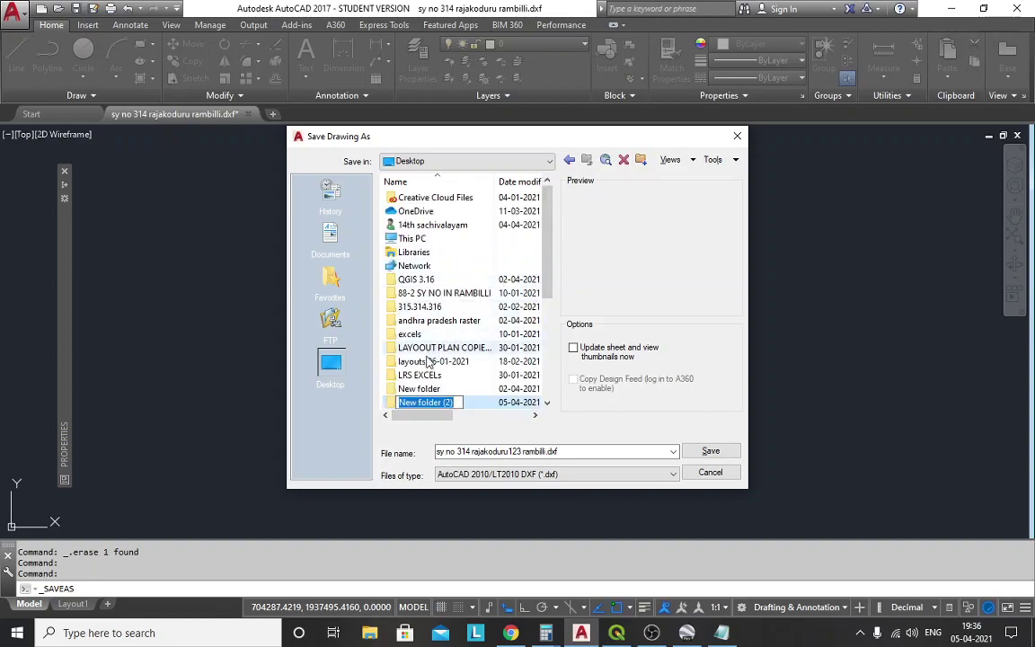
{"action": "type", "text": "05-0"}
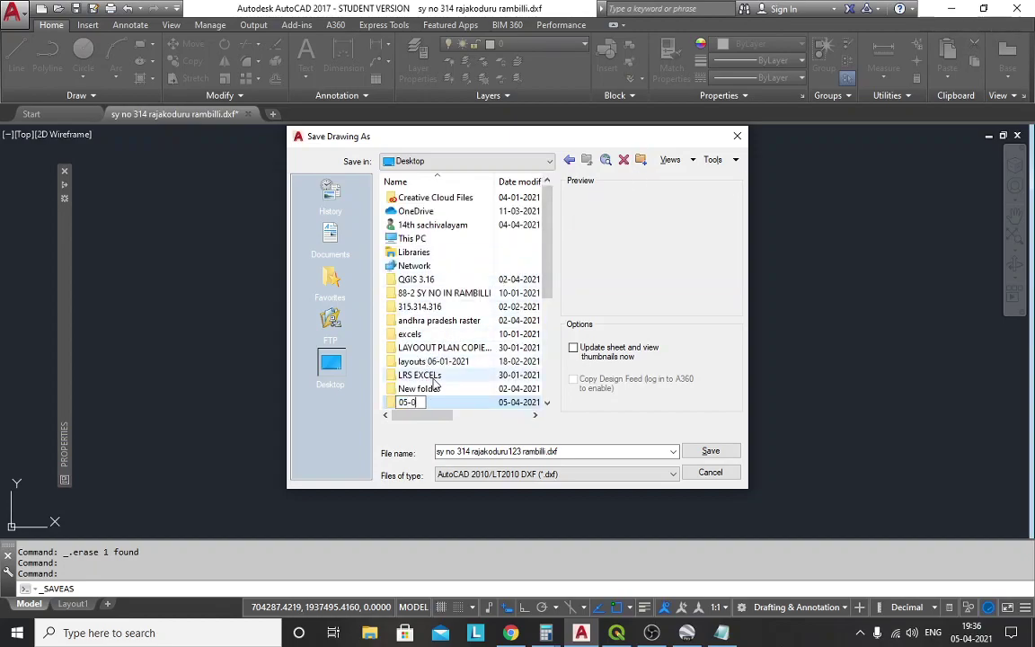
{"action": "type", "text": "4-2020"}
{"action": "key", "text": "Return"}
{"action": "key", "text": "Return"}
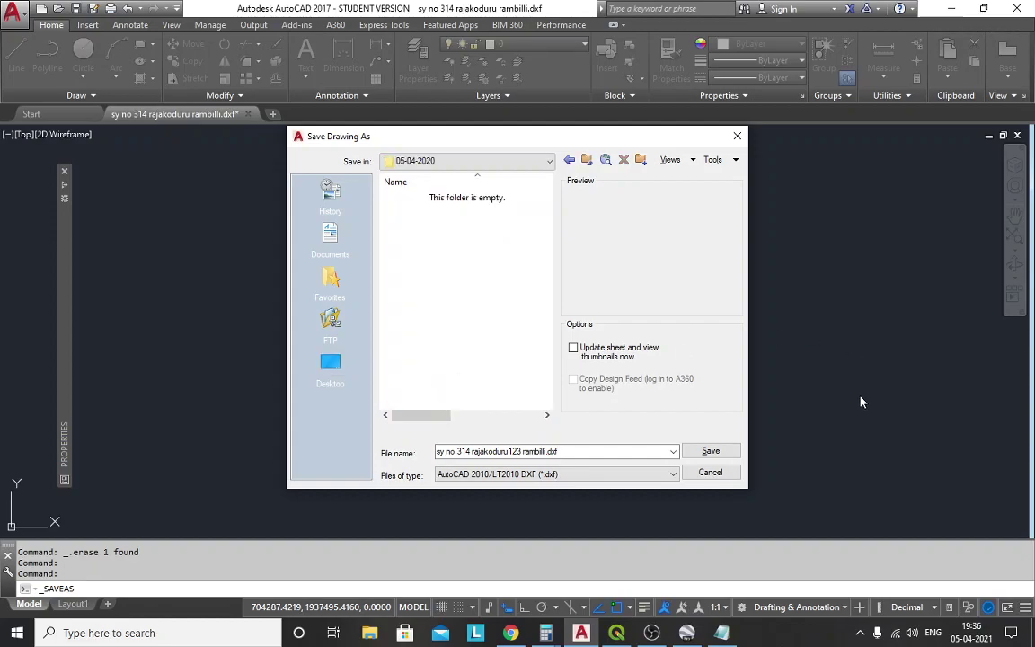
{"action": "left_click", "coordinate": [710, 450]}
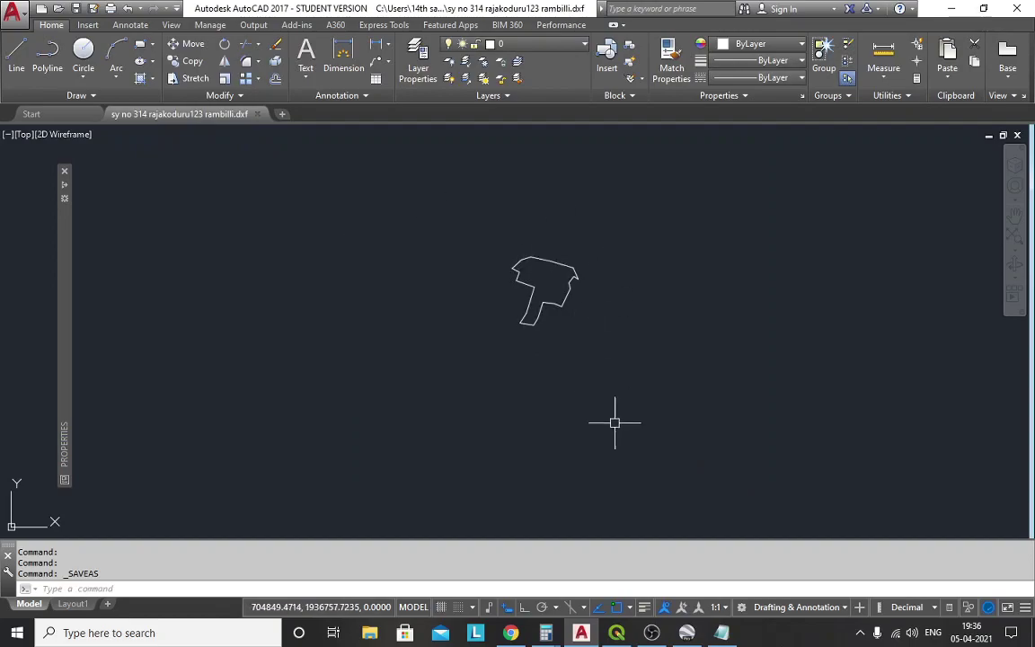
Close the drawing, saving the changes as AutoCAD 2013 Drawing "sy no 314 rajakoduru123 rambilli.dwg" in the 05-04-2020 folder.
{"action": "scroll", "coordinate": [363, 477], "scroll_direction": "down", "scroll_amount": 2}
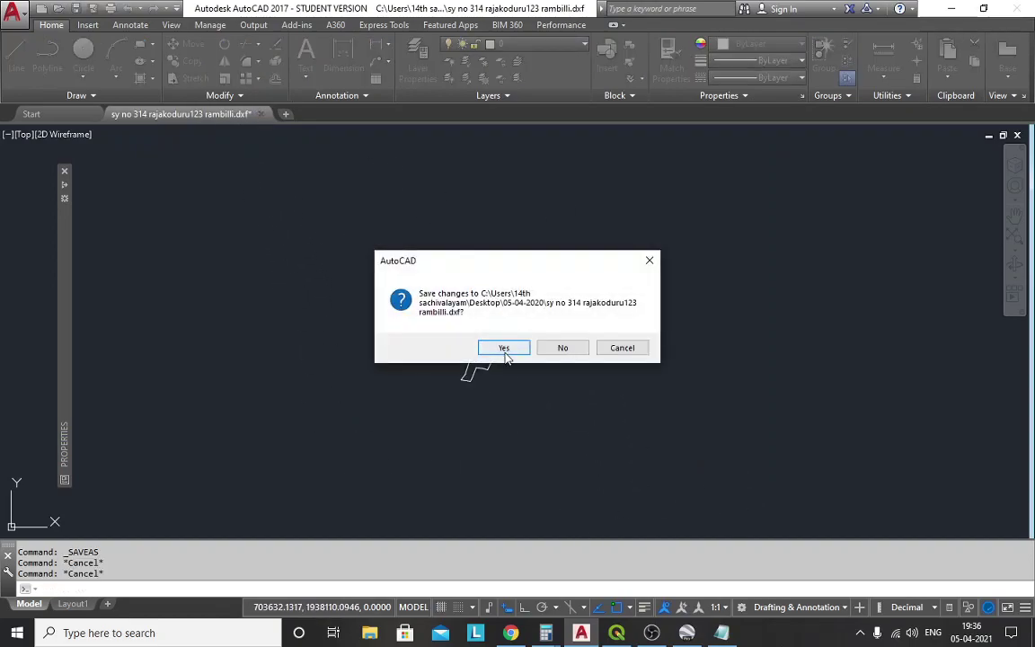
{"action": "left_click", "coordinate": [517, 352]}
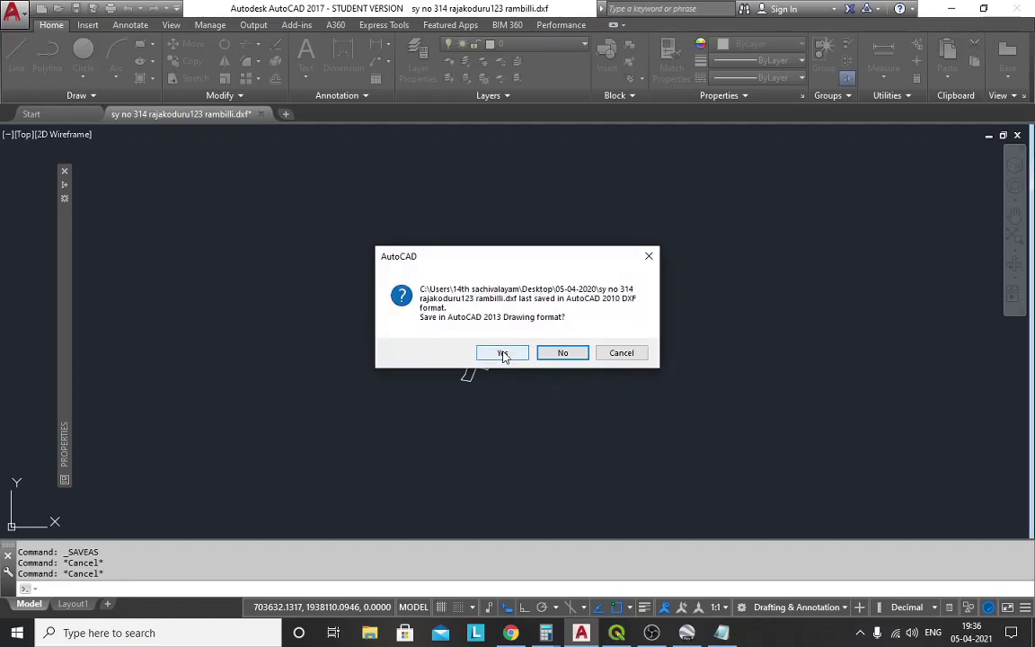
{"action": "left_click", "coordinate": [502, 353]}
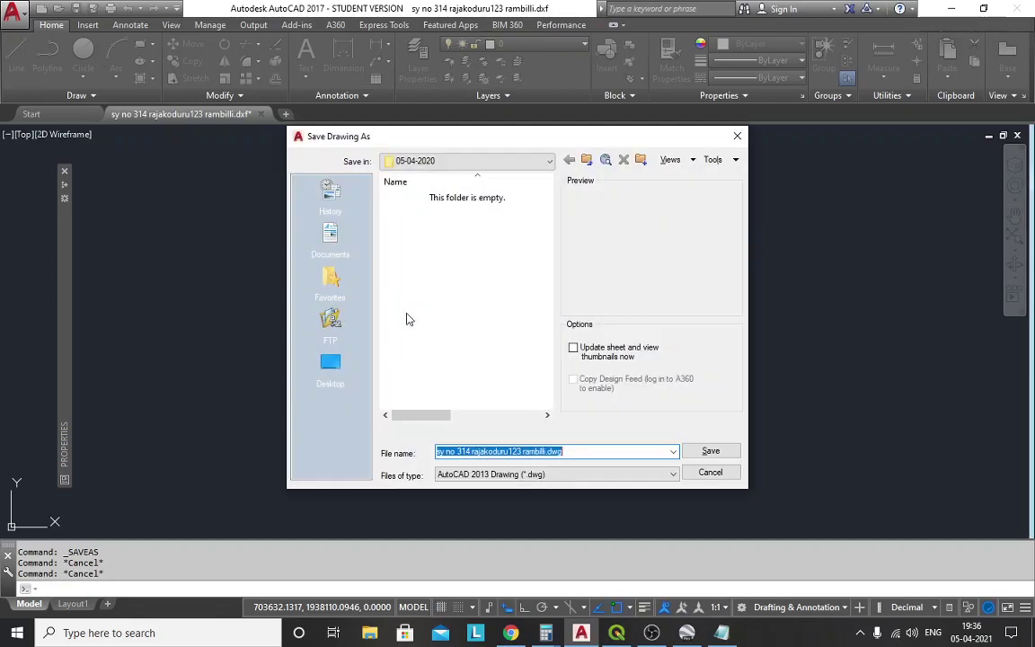
{"action": "left_click", "coordinate": [710, 450]}
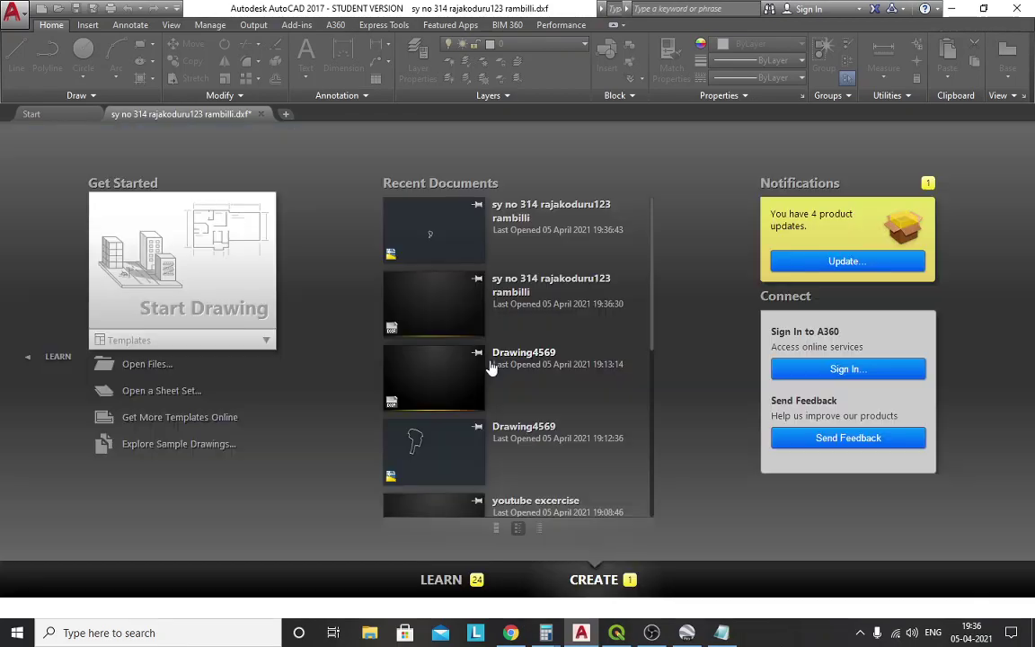
Switch to QGIS, start the screen annotation pen and circle the Add Vector Layer tool with it.
{"action": "left_click", "coordinate": [616, 633]}
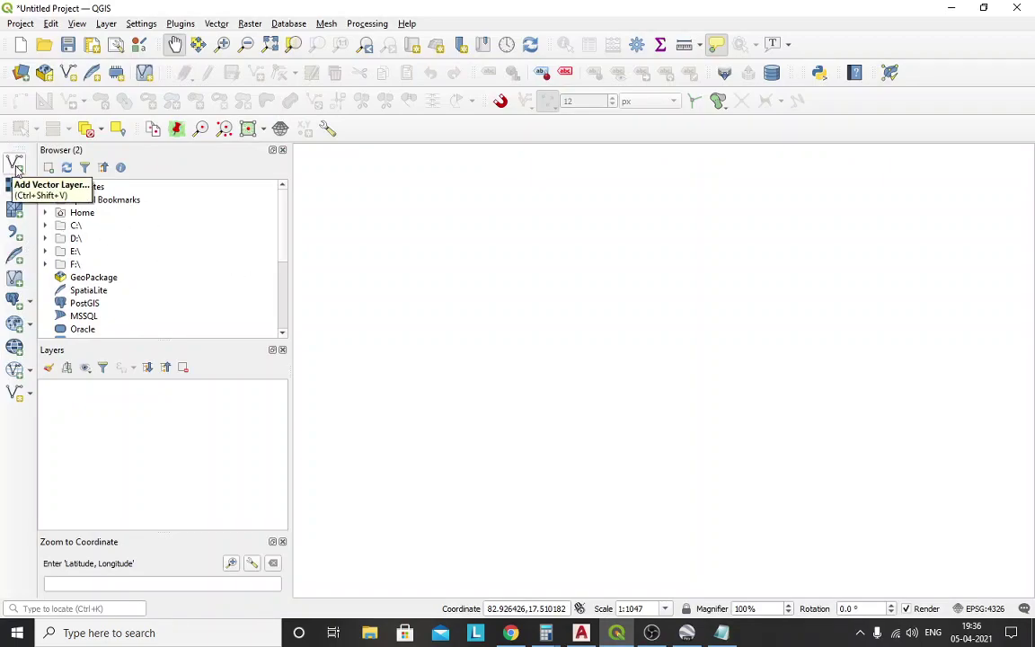
{"action": "left_click", "coordinate": [101, 631]}
{"action": "type", "text": "pen"}
{"action": "key", "text": "Return"}
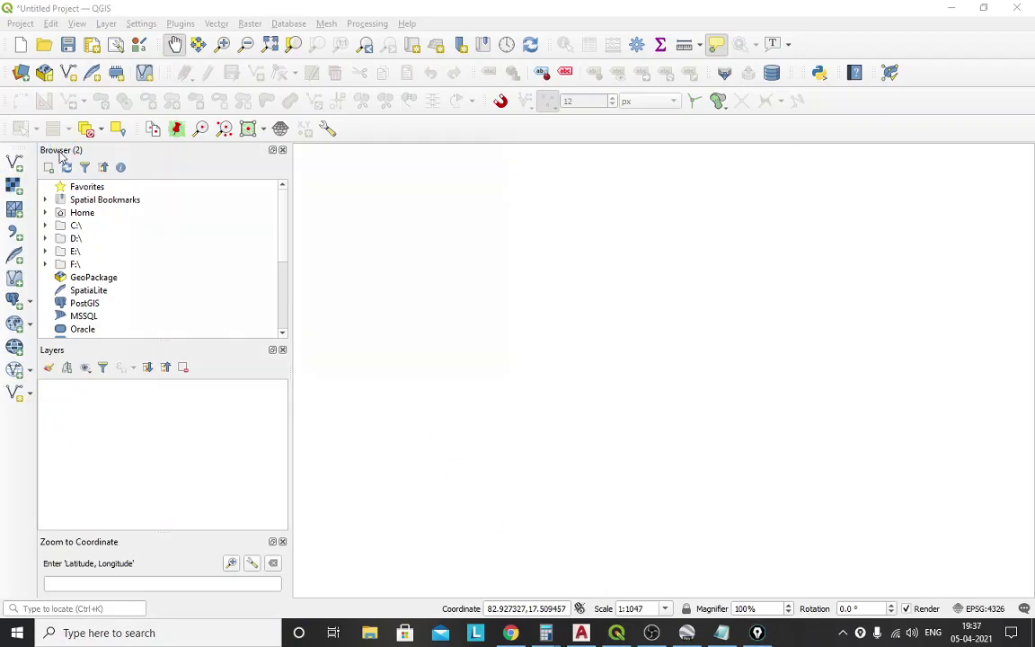
{"action": "mouse_move", "coordinate": [1022, 154]}
{"action": "left_click", "coordinate": [953, 147]}
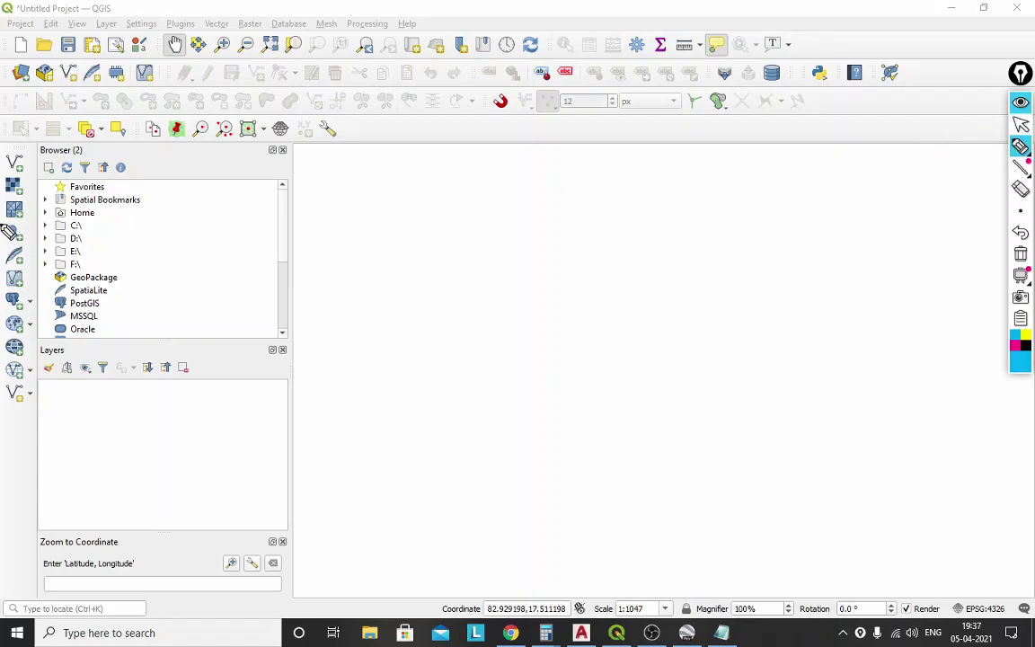
{"action": "mouse_move", "coordinate": [15, 157]}
{"action": "left_mouse_down"}
{"action": "mouse_move", "coordinate": [45, 167]}
{"action": "mouse_move", "coordinate": [19, 169]}
{"action": "mouse_move", "coordinate": [9, 143]}
{"action": "mouse_move", "coordinate": [38, 157]}
{"action": "mouse_move", "coordinate": [10, 176]}
{"action": "left_mouse_up"}
{"action": "left_click", "coordinate": [1020, 147]}
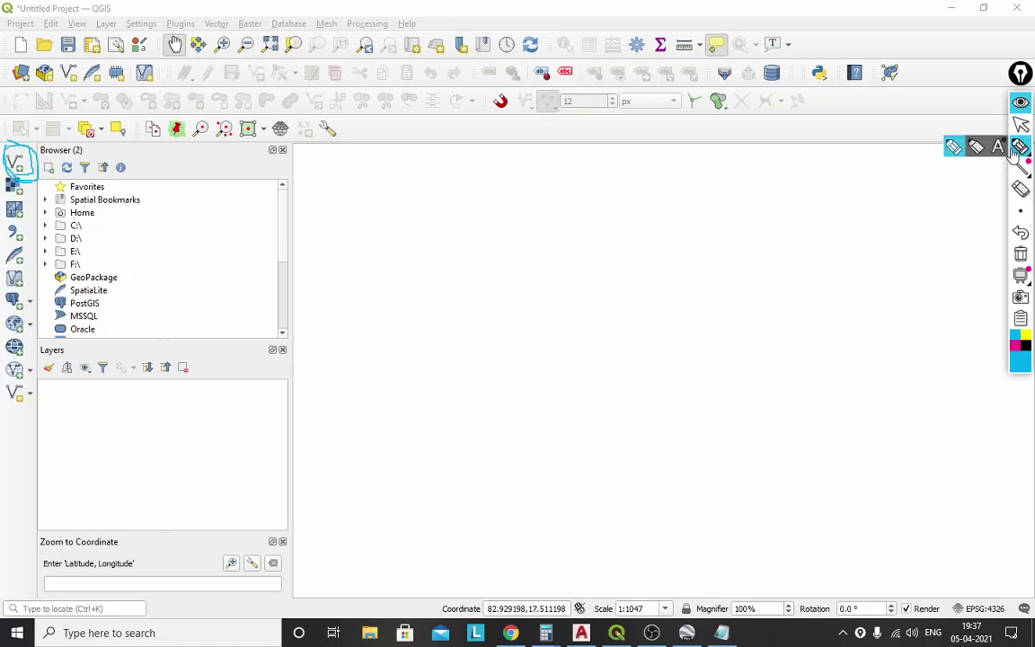
{"action": "left_click", "coordinate": [1020, 124]}
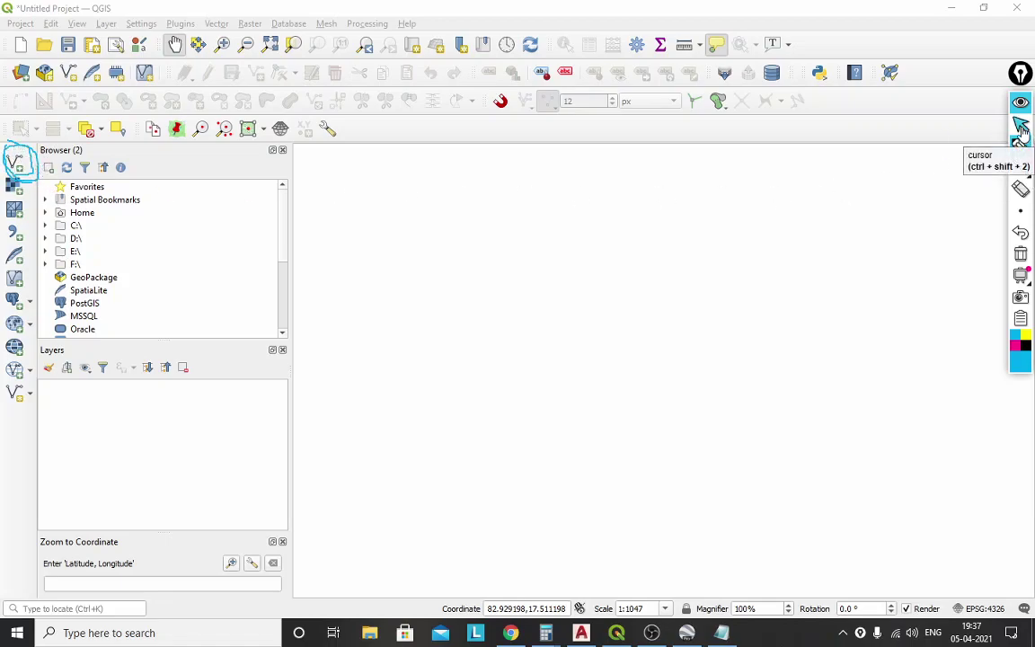
Start adding a vector layer from a file and browse the Desktop for the 05-04-2020 folder.
{"action": "left_click", "coordinate": [18, 164]}
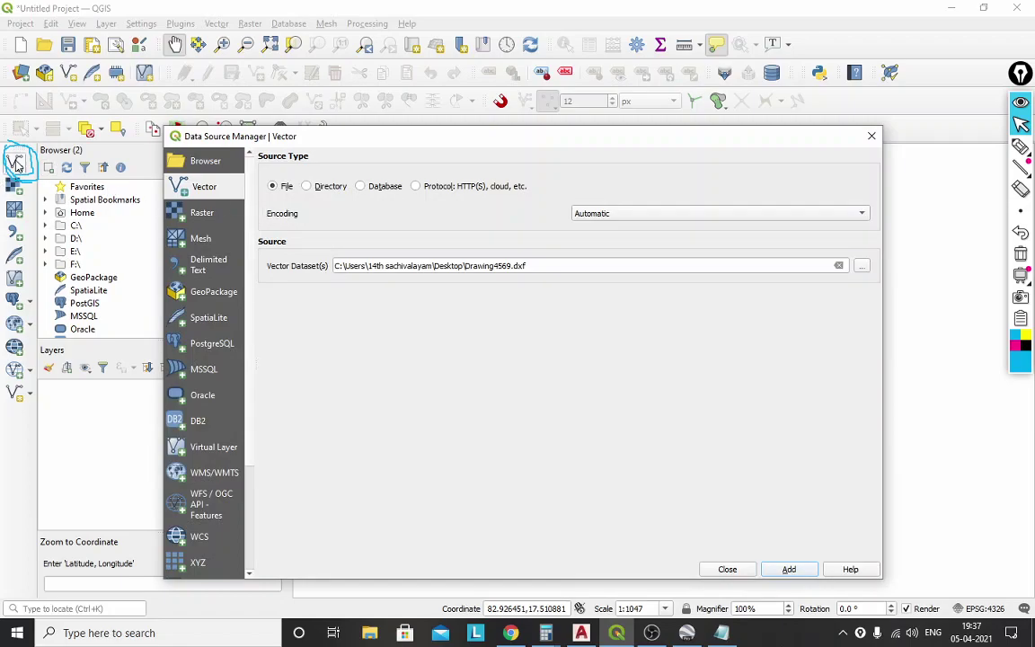
{"action": "left_click", "coordinate": [863, 269]}
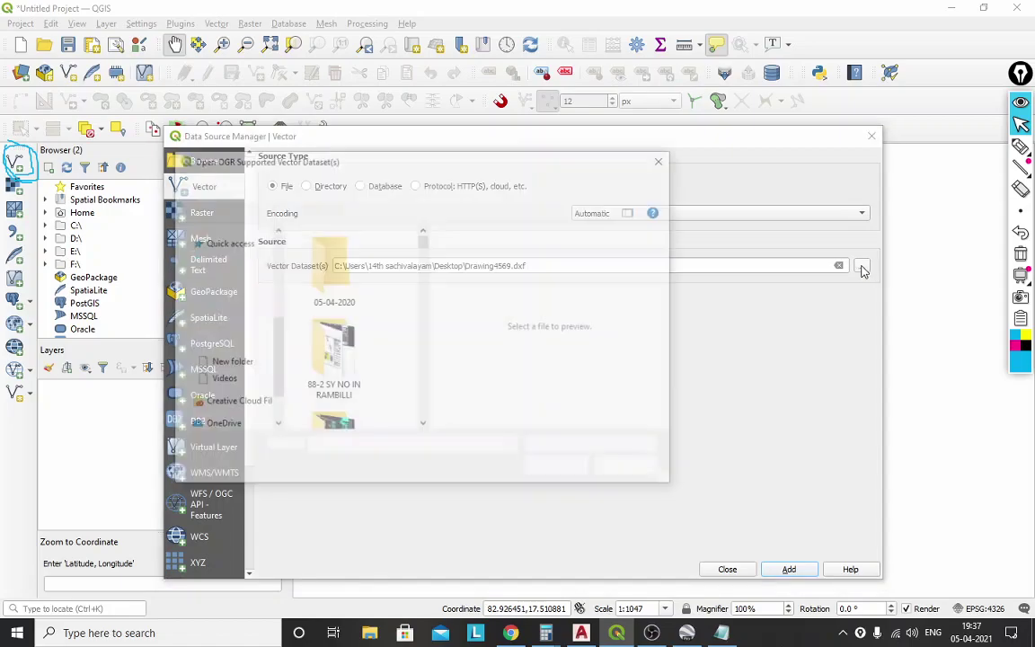
{"action": "scroll", "coordinate": [310, 339], "scroll_direction": "down", "scroll_amount": 5}
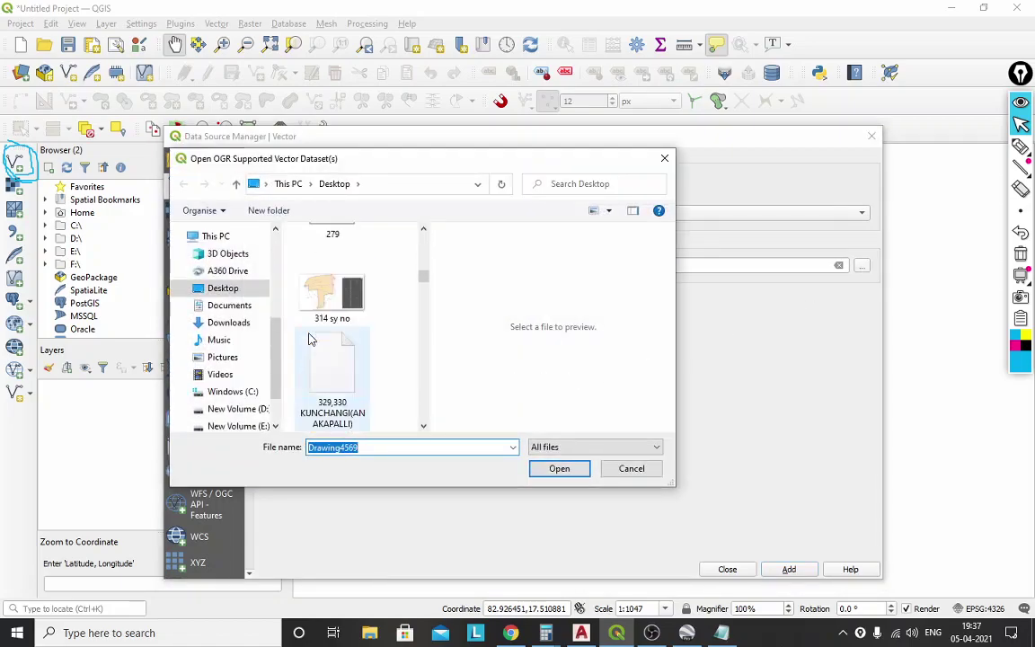
{"action": "scroll", "coordinate": [310, 339], "scroll_direction": "up", "scroll_amount": 4}
{"action": "scroll", "coordinate": [309, 339], "scroll_direction": "down", "scroll_amount": 2}
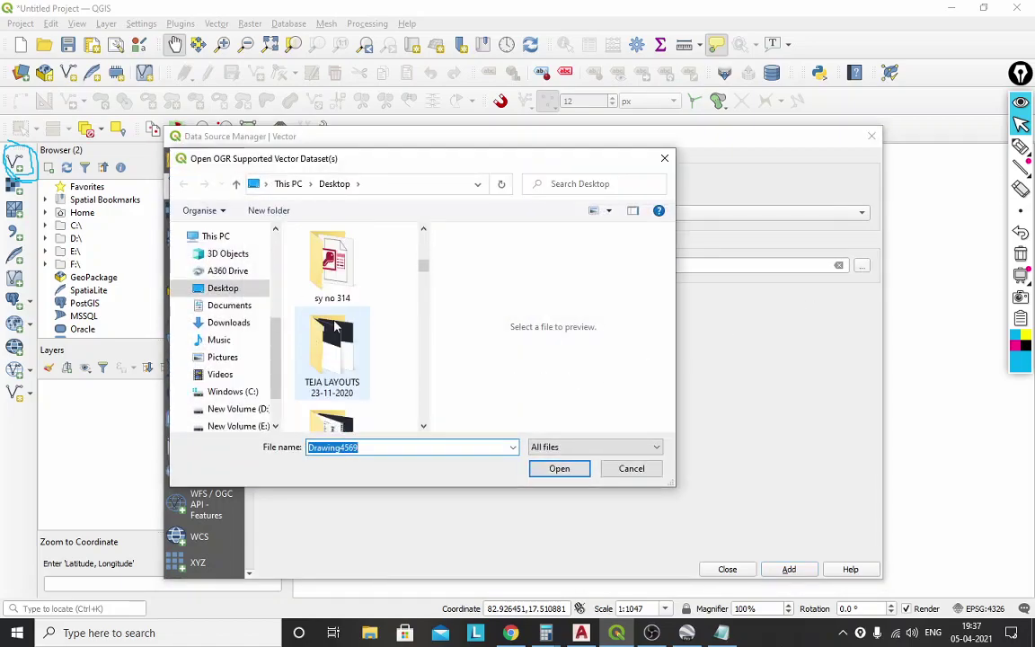
{"action": "scroll", "coordinate": [423, 269], "scroll_direction": "down", "scroll_amount": 3}
{"action": "scroll", "coordinate": [406, 282], "scroll_direction": "up", "scroll_amount": 3}
{"action": "scroll", "coordinate": [404, 282], "scroll_direction": "up", "scroll_amount": 1}
{"action": "scroll", "coordinate": [404, 282], "scroll_direction": "down", "scroll_amount": 2}
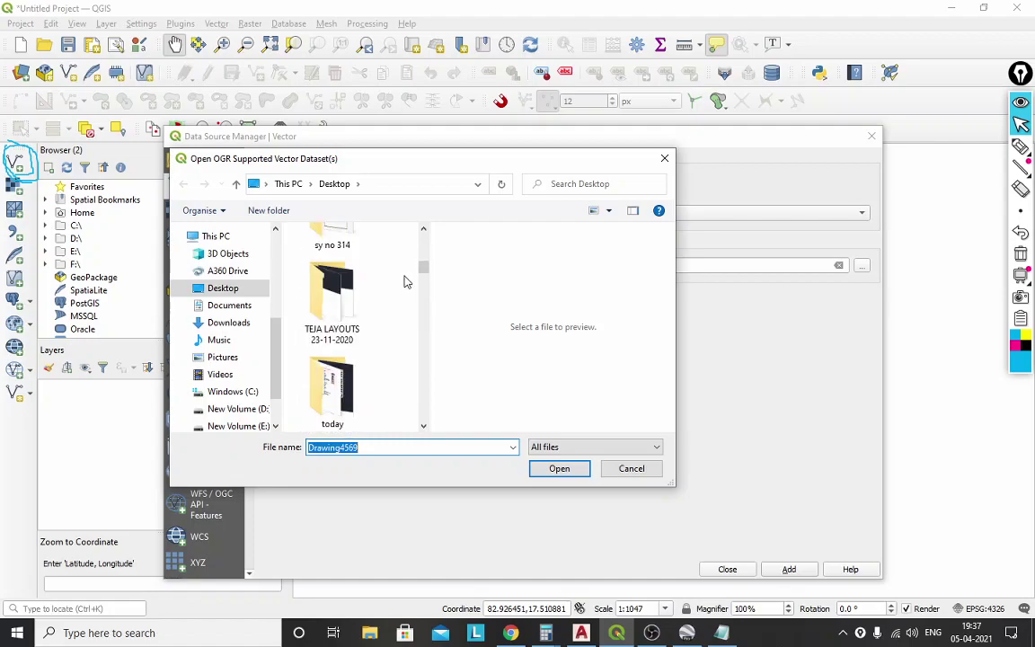
{"action": "scroll", "coordinate": [360, 309], "scroll_direction": "down", "scroll_amount": 1}
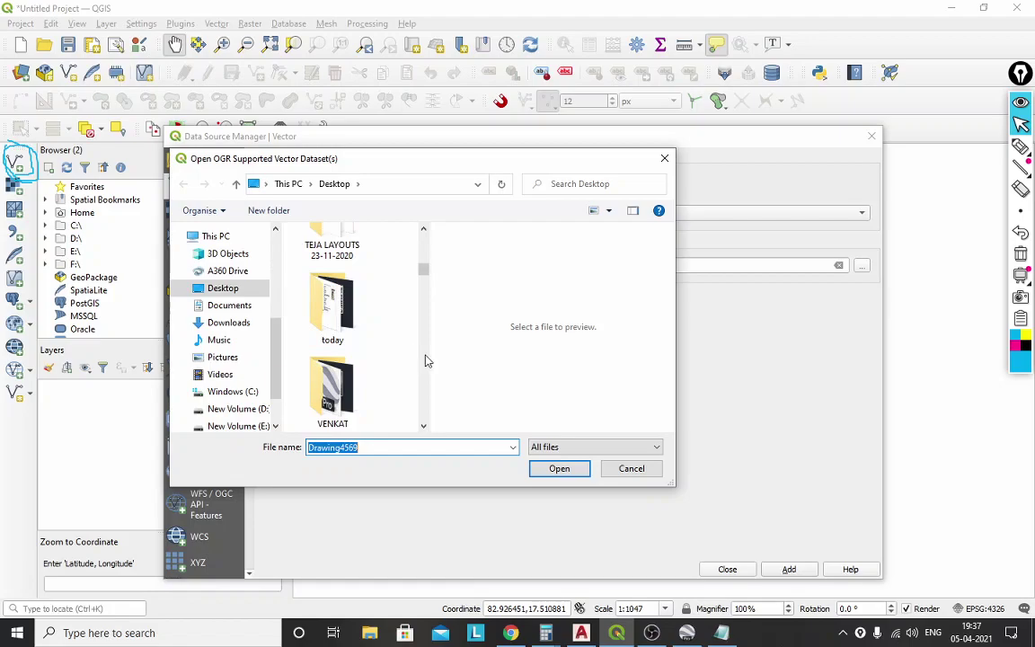
{"action": "left_click_drag", "start_coordinate": [431, 356], "coordinate": [622, 357]}
{"action": "scroll", "coordinate": [555, 341], "scroll_direction": "up", "scroll_amount": 10}
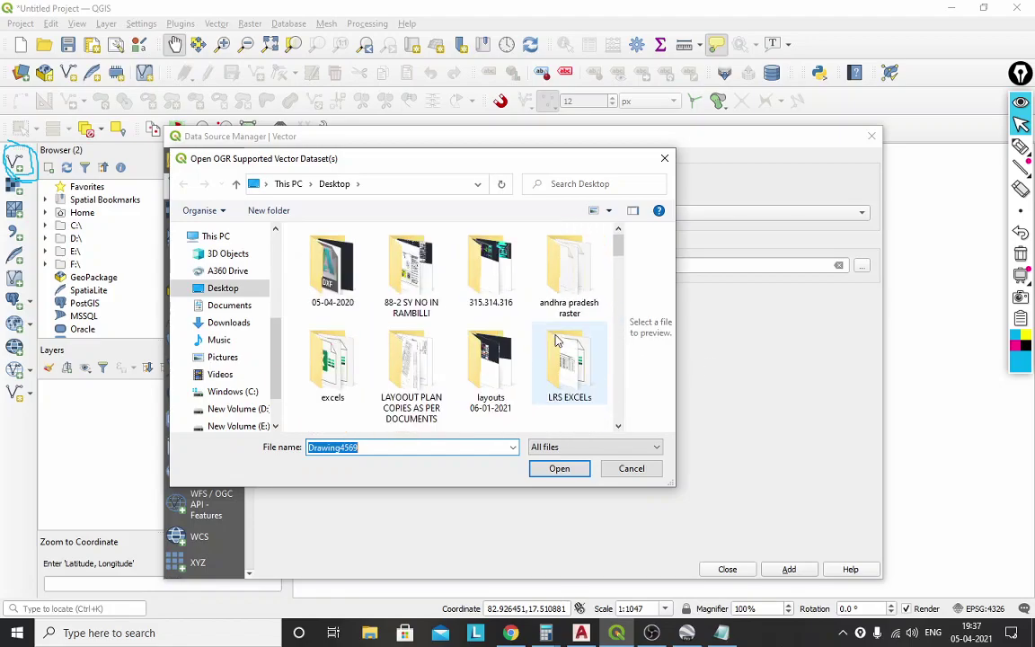
Add "sy no 314 rajakoduru123 rambilli.dxf" from the 05-04-2020 folder as a vector layer and close the data source dialog.
{"action": "double_click", "coordinate": [334, 268]}
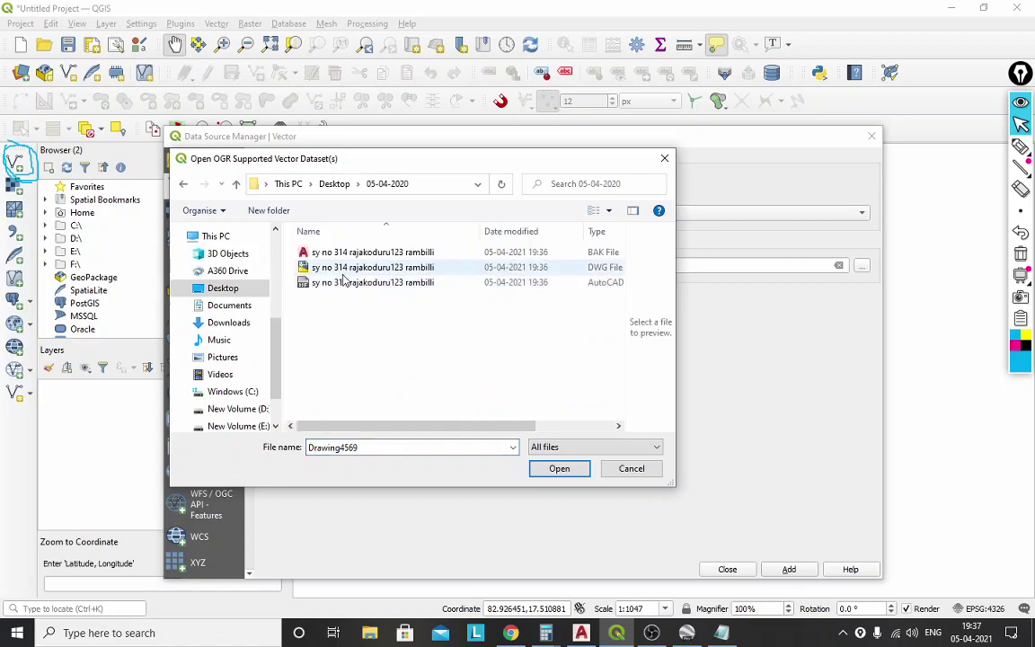
{"action": "left_click", "coordinate": [409, 286]}
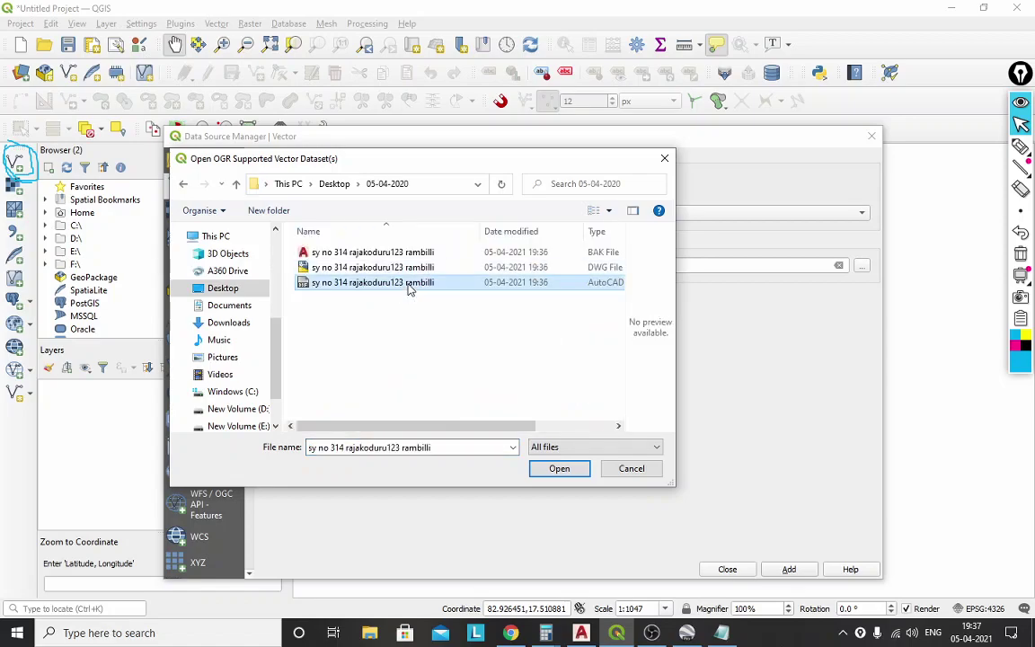
{"action": "left_click", "coordinate": [561, 469]}
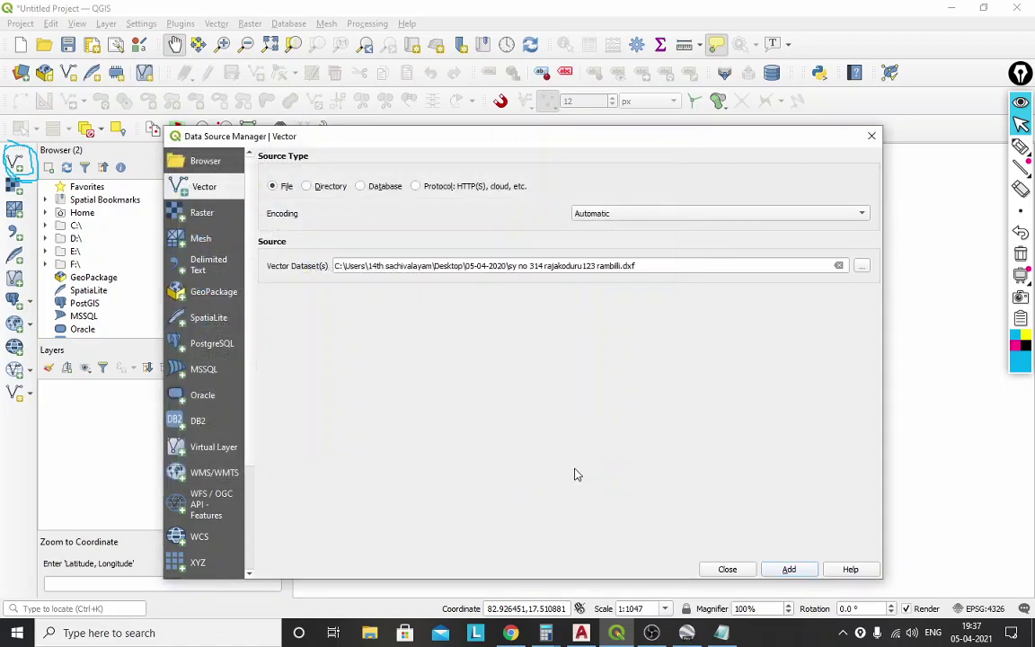
{"action": "left_click", "coordinate": [789, 568]}
{"action": "left_click", "coordinate": [728, 569]}
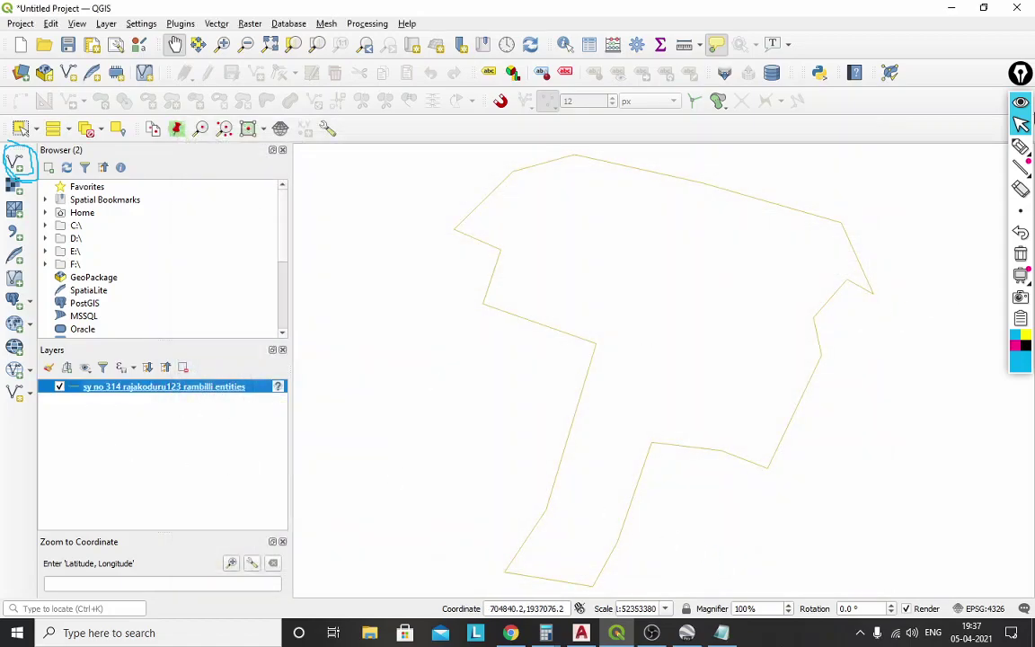
Circle the question-mark indicator beside the imported layer with the annotation pen, and retrace it with a thicker stroke.
{"action": "left_click", "coordinate": [1019, 150]}
{"action": "left_click", "coordinate": [954, 149]}
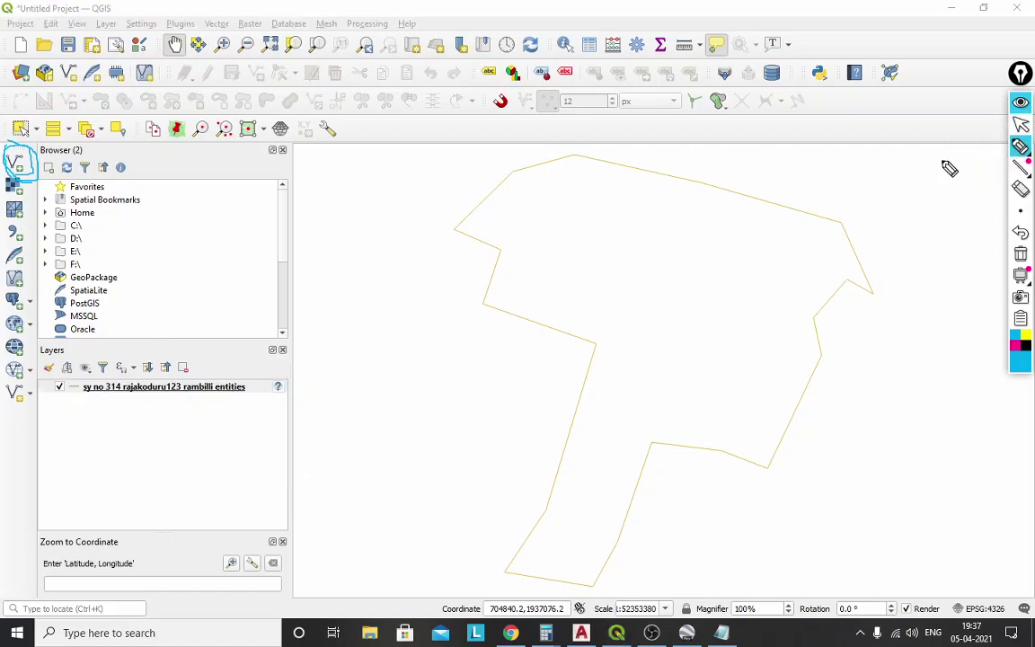
{"action": "mouse_move", "coordinate": [269, 379]}
{"action": "left_mouse_down"}
{"action": "mouse_move", "coordinate": [287, 388]}
{"action": "mouse_move", "coordinate": [267, 377]}
{"action": "left_mouse_up"}
{"action": "mouse_move", "coordinate": [1022, 211]}
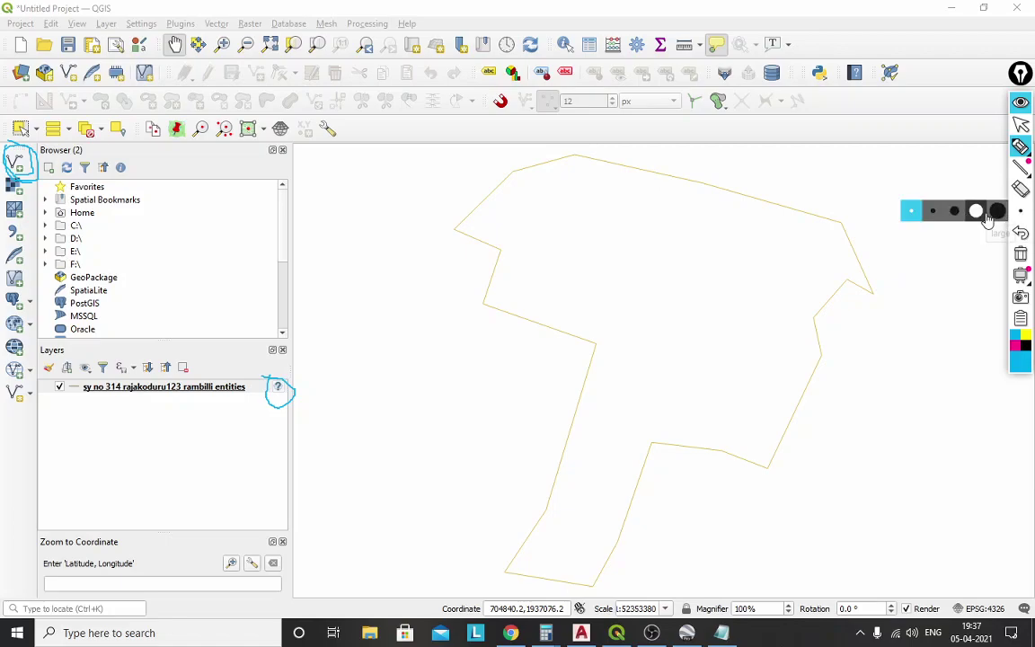
{"action": "left_click", "coordinate": [955, 212]}
{"action": "mouse_move", "coordinate": [269, 382]}
{"action": "left_mouse_down"}
{"action": "mouse_move", "coordinate": [295, 413]}
{"action": "mouse_move", "coordinate": [288, 374]}
{"action": "mouse_move", "coordinate": [275, 392]}
{"action": "mouse_move", "coordinate": [296, 412]}
{"action": "left_mouse_up"}
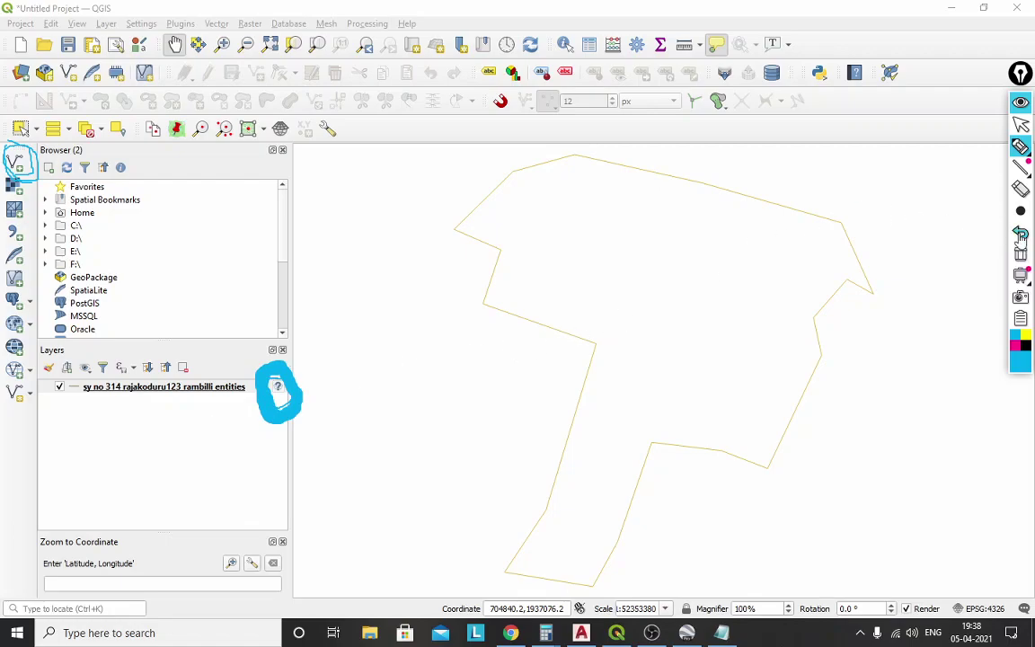
Erase both pen markings and return from the annotation eraser to the normal cursor.
{"action": "left_click", "coordinate": [1020, 188]}
{"action": "left_click", "coordinate": [289, 381]}
{"action": "left_click", "coordinate": [12, 140]}
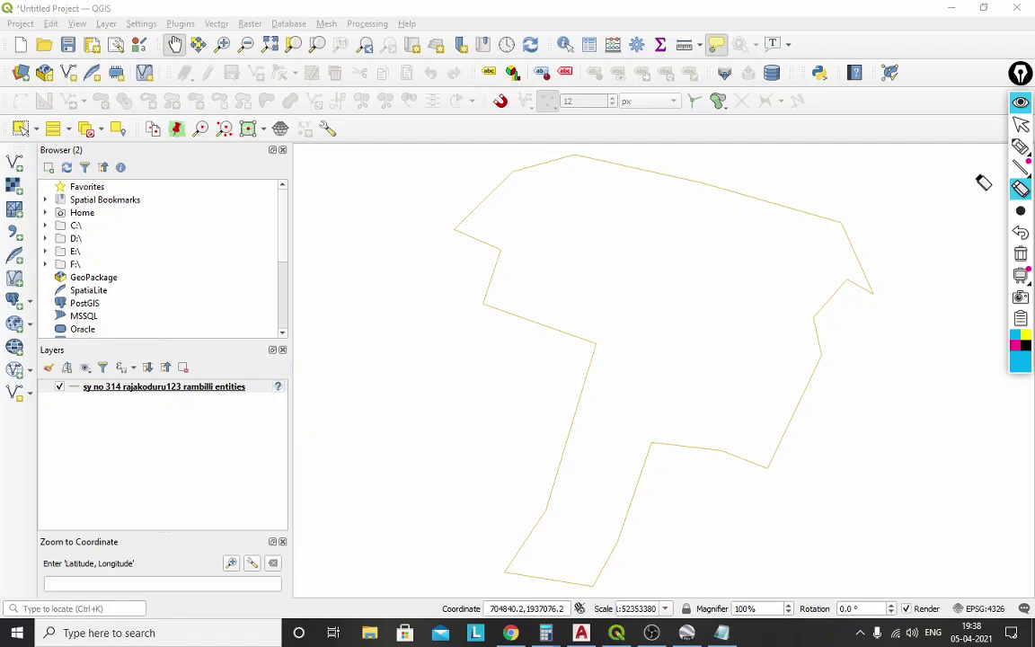
{"action": "left_click", "coordinate": [1020, 126]}
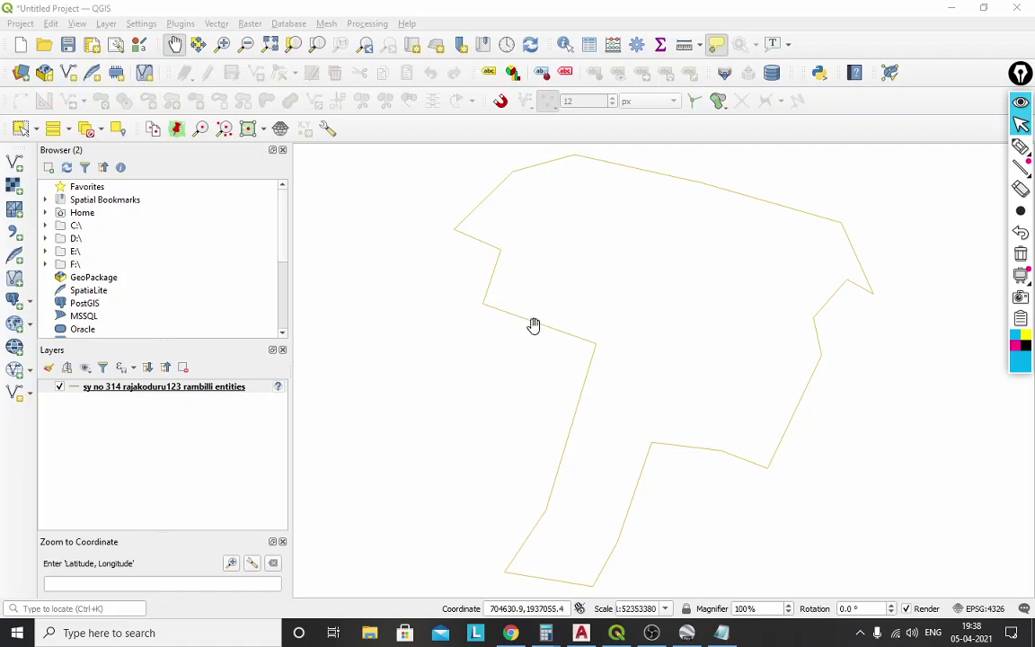
Open the imported layer's coordinate reference system selection and choose WGS 84 / UTM zone 44N (EPSG:32644).
{"action": "left_click", "coordinate": [278, 388]}
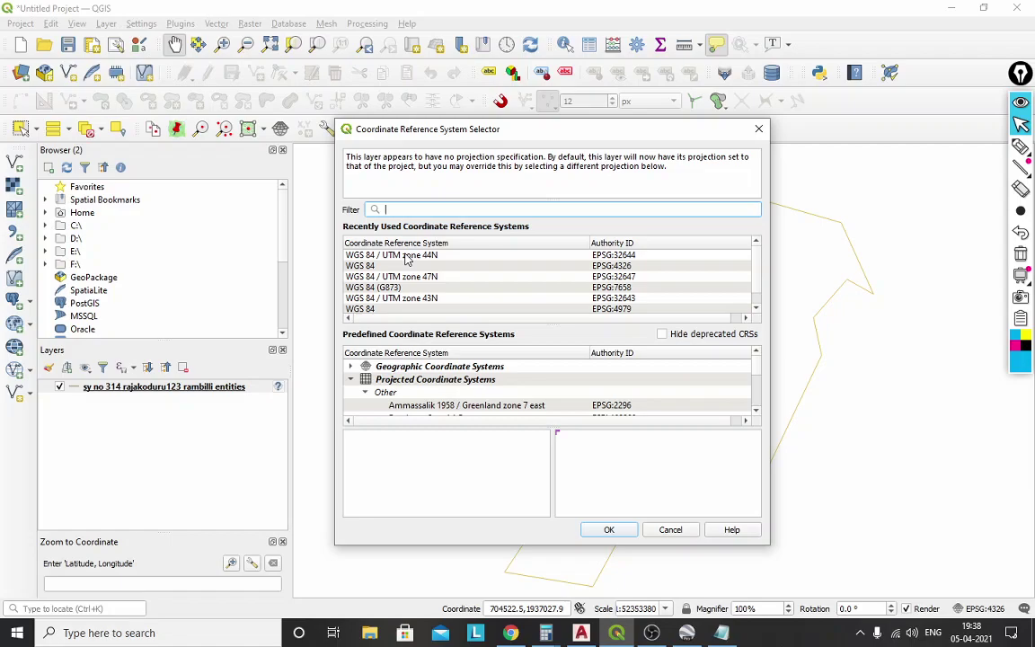
{"action": "left_click", "coordinate": [452, 256]}
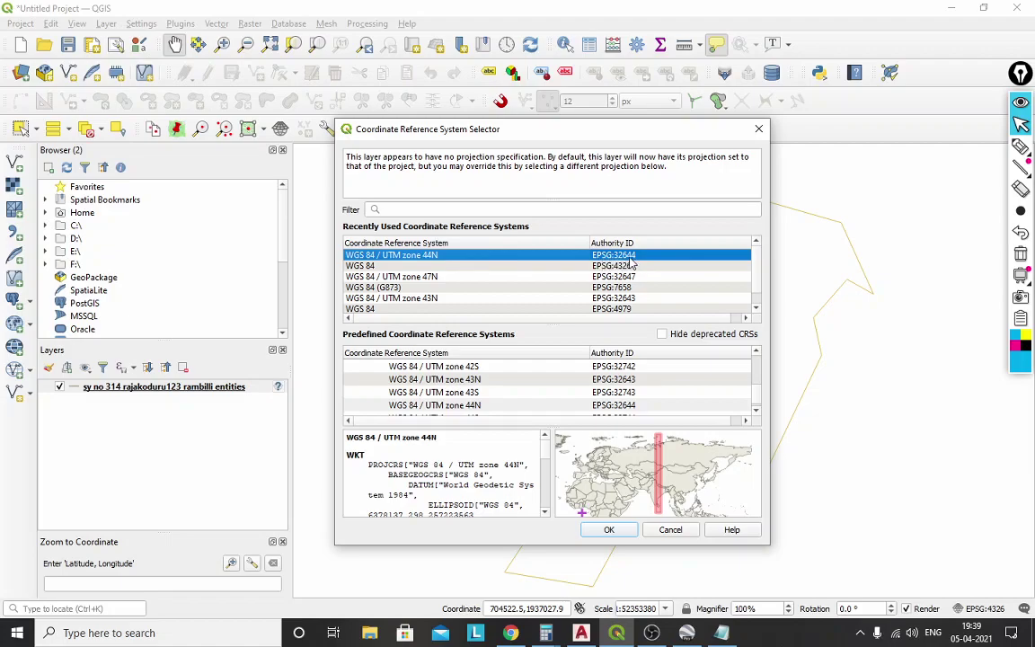
Switch to Google Earth Pro and examine the UTM zone grid along India's east coast.
{"action": "left_click", "coordinate": [687, 632]}
{"action": "scroll", "coordinate": [729, 194], "scroll_direction": "up", "scroll_amount": 3}
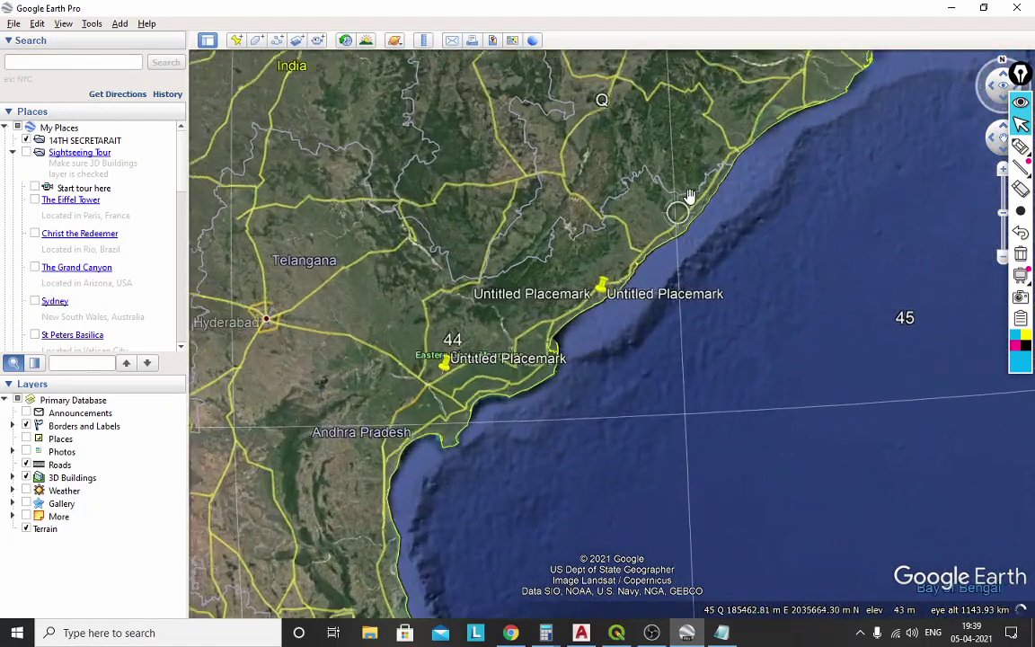
{"action": "scroll", "coordinate": [695, 183], "scroll_direction": "up", "scroll_amount": 5}
{"action": "scroll", "coordinate": [593, 351], "scroll_direction": "down", "scroll_amount": 5}
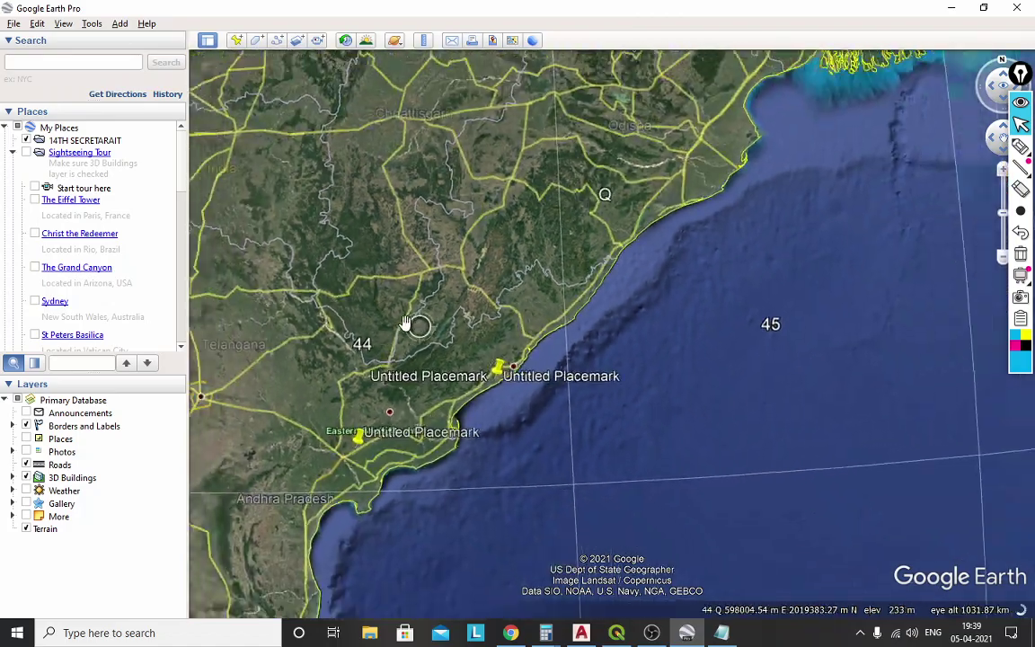
{"action": "scroll", "coordinate": [575, 238], "scroll_direction": "up", "scroll_amount": 3}
{"action": "scroll", "coordinate": [454, 397], "scroll_direction": "down", "scroll_amount": 2}
{"action": "scroll", "coordinate": [440, 413], "scroll_direction": "down", "scroll_amount": 2}
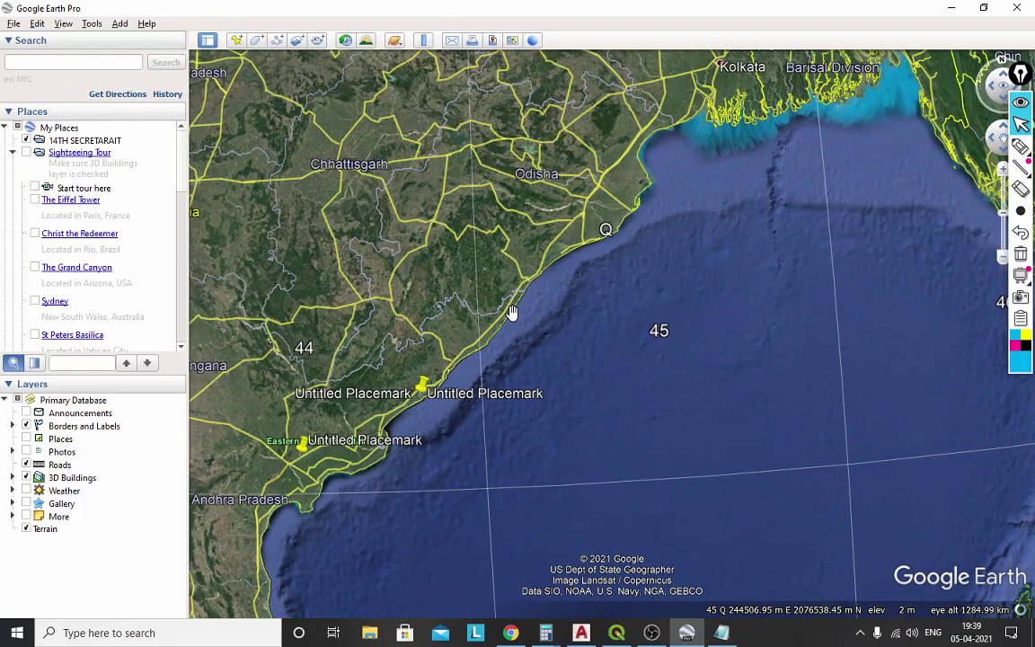
Check the UTM zone of a coastal spot near the zone 44/45 line with a temporary placemark, compare surrounding zones, and discard it.
{"action": "left_click", "coordinate": [235, 39]}
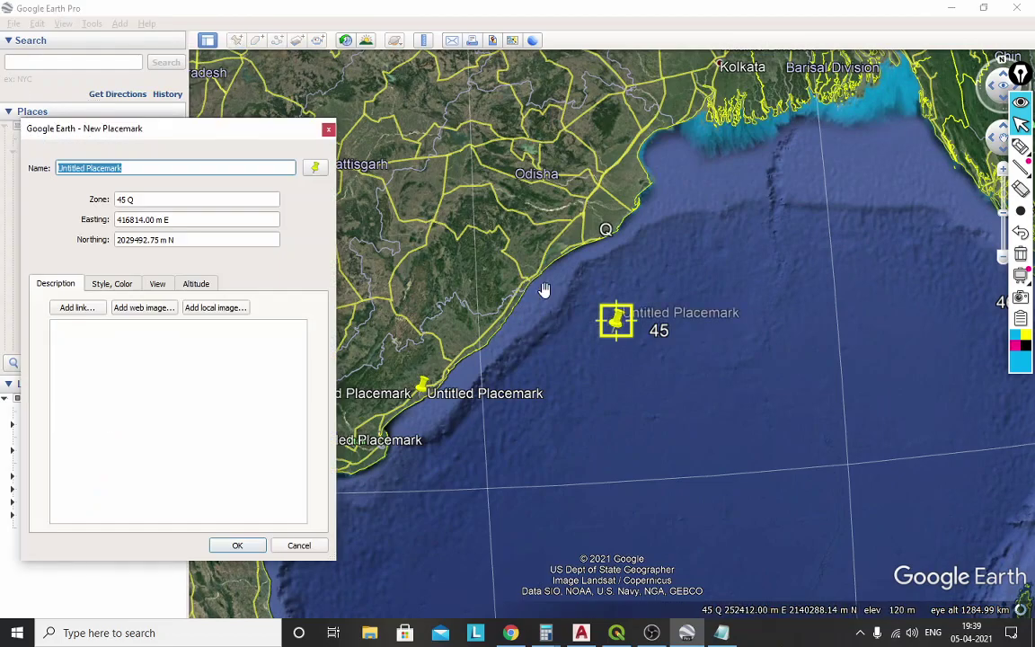
{"action": "left_click_drag", "start_coordinate": [587, 326], "coordinate": [507, 321]}
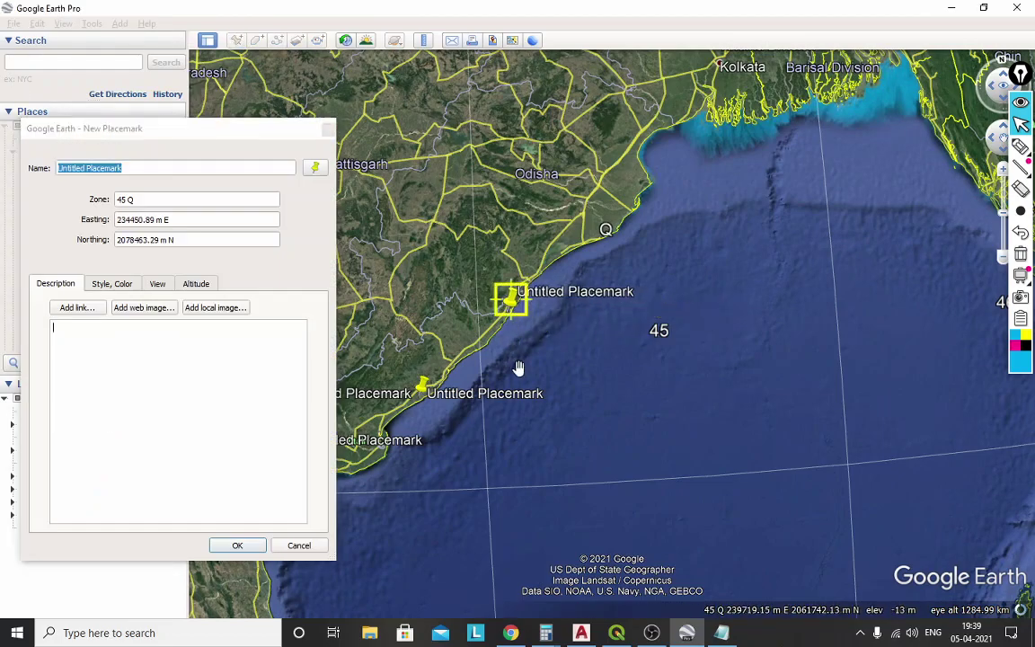
{"action": "scroll", "coordinate": [519, 368], "scroll_direction": "down", "scroll_amount": 2}
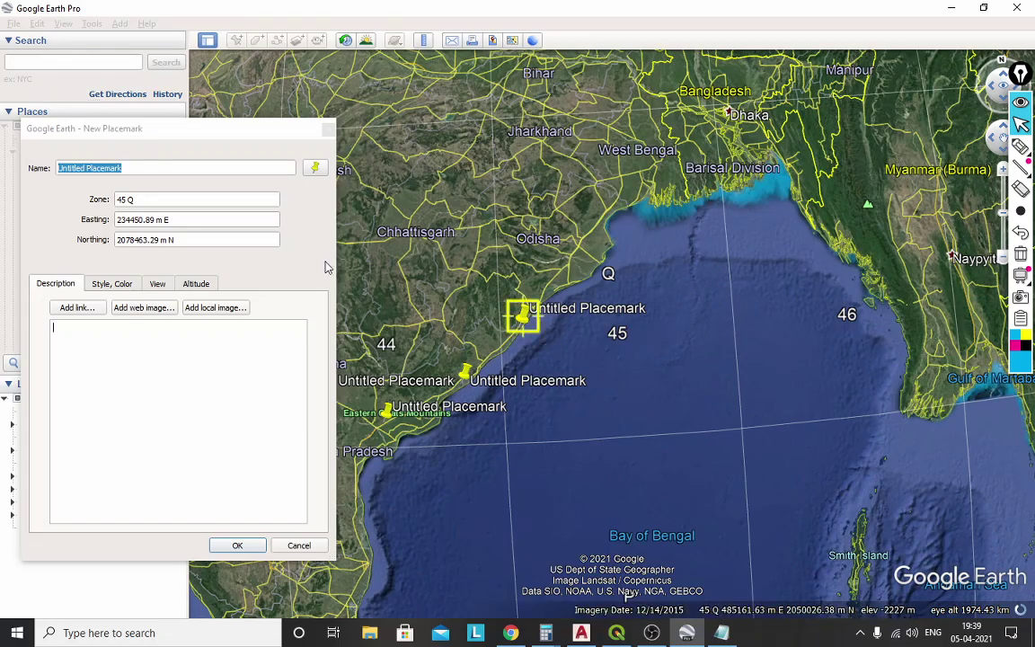
{"action": "scroll", "coordinate": [648, 240], "scroll_direction": "down", "scroll_amount": 3}
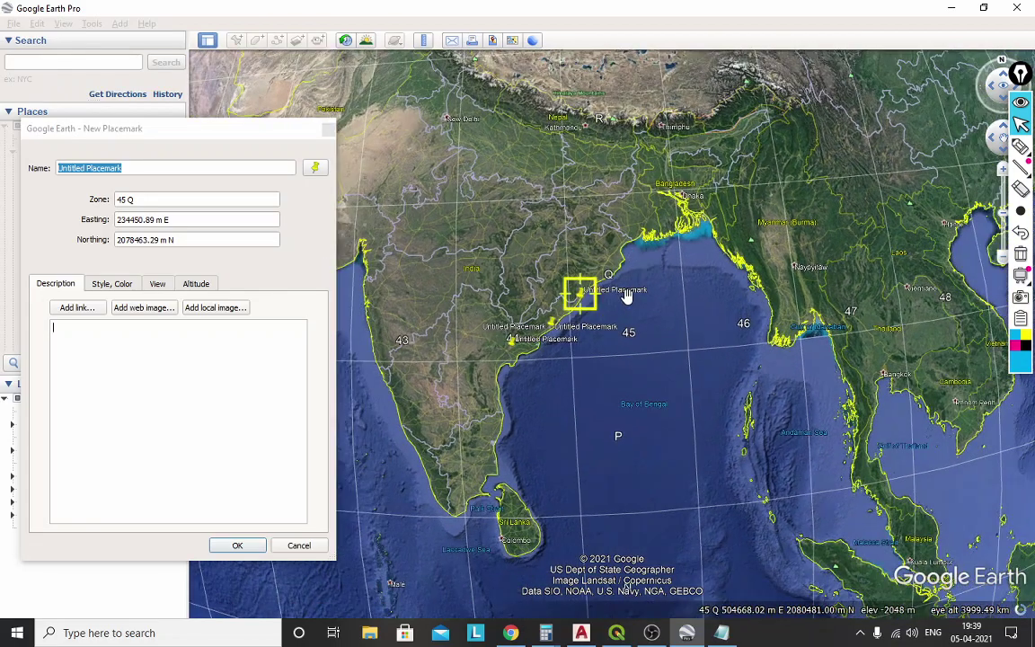
{"action": "scroll", "coordinate": [627, 295], "scroll_direction": "down", "scroll_amount": 3}
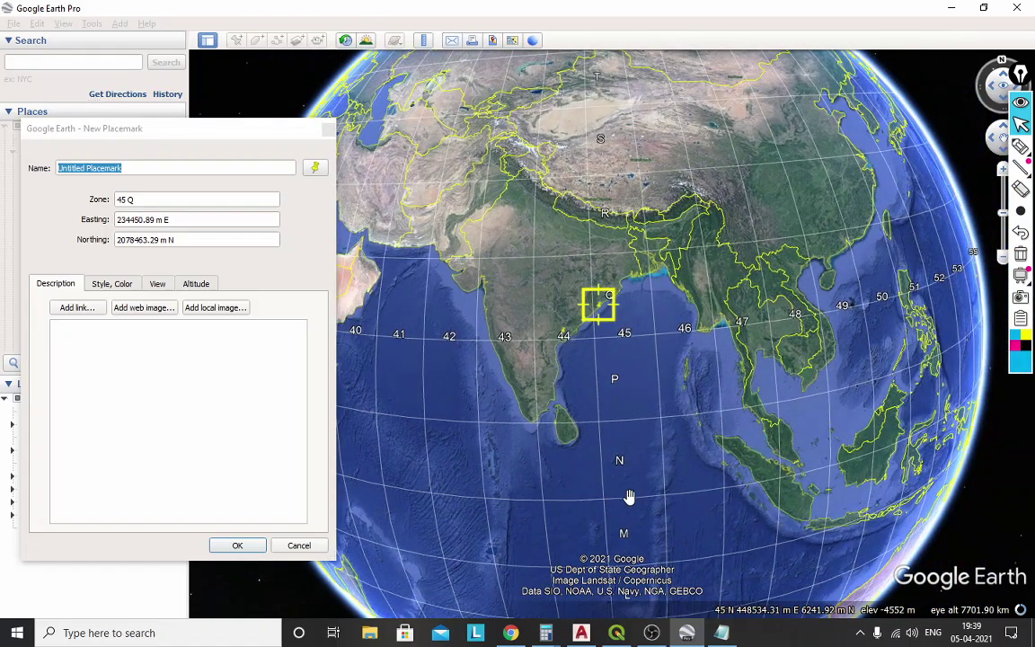
{"action": "scroll", "coordinate": [587, 271], "scroll_direction": "up", "scroll_amount": 5}
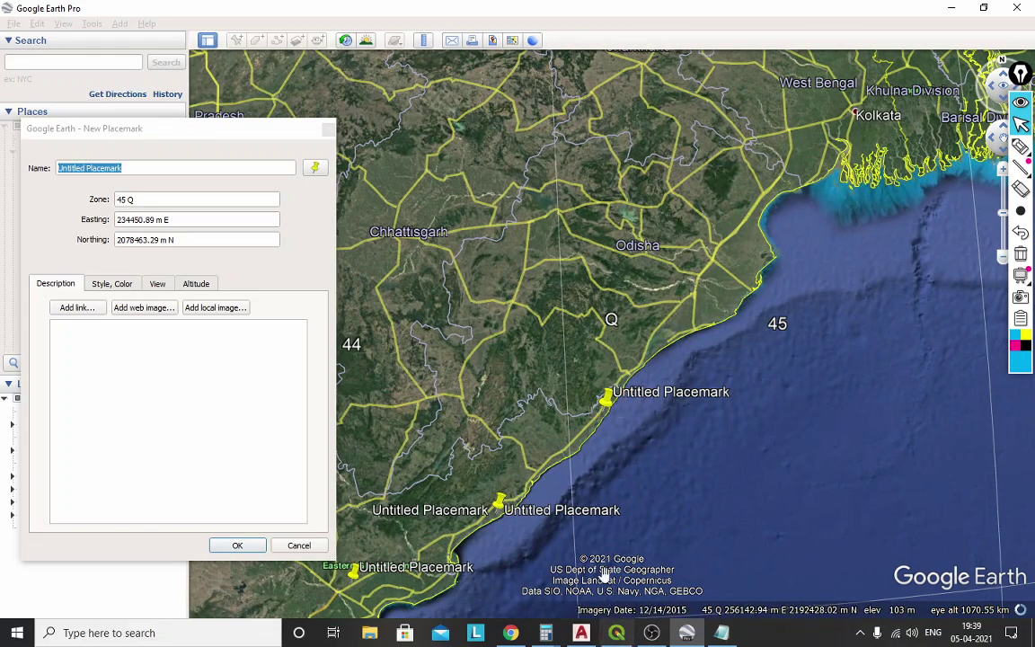
{"action": "scroll", "coordinate": [697, 384], "scroll_direction": "up", "scroll_amount": 2}
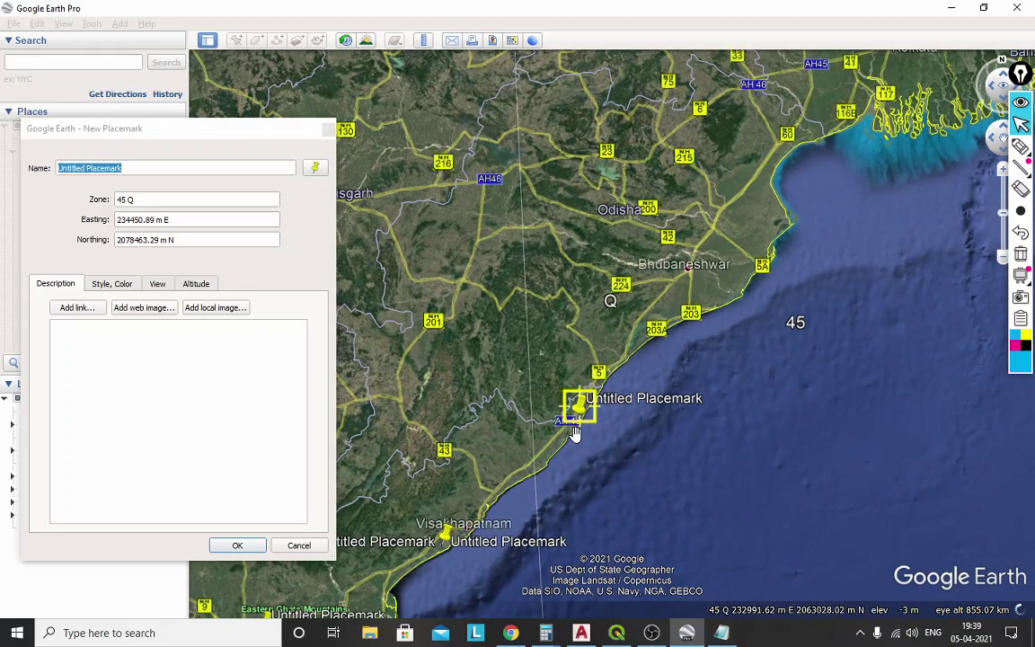
{"action": "scroll", "coordinate": [573, 433], "scroll_direction": "down", "scroll_amount": 2}
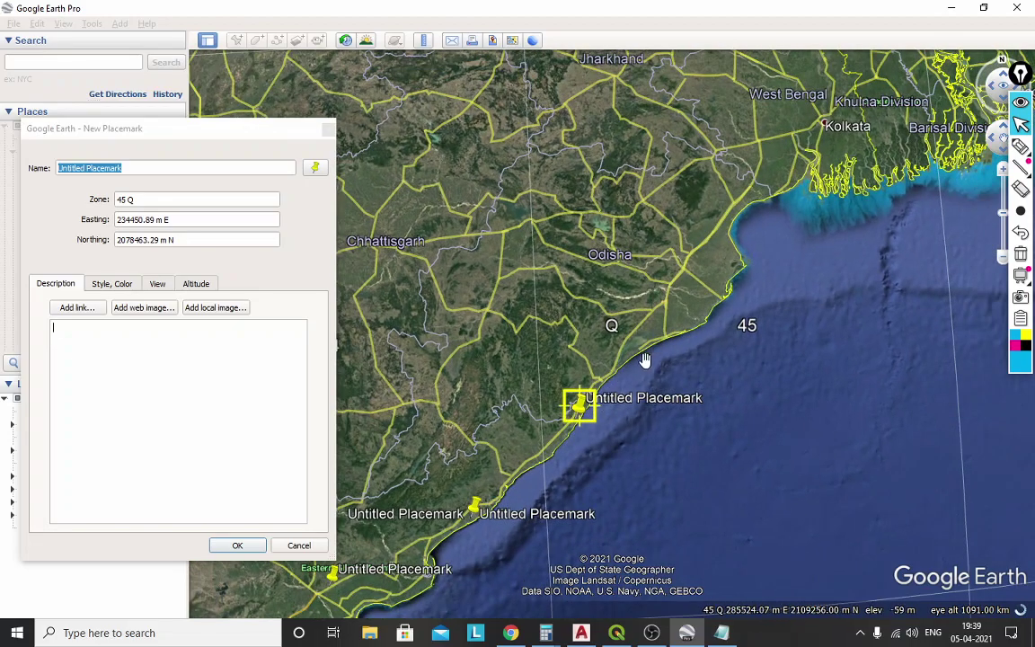
{"action": "left_click", "coordinate": [329, 130]}
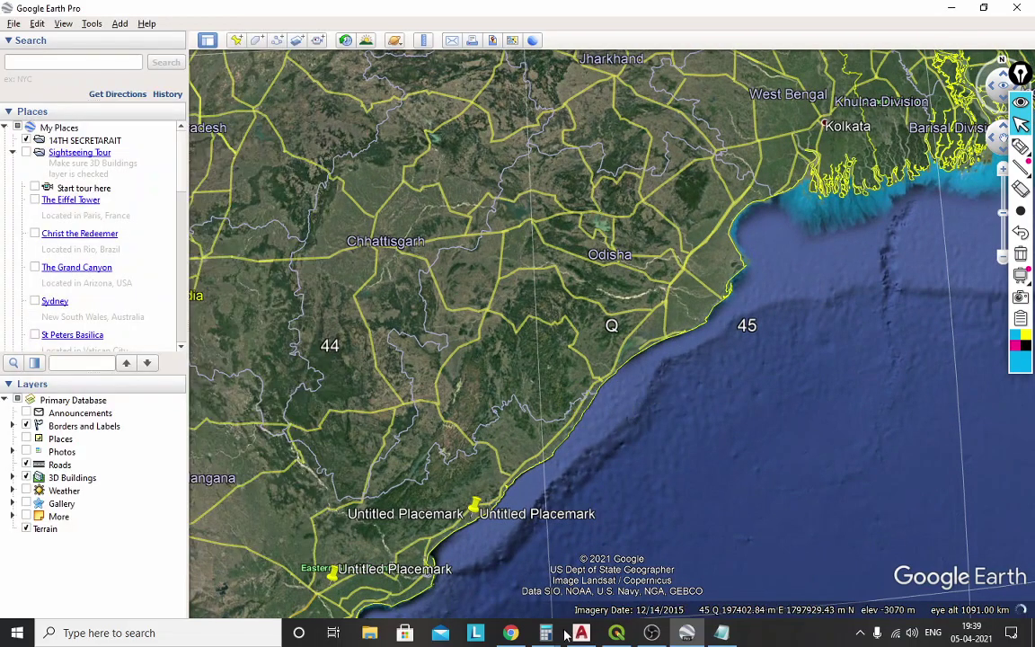
Switch back to QGIS, assign WGS 84 / UTM zone 44N to the imported boundary layer, and zoom to its extent.
{"action": "left_click", "coordinate": [617, 635]}
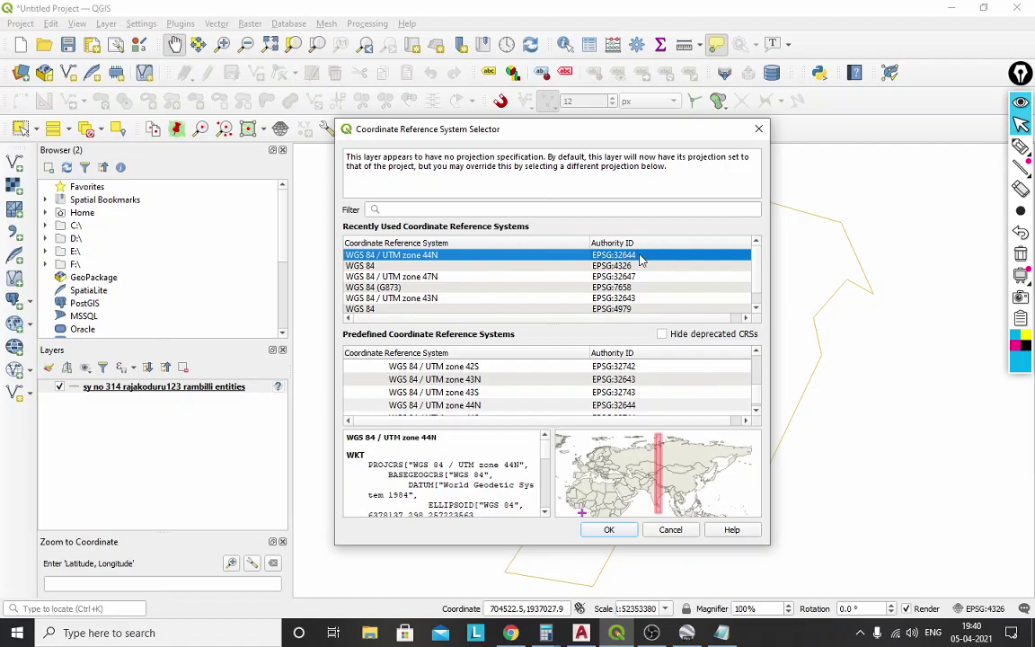
{"action": "left_click", "coordinate": [626, 535]}
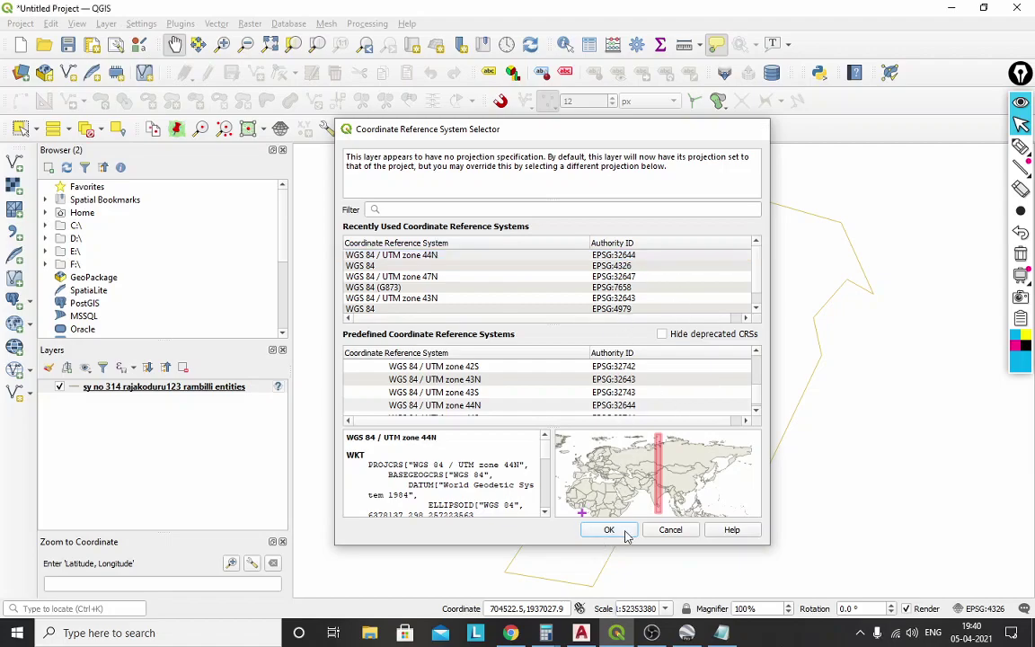
{"action": "scroll", "coordinate": [612, 421], "scroll_direction": "down", "scroll_amount": 2}
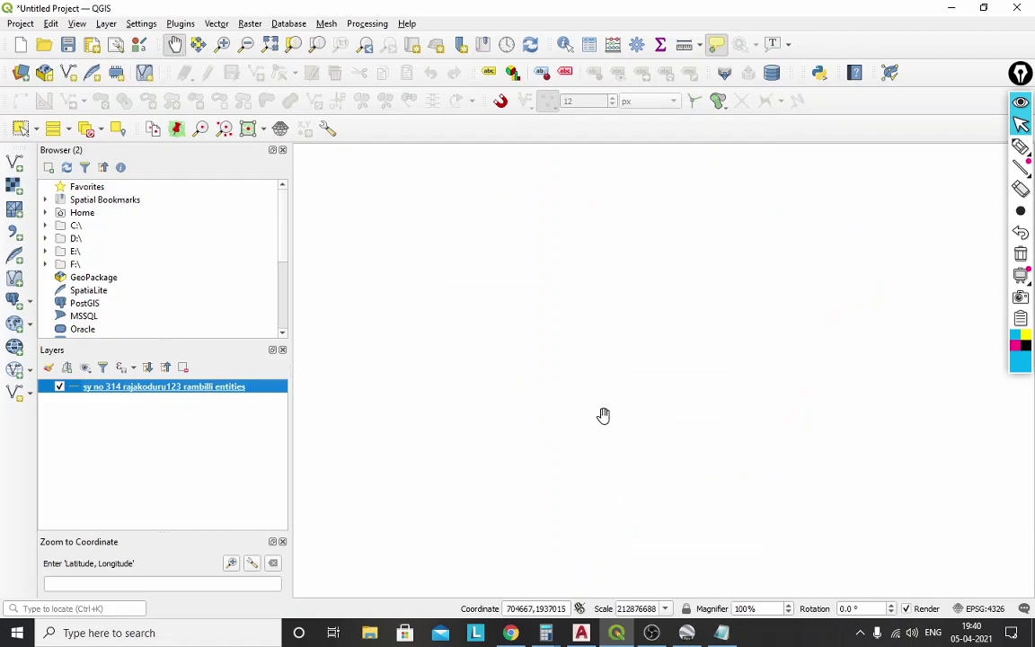
{"action": "right_click", "coordinate": [186, 390]}
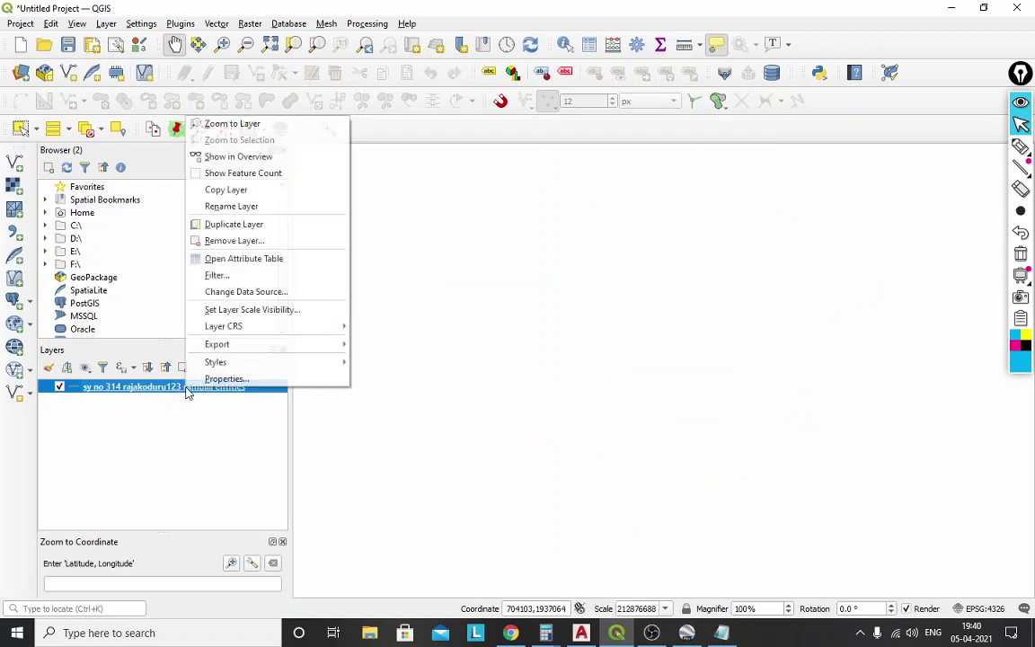
{"action": "left_click", "coordinate": [273, 127]}
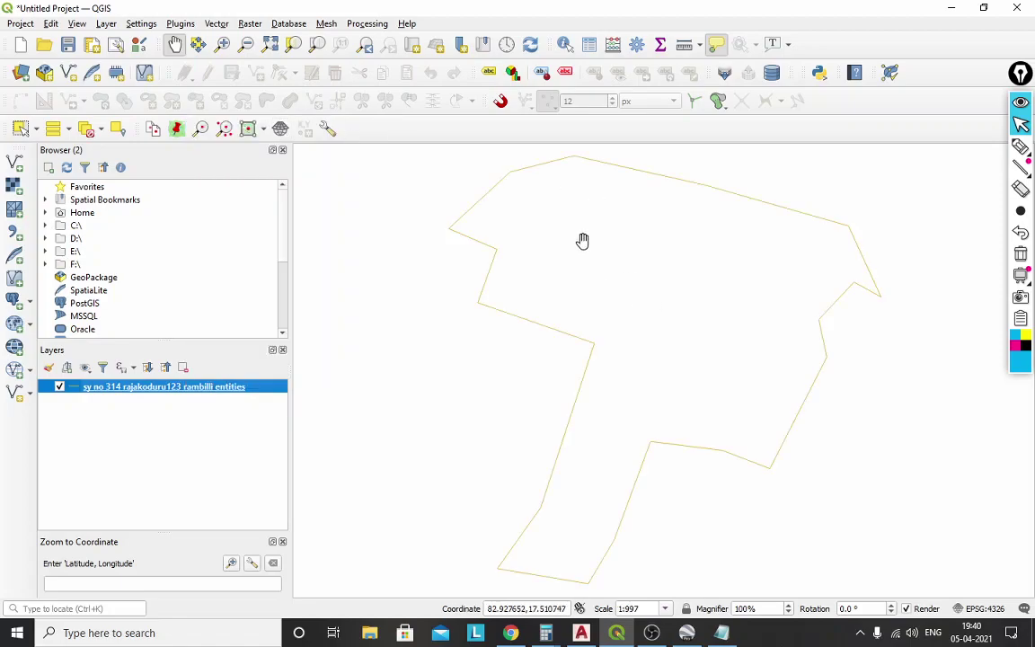
{"action": "right_click", "coordinate": [237, 388]}
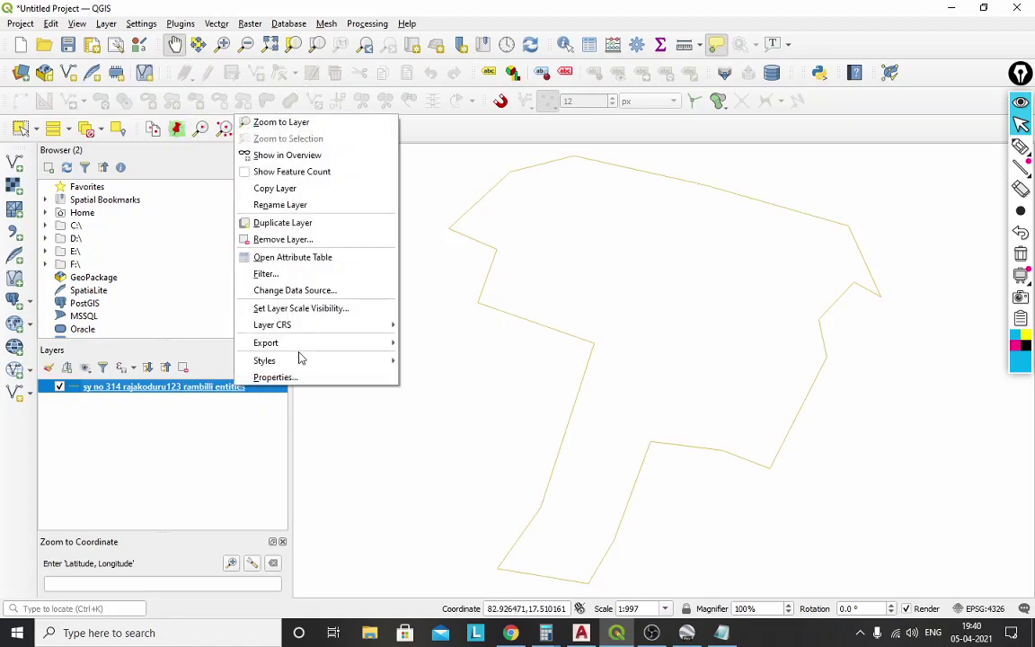
{"action": "left_click", "coordinate": [317, 130]}
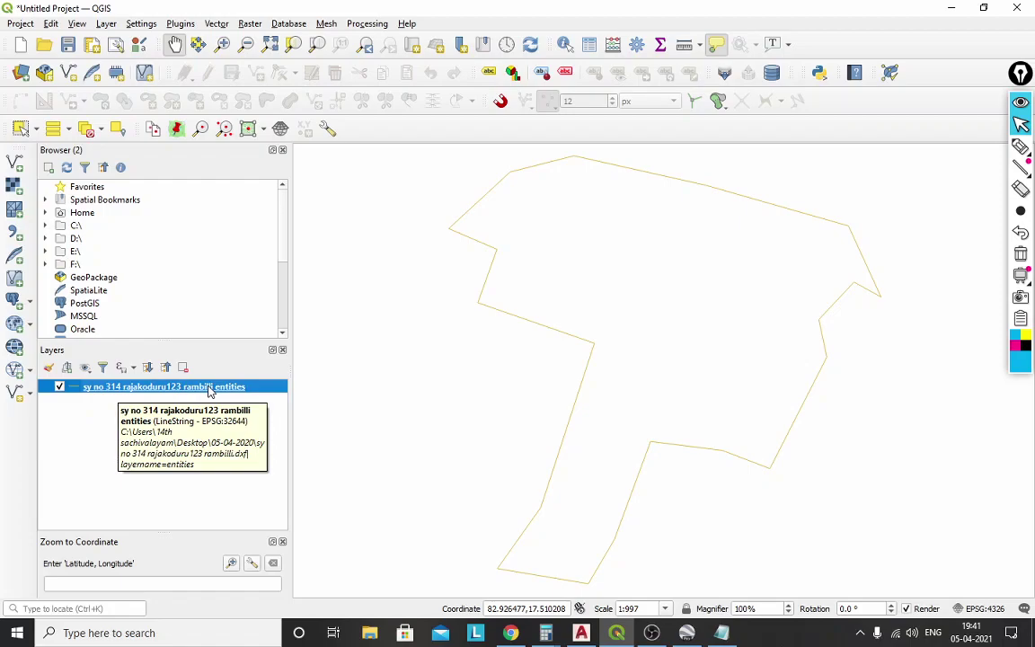
Review the export formats, including KML, and the field options for saving the boundary layer, and close without exporting.
{"action": "right_click", "coordinate": [239, 388]}
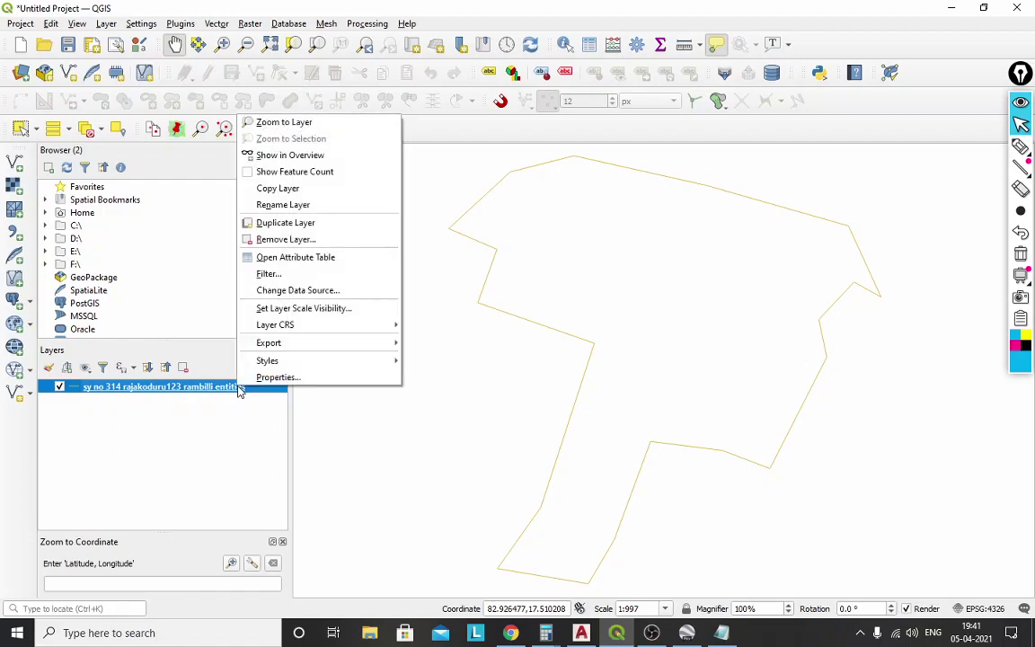
{"action": "mouse_move", "coordinate": [313, 347]}
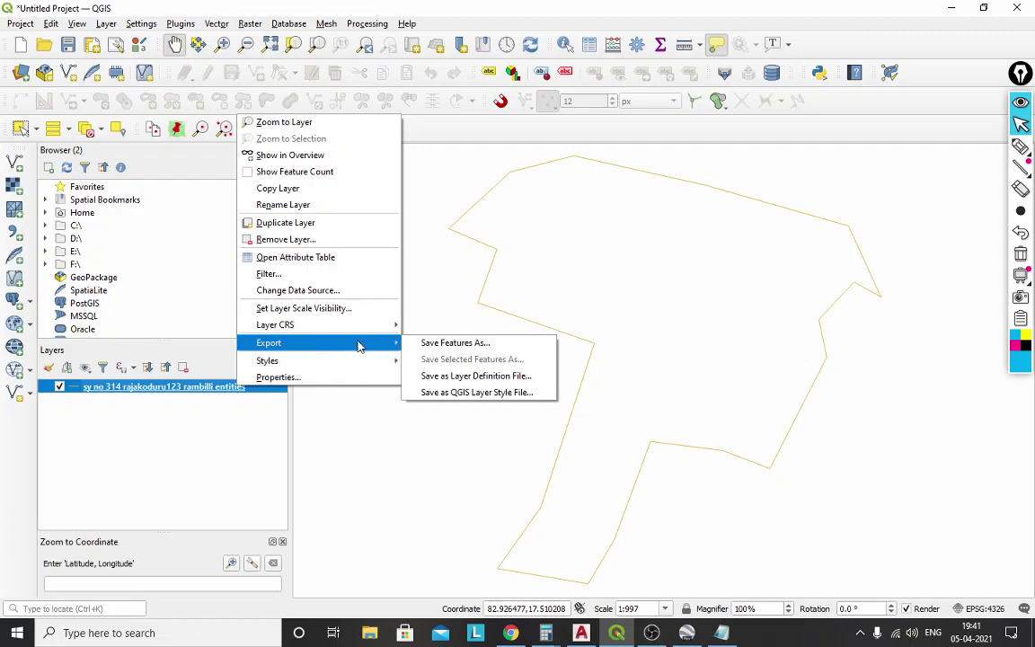
{"action": "left_click", "coordinate": [494, 345]}
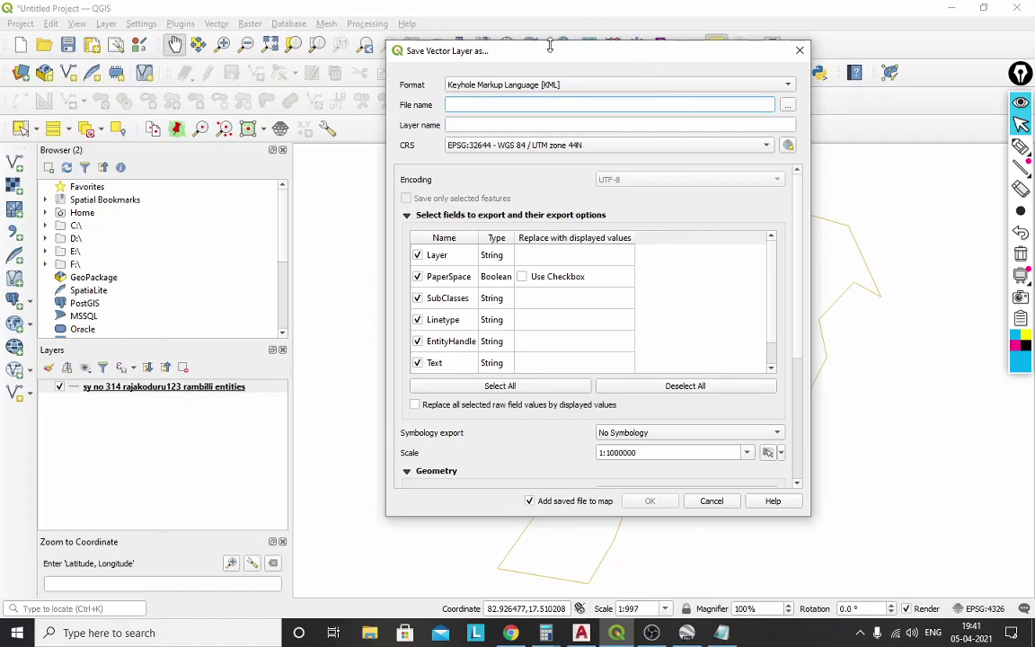
{"action": "left_click", "coordinate": [626, 88]}
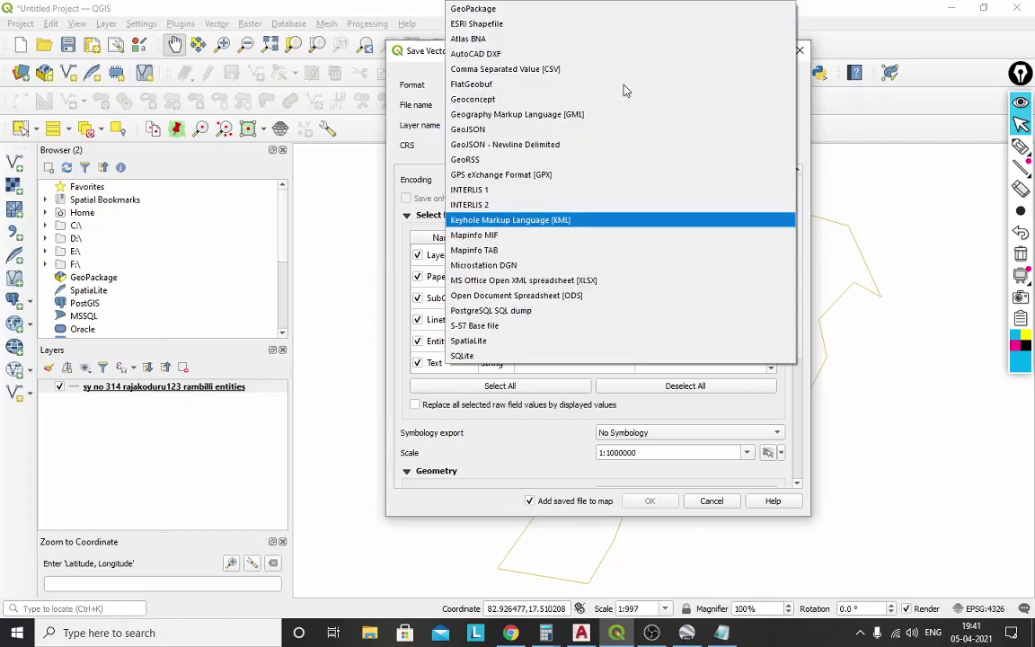
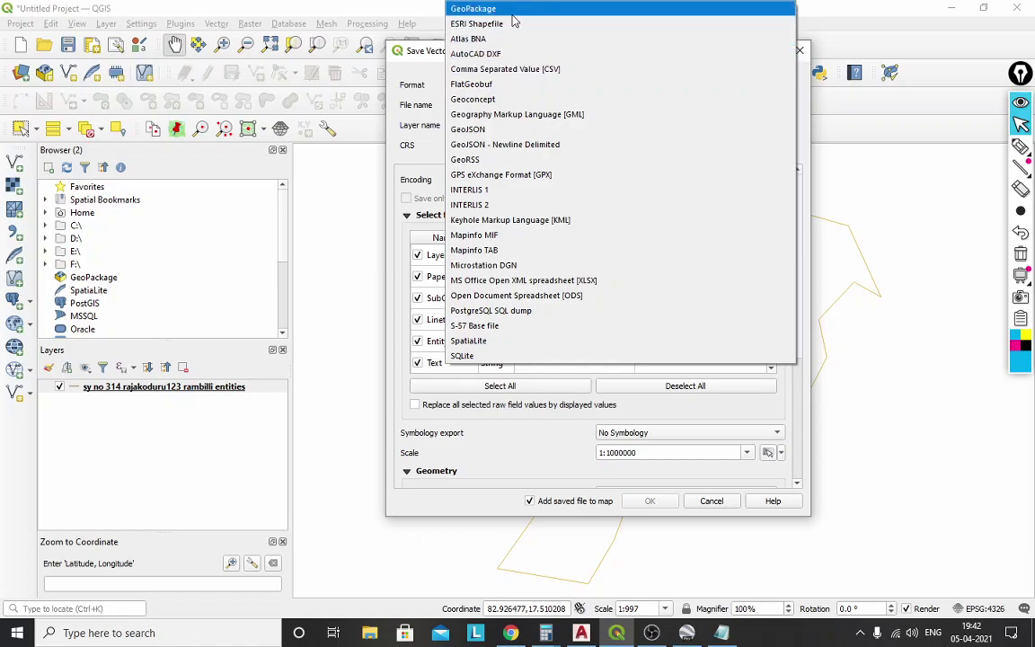
{"action": "left_click", "coordinate": [535, 225]}
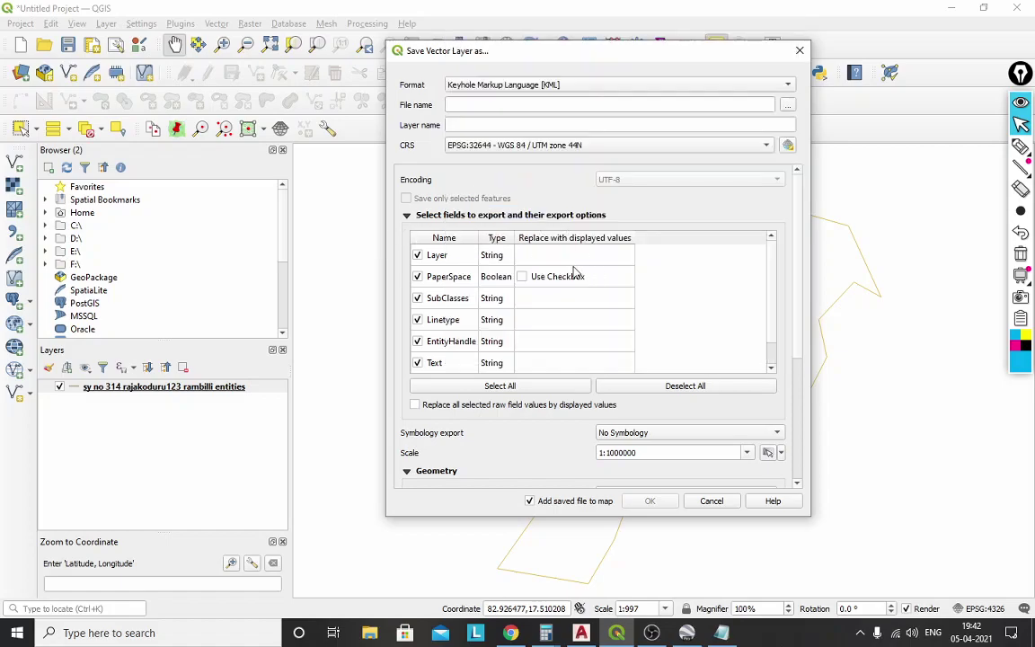
{"action": "scroll", "coordinate": [575, 273], "scroll_direction": "down", "scroll_amount": 1}
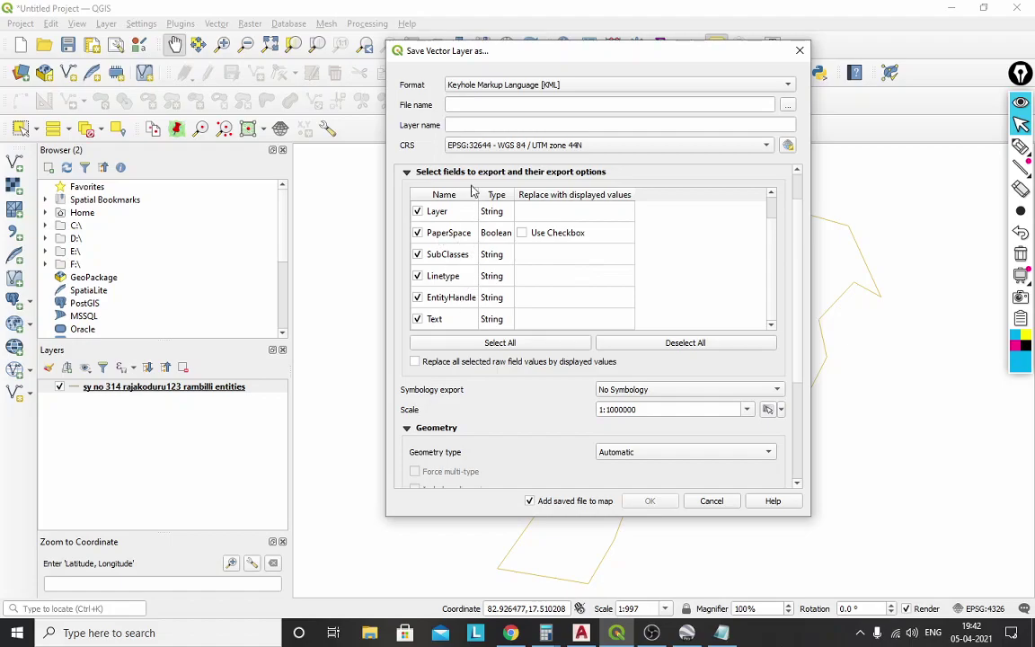
{"action": "scroll", "coordinate": [449, 241], "scroll_direction": "up", "scroll_amount": 1}
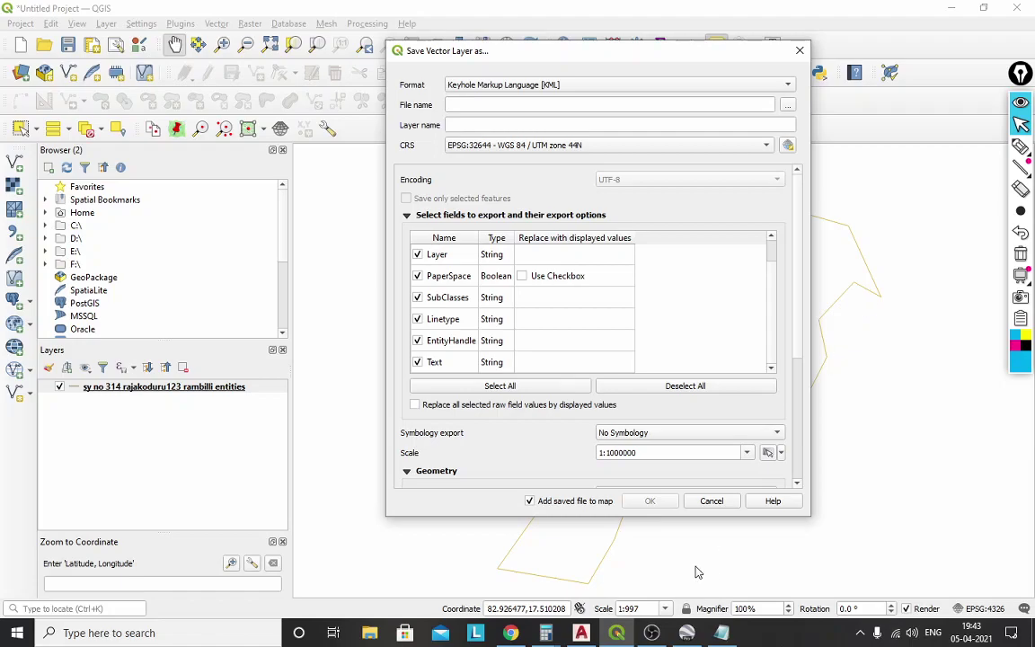
{"action": "left_click", "coordinate": [718, 500]}
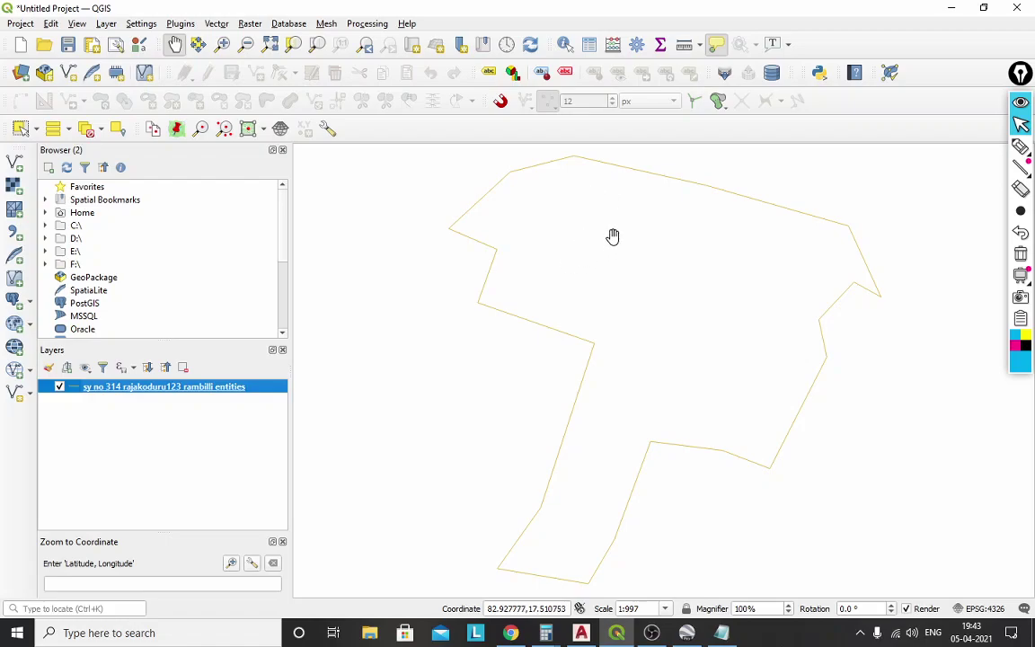
Inspect the boundary layer's attribute table and return to the map.
{"action": "right_click", "coordinate": [231, 386]}
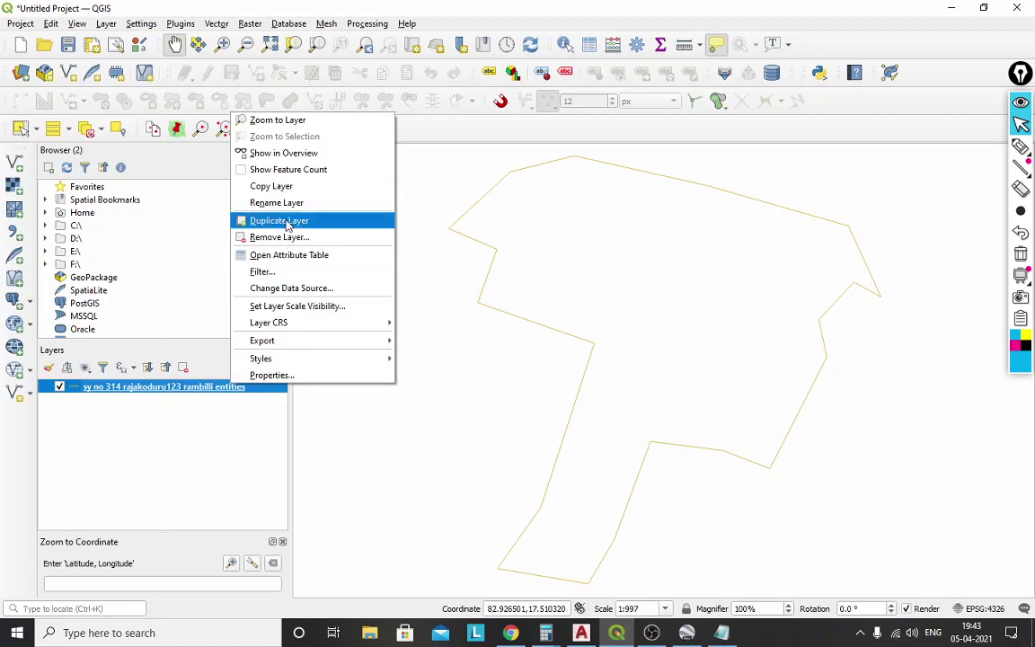
{"action": "left_click", "coordinate": [327, 259]}
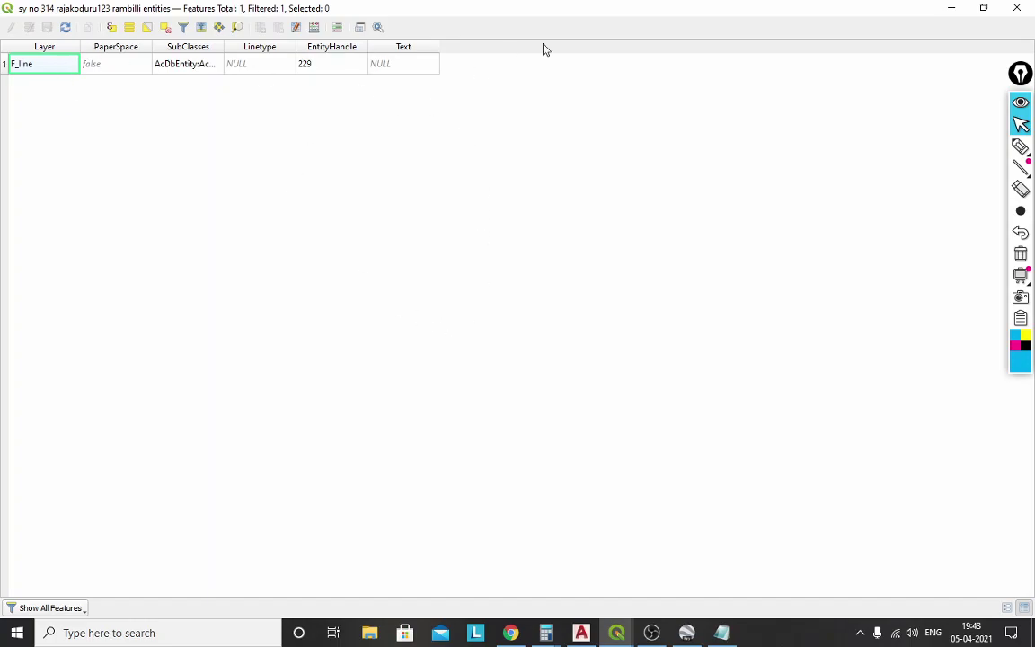
{"action": "left_click", "coordinate": [954, 7]}
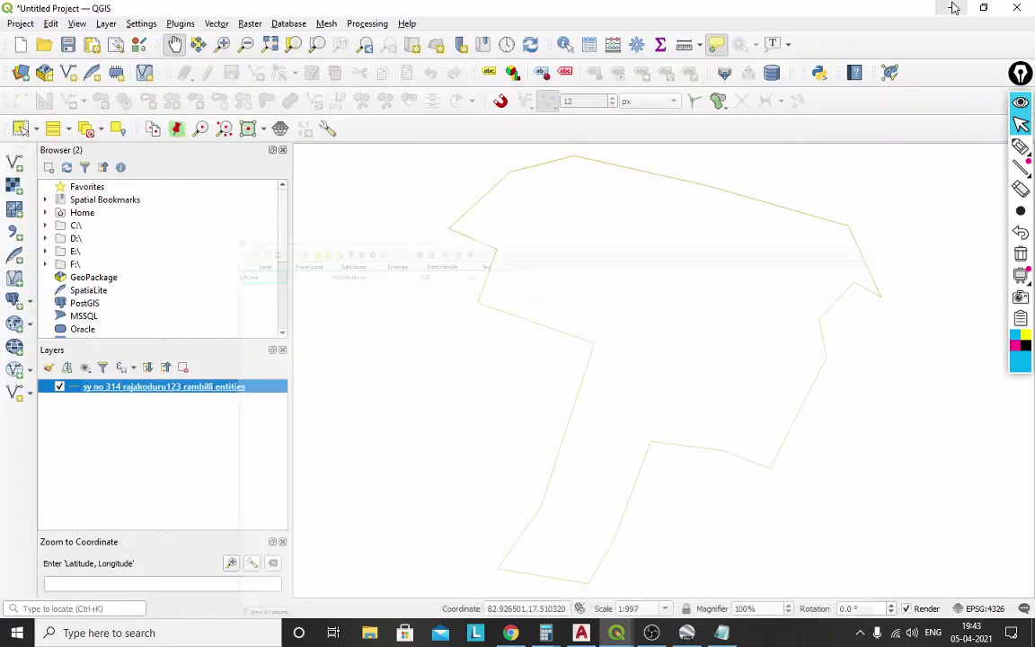
Start a KML export of the boundary layer and set its output file to "google_earth_314 sy no." in the Desktop folder 05-04-2020.
{"action": "right_click", "coordinate": [234, 393]}
{"action": "mouse_move", "coordinate": [322, 350]}
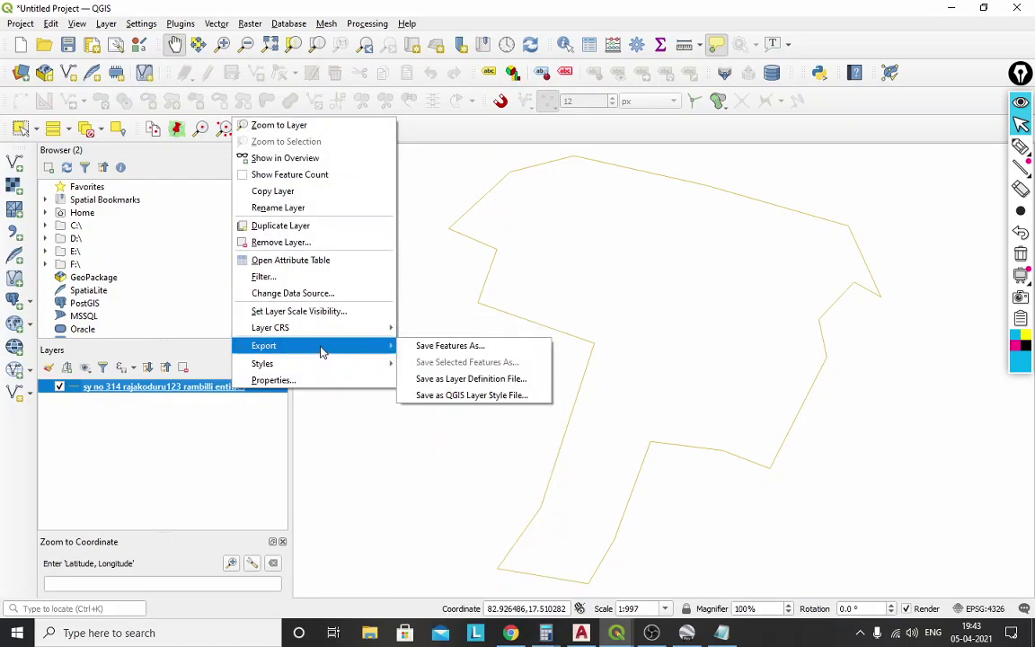
{"action": "left_click", "coordinate": [446, 347]}
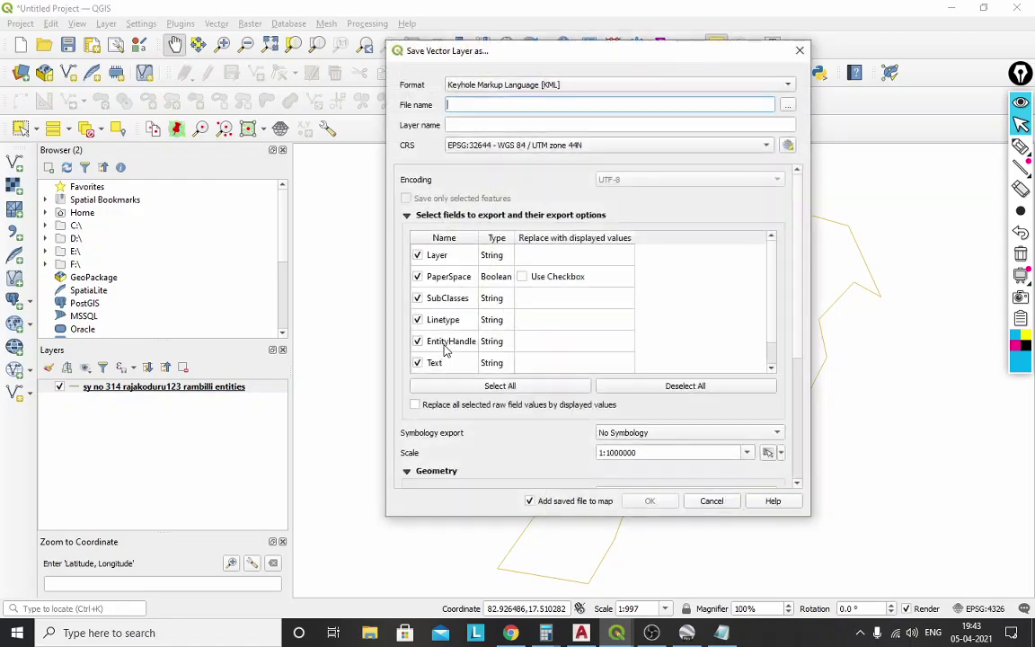
{"action": "left_click", "coordinate": [788, 106]}
{"action": "left_click", "coordinate": [885, 74]}
{"action": "left_click", "coordinate": [788, 107]}
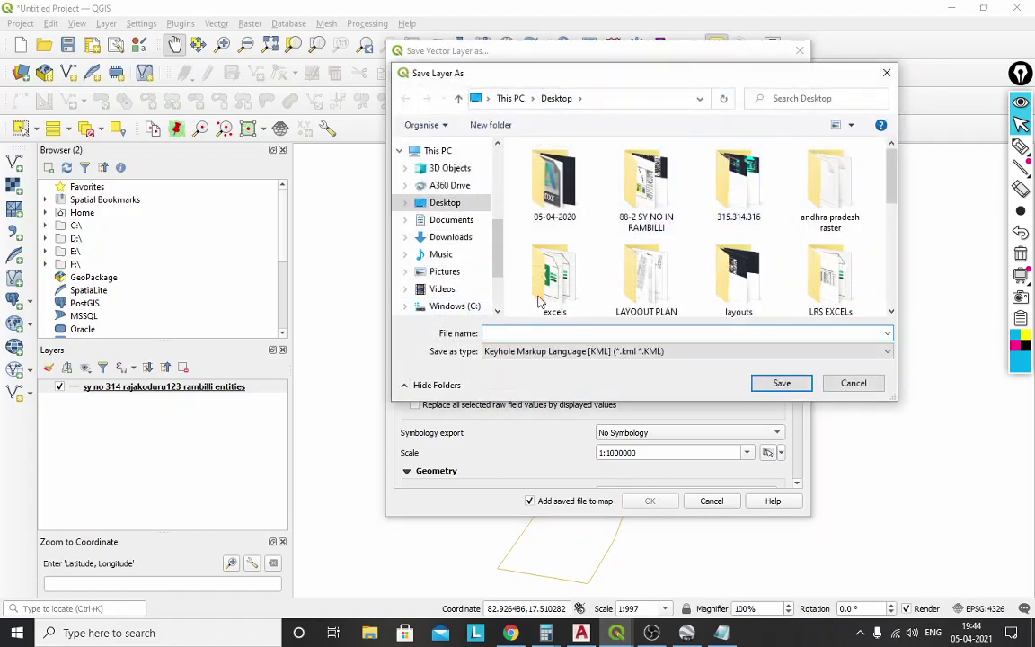
{"action": "double_click", "coordinate": [551, 190]}
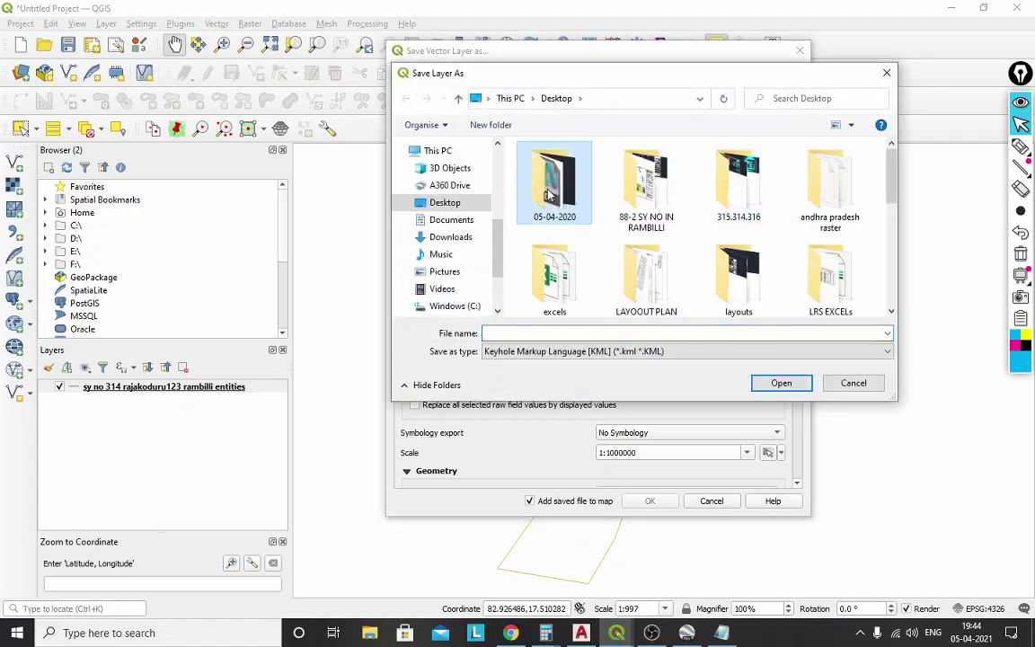
{"action": "left_click", "coordinate": [629, 331]}
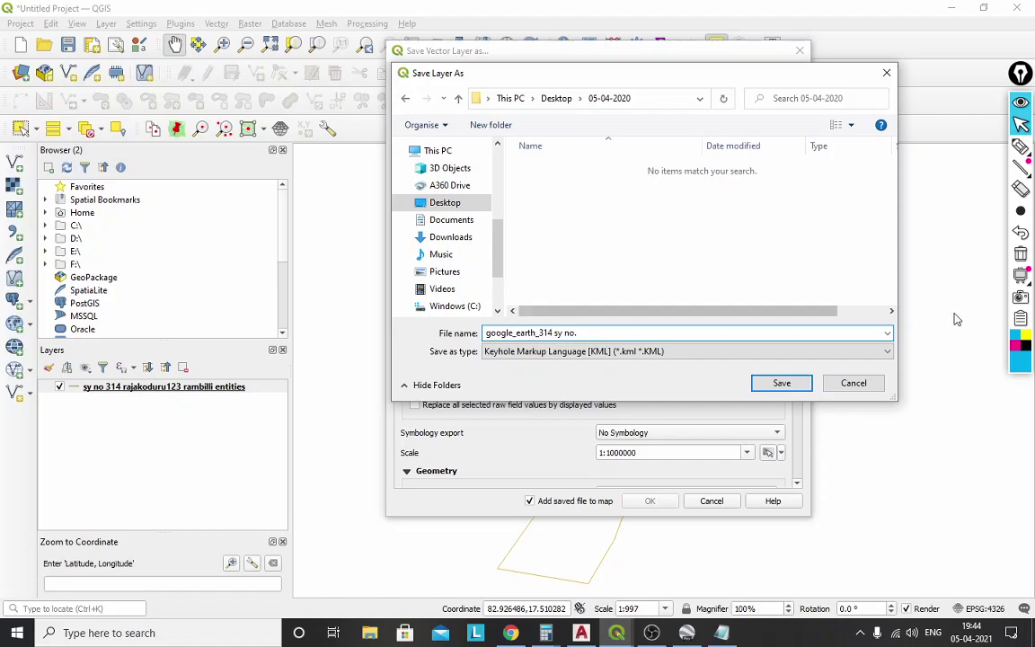
{"action": "left_click", "coordinate": [793, 386]}
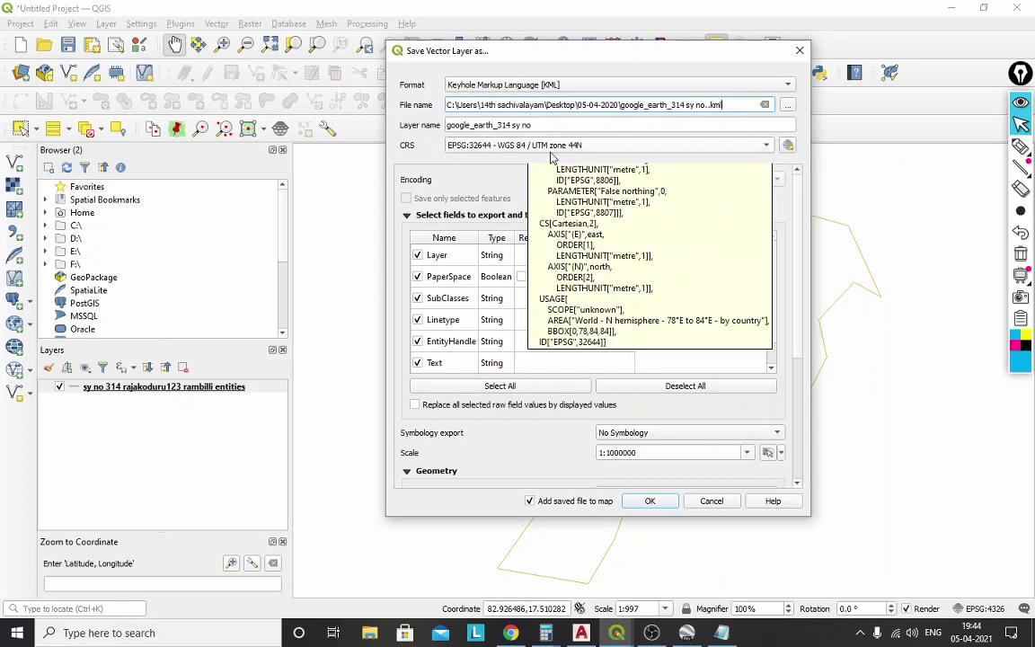
Compare the map coverage of WGS 84 and WGS 84 / UTM zone 44N in the export's coordinate system selector.
{"action": "left_click", "coordinate": [787, 145]}
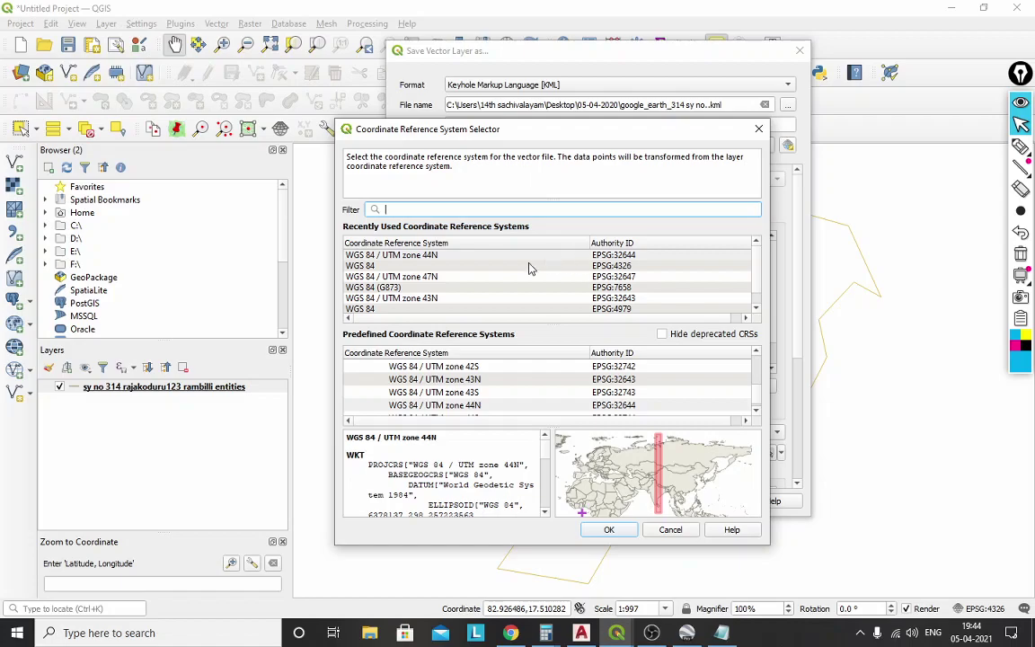
{"action": "left_click", "coordinate": [388, 266]}
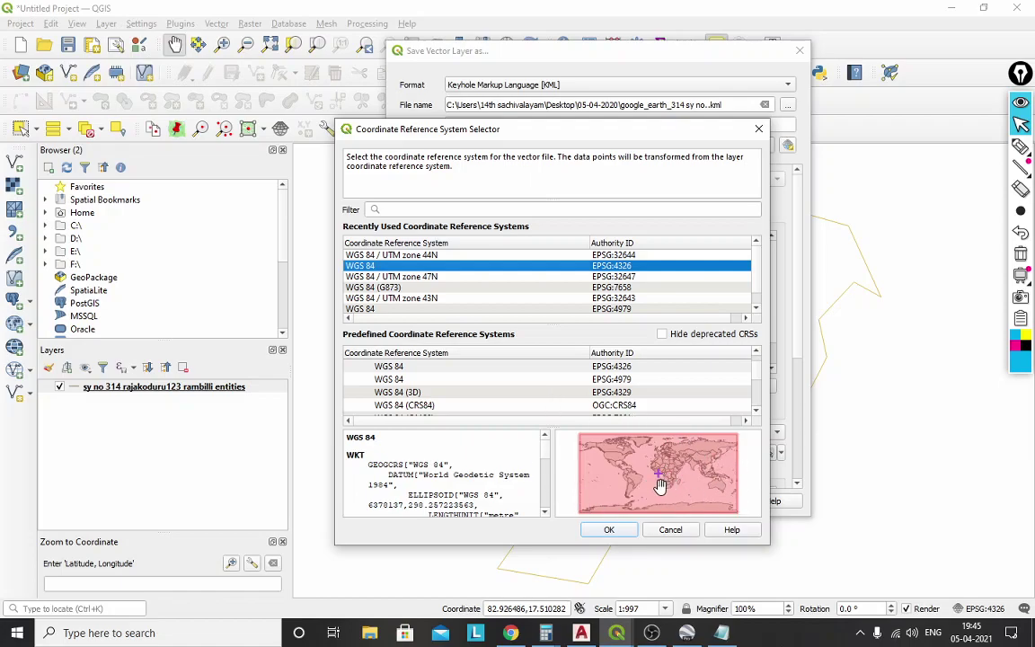
{"action": "scroll", "coordinate": [662, 481], "scroll_direction": "up", "scroll_amount": 5}
{"action": "left_click_drag", "start_coordinate": [681, 462], "coordinate": [675, 541]}
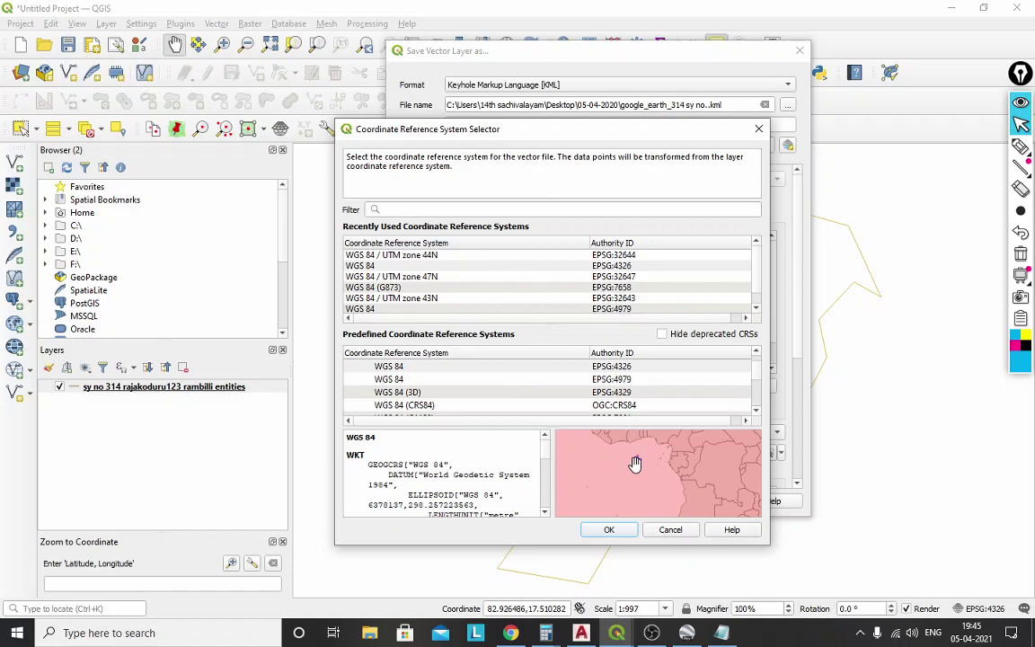
{"action": "left_click", "coordinate": [434, 256]}
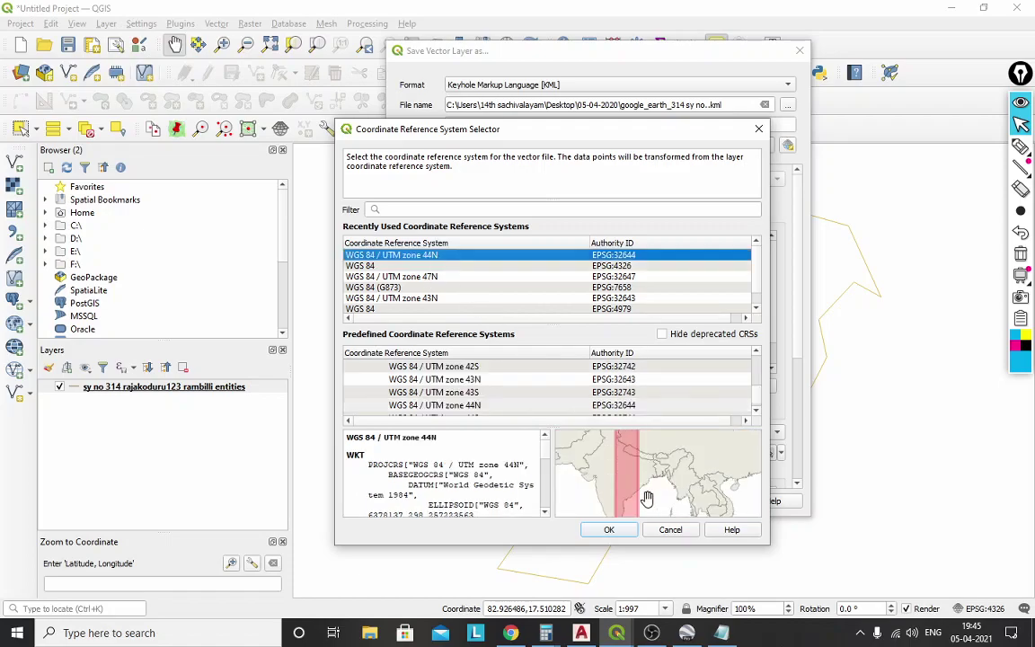
{"action": "scroll", "coordinate": [632, 474], "scroll_direction": "down", "scroll_amount": 1}
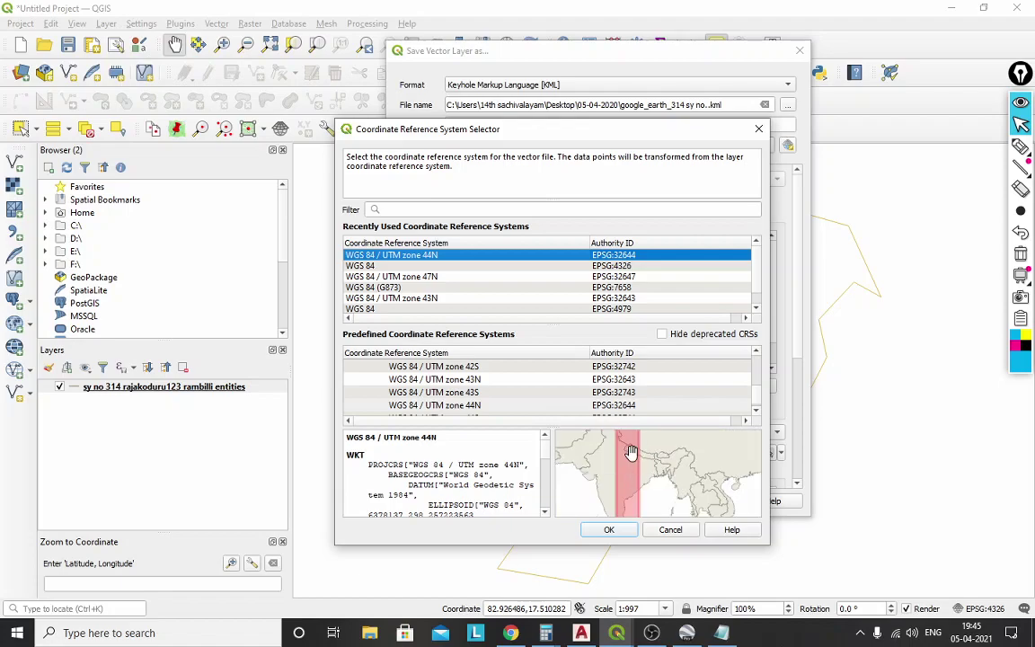
{"action": "scroll", "coordinate": [632, 452], "scroll_direction": "down", "scroll_amount": 2}
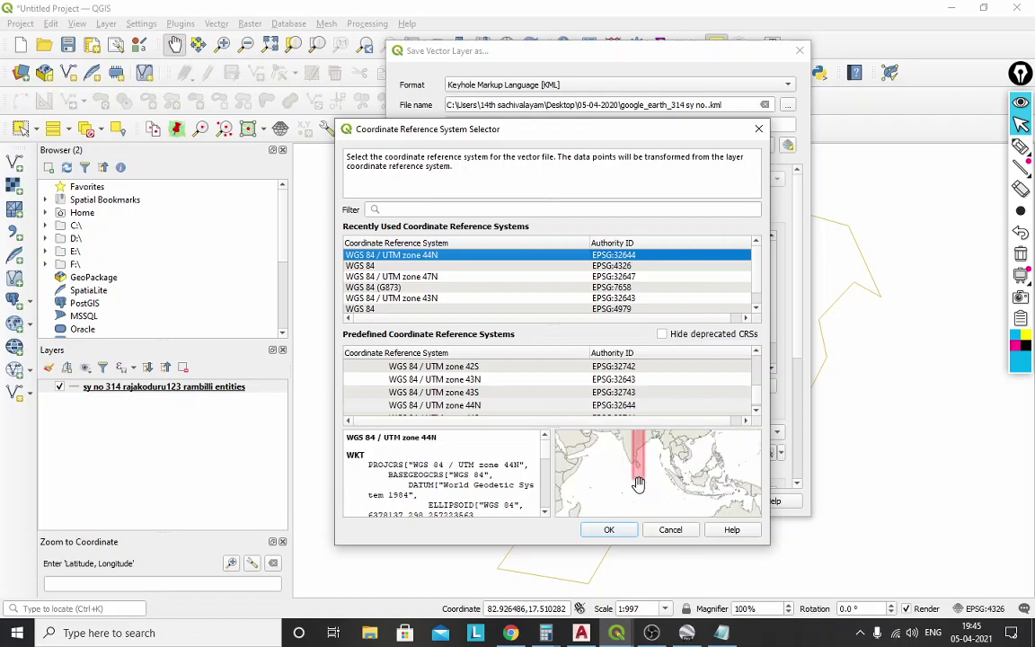
{"action": "scroll", "coordinate": [639, 467], "scroll_direction": "down", "scroll_amount": 3}
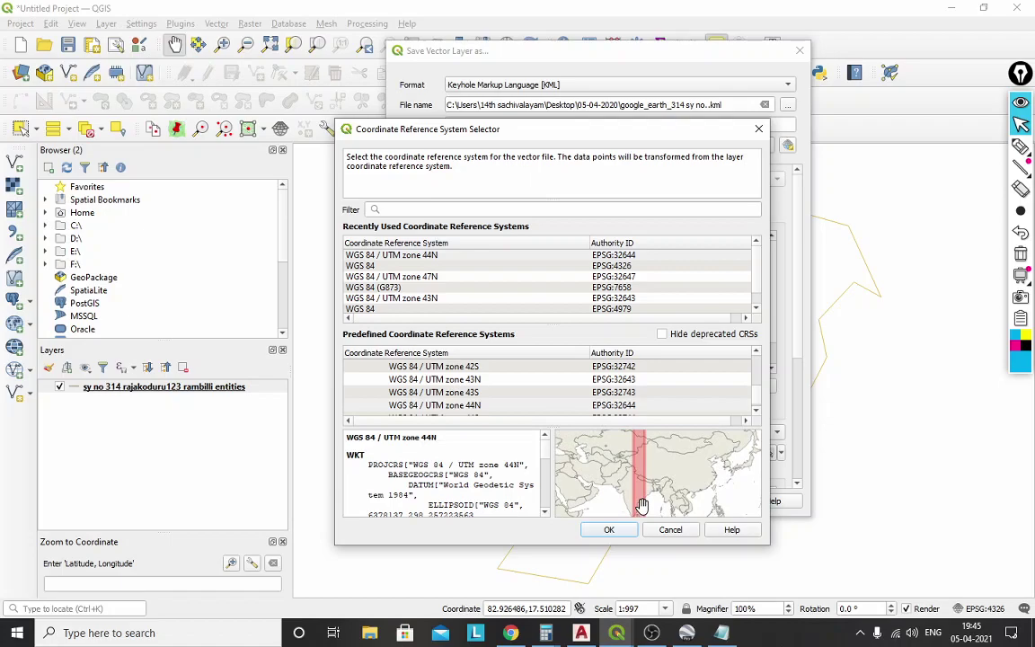
{"action": "scroll", "coordinate": [635, 489], "scroll_direction": "up", "scroll_amount": 3}
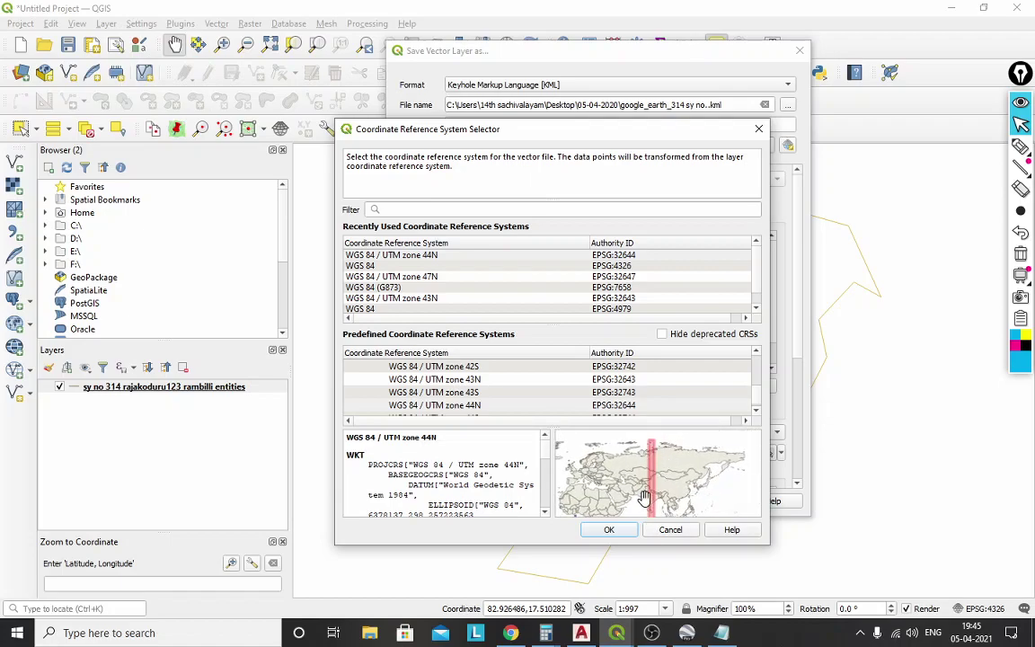
{"action": "scroll", "coordinate": [646, 446], "scroll_direction": "down", "scroll_amount": 1}
{"action": "mouse_move", "coordinate": [646, 447]}
{"action": "left_mouse_down"}
{"action": "mouse_move", "coordinate": [653, 482]}
{"action": "mouse_move", "coordinate": [651, 431]}
{"action": "mouse_move", "coordinate": [651, 501]}
{"action": "mouse_move", "coordinate": [640, 441]}
{"action": "left_mouse_up"}
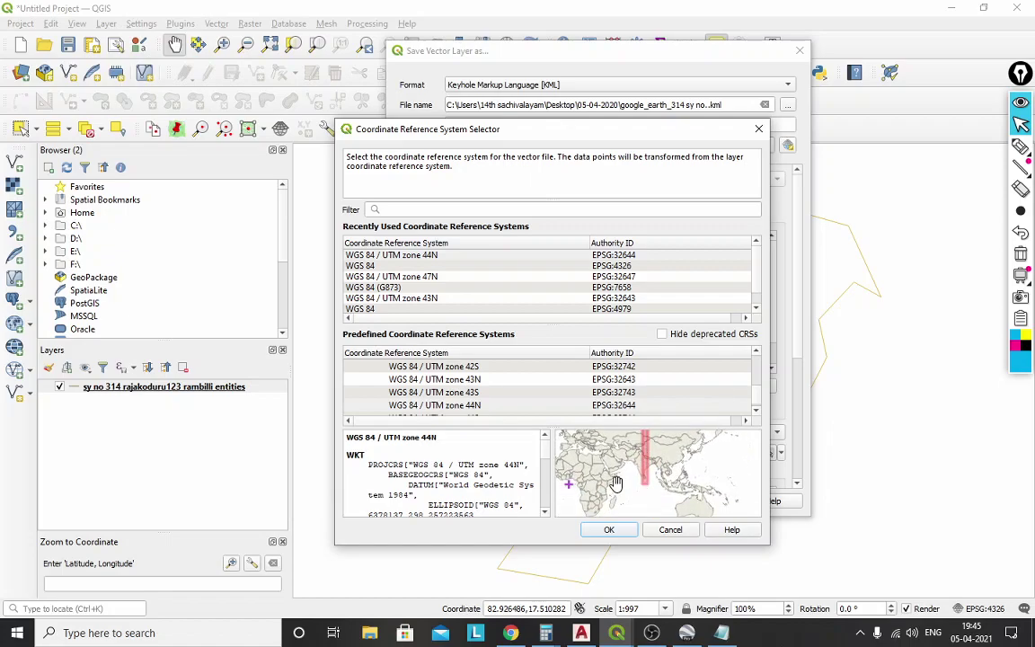
Set the export's coordinate system to WGS 84 / UTM zone 44N and save the boundary layer as KML.
{"action": "left_click", "coordinate": [477, 255]}
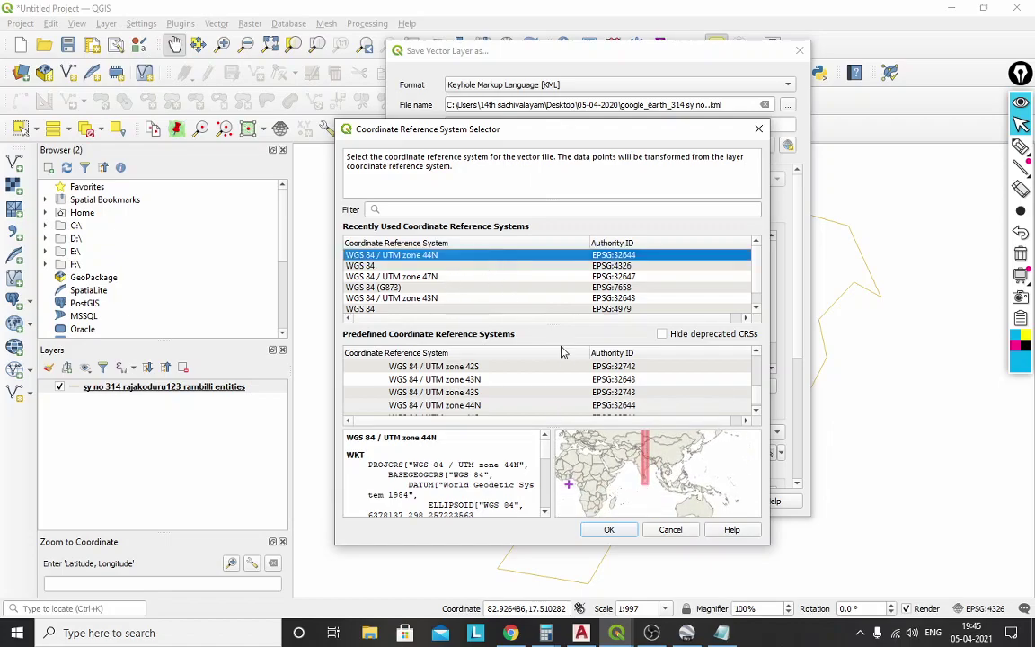
{"action": "left_click", "coordinate": [607, 529]}
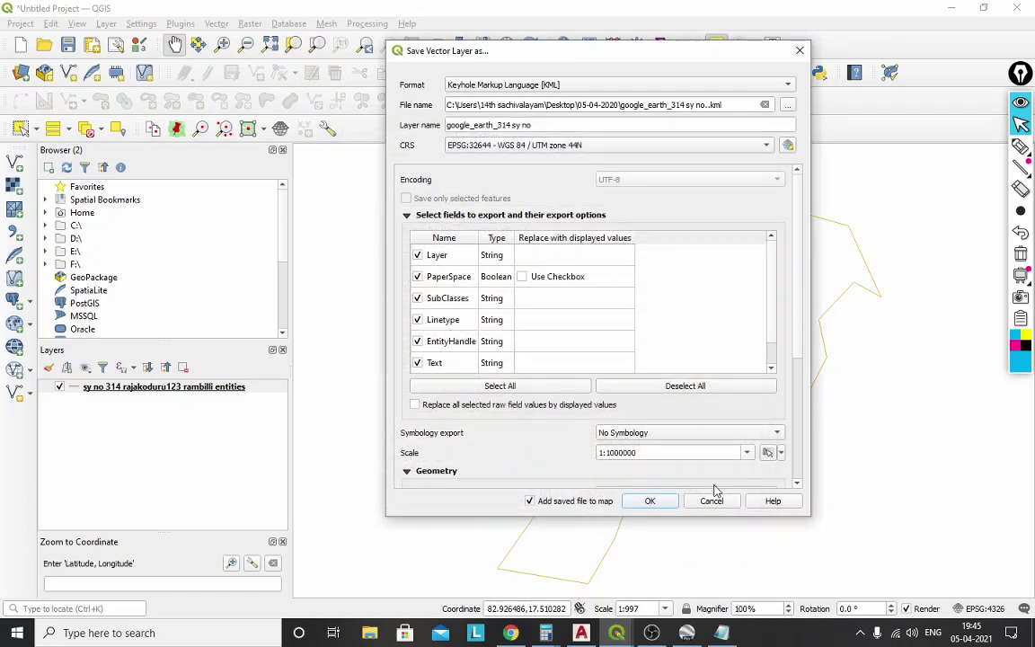
{"action": "left_click", "coordinate": [650, 501]}
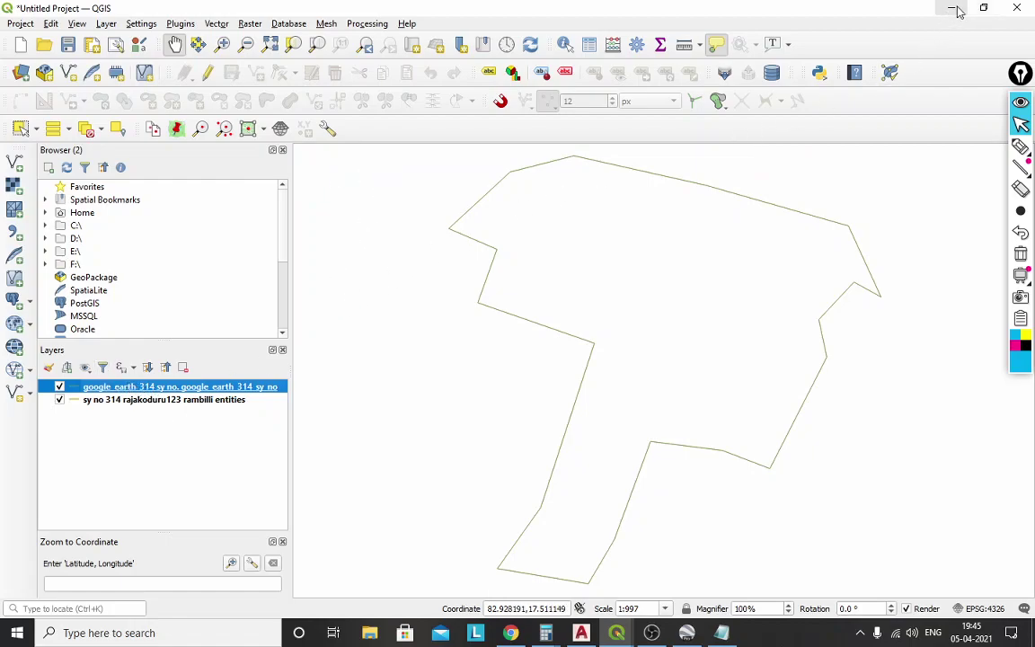
Open the exported "google_earth_314 sy no." KML from the Desktop folder 05-04-2020 in Google Earth Pro.
{"action": "left_click", "coordinate": [369, 632]}
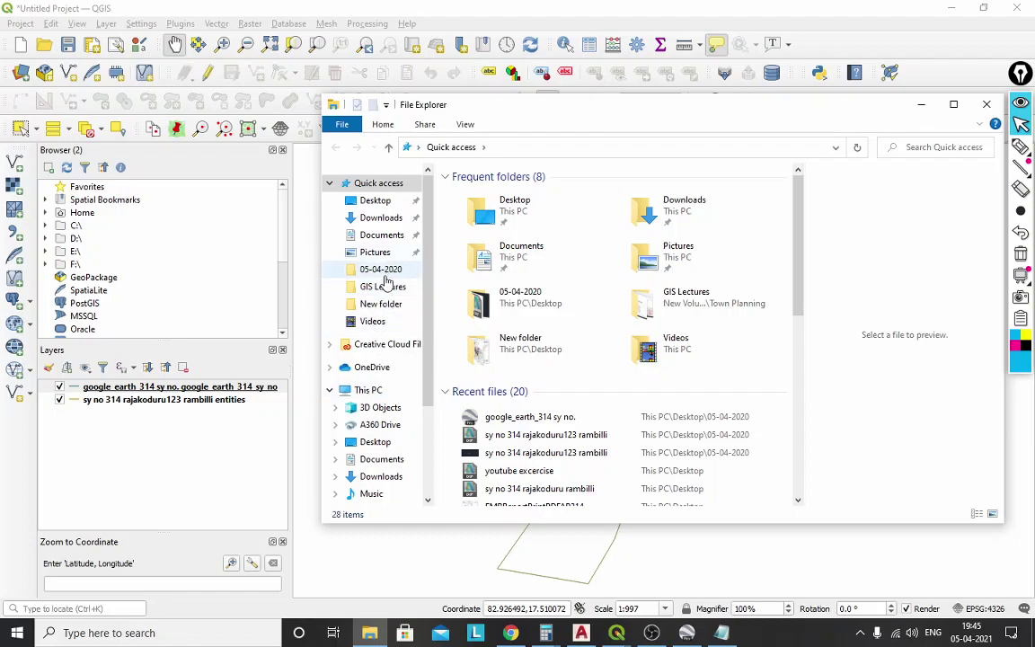
{"action": "left_click", "coordinate": [386, 446]}
{"action": "scroll", "coordinate": [573, 351], "scroll_direction": "down", "scroll_amount": 5}
{"action": "scroll", "coordinate": [575, 347], "scroll_direction": "up", "scroll_amount": 5}
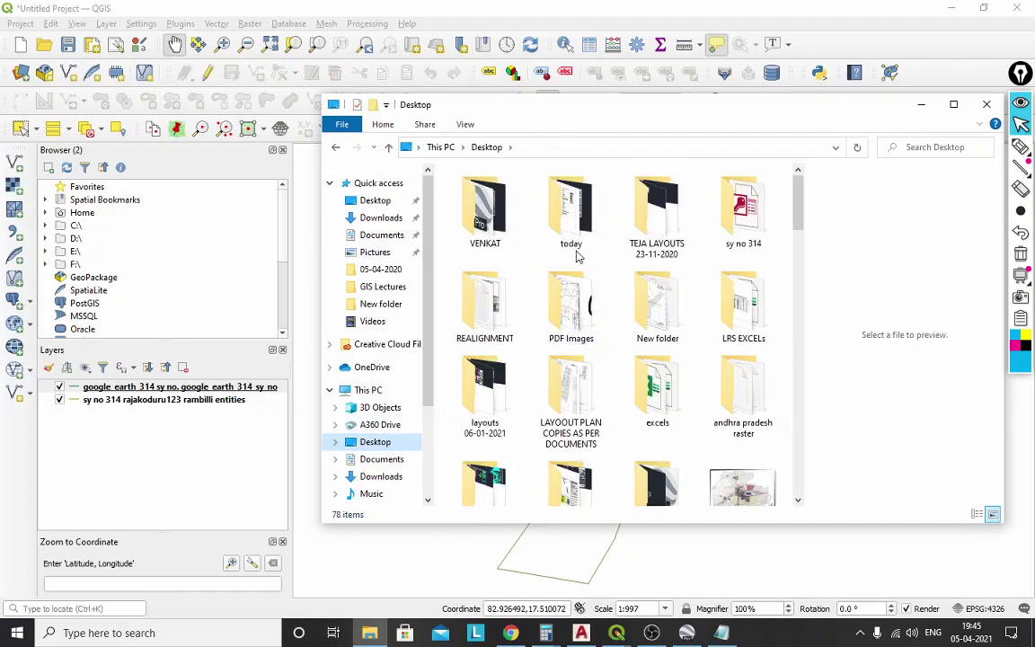
{"action": "scroll", "coordinate": [555, 412], "scroll_direction": "down", "scroll_amount": 2}
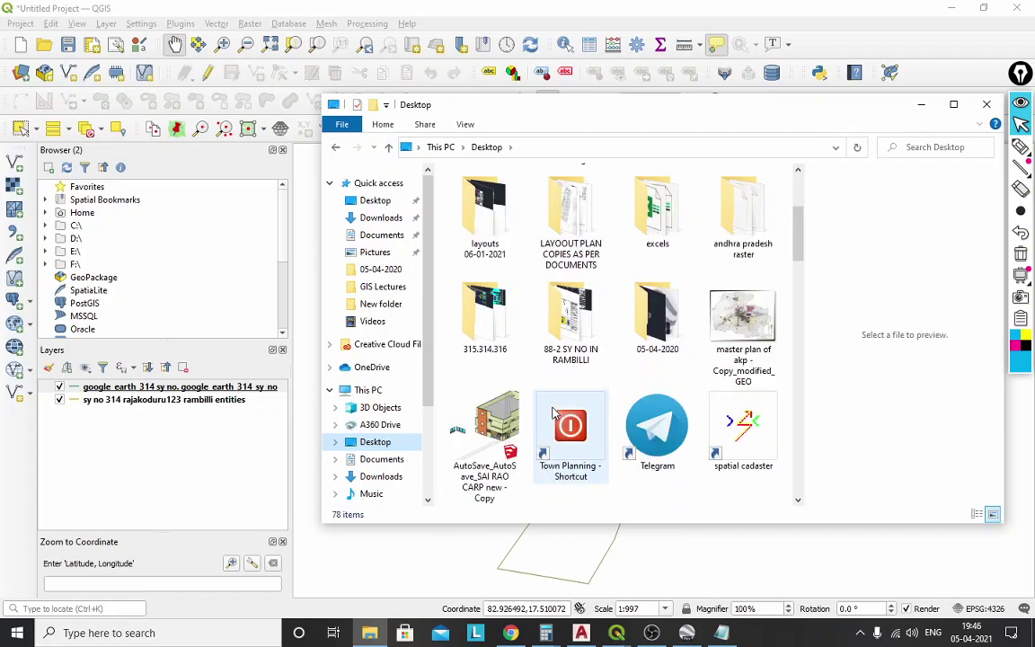
{"action": "double_click", "coordinate": [655, 324]}
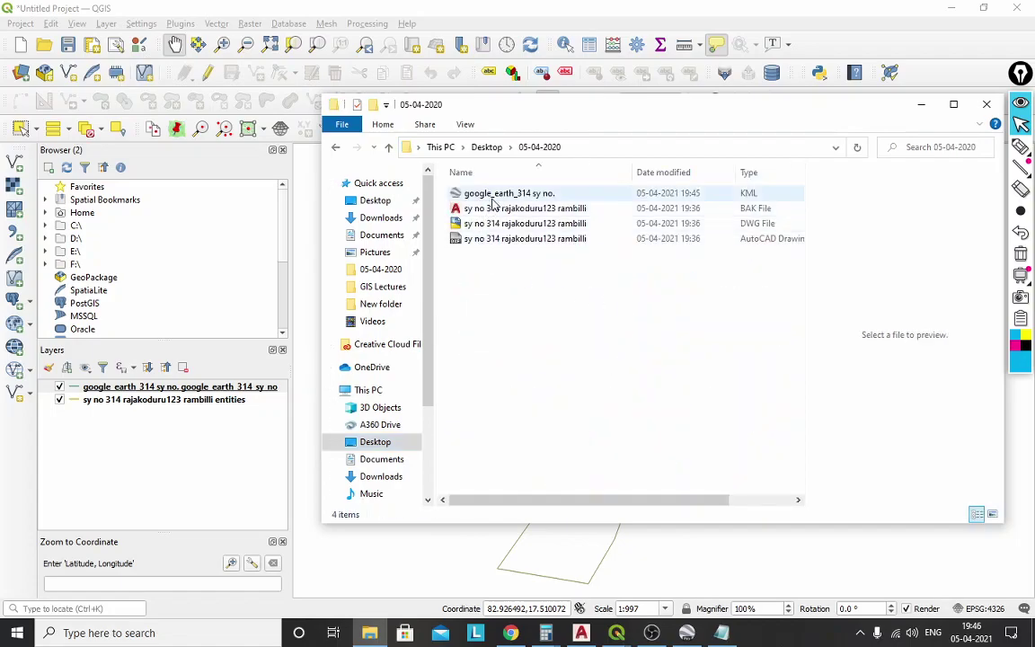
{"action": "left_click", "coordinate": [548, 196]}
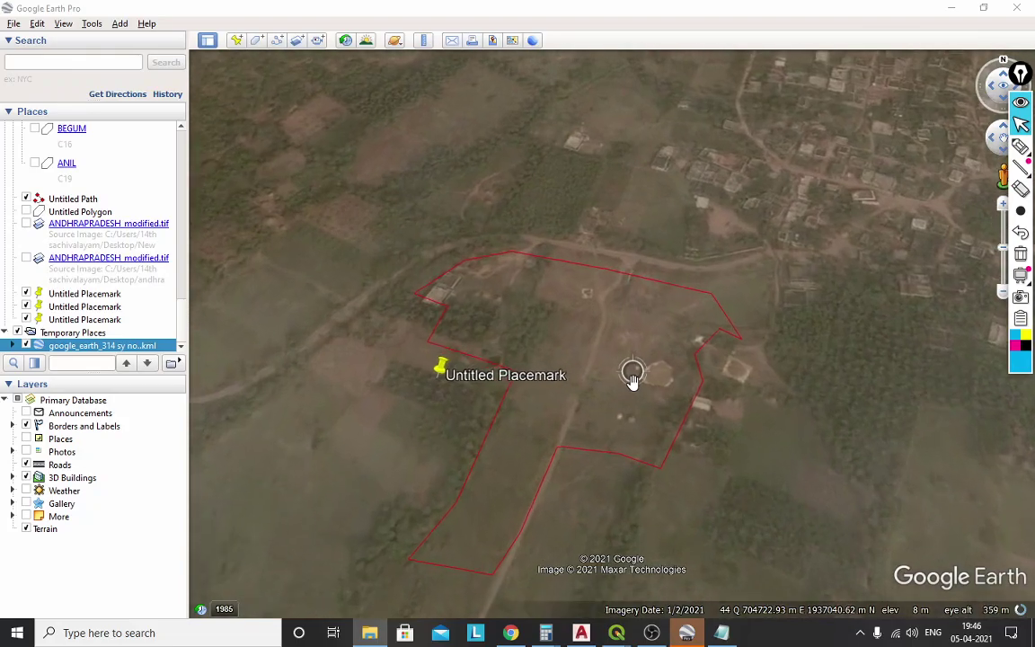
Examine how the imported plot boundary fits the satellite imagery and view the boundary line's attribute balloon.
{"action": "scroll", "coordinate": [575, 270], "scroll_direction": "down", "scroll_amount": 5}
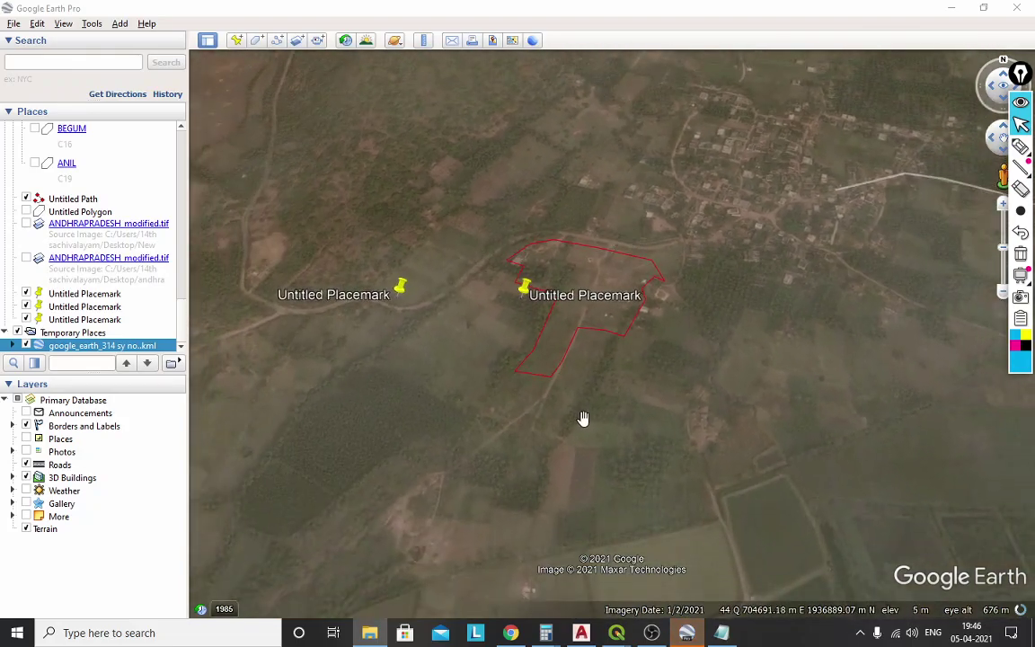
{"action": "scroll", "coordinate": [448, 414], "scroll_direction": "up", "scroll_amount": 4}
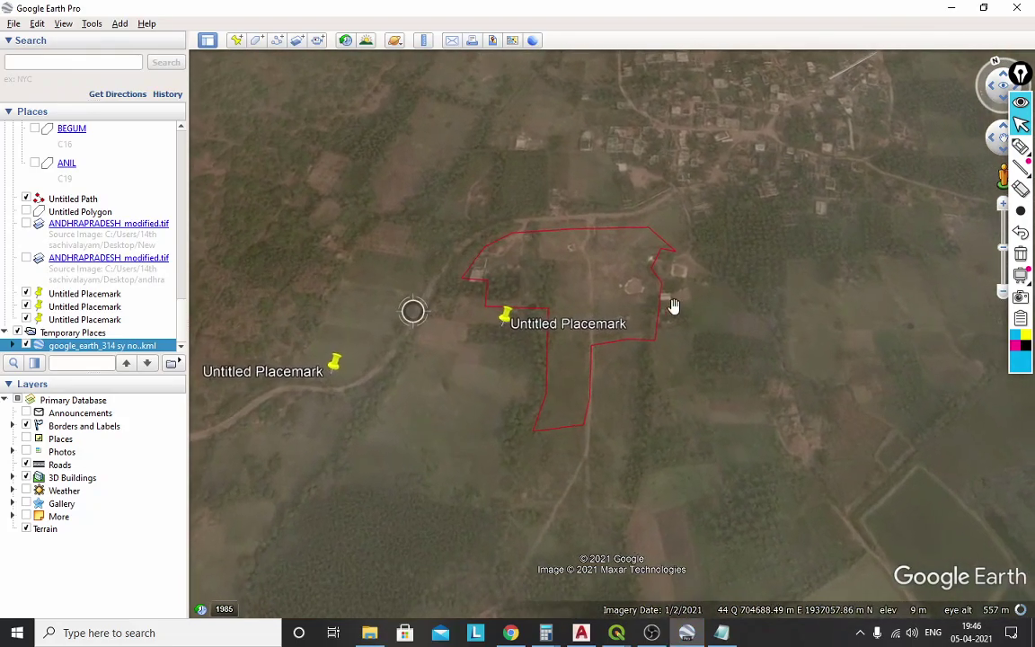
{"action": "scroll", "coordinate": [633, 495], "scroll_direction": "up", "scroll_amount": 3}
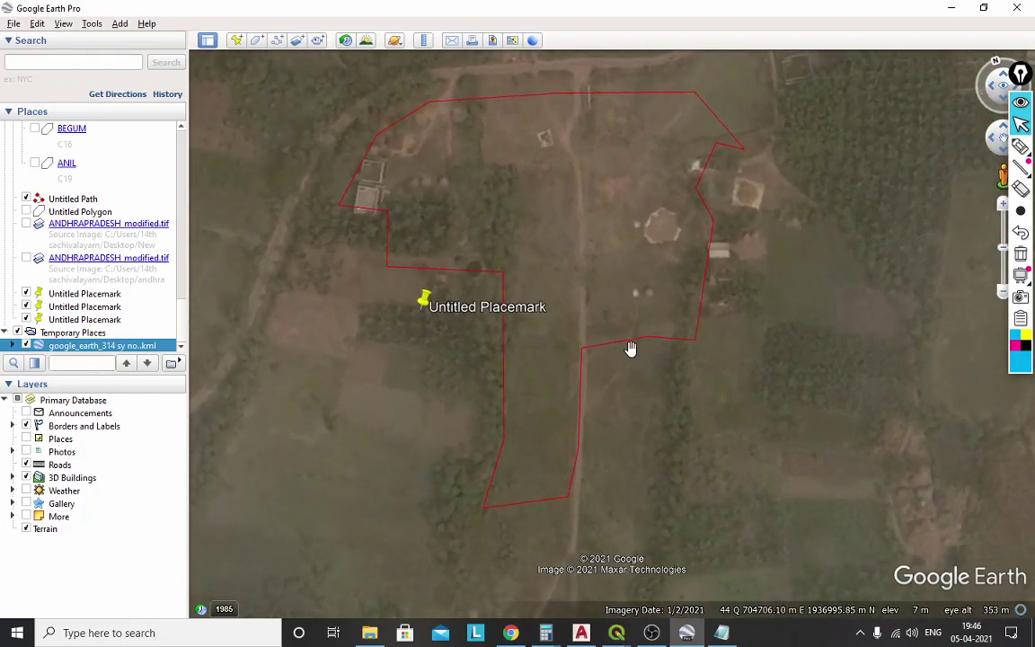
{"action": "scroll", "coordinate": [629, 369], "scroll_direction": "down", "scroll_amount": 3}
{"action": "scroll", "coordinate": [667, 207], "scroll_direction": "up", "scroll_amount": 2}
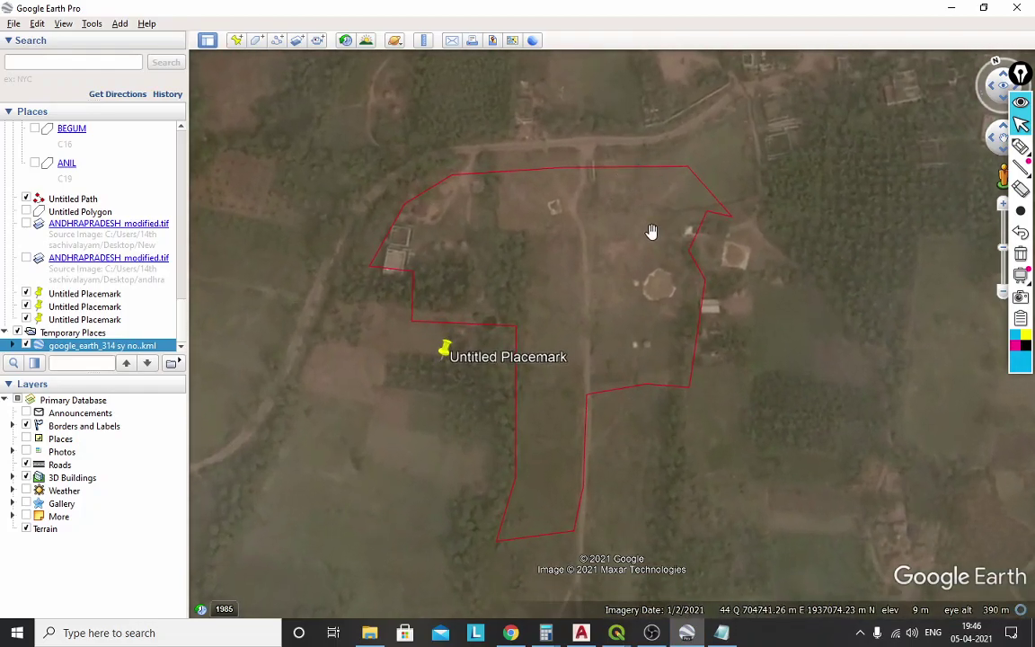
{"action": "scroll", "coordinate": [635, 406], "scroll_direction": "down", "scroll_amount": 3}
{"action": "scroll", "coordinate": [629, 285], "scroll_direction": "up", "scroll_amount": 2}
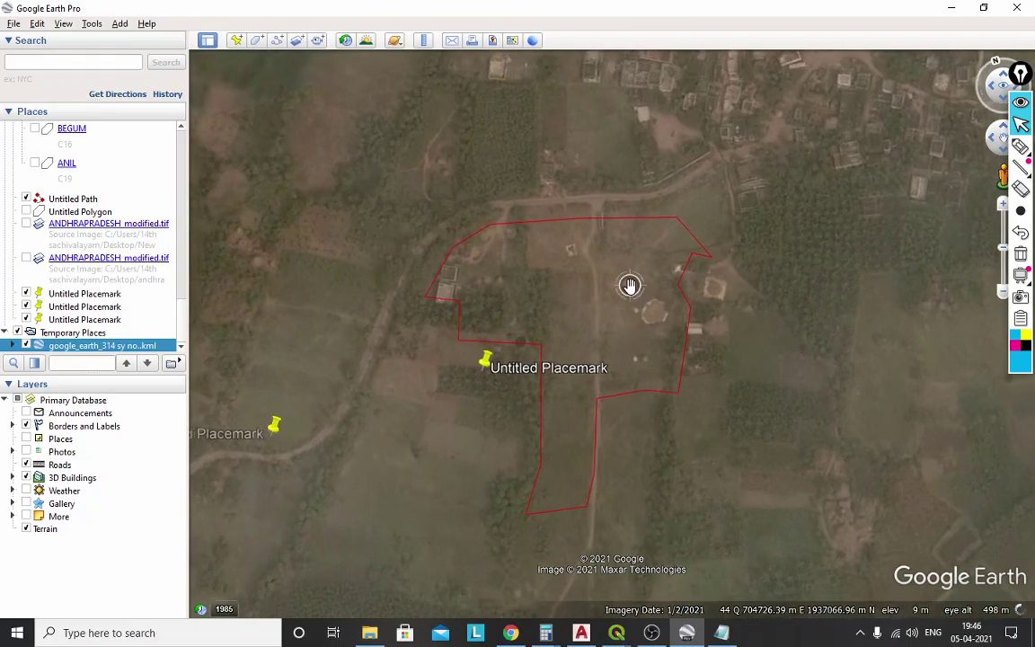
{"action": "scroll", "coordinate": [397, 303], "scroll_direction": "up", "scroll_amount": 3}
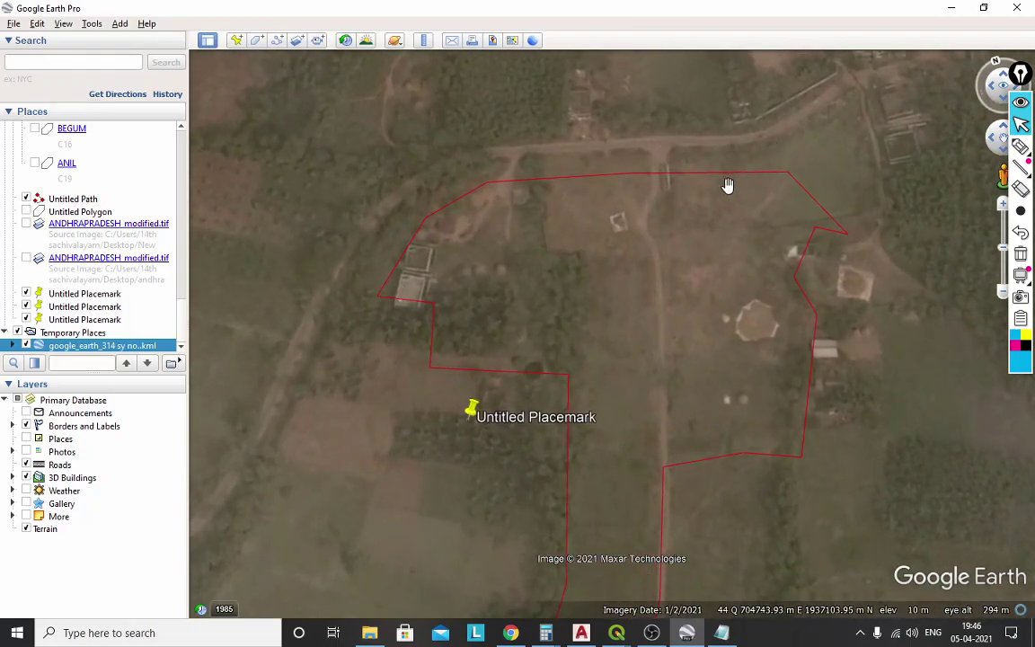
{"action": "left_click", "coordinate": [377, 301]}
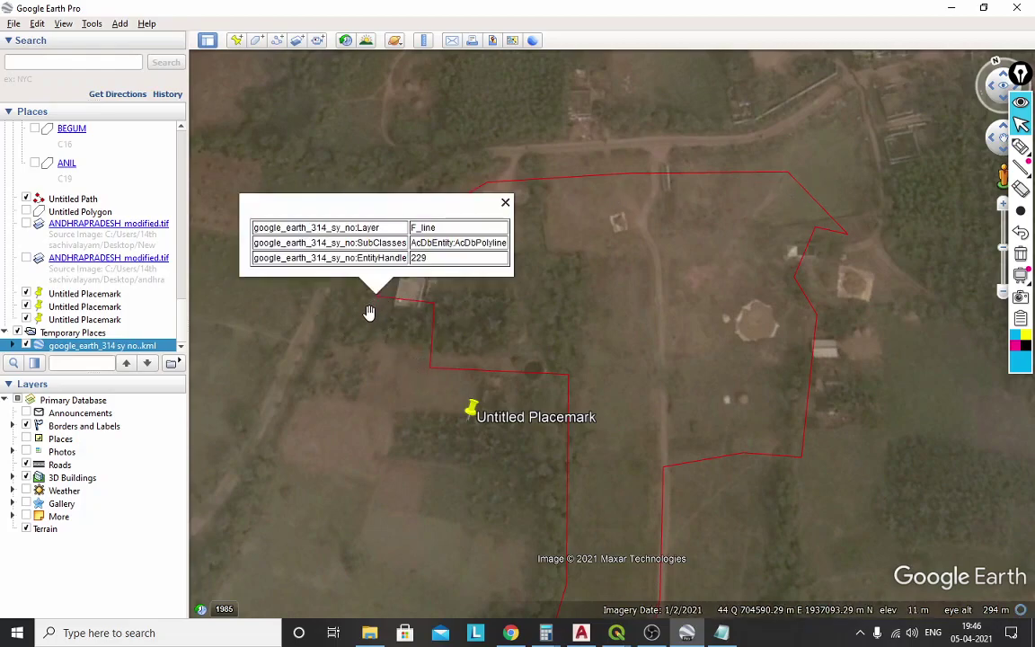
{"action": "left_click", "coordinate": [503, 202]}
Mark the plot boundary's western and upper-right corners with the annotation pen, and erase all the marks.
{"action": "left_click", "coordinate": [1020, 147]}
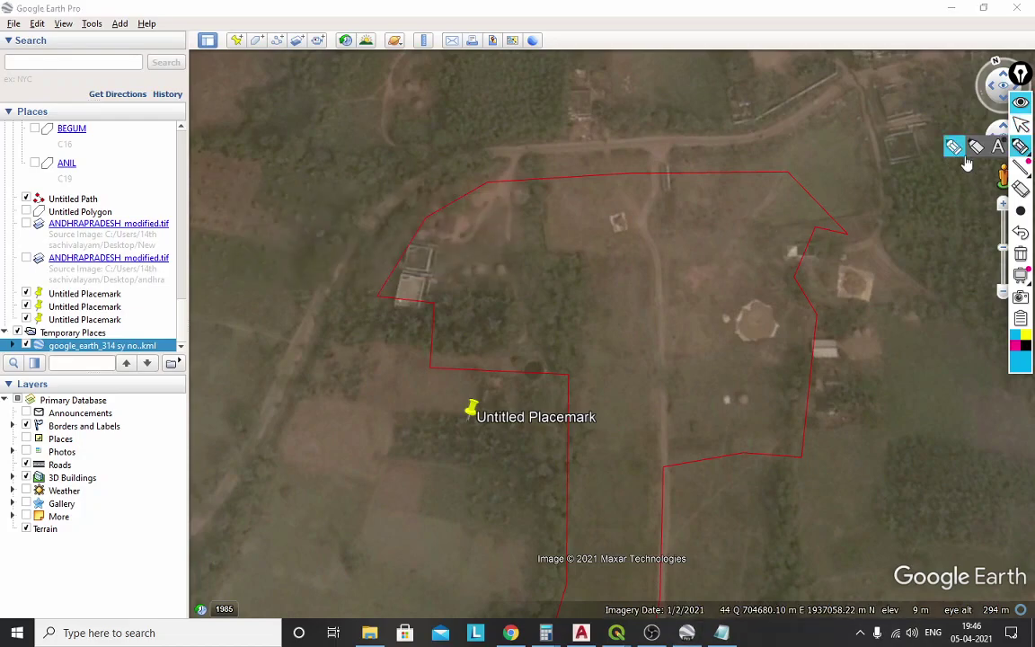
{"action": "mouse_move", "coordinate": [387, 291]}
{"action": "left_mouse_down"}
{"action": "mouse_move", "coordinate": [360, 305]}
{"action": "mouse_move", "coordinate": [402, 297]}
{"action": "mouse_move", "coordinate": [359, 319]}
{"action": "left_mouse_up"}
{"action": "left_click", "coordinate": [326, 338]}
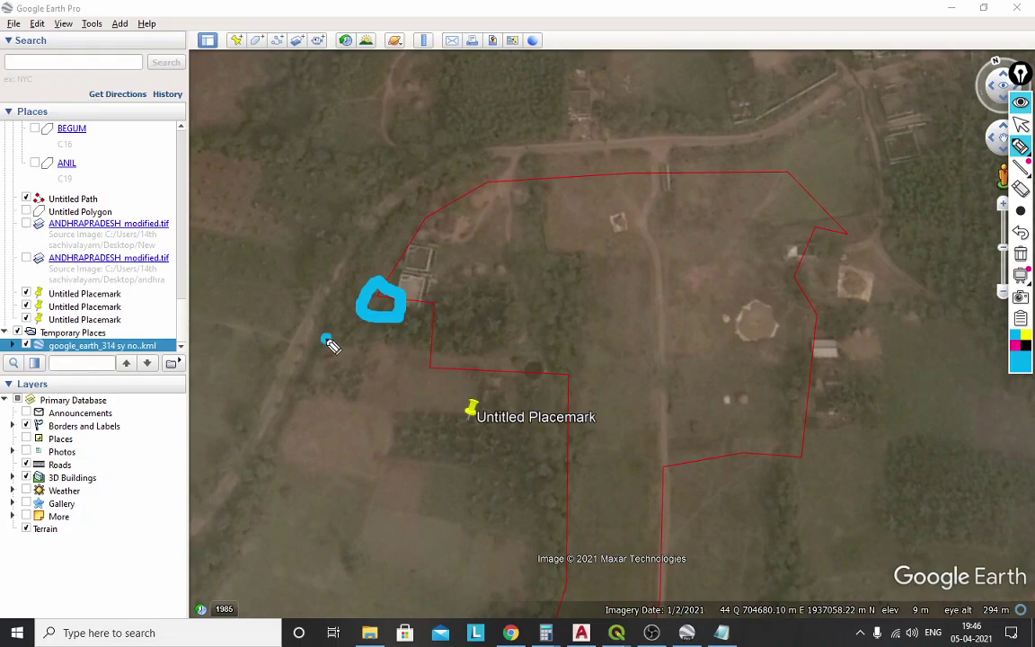
{"action": "left_click", "coordinate": [786, 175]}
{"action": "left_click", "coordinate": [763, 138]}
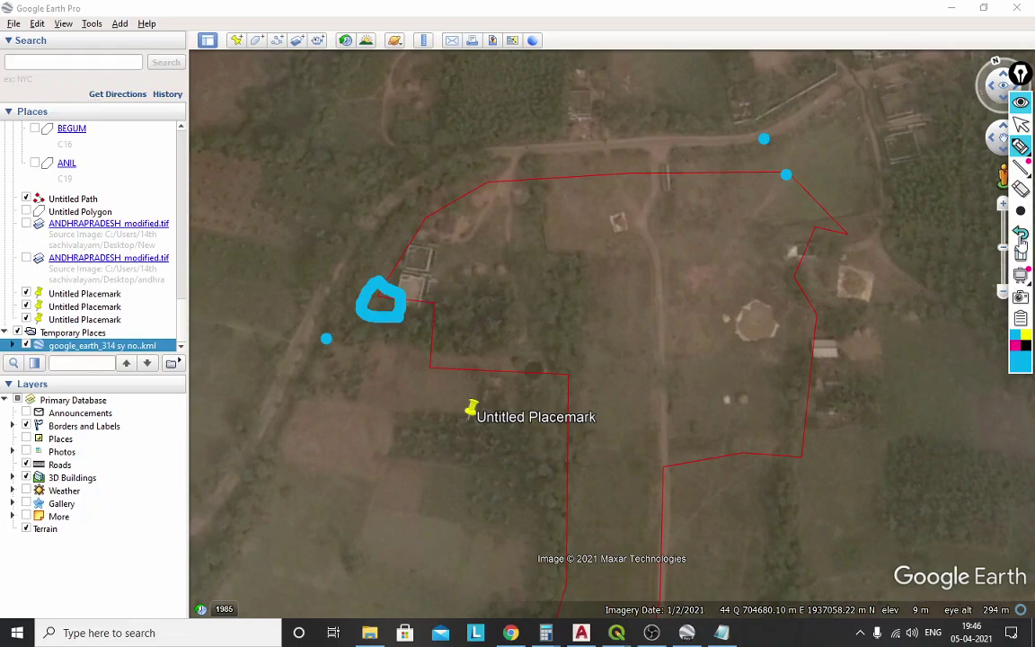
{"action": "left_click", "coordinate": [1020, 188]}
{"action": "left_click", "coordinate": [786, 175]}
{"action": "left_click", "coordinate": [763, 138]}
{"action": "left_click", "coordinate": [382, 279]}
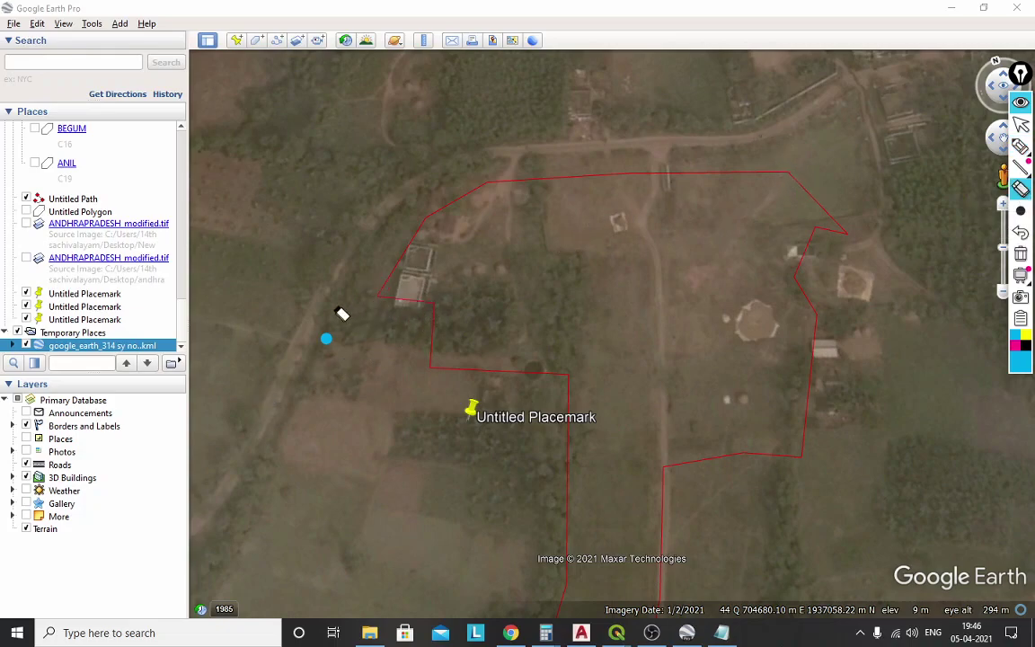
{"action": "left_click", "coordinate": [325, 338]}
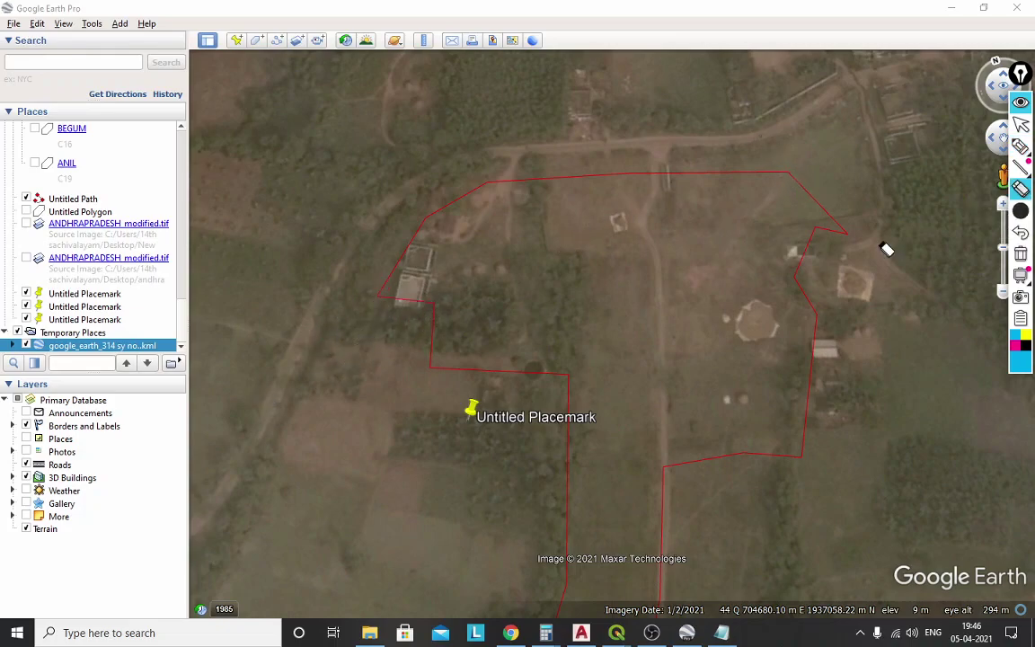
Examine the plot boundary's location relative to the surrounding village, fields and roads.
{"action": "scroll", "coordinate": [400, 256], "scroll_direction": "down", "scroll_amount": 4}
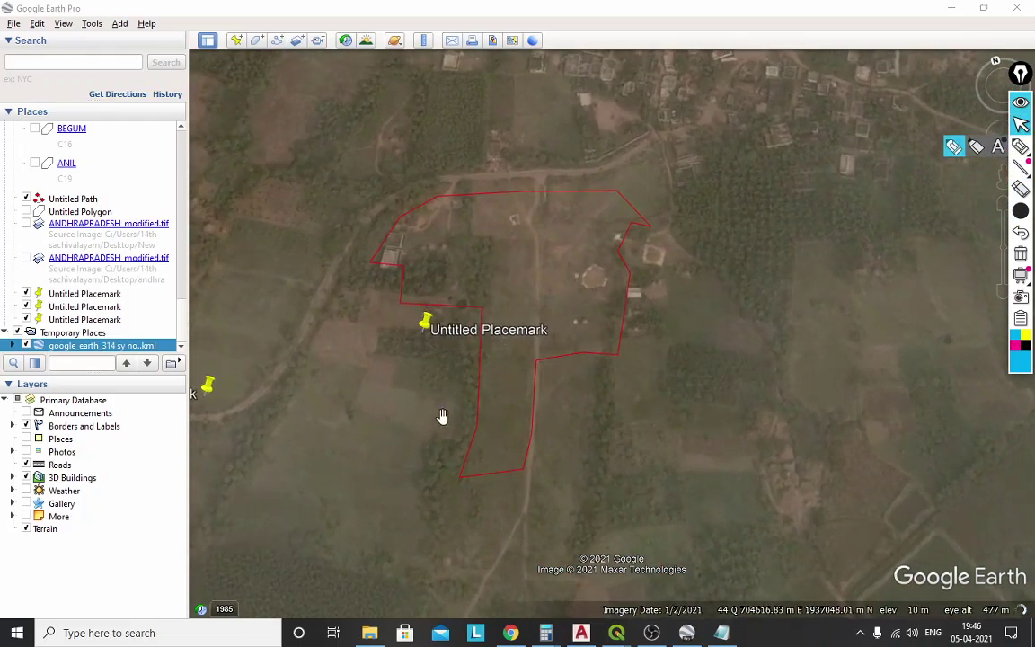
{"action": "scroll", "coordinate": [596, 344], "scroll_direction": "up", "scroll_amount": 1}
{"action": "scroll", "coordinate": [596, 344], "scroll_direction": "down", "scroll_amount": 8}
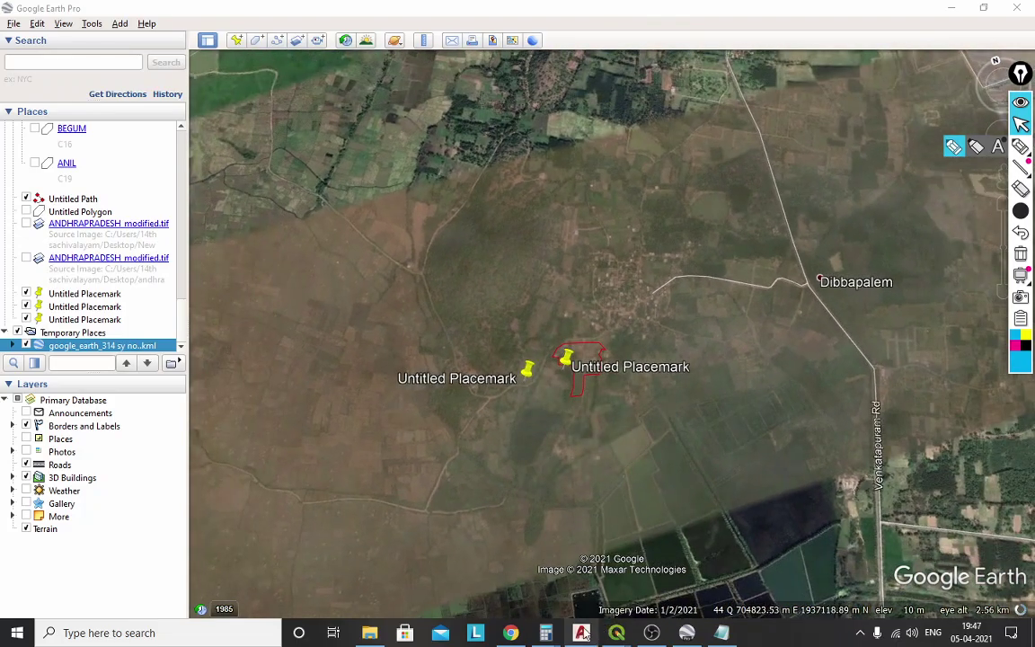
{"action": "mouse_move", "coordinate": [581, 632]}
{"action": "mouse_move", "coordinate": [687, 634]}
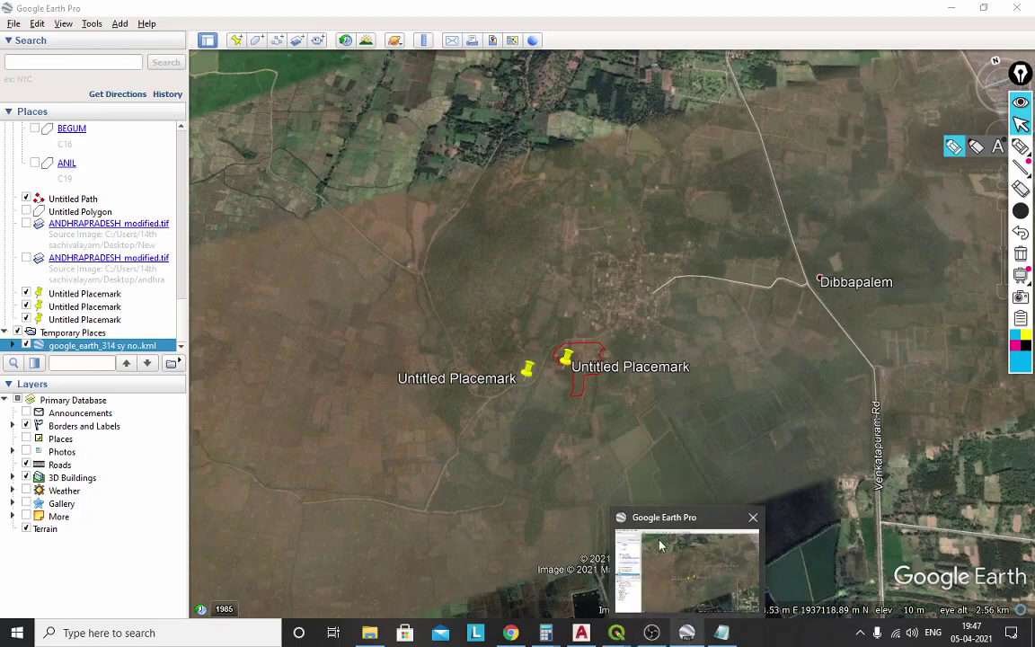
{"action": "left_click_drag", "start_coordinate": [628, 466], "coordinate": [589, 416]}
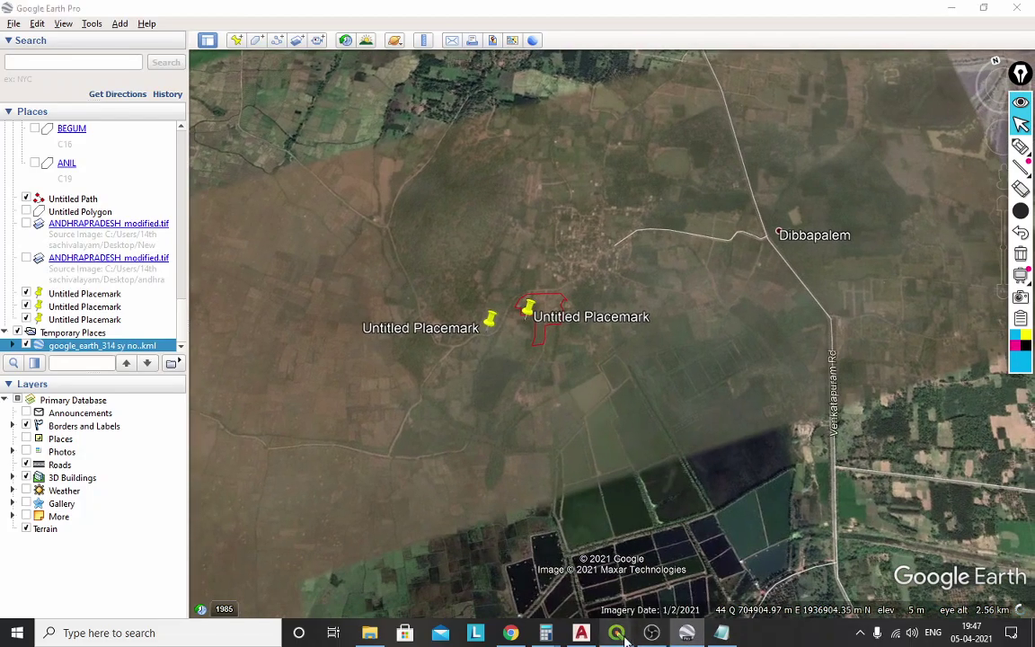
Switch to QGIS and review the ESRI Shapefile export options for the google_earth_314 sy no layer, leaving without saving.
{"action": "mouse_move", "coordinate": [616, 632]}
{"action": "left_click", "coordinate": [503, 580]}
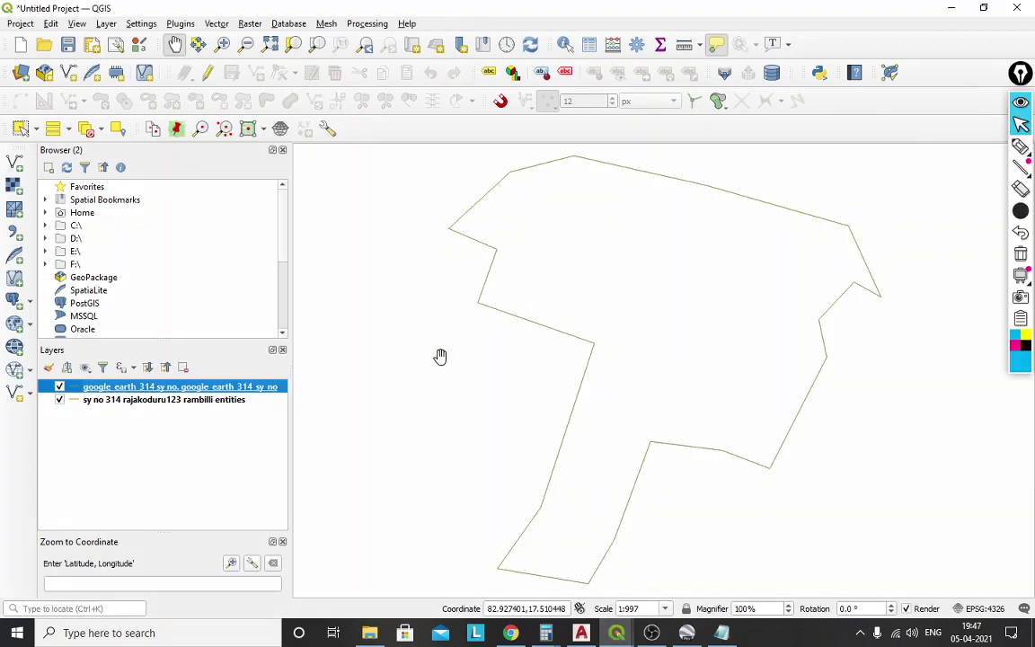
{"action": "right_click", "coordinate": [197, 391]}
{"action": "mouse_move", "coordinate": [287, 343]}
{"action": "left_click", "coordinate": [381, 343]}
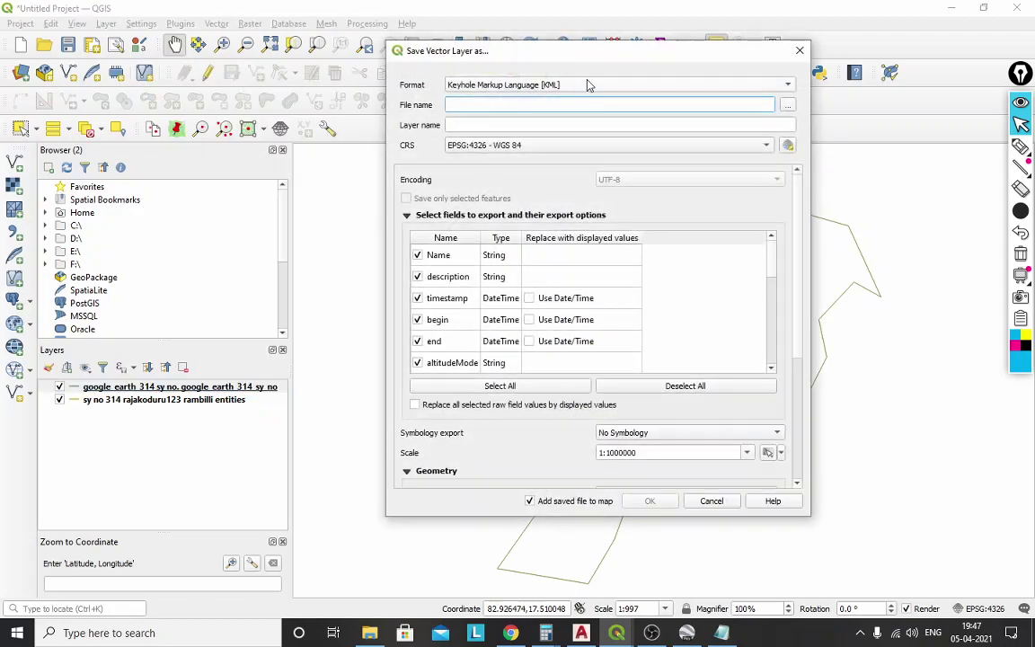
{"action": "left_click", "coordinate": [589, 84]}
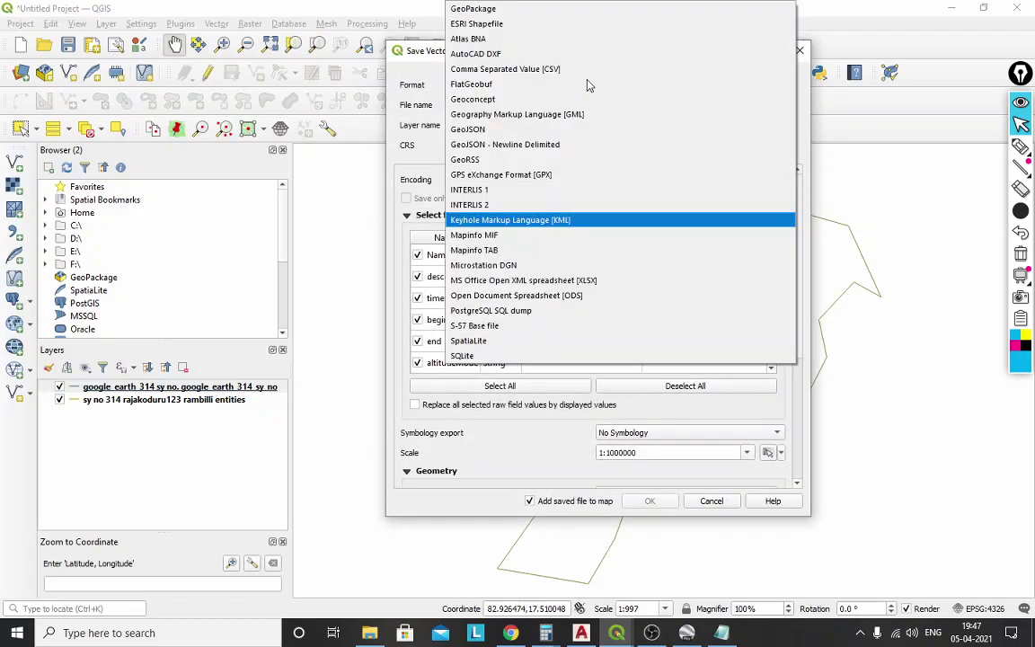
{"action": "left_click", "coordinate": [499, 25]}
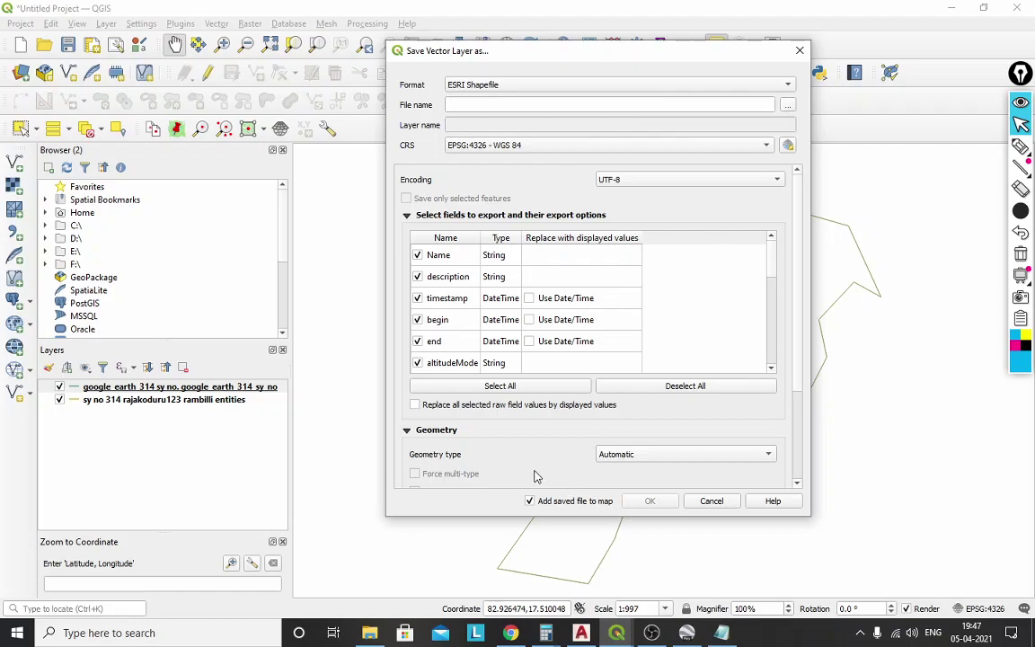
{"action": "scroll", "coordinate": [539, 467], "scroll_direction": "down", "scroll_amount": 3}
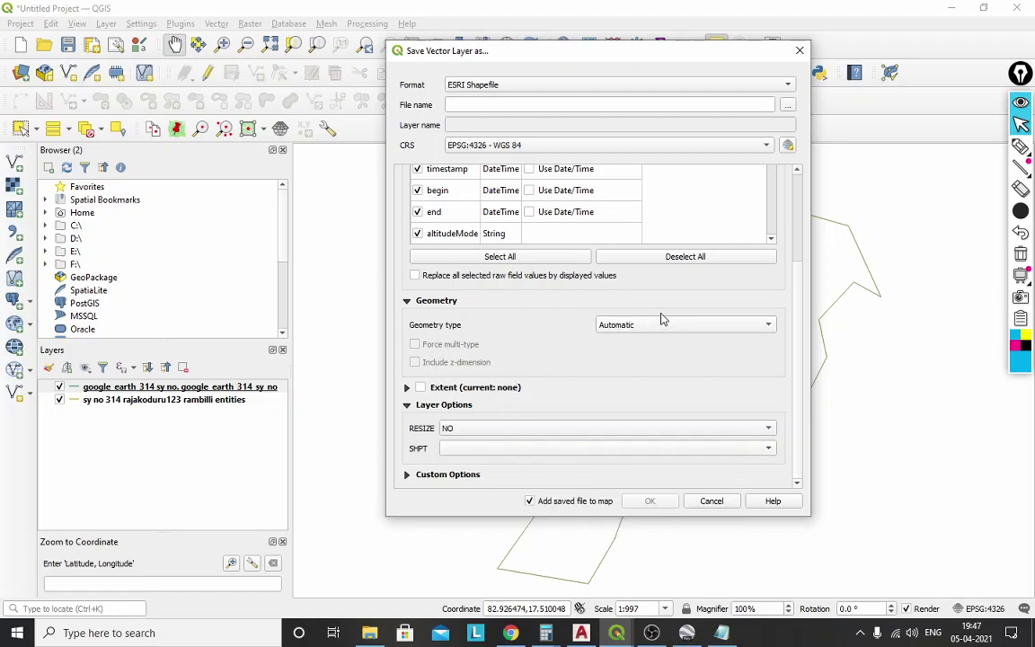
{"action": "scroll", "coordinate": [663, 318], "scroll_direction": "up", "scroll_amount": 3}
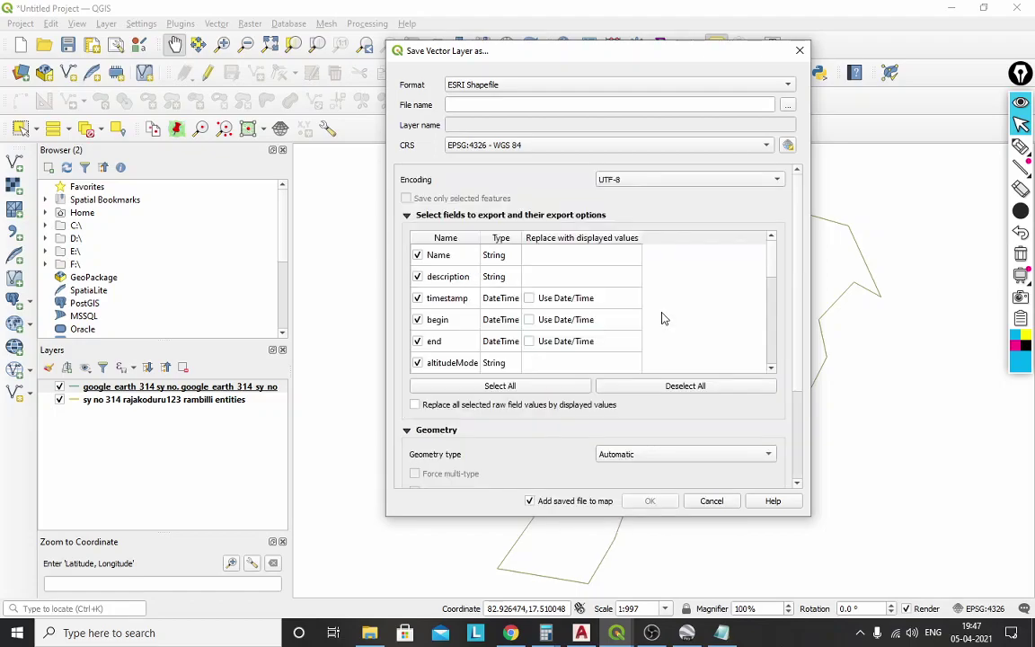
{"action": "left_click", "coordinate": [804, 54]}
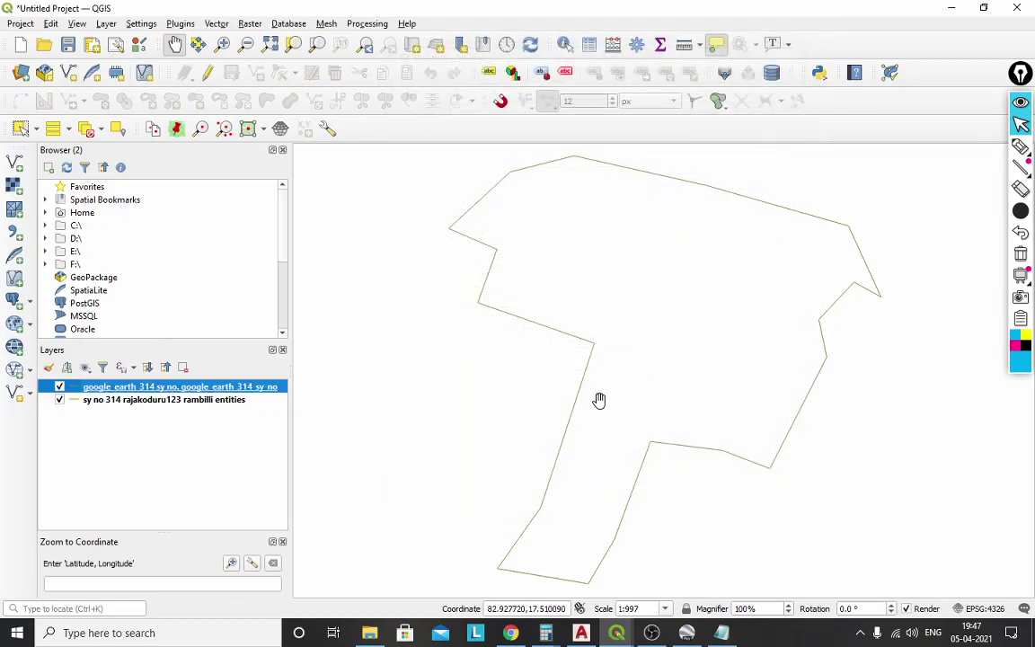
{"action": "scroll", "coordinate": [596, 400], "scroll_direction": "down", "scroll_amount": 2}
{"action": "scroll", "coordinate": [593, 386], "scroll_direction": "up", "scroll_amount": 2}
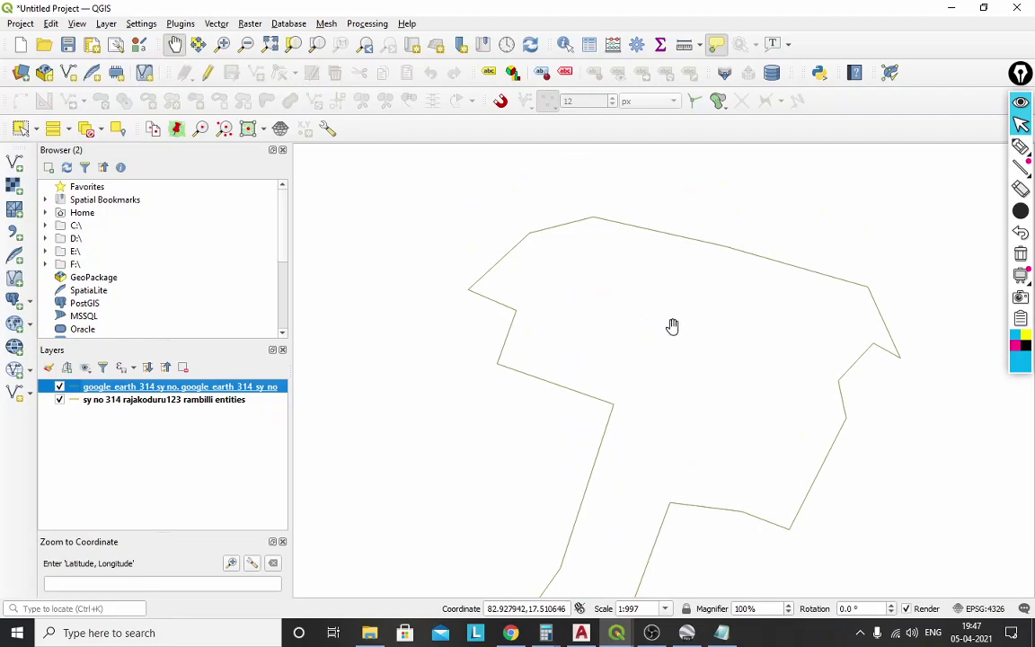
{"action": "left_click_drag", "start_coordinate": [715, 406], "coordinate": [735, 349]}
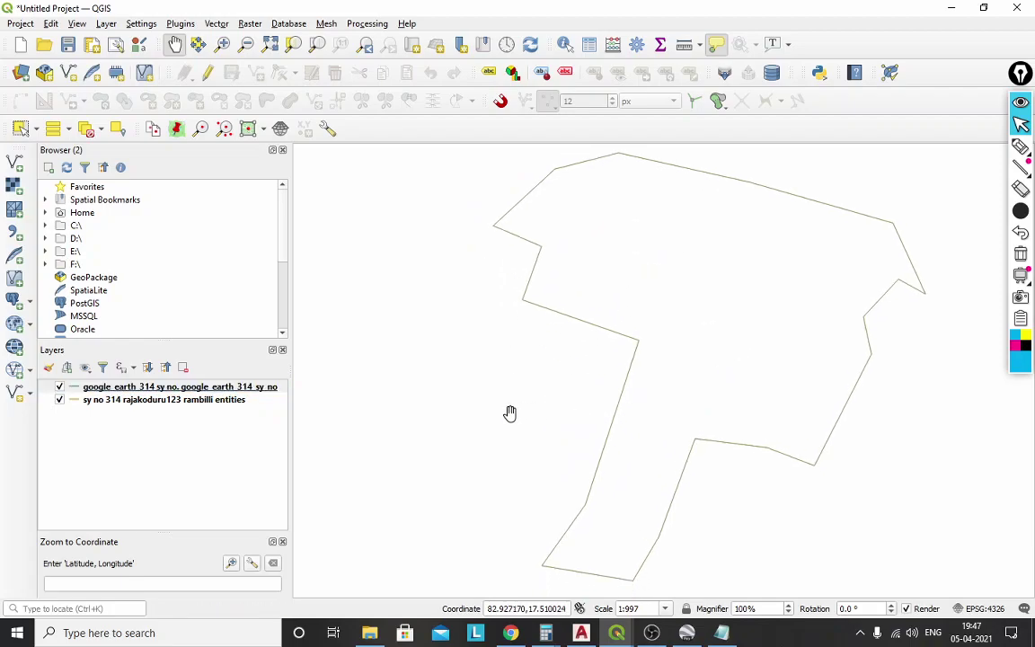
{"action": "scroll", "coordinate": [471, 397], "scroll_direction": "down", "scroll_amount": 1}
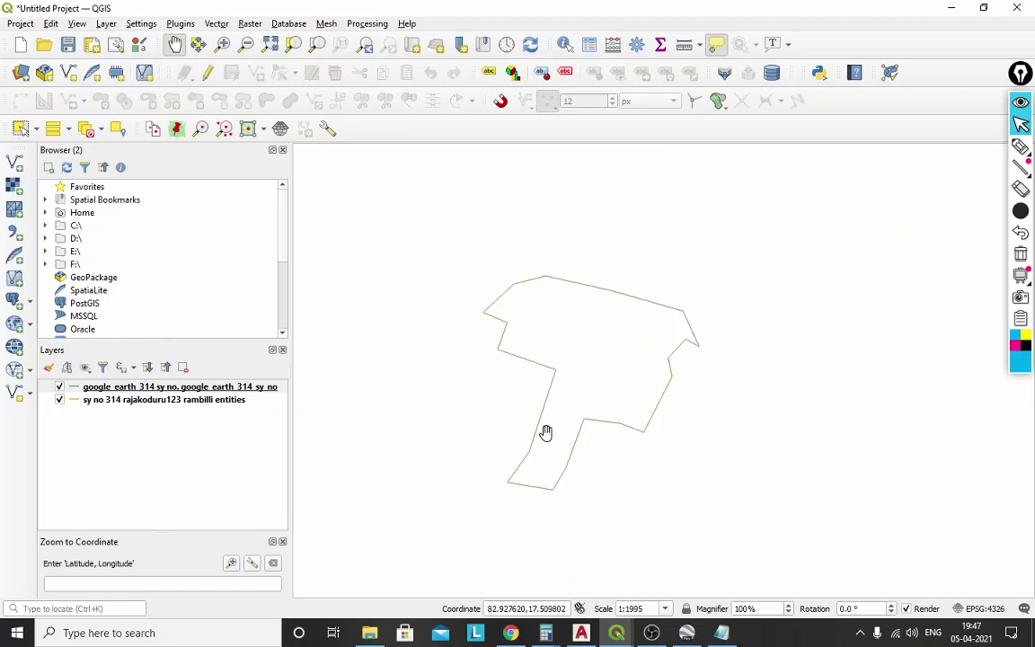
{"action": "left_click_drag", "start_coordinate": [566, 374], "coordinate": [656, 397]}
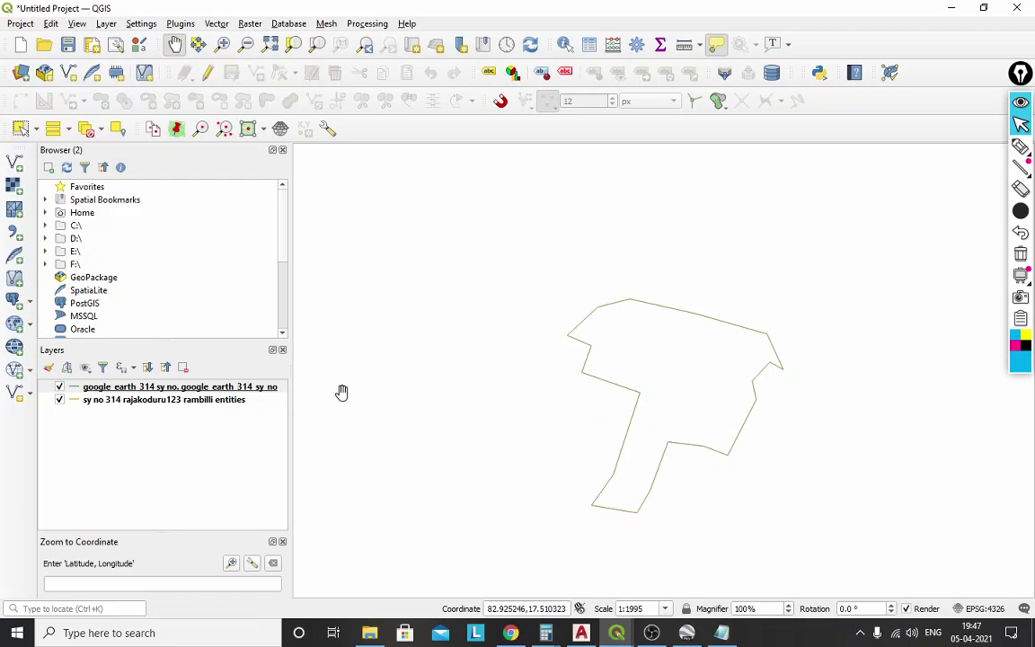
Remove both the google_earth_314 sy no and the sy no 314 rajakoduru123 rambilli entities layers from the project.
{"action": "left_click_drag", "start_coordinate": [213, 415], "coordinate": [222, 389]}
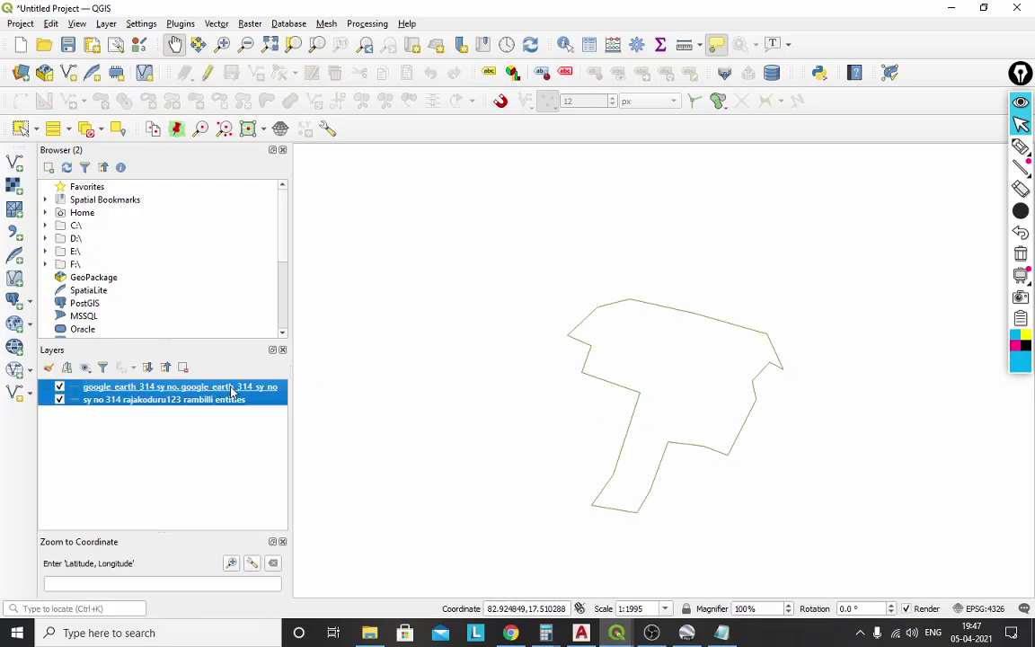
{"action": "right_click", "coordinate": [231, 391]}
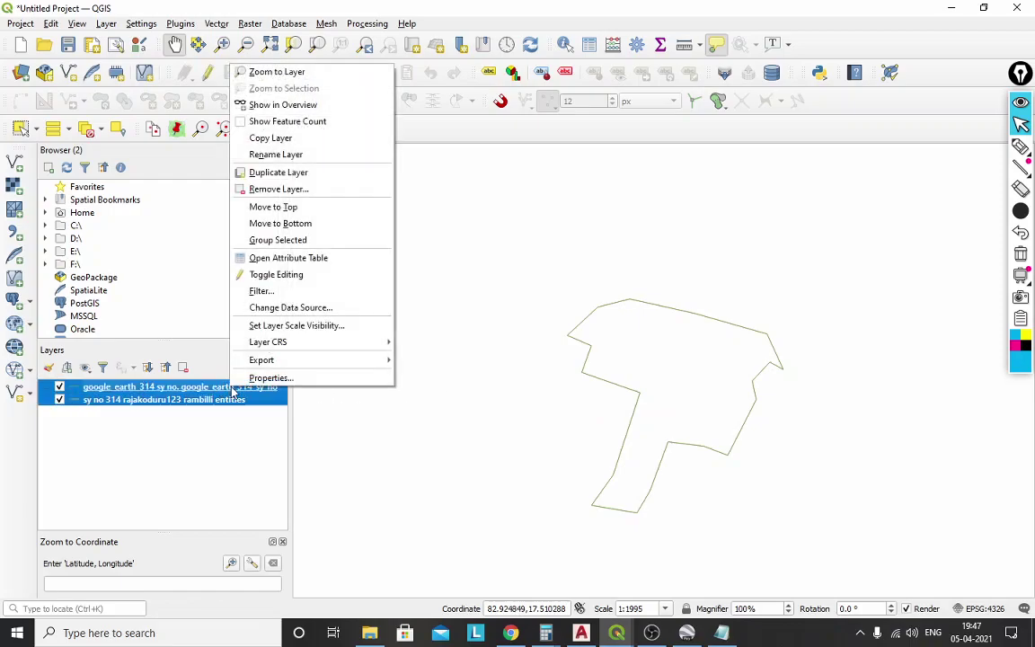
{"action": "left_click", "coordinate": [321, 191]}
{"action": "left_click", "coordinate": [498, 330]}
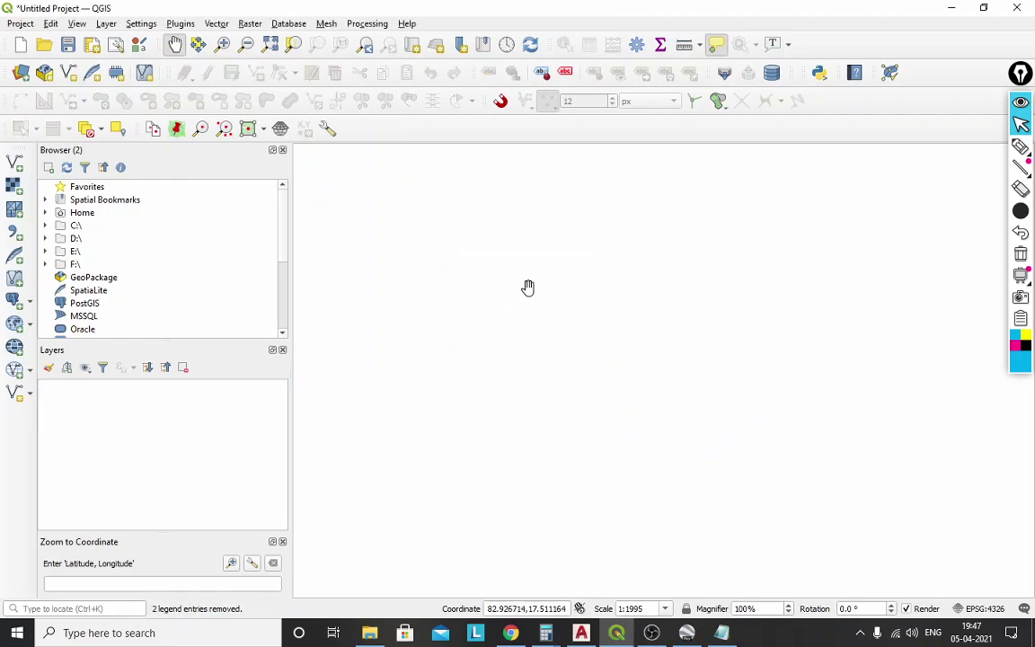
Add the DXF drawing "youtube excercise" from the Desktop to the project as a vector dataset with its line and polygon layers.
{"action": "left_click", "coordinate": [16, 162]}
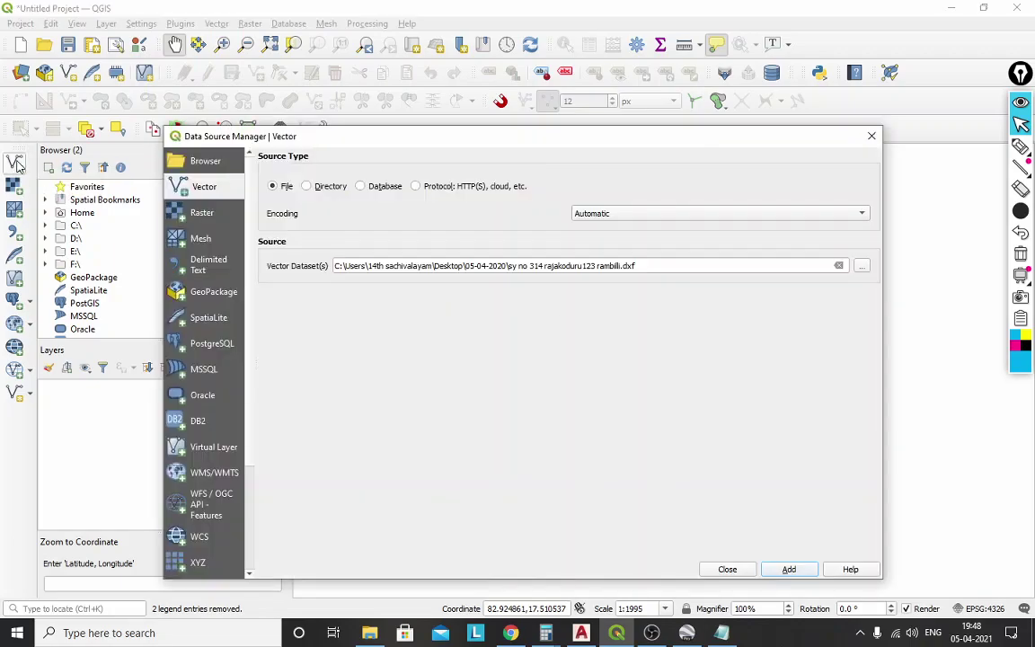
{"action": "left_click", "coordinate": [863, 266]}
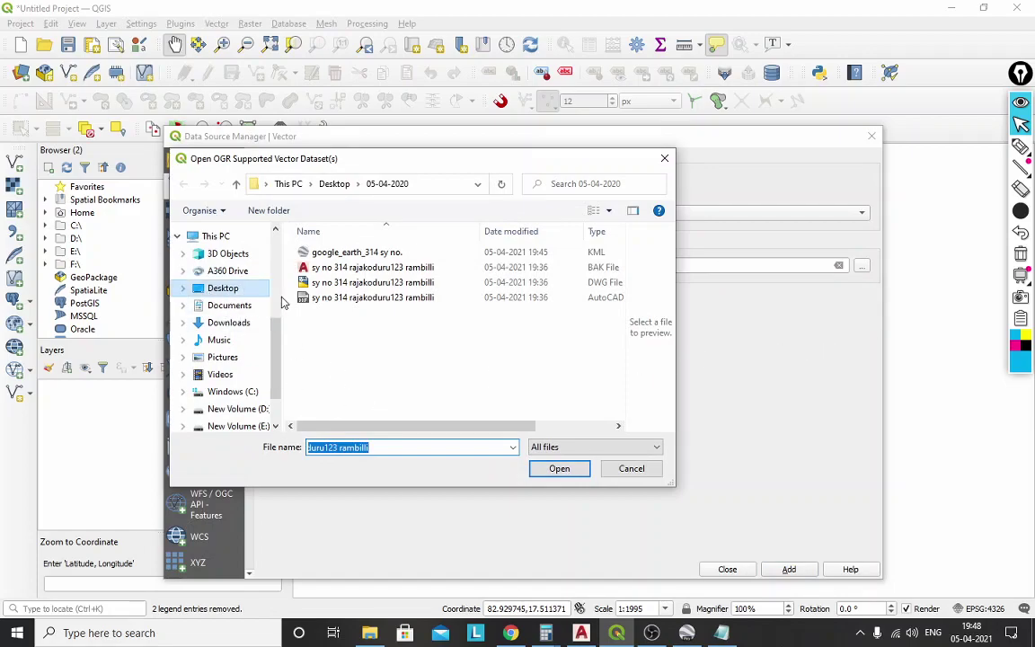
{"action": "left_click", "coordinate": [224, 289]}
{"action": "scroll", "coordinate": [445, 303], "scroll_direction": "down", "scroll_amount": 5}
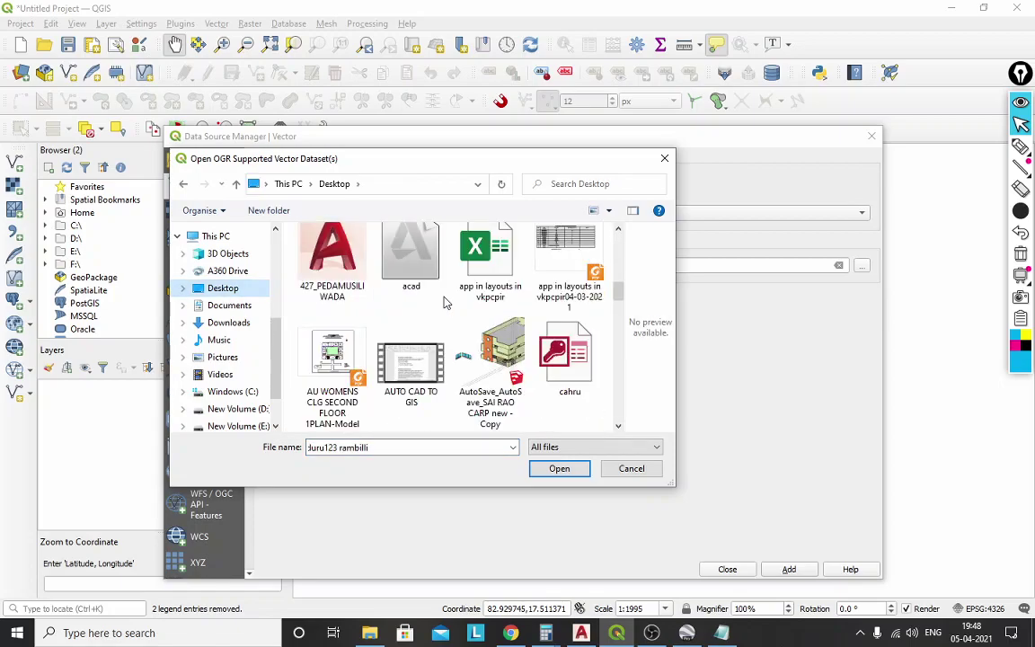
{"action": "scroll", "coordinate": [445, 302], "scroll_direction": "down", "scroll_amount": 10}
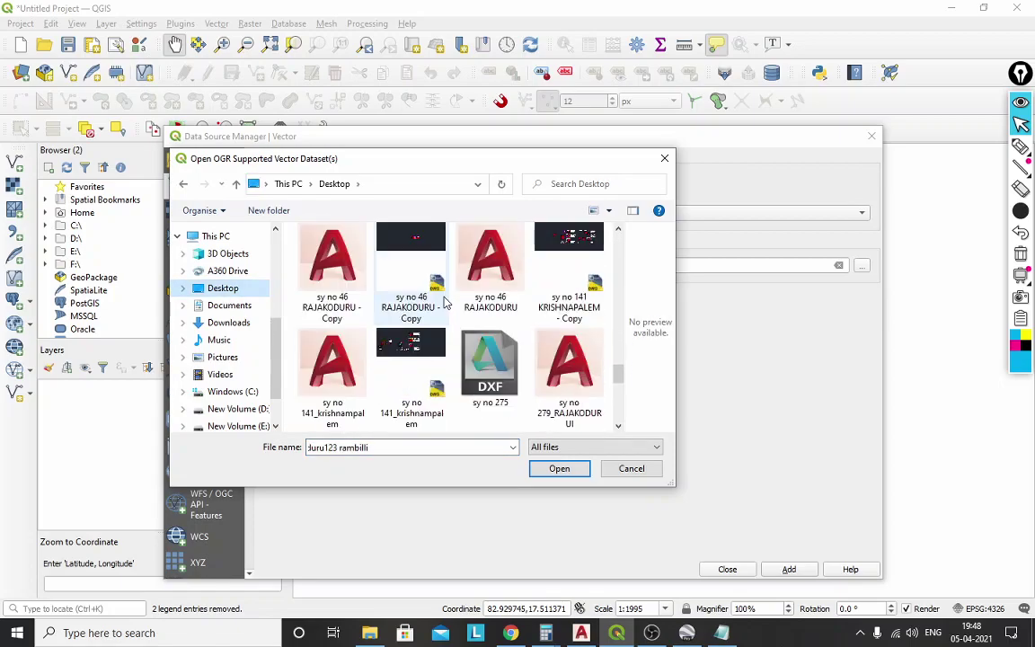
{"action": "scroll", "coordinate": [445, 303], "scroll_direction": "down", "scroll_amount": 5}
{"action": "left_click", "coordinate": [557, 306]}
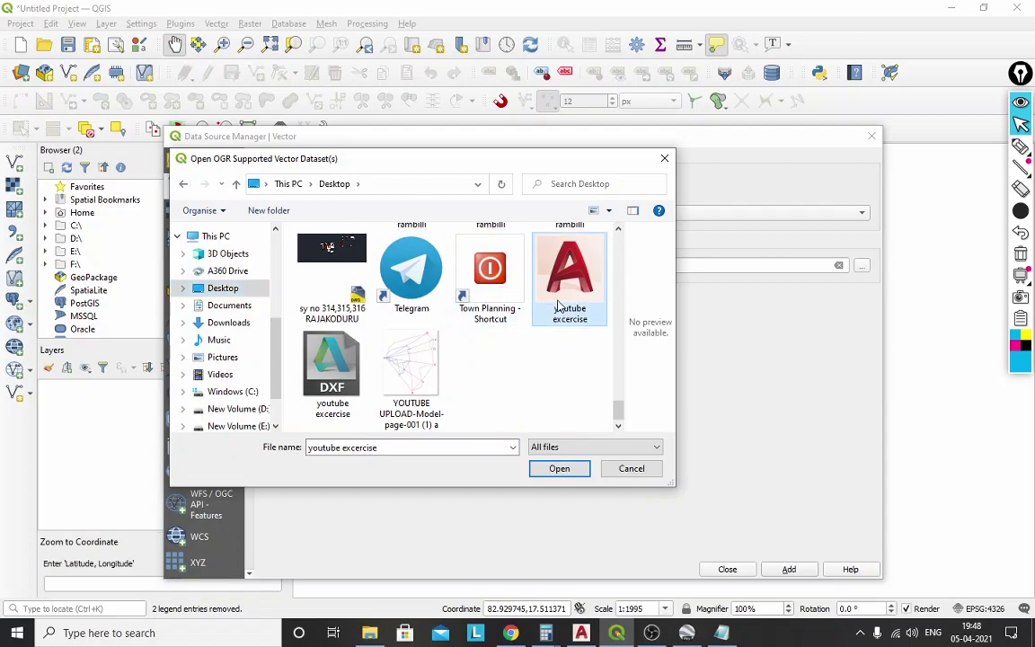
{"action": "left_click", "coordinate": [331, 368]}
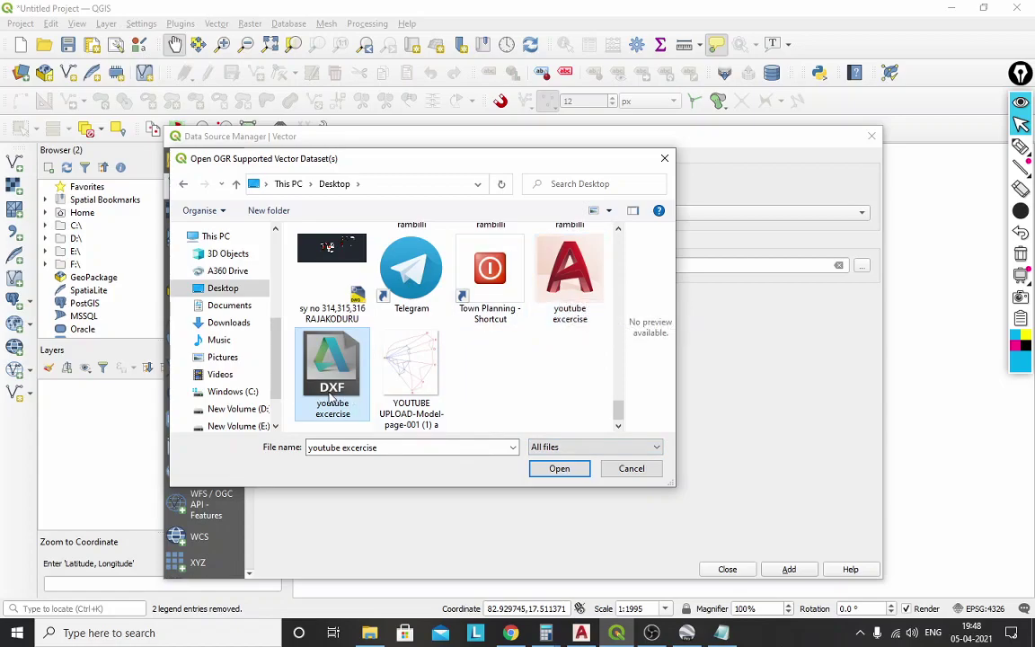
{"action": "left_click", "coordinate": [559, 469]}
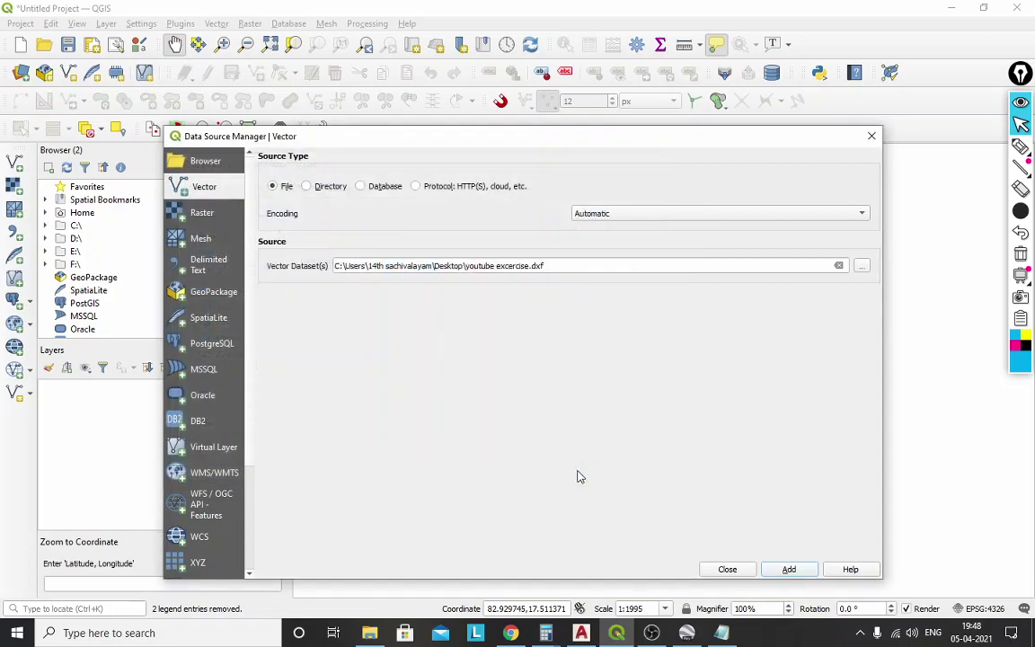
{"action": "left_click", "coordinate": [789, 569]}
{"action": "left_click", "coordinate": [628, 388]}
{"action": "left_click", "coordinate": [727, 570]}
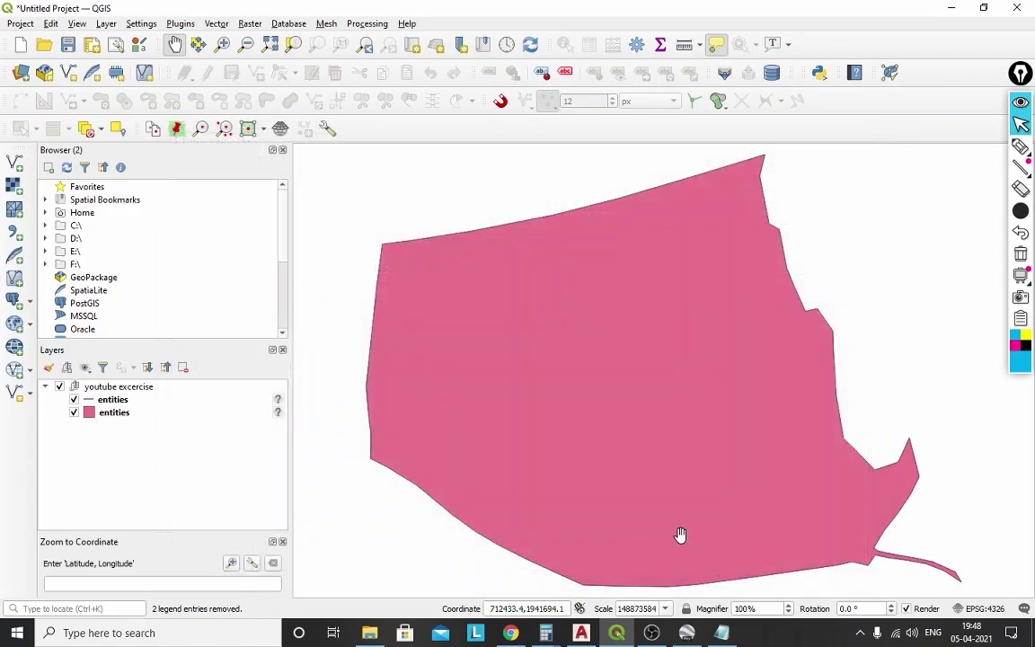
Assign the coordinate reference system WGS 84 / UTM zone 44N (EPSG:32644) to both the polygon and line entities layers.
{"action": "scroll", "coordinate": [549, 379], "scroll_direction": "down", "scroll_amount": 2}
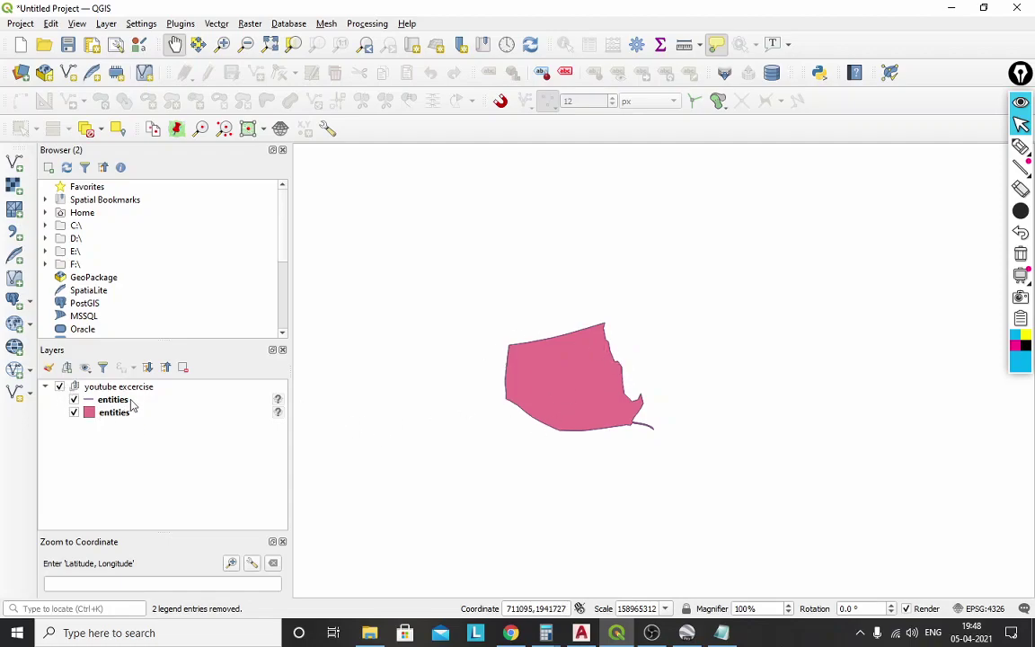
{"action": "left_click", "coordinate": [278, 414]}
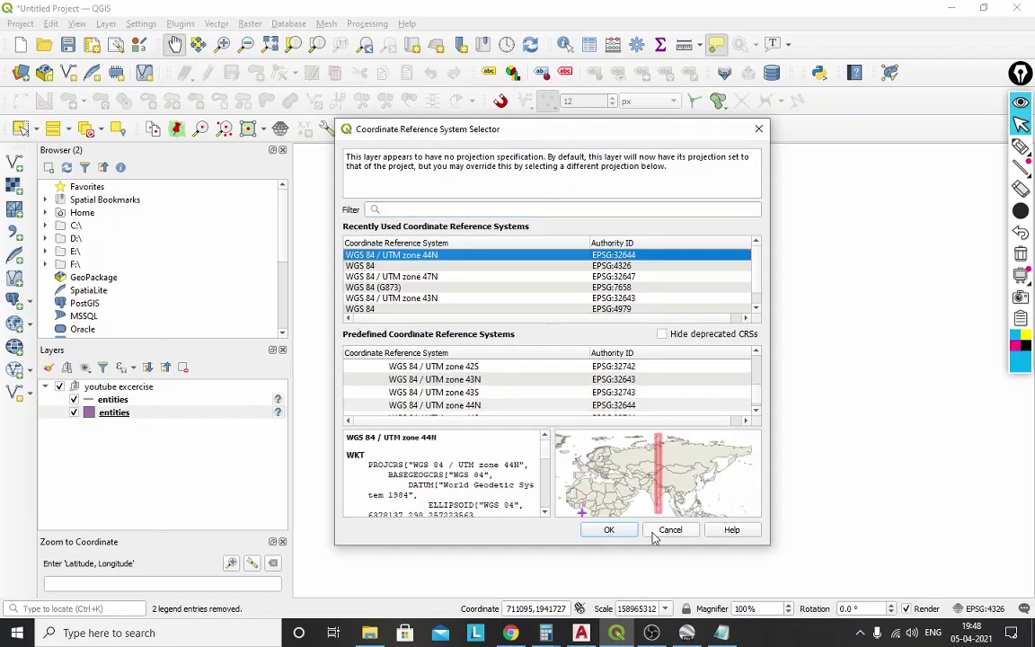
{"action": "left_click", "coordinate": [609, 529]}
{"action": "left_click", "coordinate": [278, 399]}
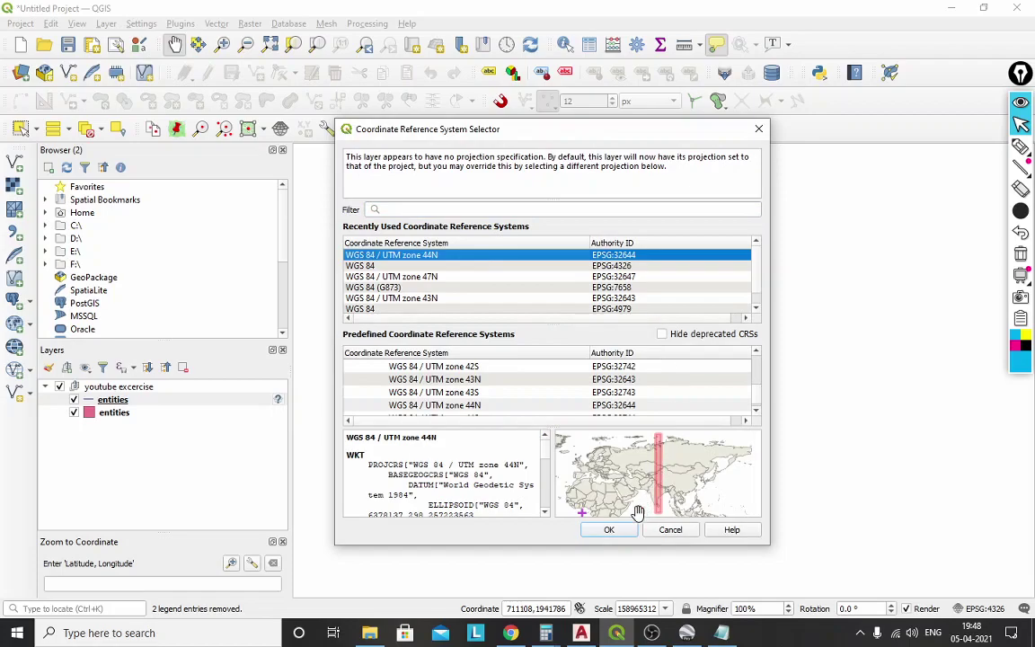
{"action": "left_click", "coordinate": [607, 529]}
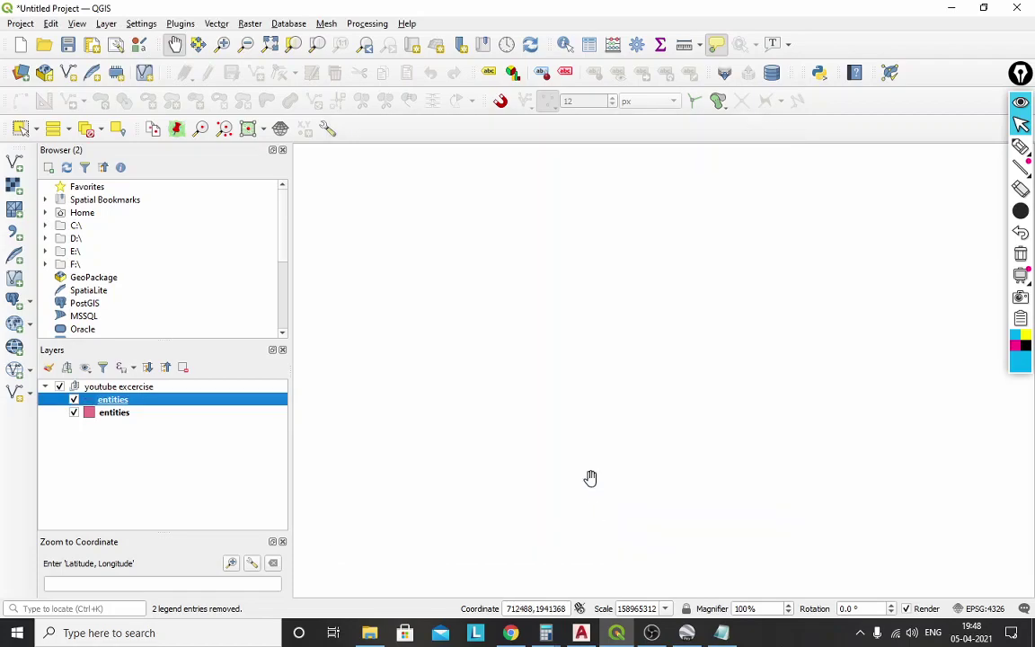
Zoom to the extent of the line entities layer and examine the plot's shape on the map.
{"action": "right_click", "coordinate": [184, 401]}
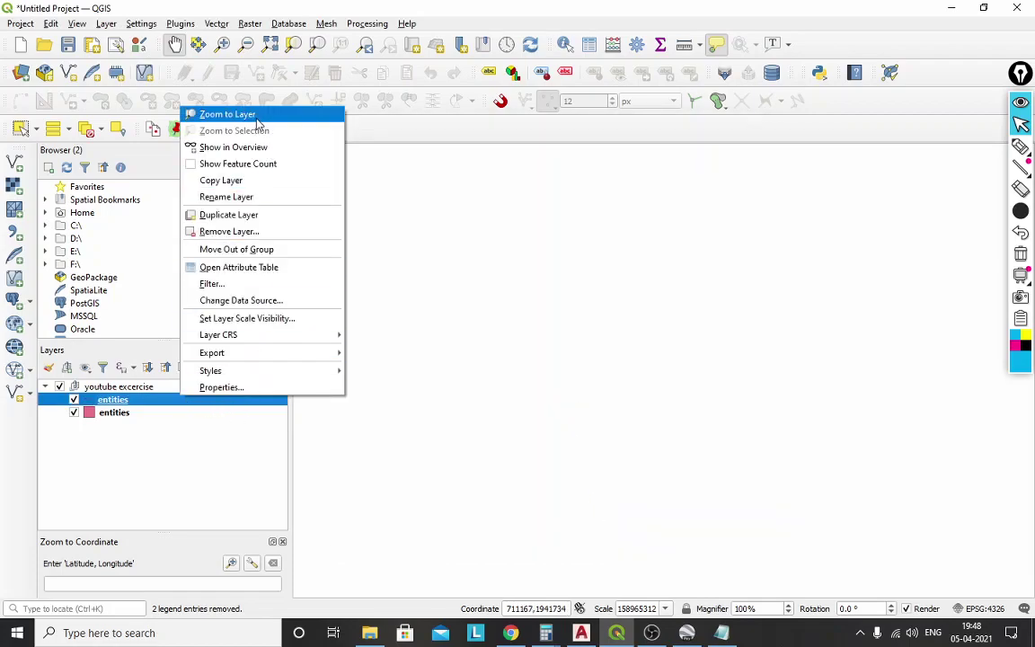
{"action": "left_click", "coordinate": [208, 114]}
{"action": "scroll", "coordinate": [637, 385], "scroll_direction": "down", "scroll_amount": 4}
{"action": "scroll", "coordinate": [622, 412], "scroll_direction": "up", "scroll_amount": 2}
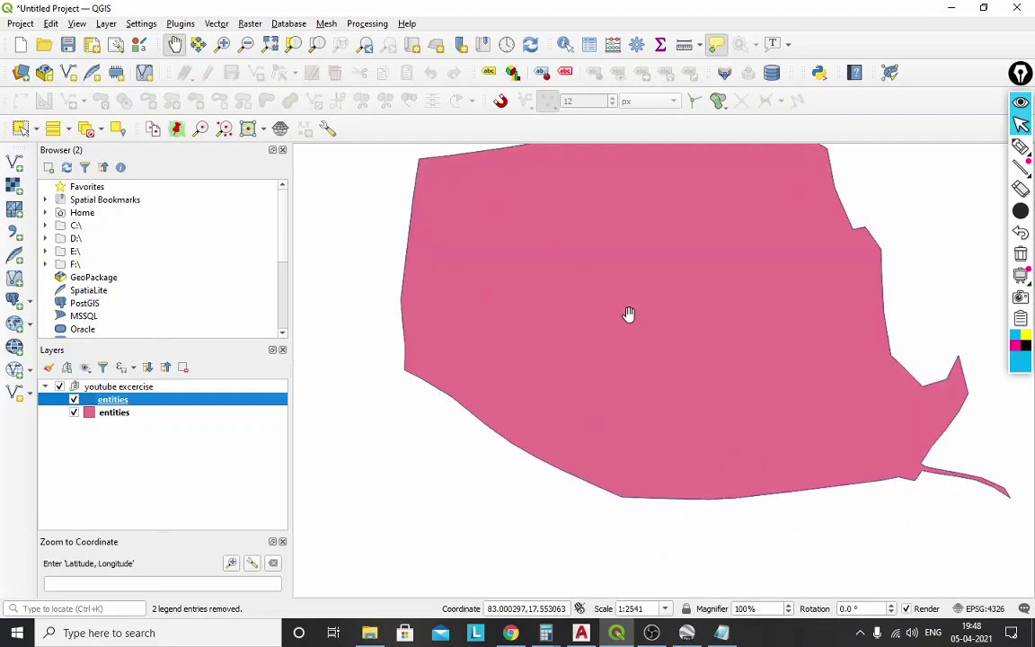
{"action": "left_click_drag", "start_coordinate": [618, 231], "coordinate": [607, 404]}
{"action": "left_click_drag", "start_coordinate": [426, 448], "coordinate": [471, 384]}
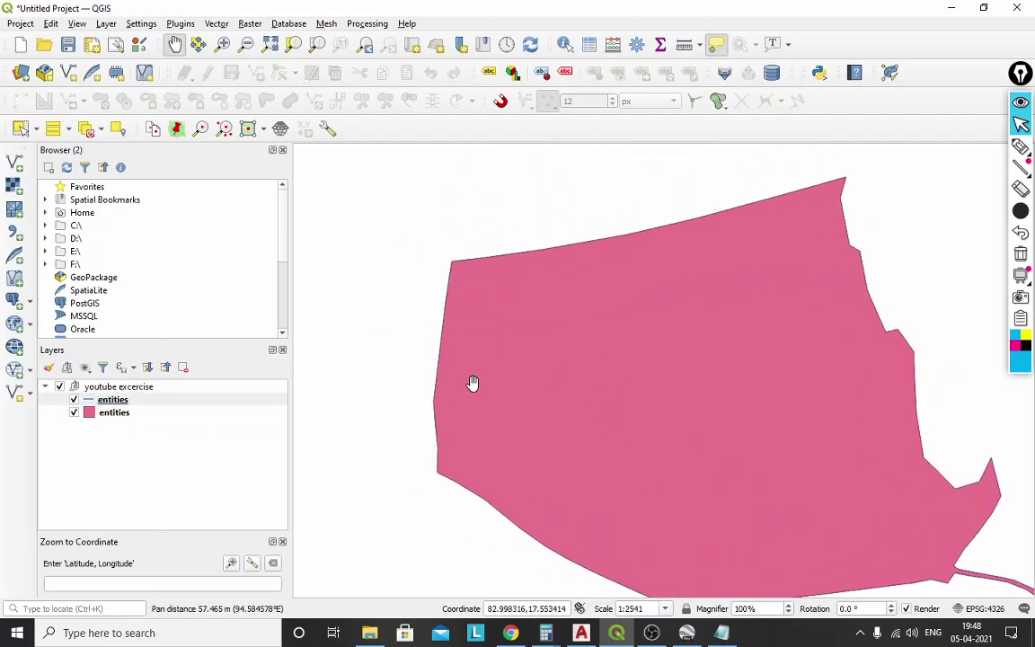
Start exporting the line entities layer to a new file and set the output format to ESRI Shapefile.
{"action": "left_click", "coordinate": [140, 400]}
{"action": "right_click", "coordinate": [140, 401]}
{"action": "mouse_move", "coordinate": [199, 354]}
{"action": "left_click", "coordinate": [339, 354]}
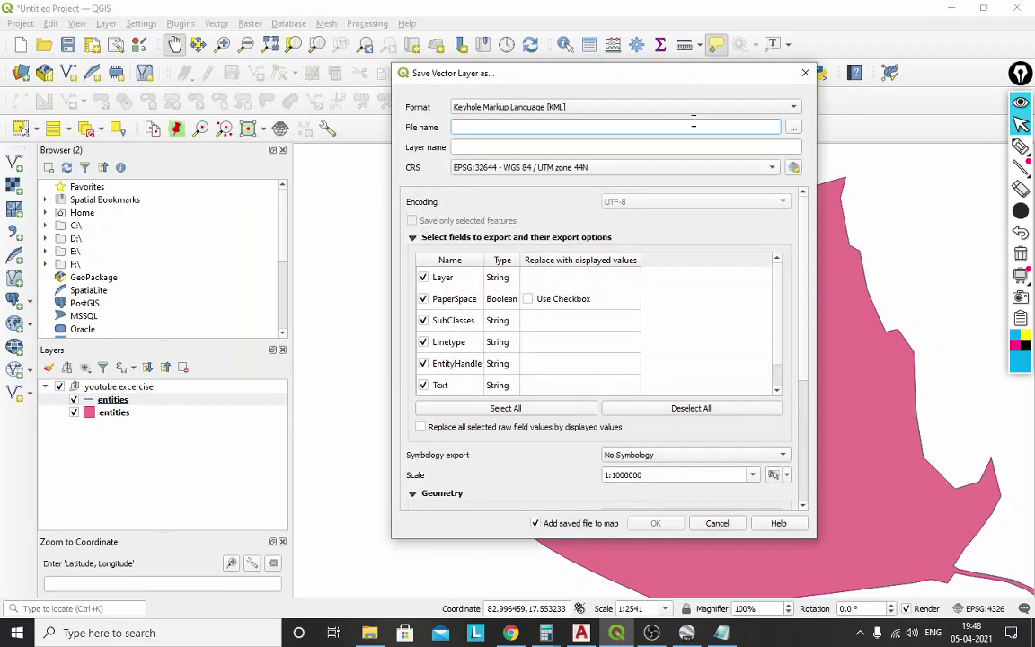
{"action": "left_click", "coordinate": [604, 106]}
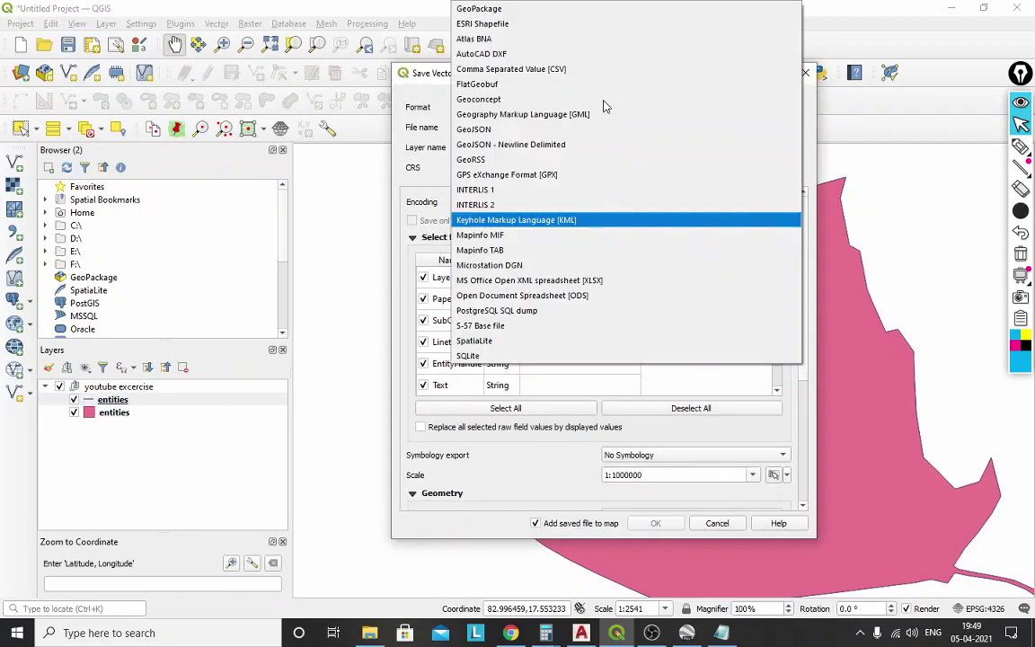
{"action": "left_click", "coordinate": [543, 26]}
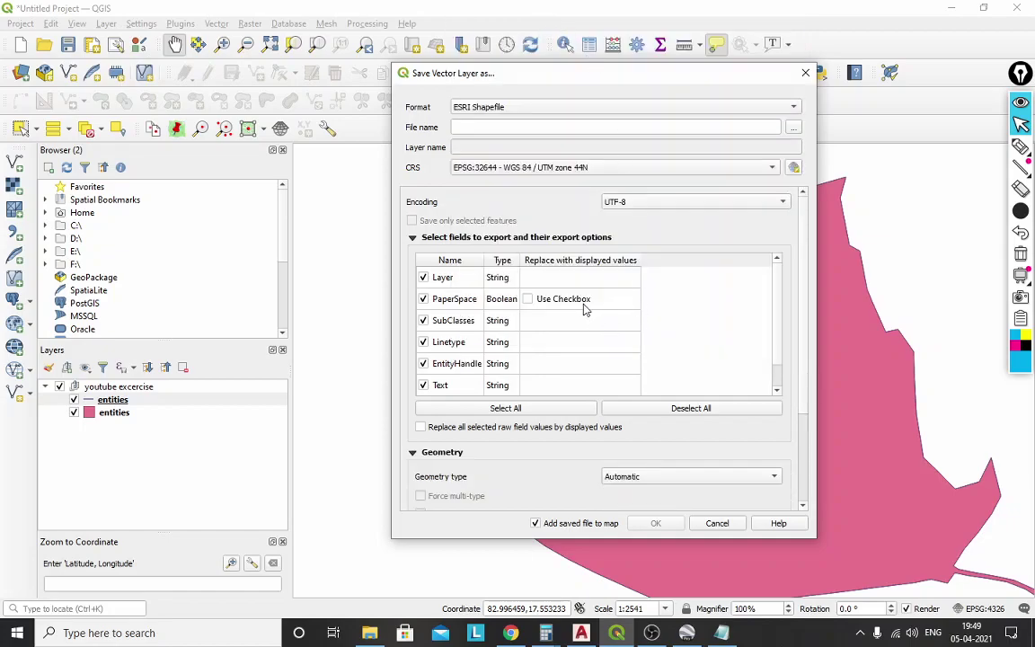
Set the export's coordinate reference system to WGS 84 / UTM zone 44N (EPSG:32644) and review the remaining export options.
{"action": "scroll", "coordinate": [584, 309], "scroll_direction": "down", "scroll_amount": 2}
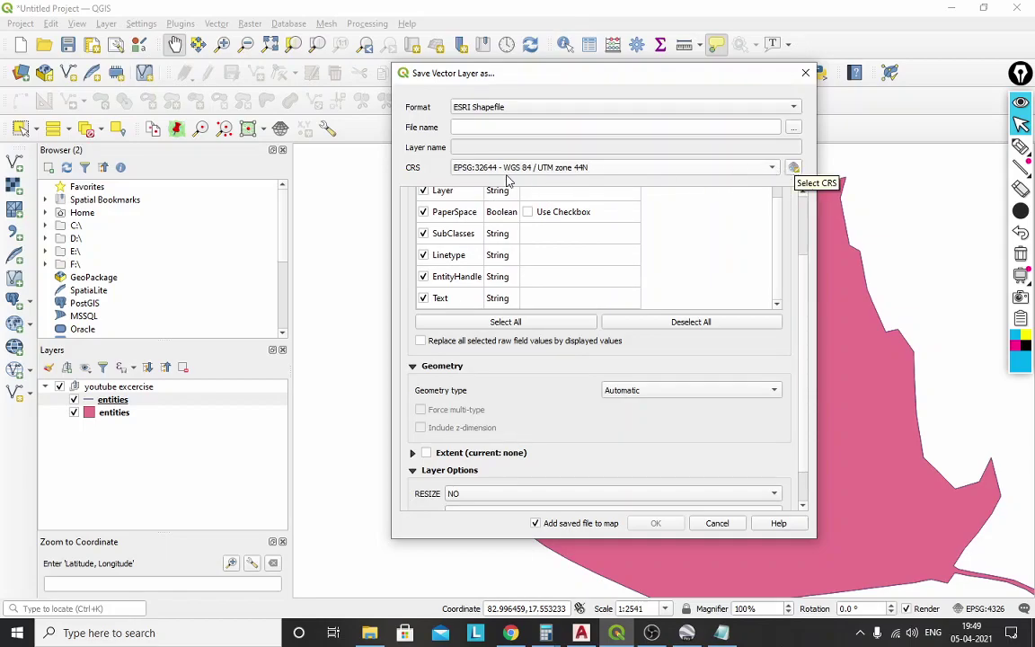
{"action": "left_click", "coordinate": [793, 169]}
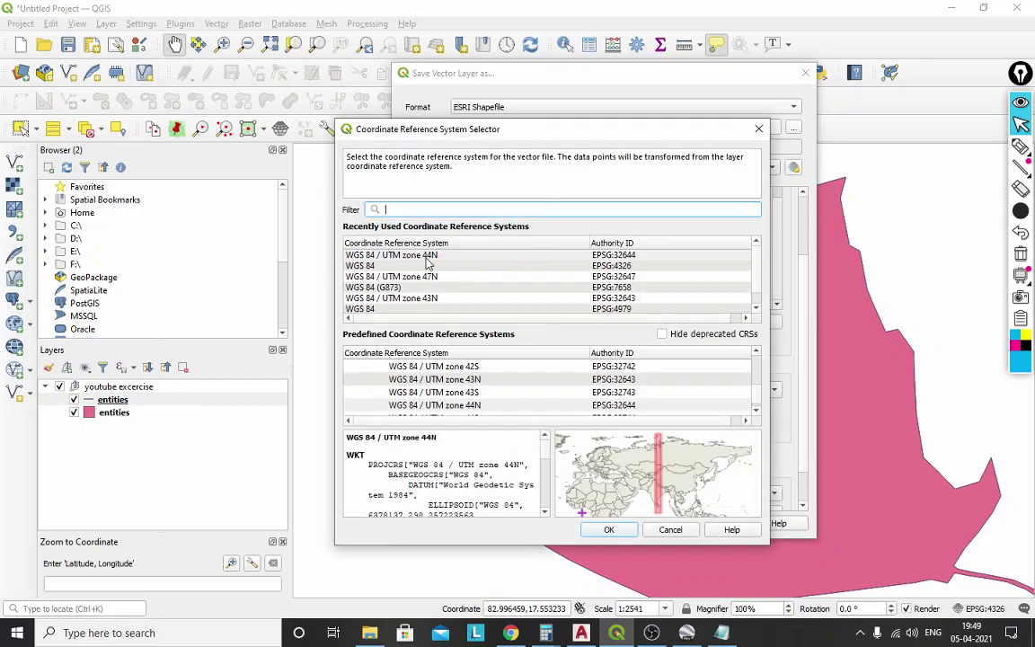
{"action": "left_click", "coordinate": [428, 258]}
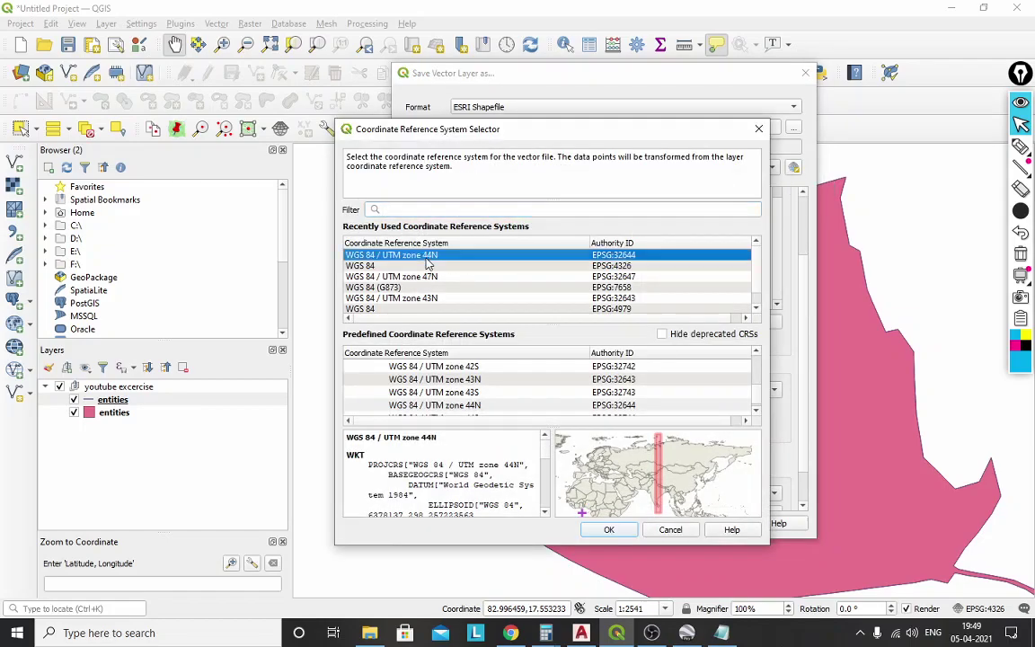
{"action": "left_click", "coordinate": [610, 530]}
{"action": "scroll", "coordinate": [584, 449], "scroll_direction": "down", "scroll_amount": 2}
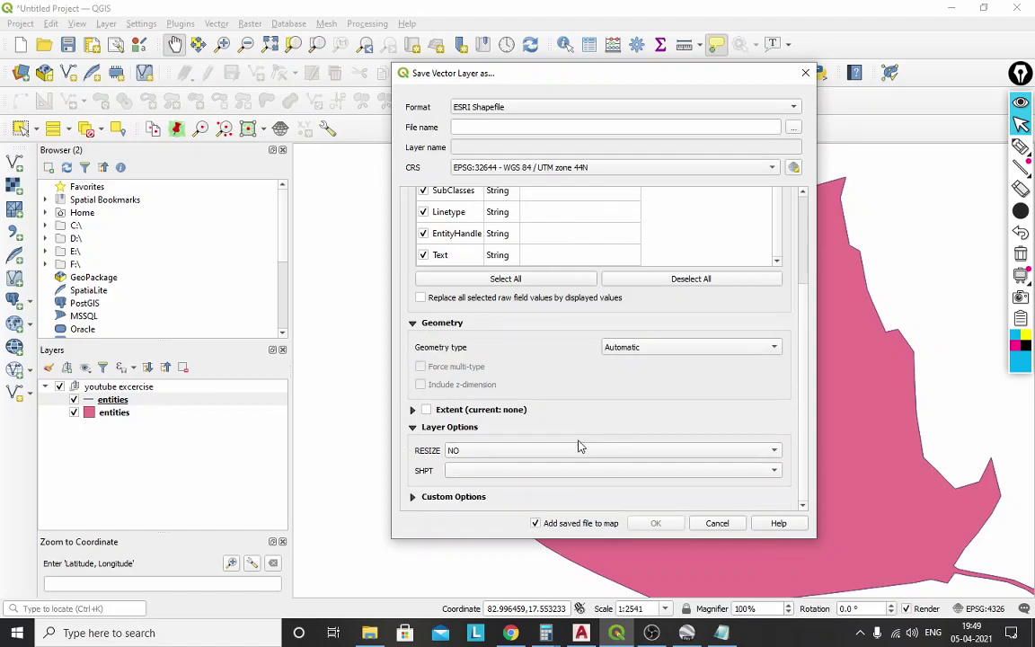
Create a folder named shapefile_314_syno inside the Desktop folder 05-04-2020 and open it as the save location.
{"action": "left_click", "coordinate": [797, 130]}
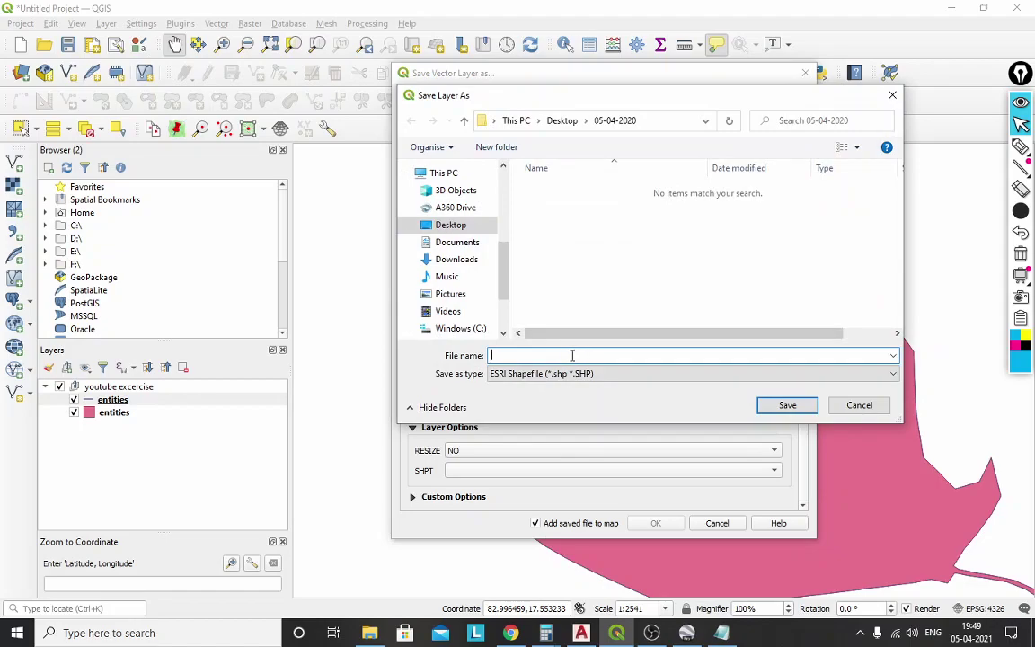
{"action": "left_click", "coordinate": [496, 147]}
{"action": "type", "text": "shapefile_314_"}
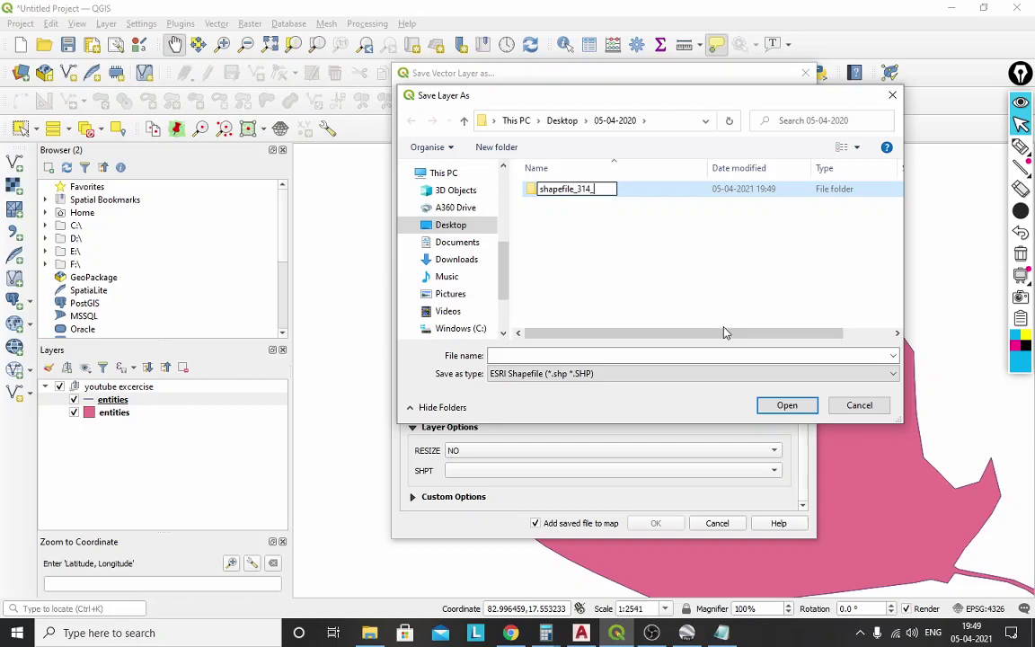
{"action": "type", "text": "yno"}
{"action": "left_click", "coordinate": [764, 252]}
{"action": "double_click", "coordinate": [651, 190]}
Name the shapefile syno_314 and complete the export with the saved file added to the map.
{"action": "left_click", "coordinate": [624, 357]}
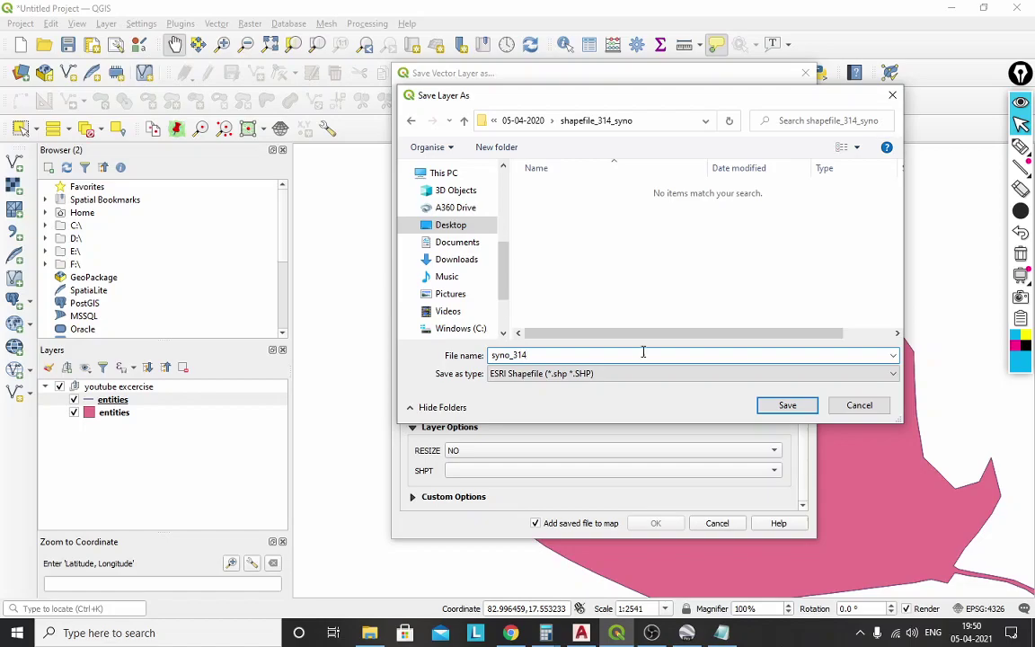
{"action": "left_click", "coordinate": [787, 405]}
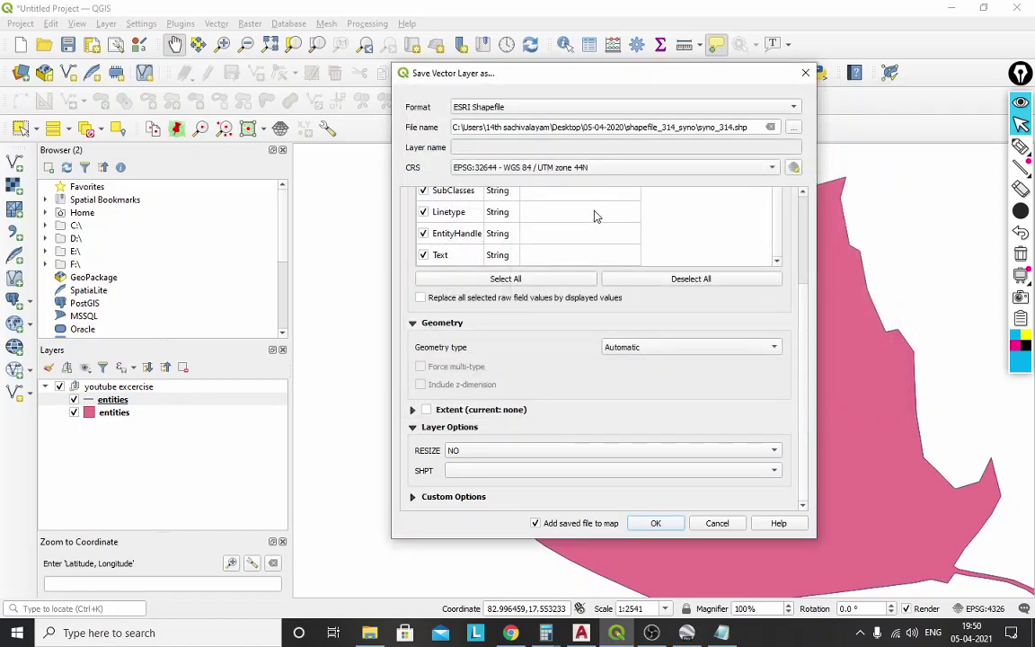
{"action": "left_click", "coordinate": [656, 523]}
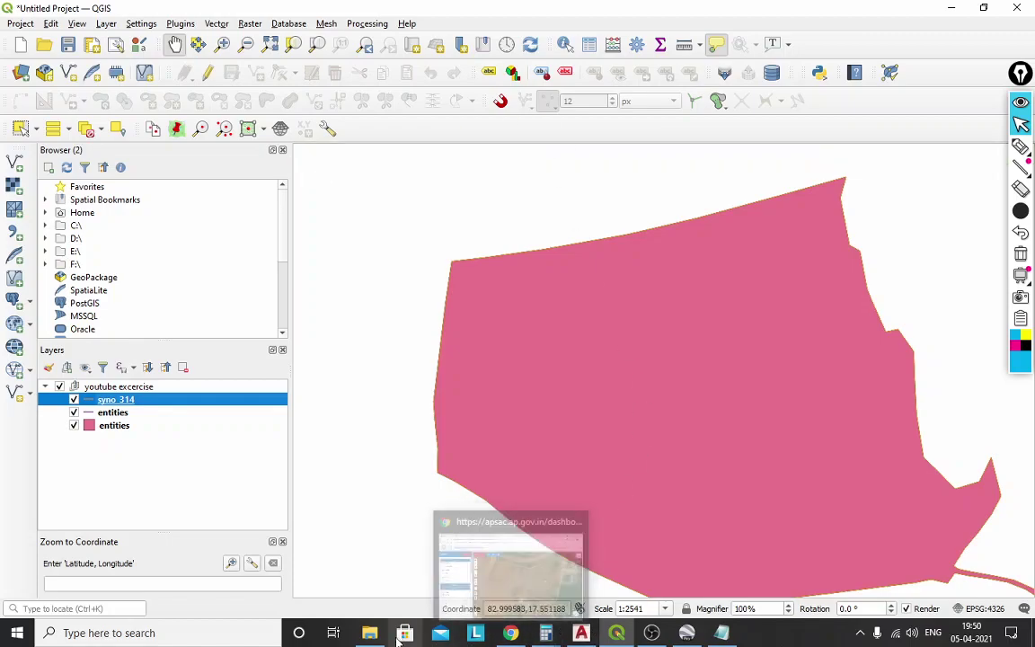
Switch to File Explorer and examine the exported syno_314 files in the shapefile_314_syno folder, including the SHP file.
{"action": "left_click", "coordinate": [346, 575]}
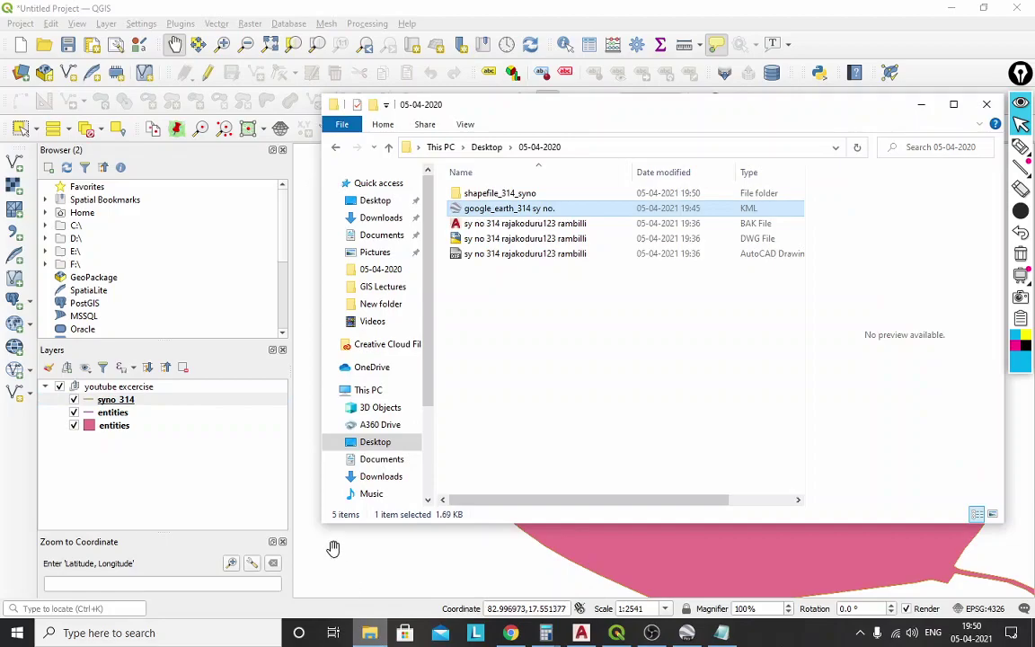
{"action": "double_click", "coordinate": [522, 193]}
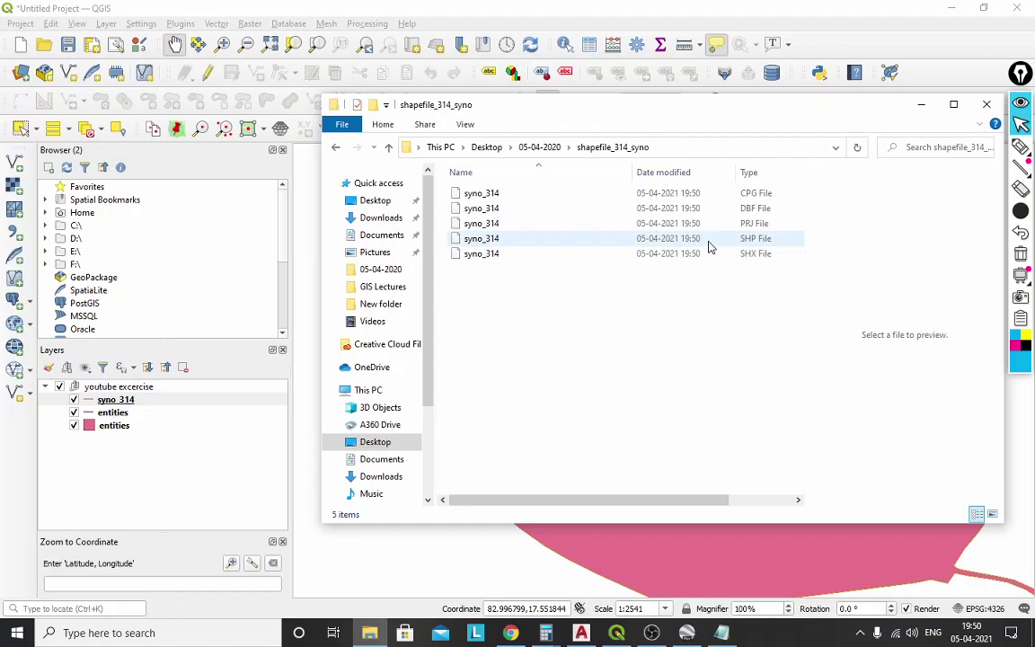
{"action": "left_click", "coordinate": [665, 241]}
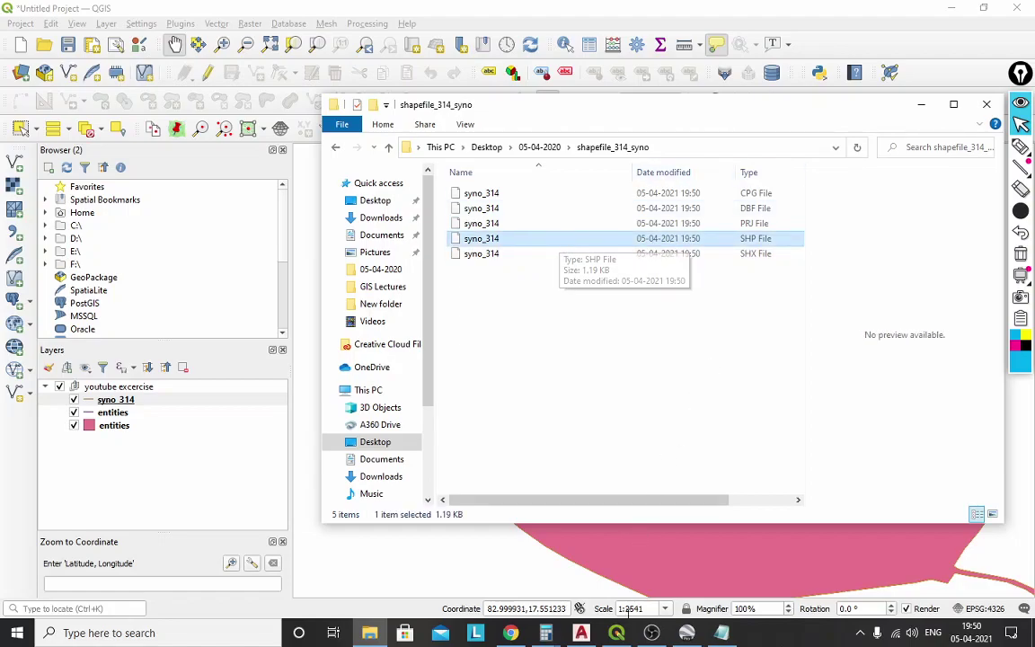
Switch to Google Earth Pro, start a data import and set the file type to ESRI Shape (*.shp).
{"action": "left_click", "coordinate": [686, 632]}
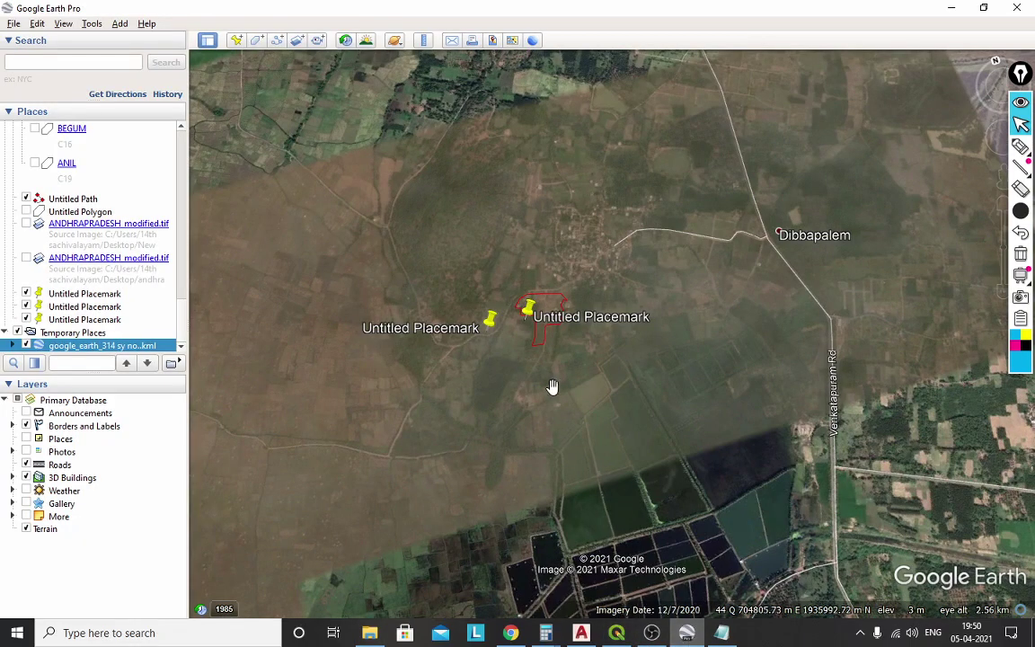
{"action": "left_click", "coordinate": [14, 23]}
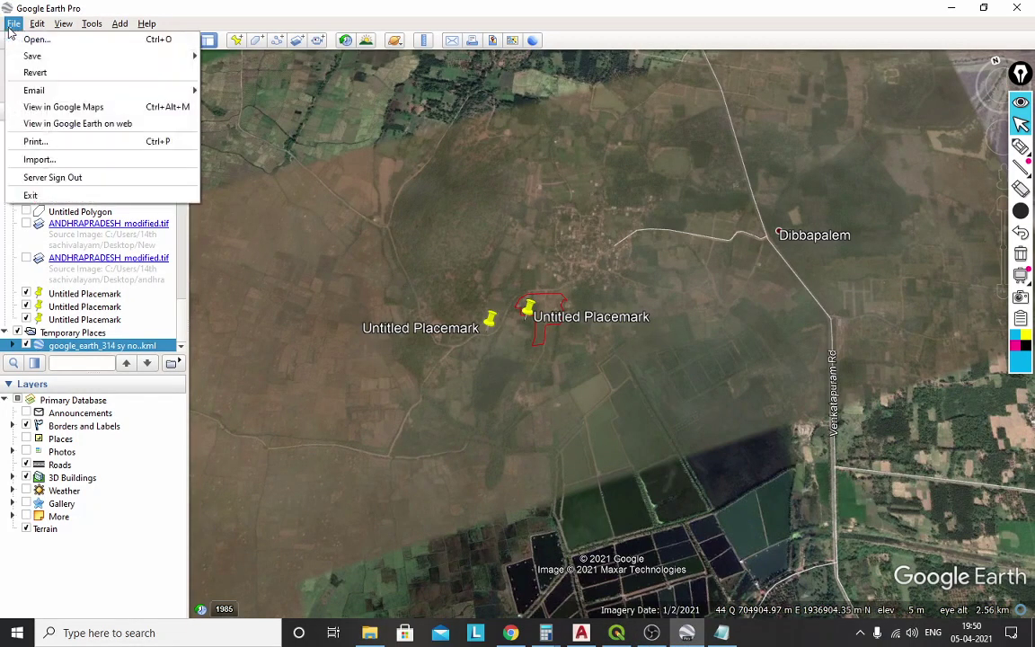
{"action": "left_click", "coordinate": [38, 159]}
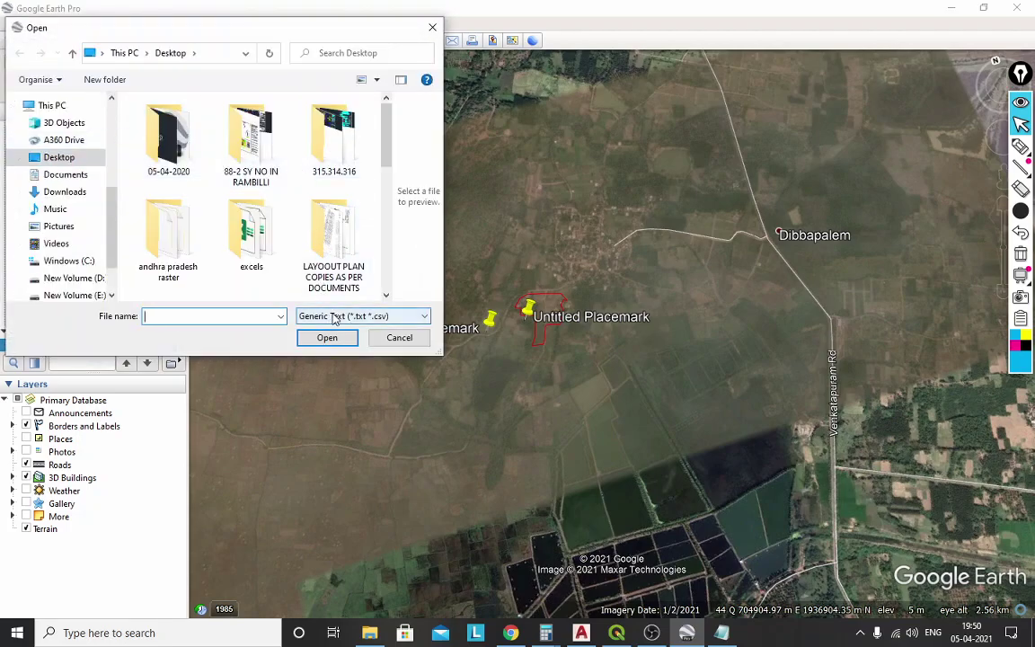
{"action": "left_click", "coordinate": [323, 315]}
{"action": "scroll", "coordinate": [359, 270], "scroll_direction": "down", "scroll_amount": 1}
{"action": "scroll", "coordinate": [358, 263], "scroll_direction": "down", "scroll_amount": 1}
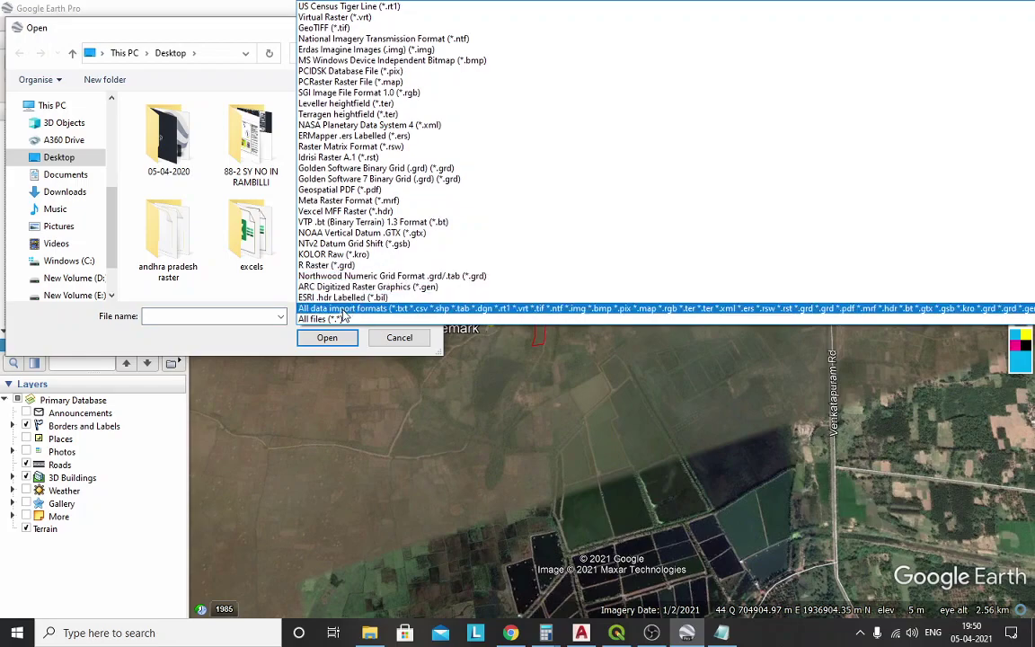
{"action": "scroll", "coordinate": [306, 54], "scroll_direction": "up", "scroll_amount": 2}
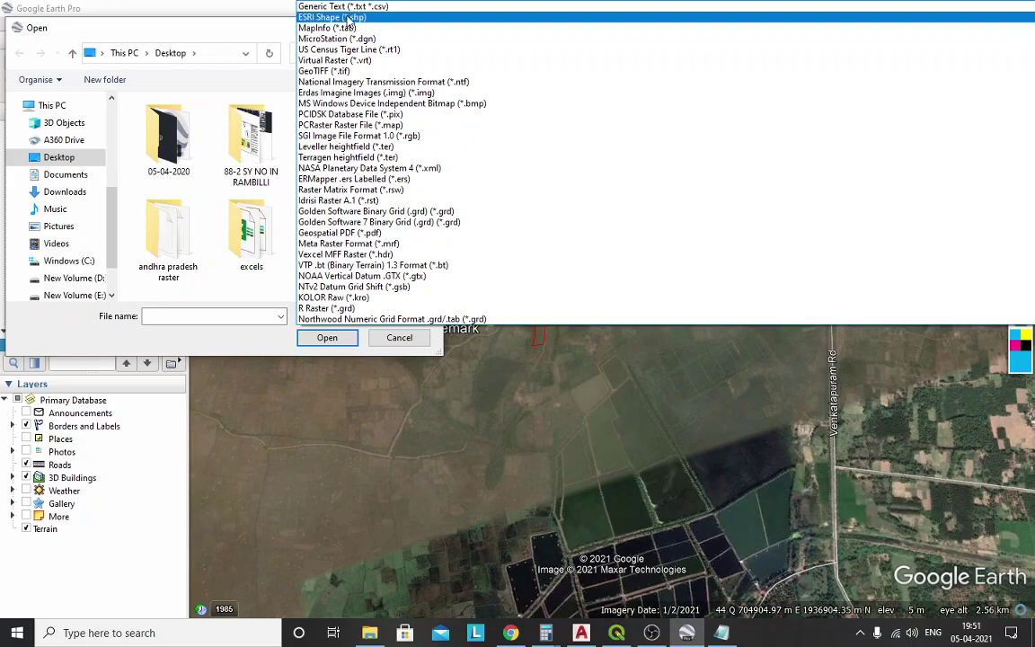
{"action": "left_click", "coordinate": [349, 18]}
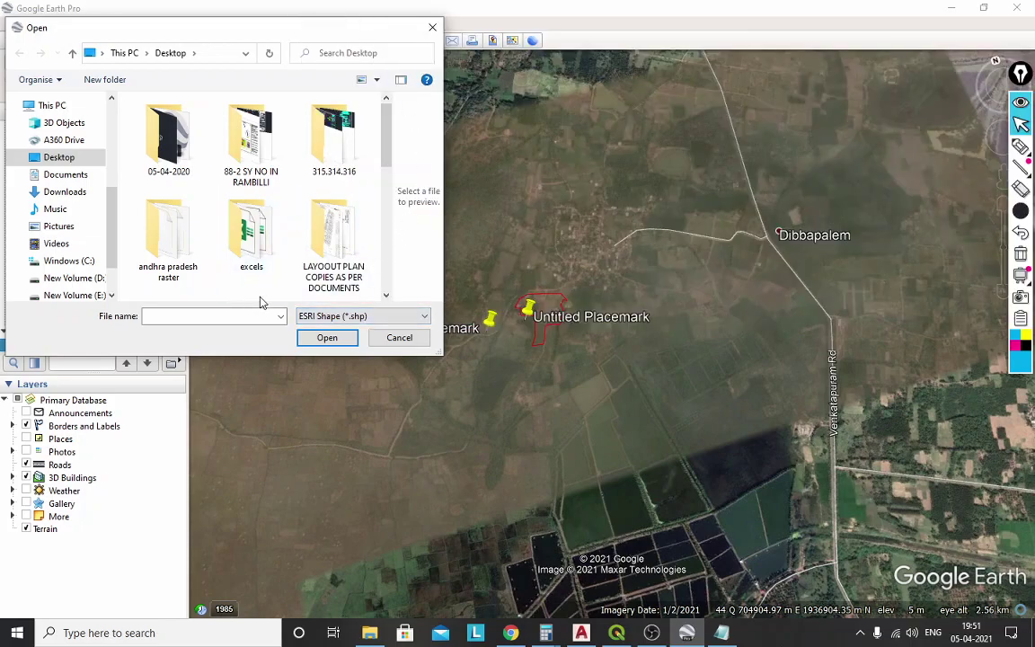
Import the syno_314 shapefile from the shapefile_314_syno folder inside the Desktop folder 05-04-2020.
{"action": "scroll", "coordinate": [244, 227], "scroll_direction": "down", "scroll_amount": 3}
{"action": "scroll", "coordinate": [269, 166], "scroll_direction": "up", "scroll_amount": 2}
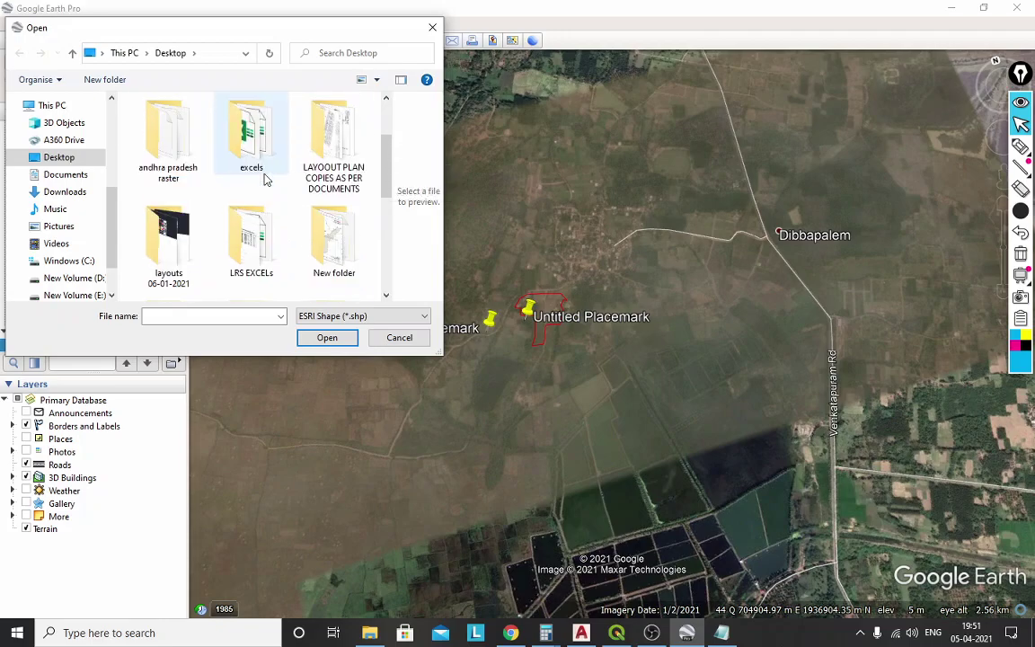
{"action": "scroll", "coordinate": [252, 197], "scroll_direction": "down", "scroll_amount": 4}
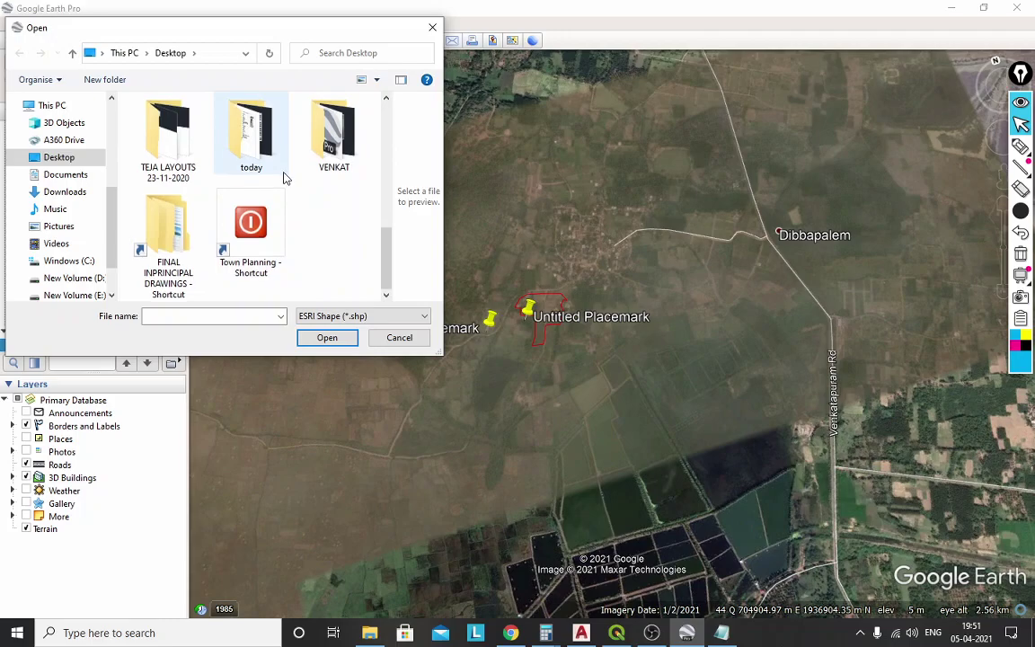
{"action": "scroll", "coordinate": [284, 175], "scroll_direction": "up", "scroll_amount": 4}
{"action": "scroll", "coordinate": [287, 179], "scroll_direction": "up", "scroll_amount": 1}
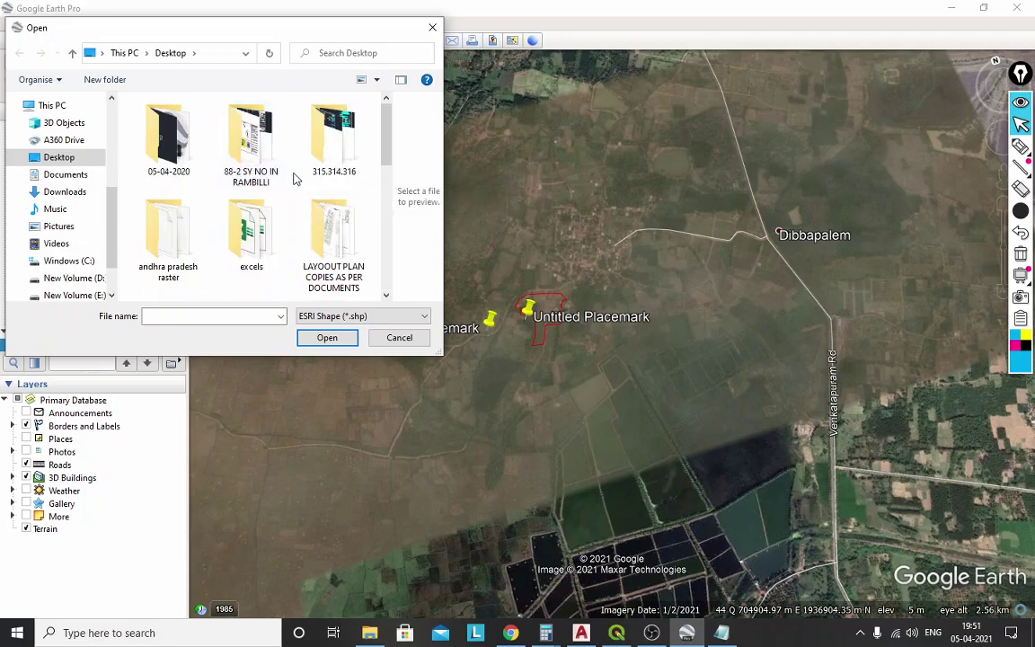
{"action": "double_click", "coordinate": [148, 138]}
{"action": "left_click", "coordinate": [188, 130]}
{"action": "double_click", "coordinate": [189, 130]}
{"action": "left_click", "coordinate": [210, 123]}
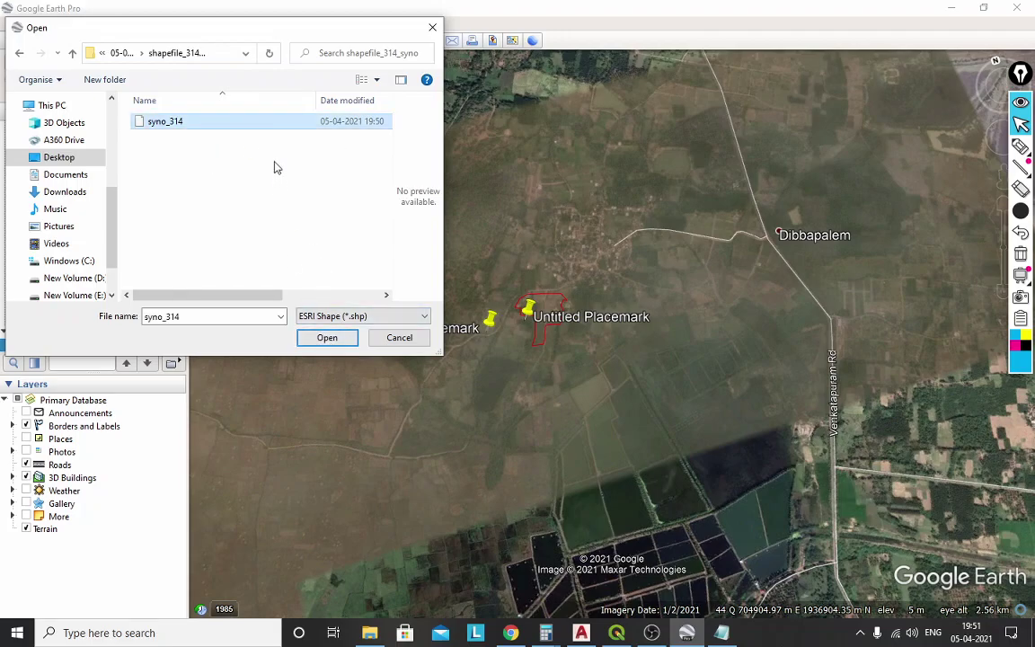
{"action": "left_click", "coordinate": [327, 338]}
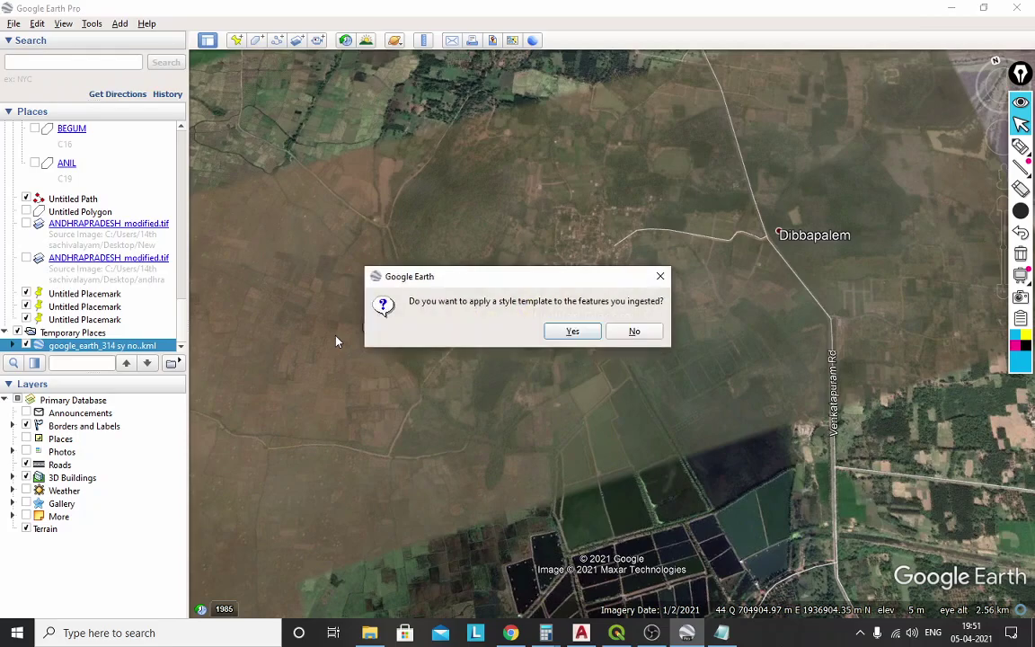
Apply a new style template with default settings to the imported features and save it as syno_314.
{"action": "left_click", "coordinate": [582, 333]}
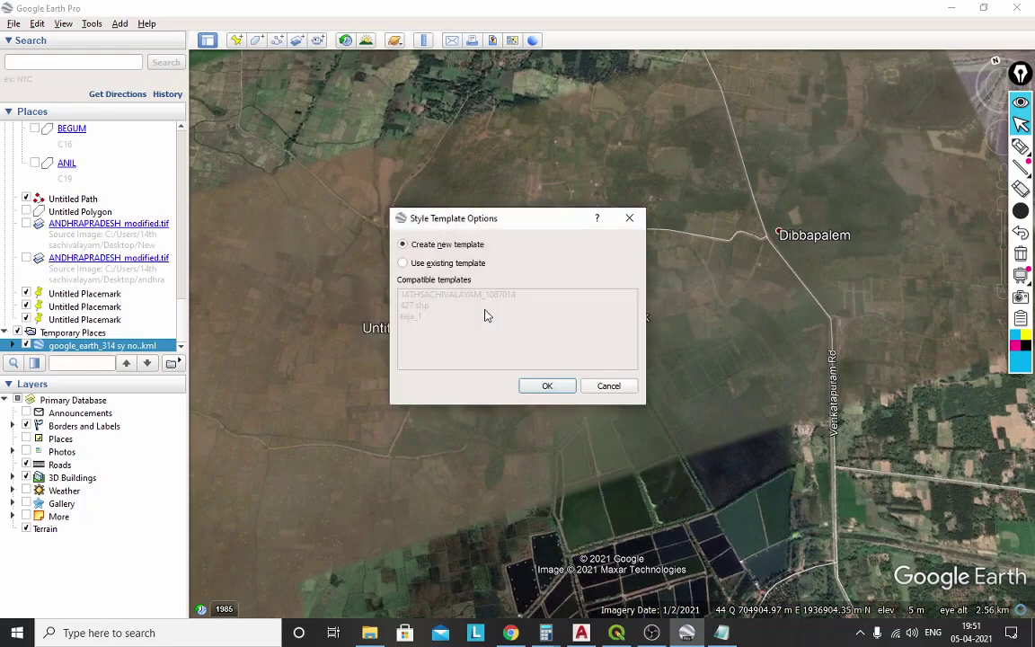
{"action": "left_click", "coordinate": [547, 386]}
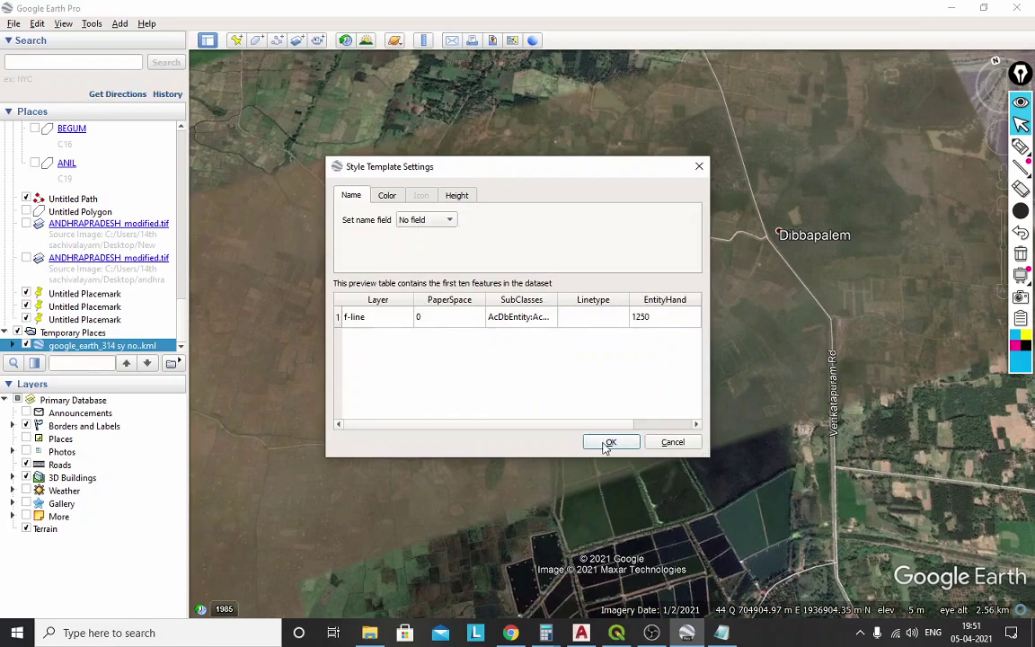
{"action": "left_click", "coordinate": [608, 442]}
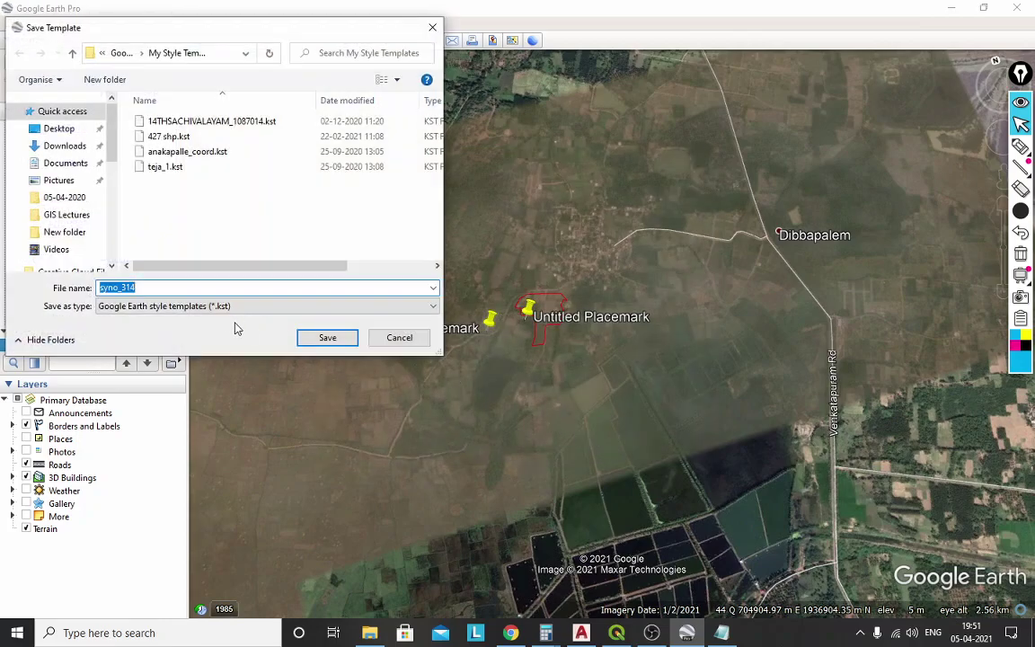
{"action": "left_click", "coordinate": [327, 338]}
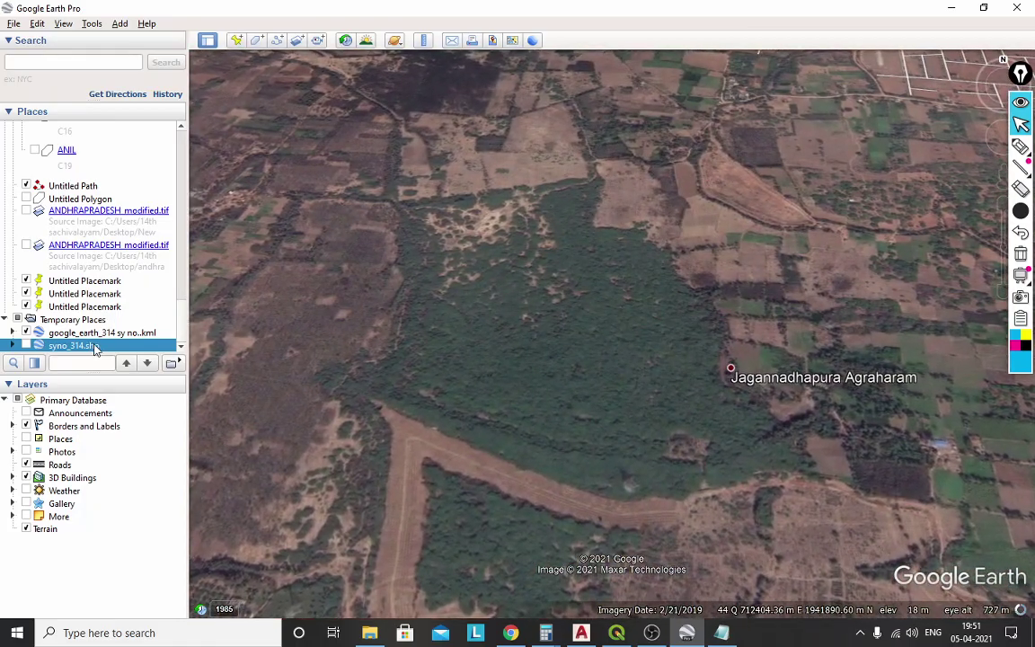
Make syno_314.shp visible under Temporary Places and examine the plot boundary against the satellite imagery.
{"action": "left_click", "coordinate": [26, 345]}
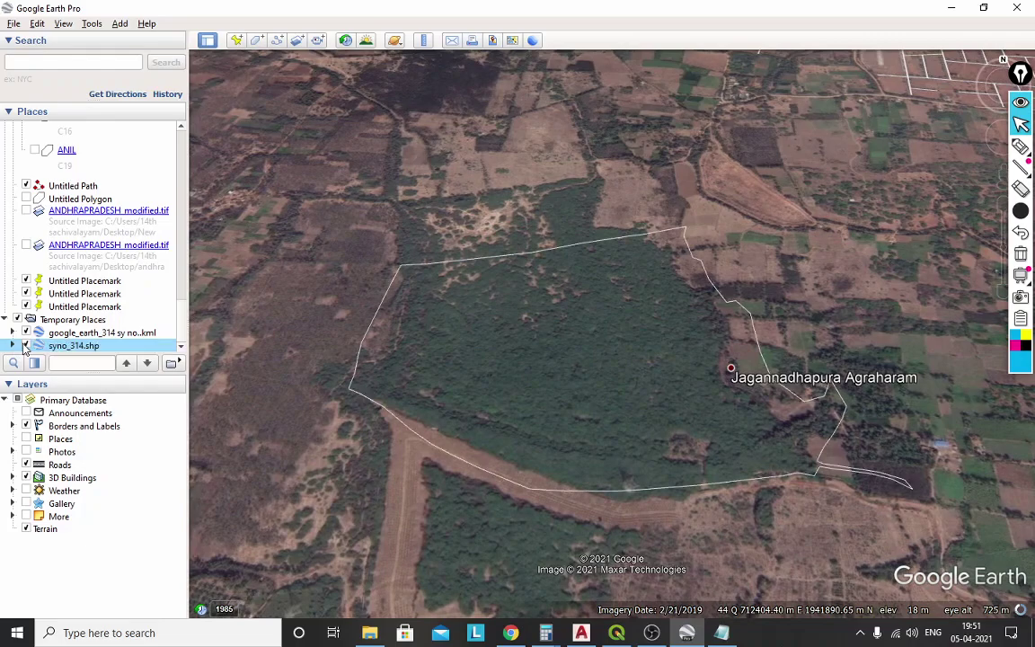
{"action": "scroll", "coordinate": [559, 344], "scroll_direction": "up", "scroll_amount": 2}
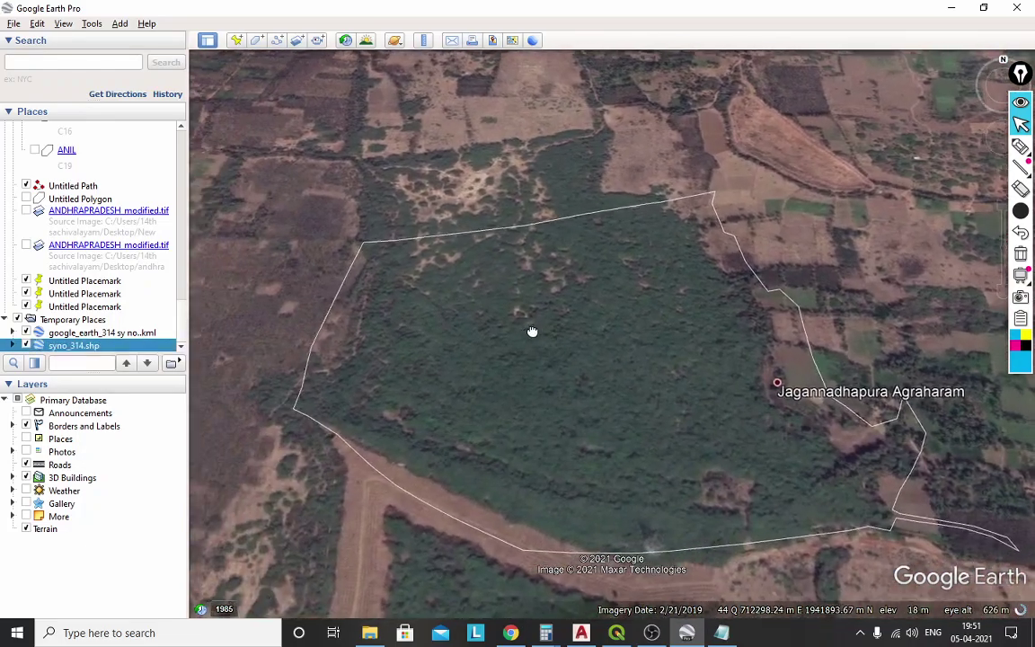
{"action": "left_click_drag", "start_coordinate": [532, 331], "coordinate": [428, 305]}
{"action": "left_click_drag", "start_coordinate": [494, 334], "coordinate": [480, 259]}
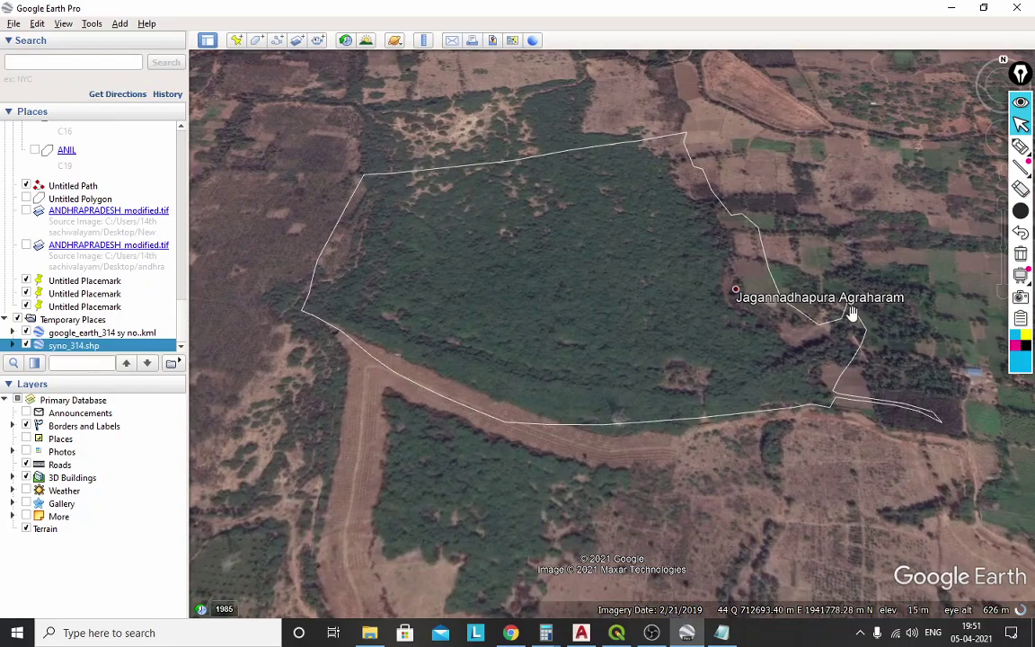
{"action": "left_click_drag", "start_coordinate": [754, 370], "coordinate": [509, 351]}
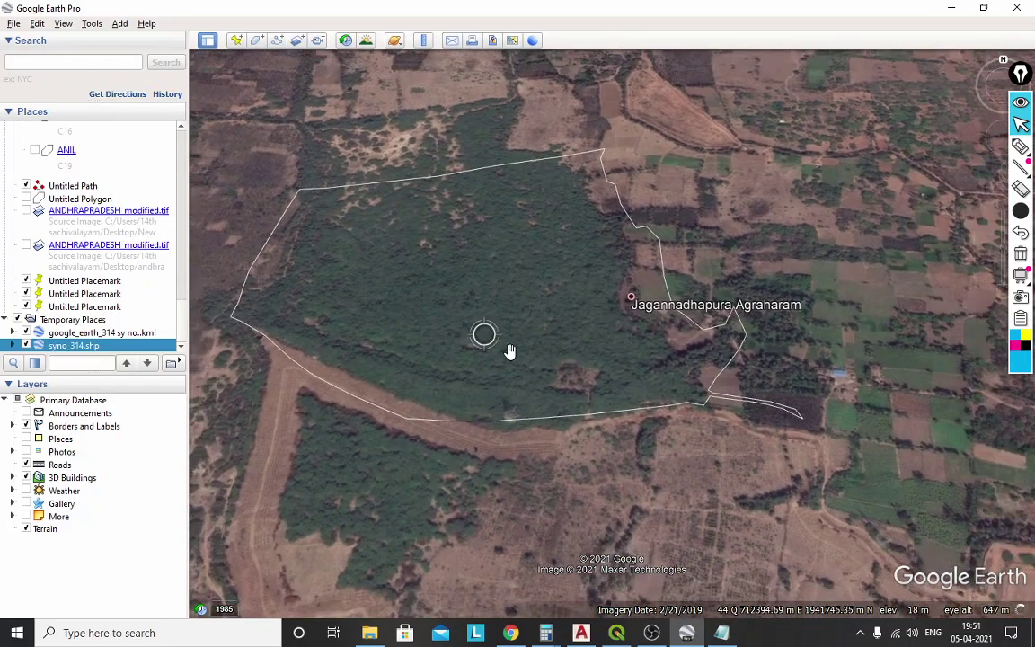
{"action": "scroll", "coordinate": [503, 346], "scroll_direction": "down", "scroll_amount": 4}
{"action": "left_click_drag", "start_coordinate": [440, 328], "coordinate": [547, 296]}
{"action": "scroll", "coordinate": [476, 284], "scroll_direction": "down", "scroll_amount": 3}
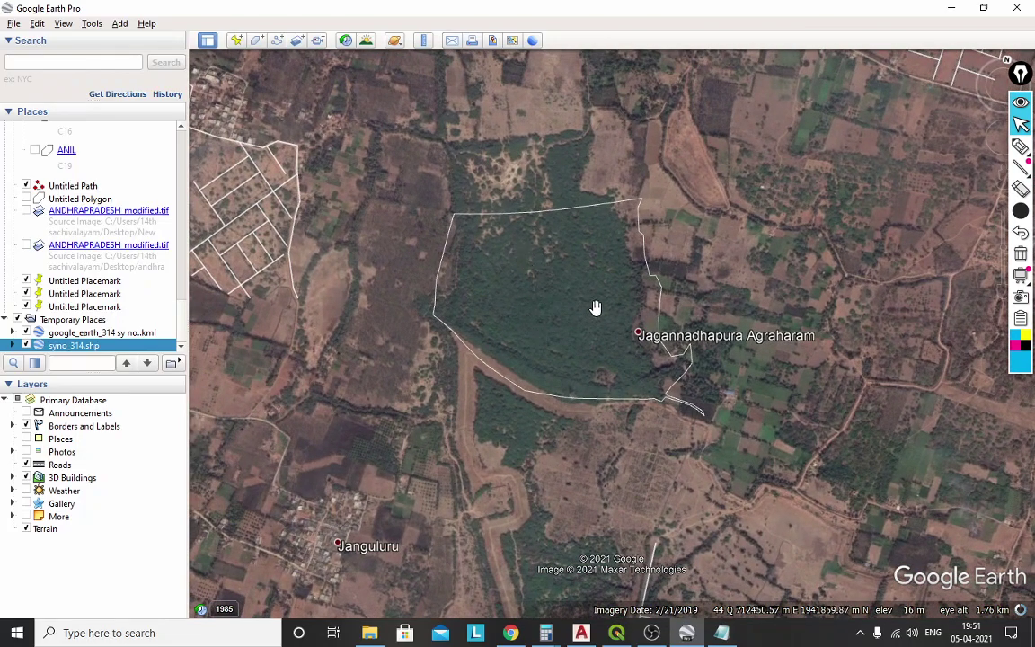
Check the attribute details of the syno_314 boundary line and inspect the plot's eastern and southern edges against the satellite imagery.
{"action": "left_click", "coordinate": [509, 382]}
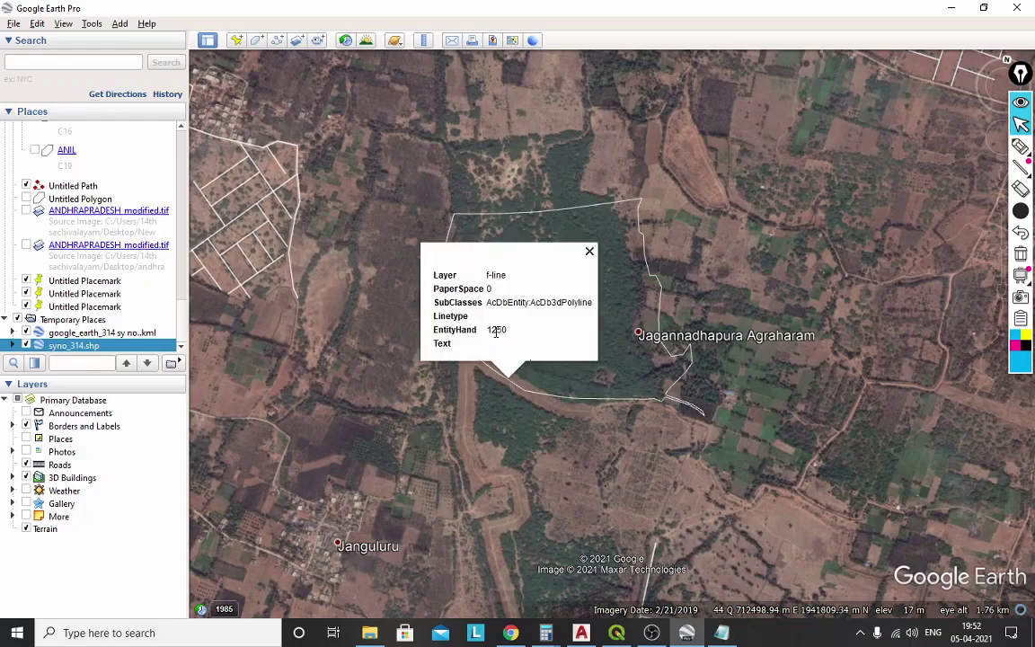
{"action": "left_click", "coordinate": [589, 253]}
{"action": "scroll", "coordinate": [539, 305], "scroll_direction": "down", "scroll_amount": 3}
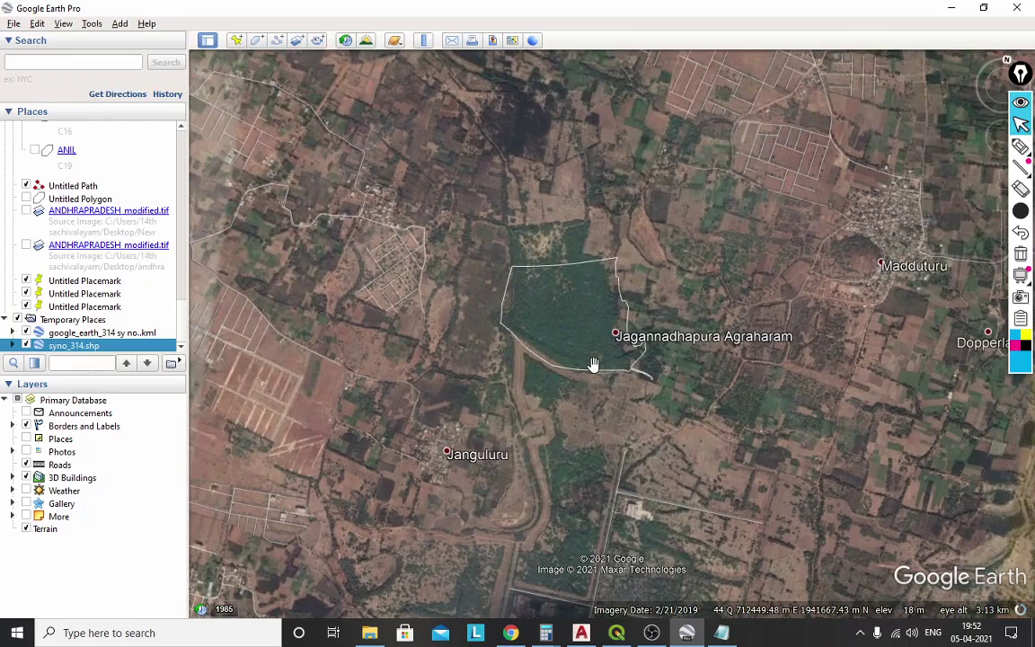
{"action": "scroll", "coordinate": [547, 272], "scroll_direction": "up", "scroll_amount": 4}
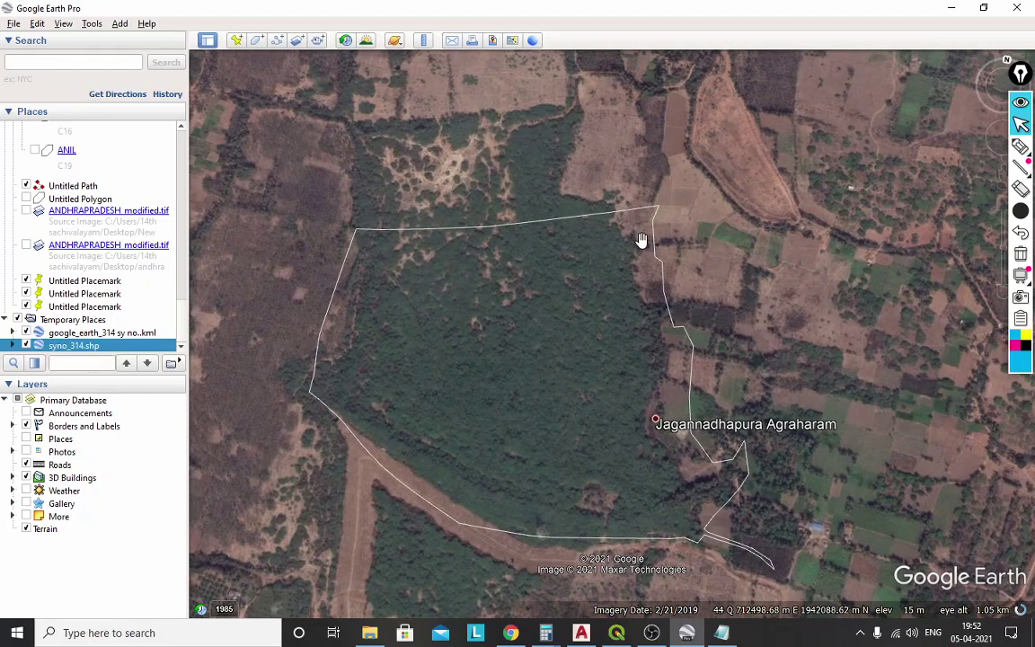
{"action": "scroll", "coordinate": [600, 278], "scroll_direction": "up", "scroll_amount": 2}
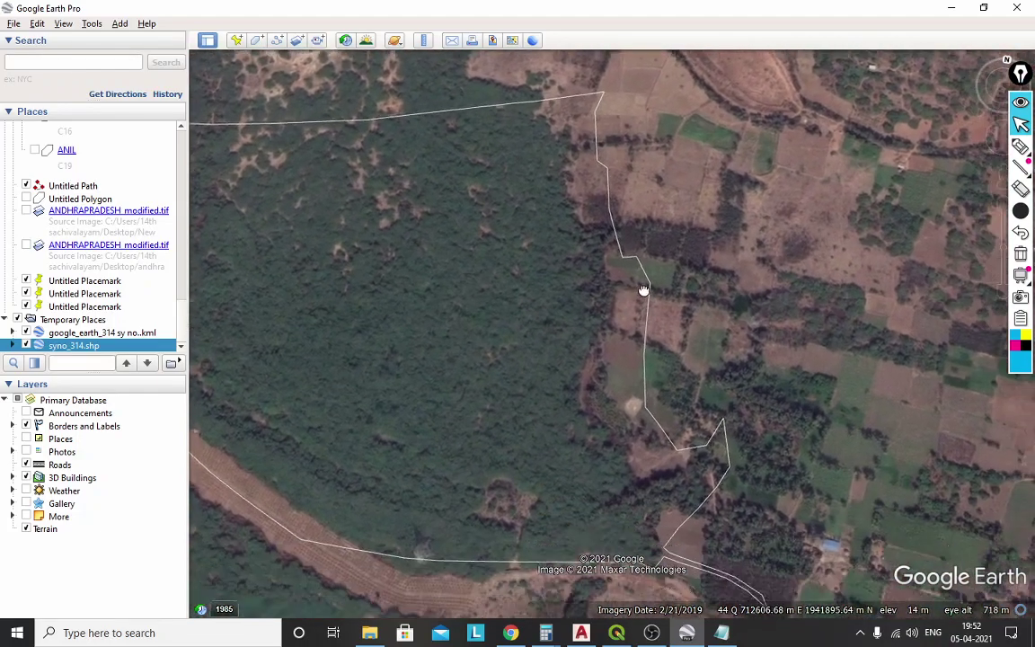
{"action": "left_click_drag", "start_coordinate": [643, 290], "coordinate": [611, 181]}
{"action": "left_click_drag", "start_coordinate": [666, 384], "coordinate": [699, 395]}
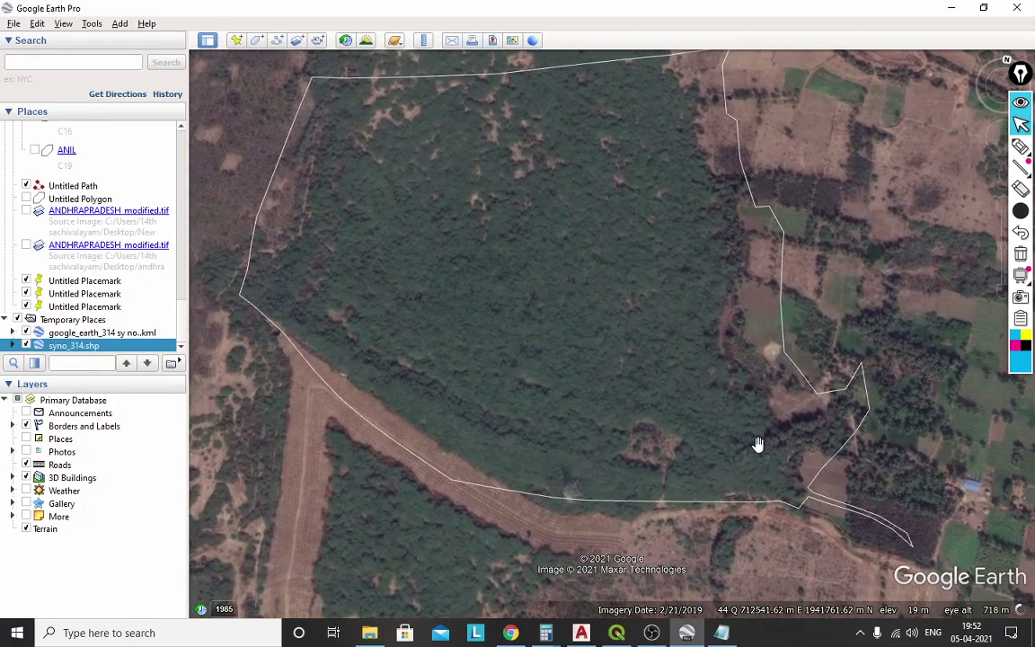
{"action": "scroll", "coordinate": [515, 231], "scroll_direction": "down", "scroll_amount": 3}
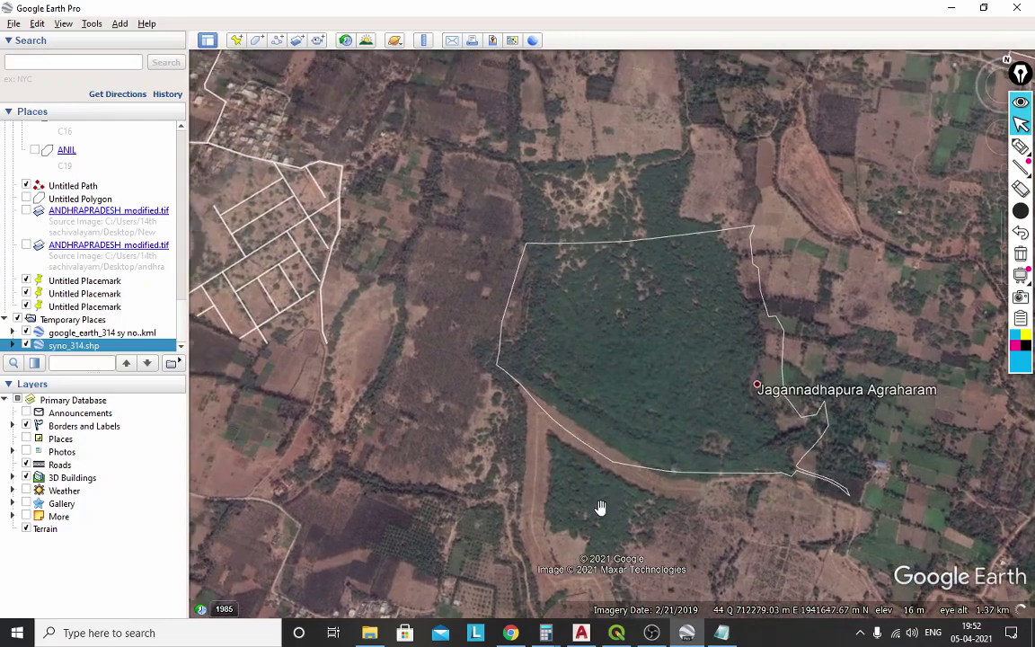
Switch to QGIS and review the vector data source settings for youtube excercise.dxf without adding a layer.
{"action": "left_click", "coordinate": [616, 632]}
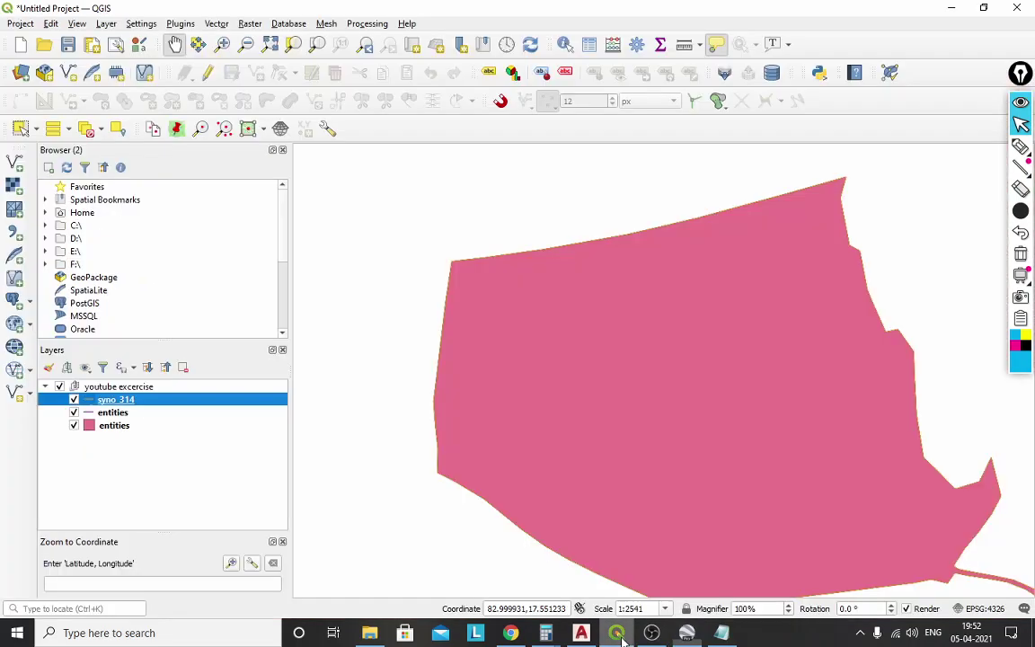
{"action": "scroll", "coordinate": [475, 298], "scroll_direction": "down", "scroll_amount": 3}
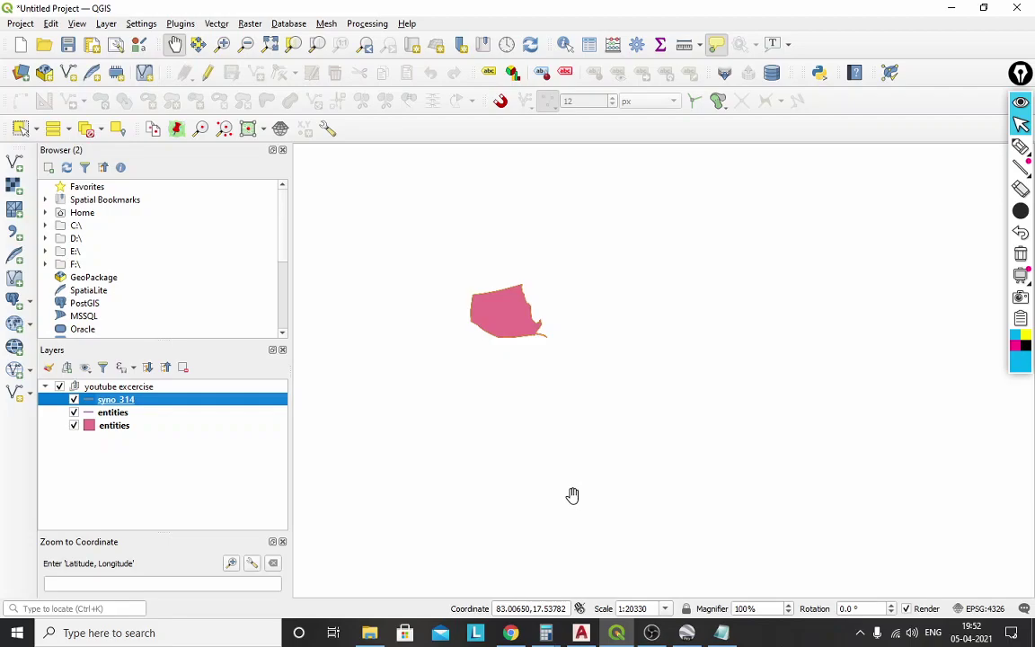
{"action": "mouse_move", "coordinate": [572, 633]}
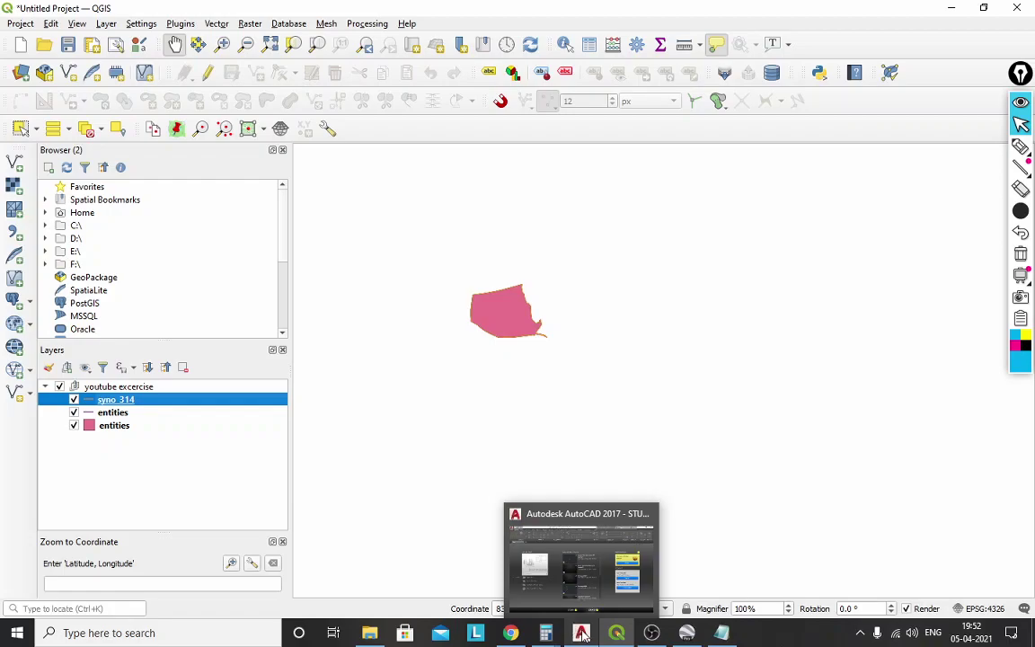
{"action": "left_click", "coordinate": [581, 634]}
{"action": "left_click", "coordinate": [581, 635]}
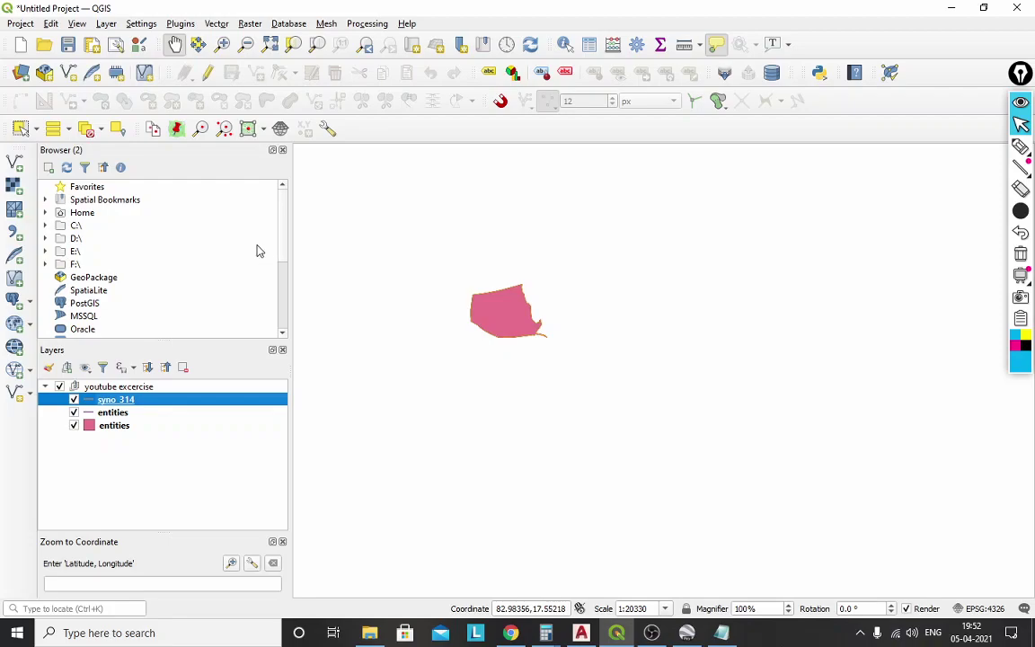
{"action": "left_click", "coordinate": [14, 165]}
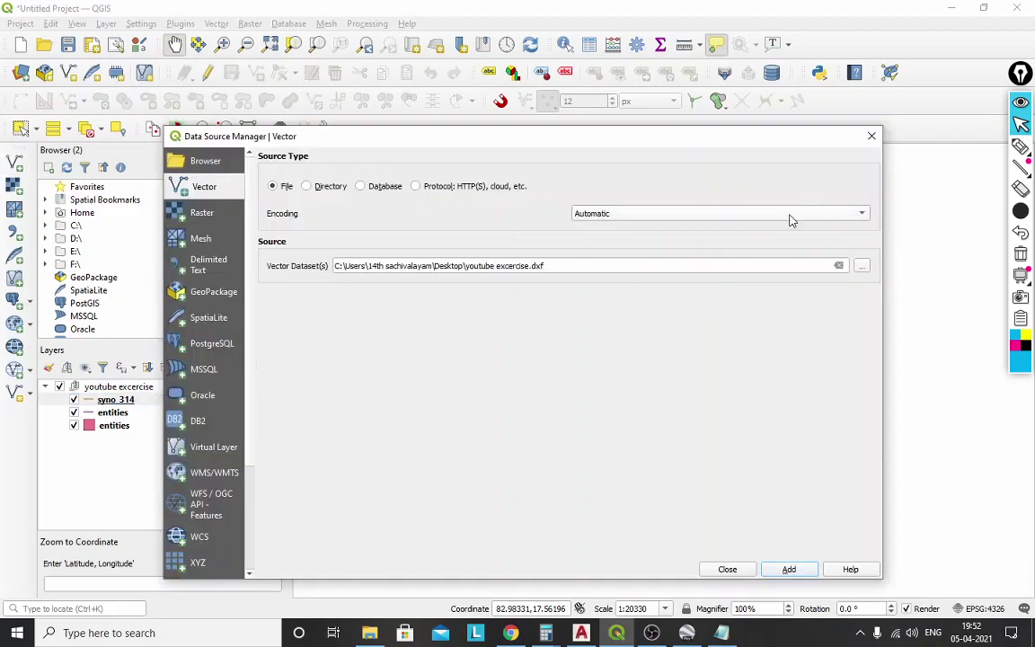
{"action": "left_click", "coordinate": [871, 136]}
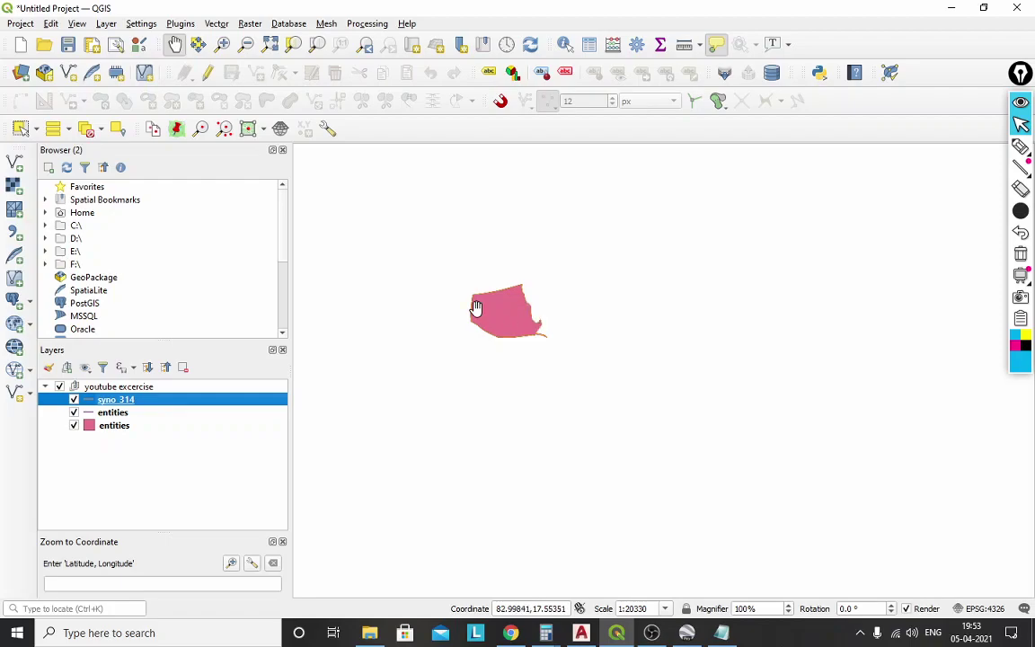
{"action": "left_click_drag", "start_coordinate": [362, 342], "coordinate": [521, 353]}
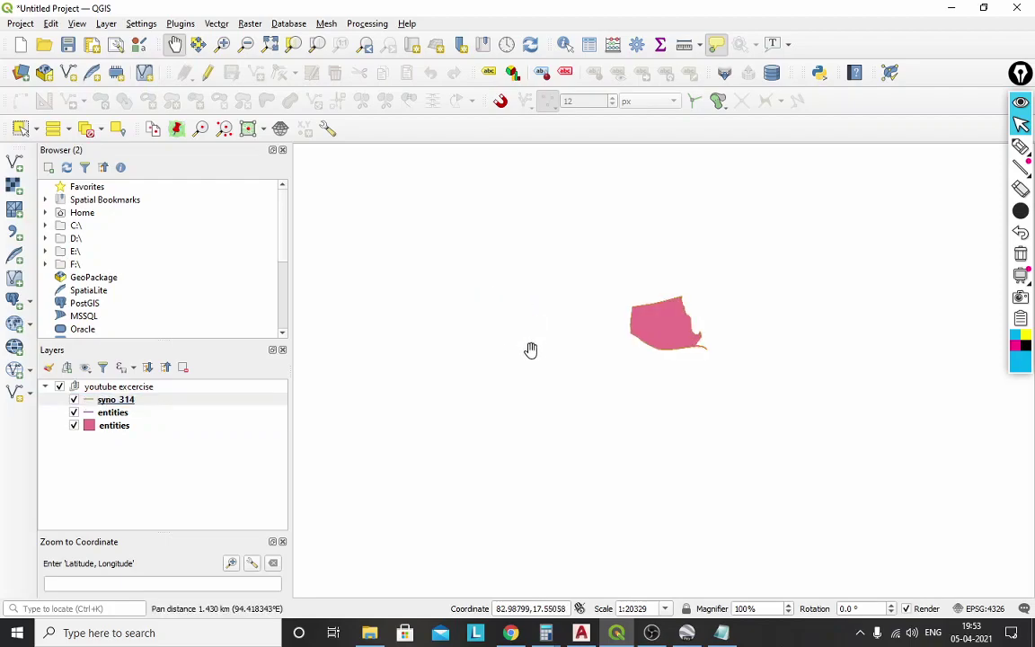
{"action": "scroll", "coordinate": [736, 330], "scroll_direction": "up", "scroll_amount": 2}
{"action": "left_click_drag", "start_coordinate": [679, 377], "coordinate": [854, 437]}
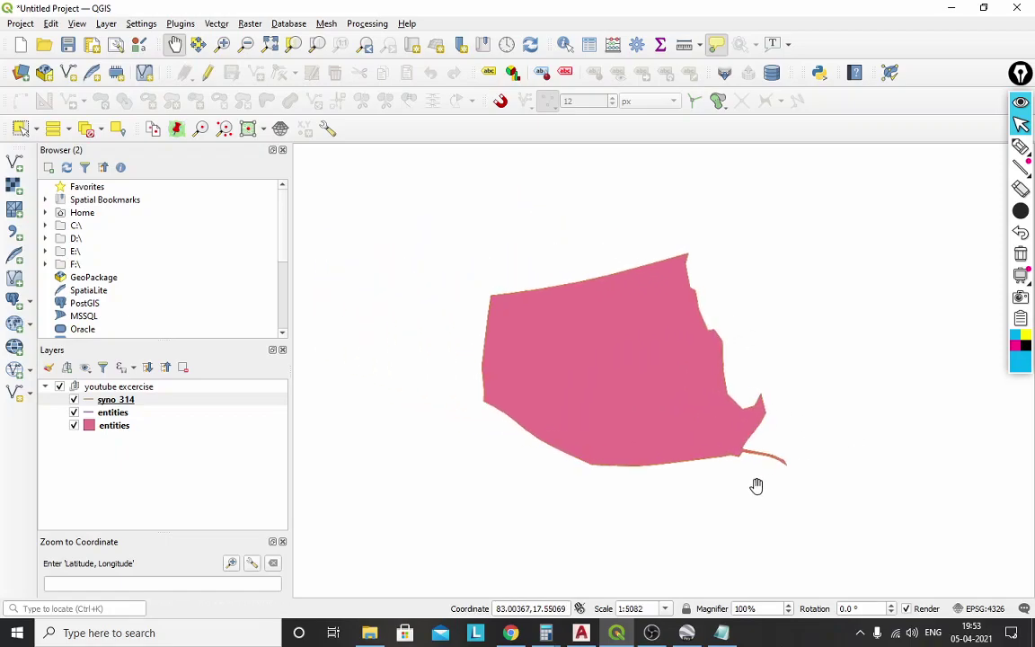
{"action": "mouse_move", "coordinate": [622, 631]}
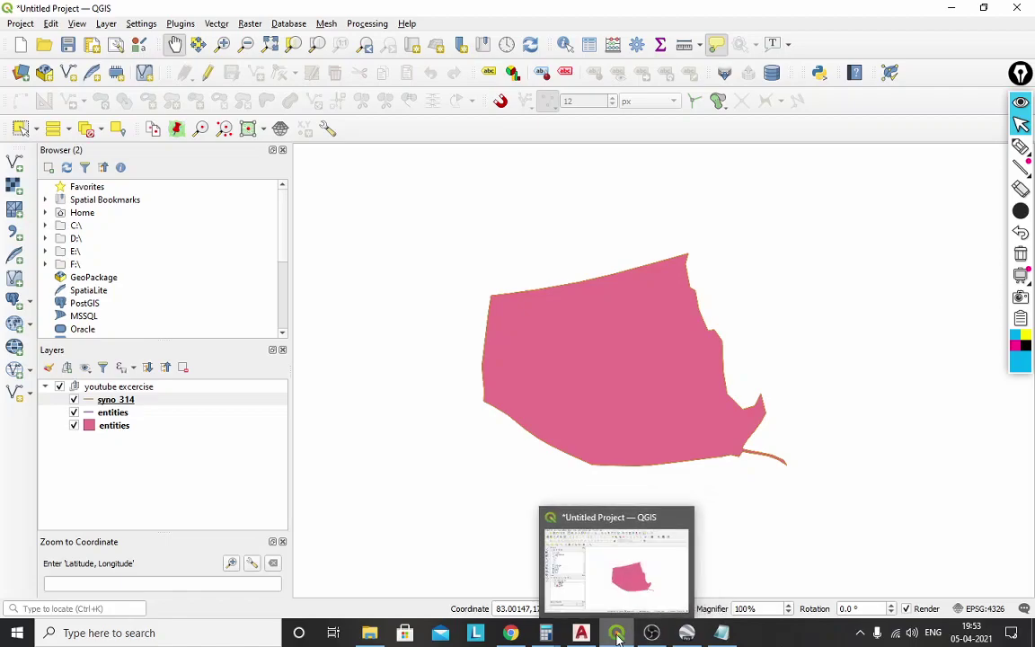